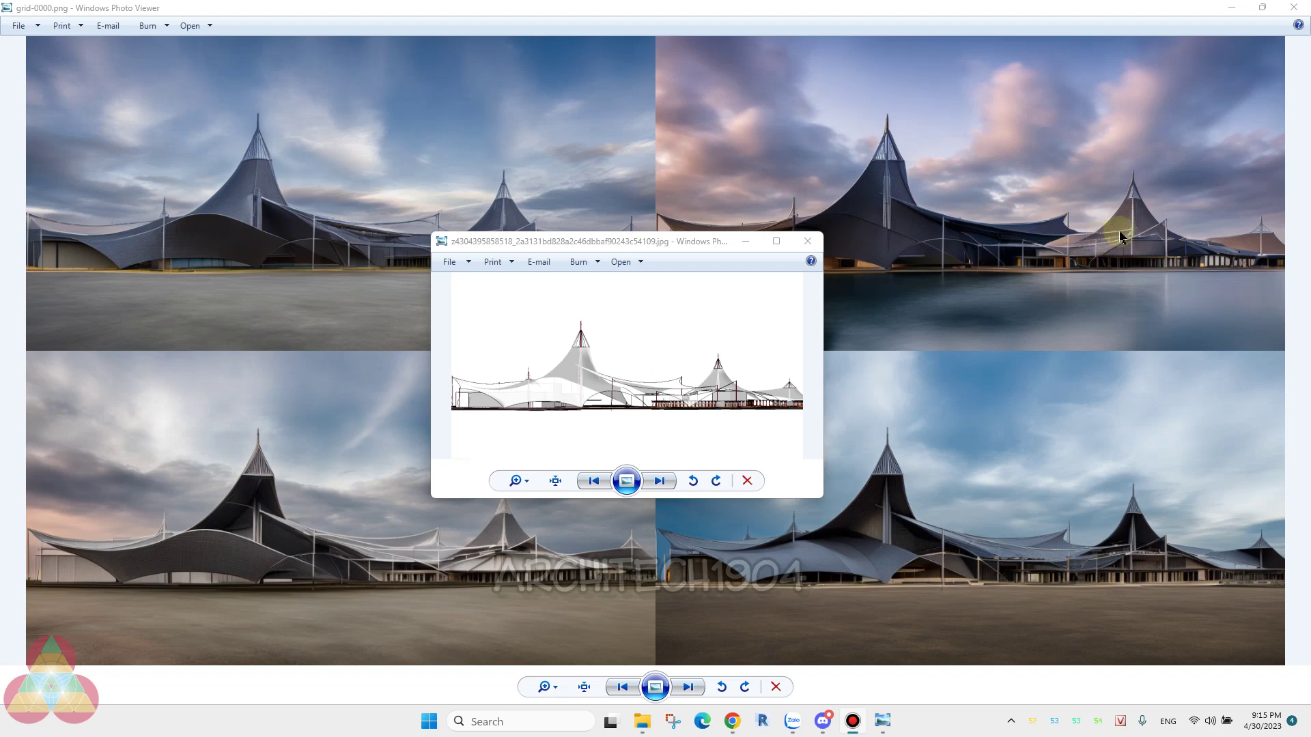
- Bring Chrome forward and switch to the Colaboratory tab showing the Open notebook dialog
scroll(632, 389, up, 5)
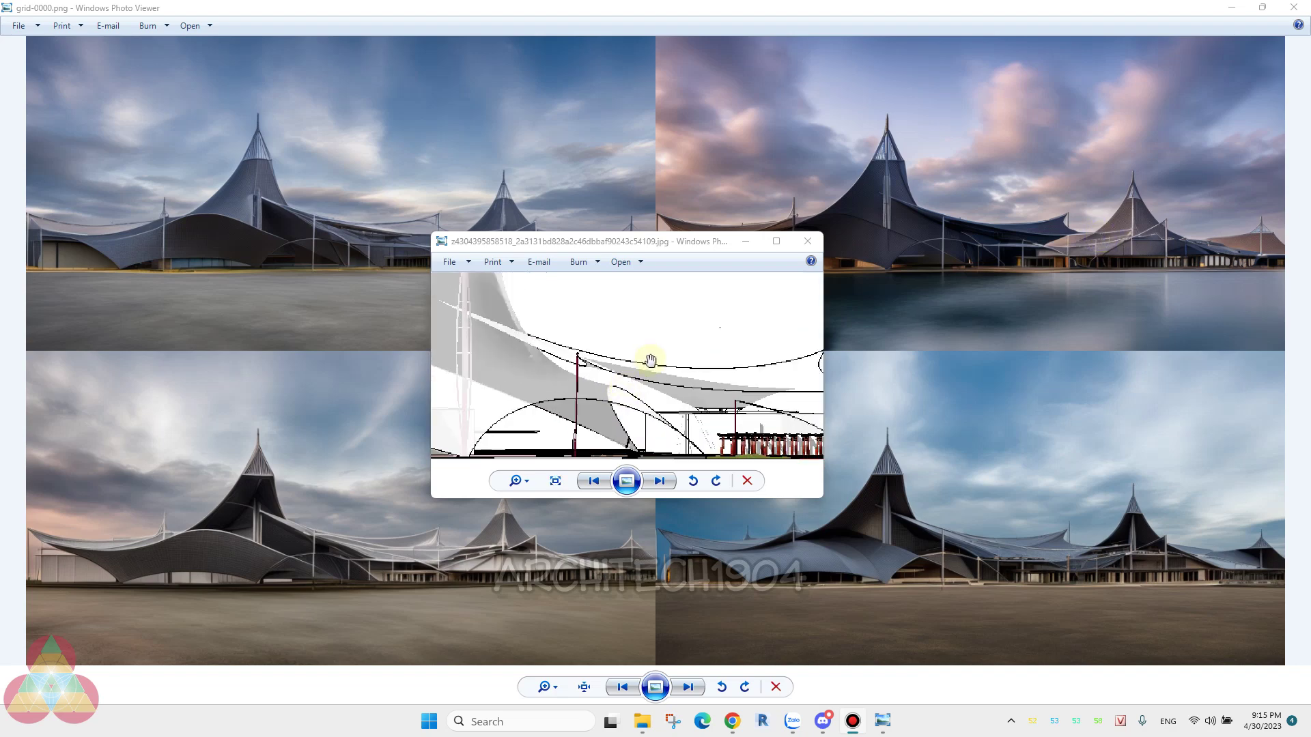
scroll(646, 362, down, 5)
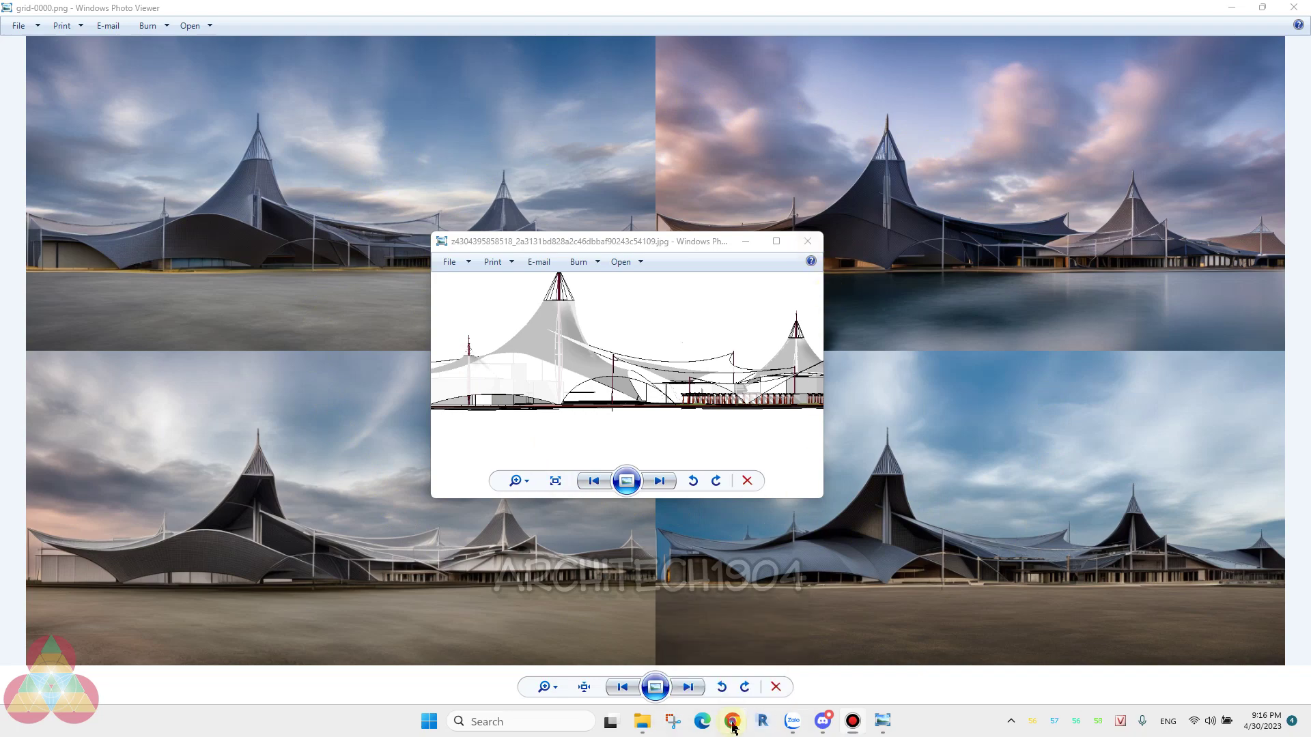
click(732, 721)
click(287, 14)
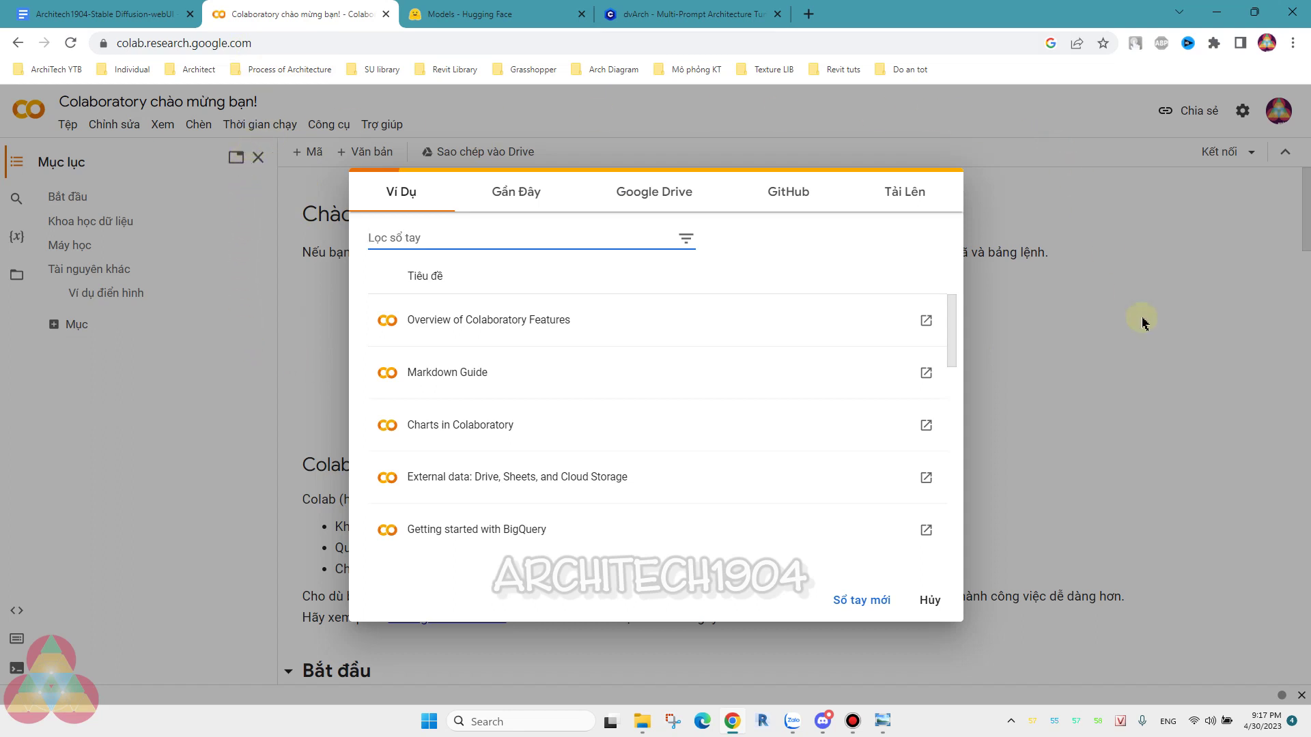
click(1055, 605)
- Create a new notebook via 'Sổ tay mới' and open its Files sidebar showing sample_data
click(872, 691)
click(846, 603)
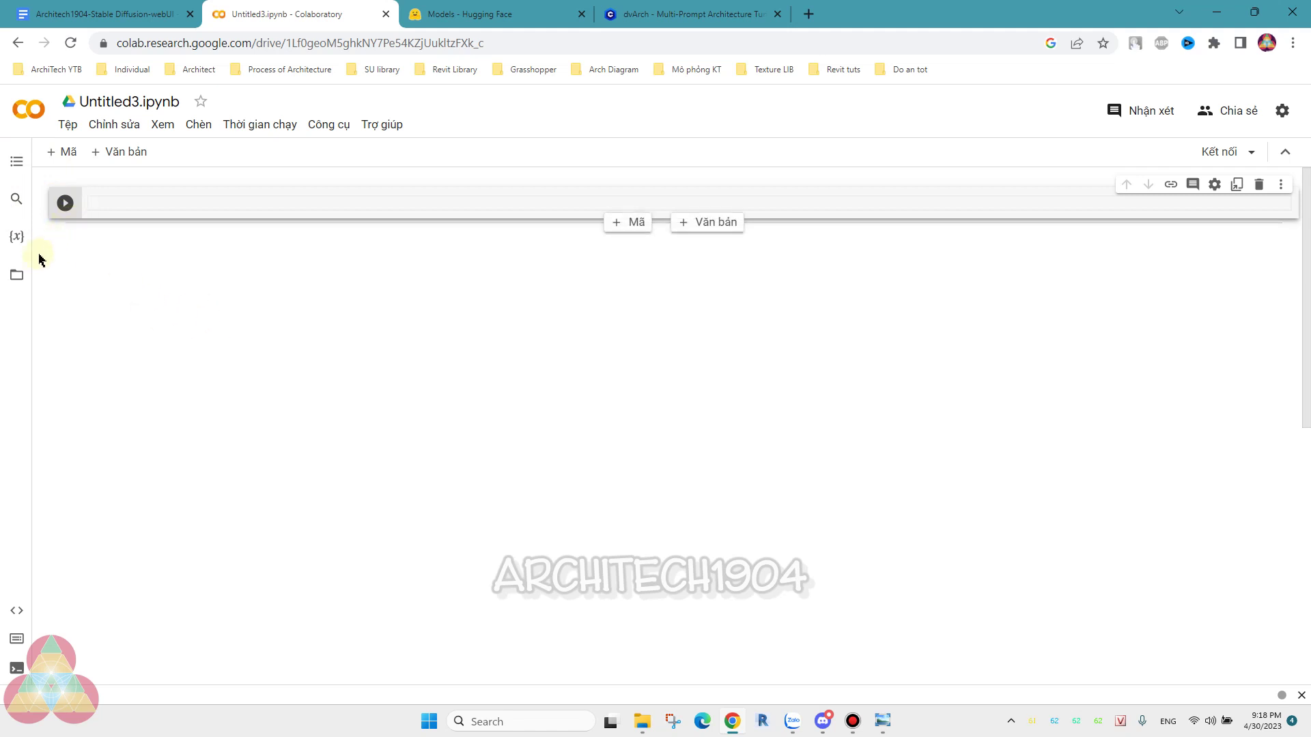
click(17, 277)
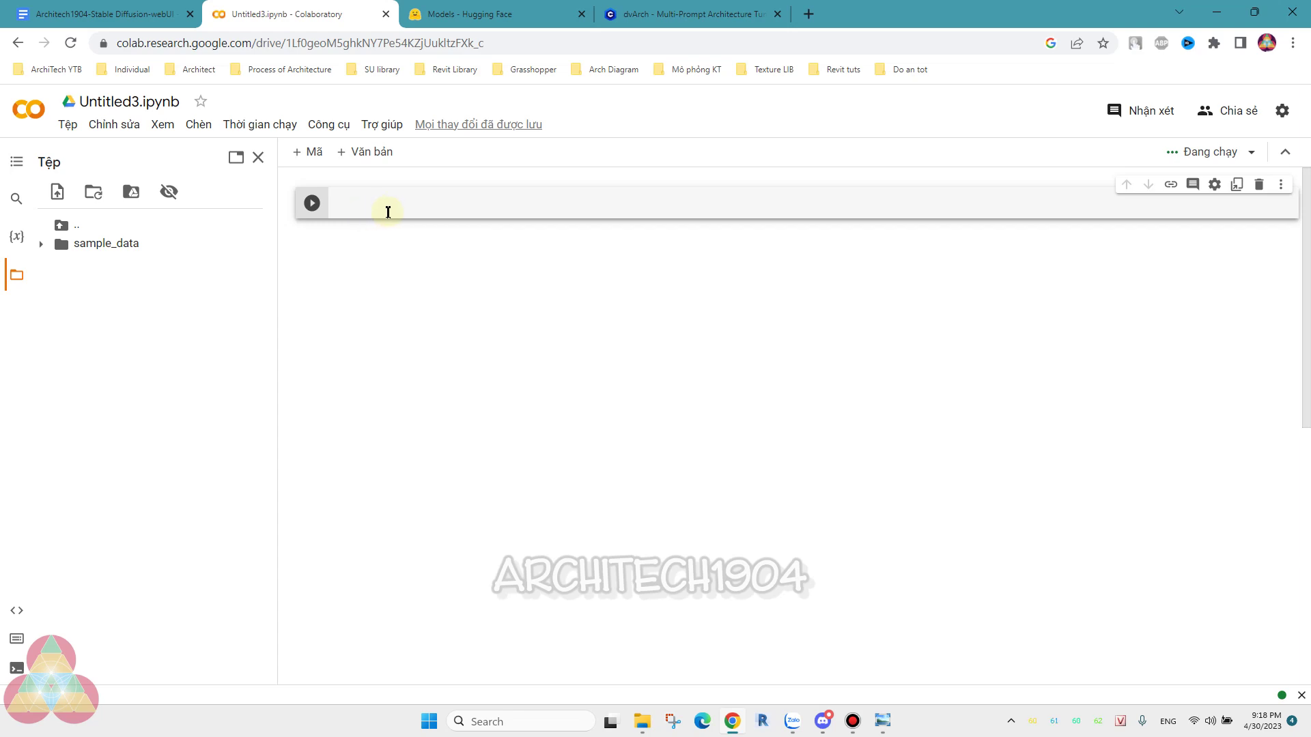
- Select all the install script text in the Architech1904-Stable Diffusion-webUI Google Doc
click(59, 14)
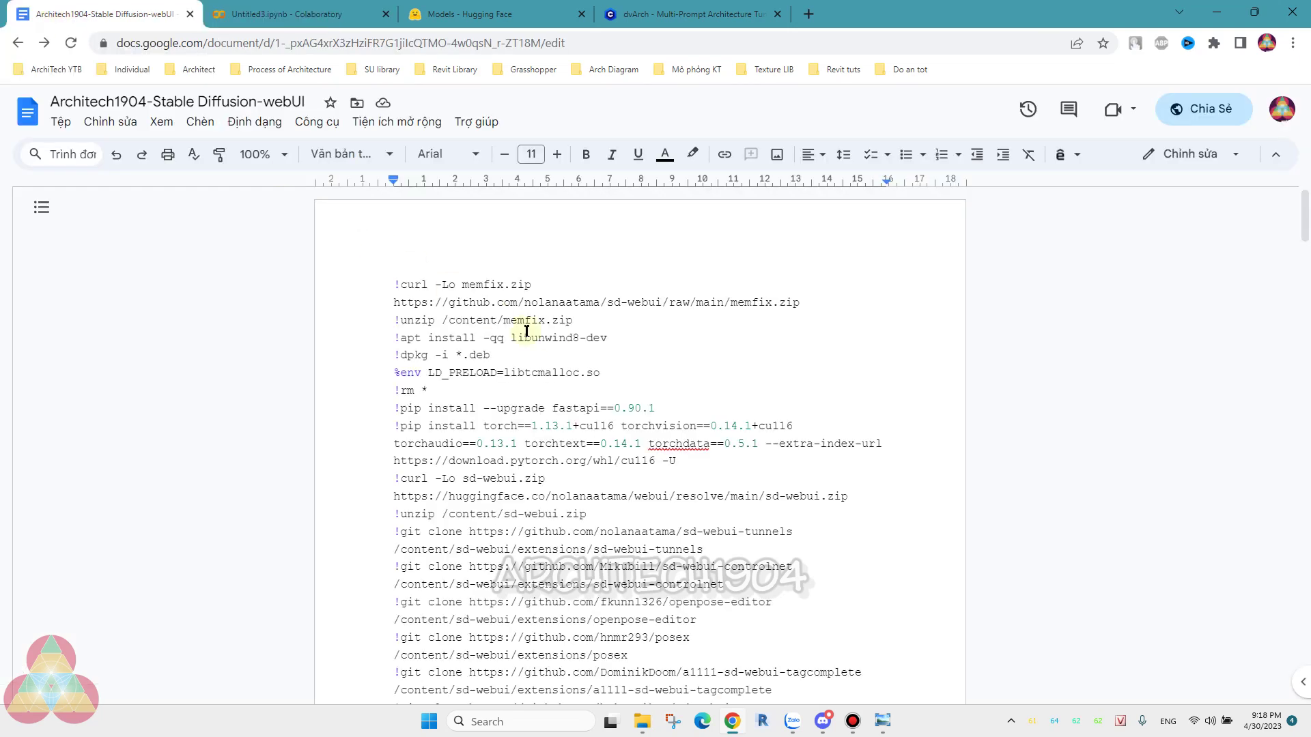
click(622, 338)
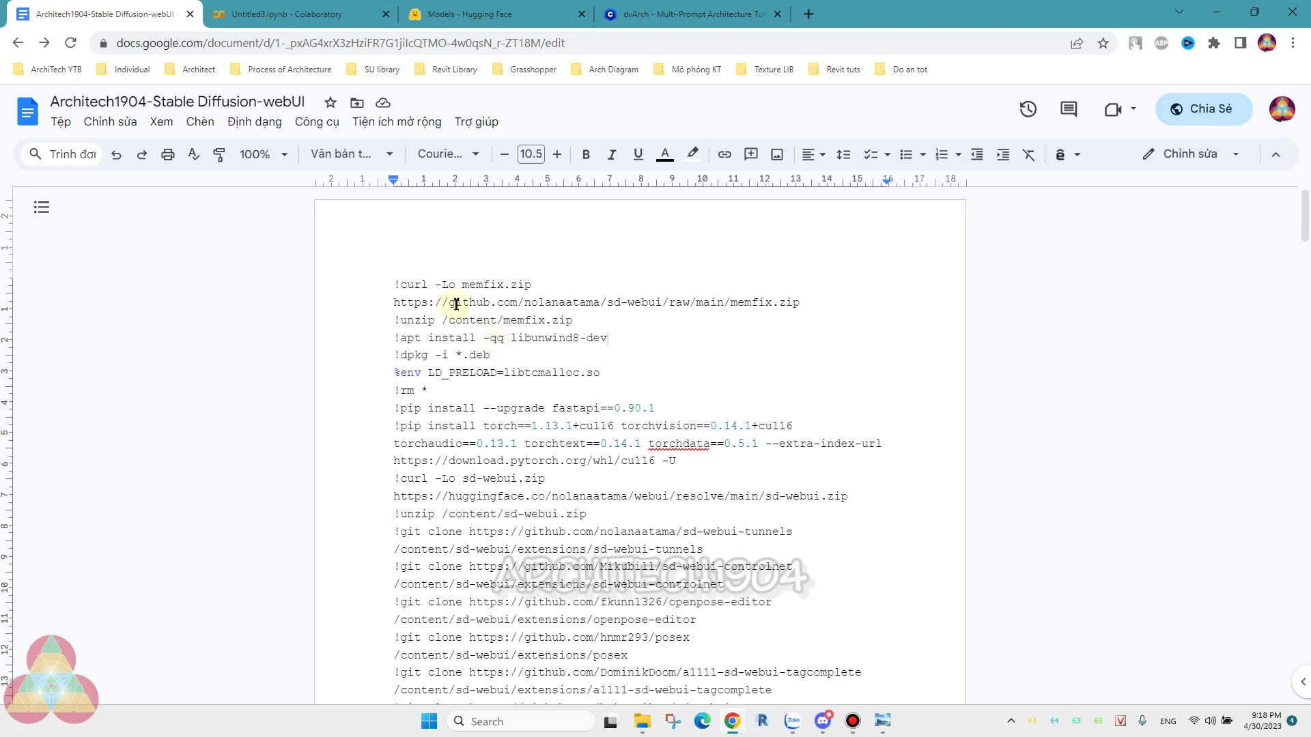
key(ctrl+a)
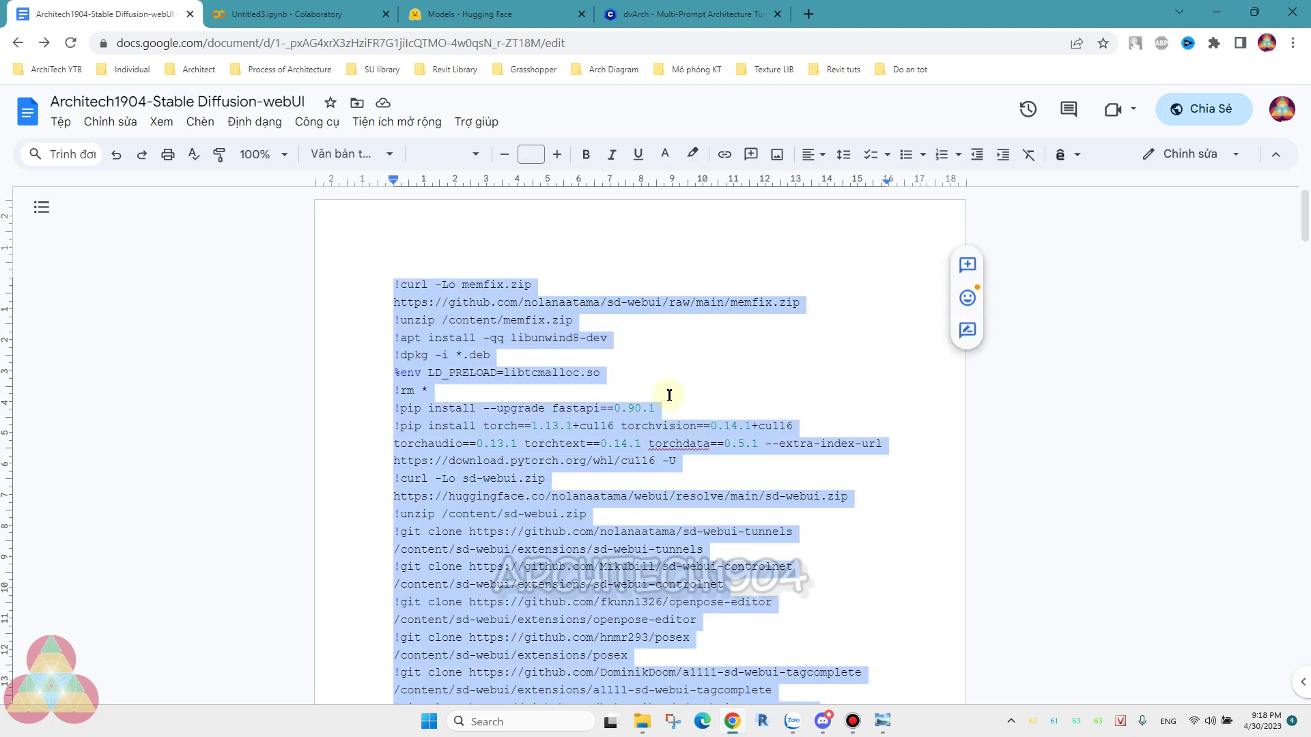
- Paste the install script into Untitled3.ipynb's empty code cell and scroll through it
click(290, 14)
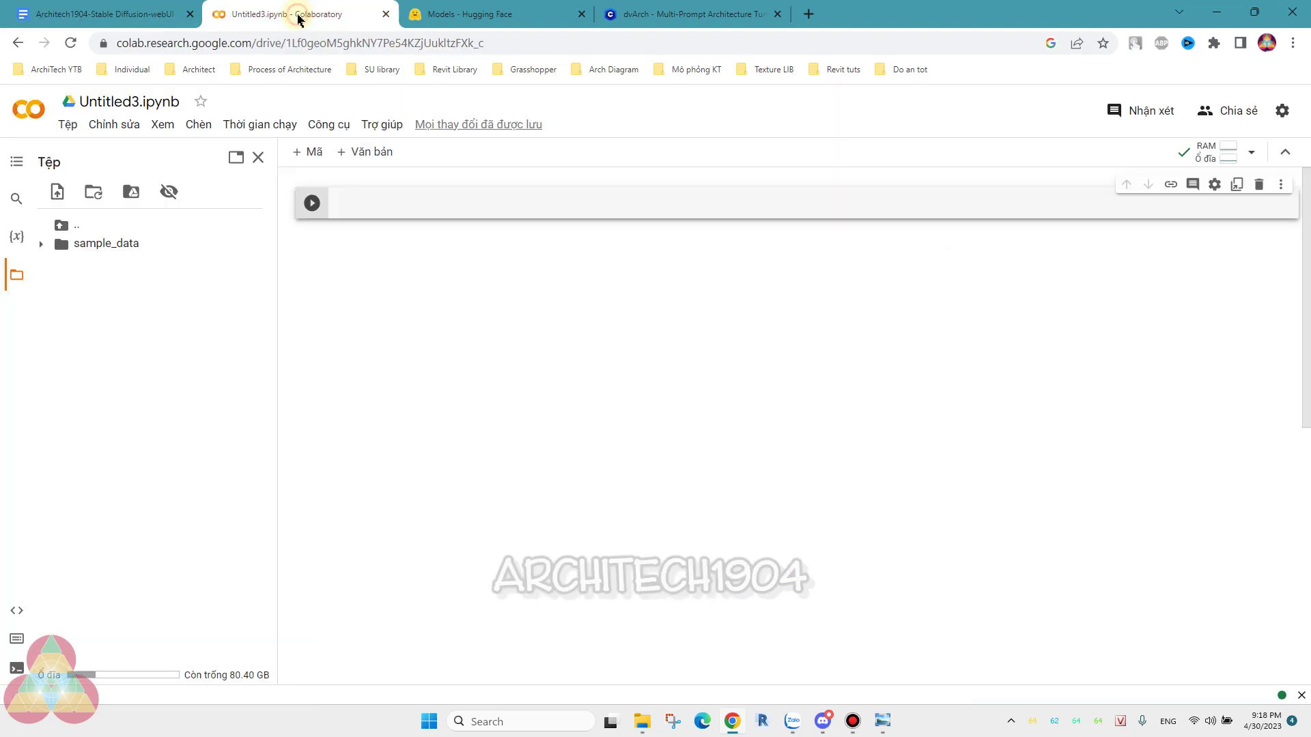
click(355, 205)
key(ctrl+v)
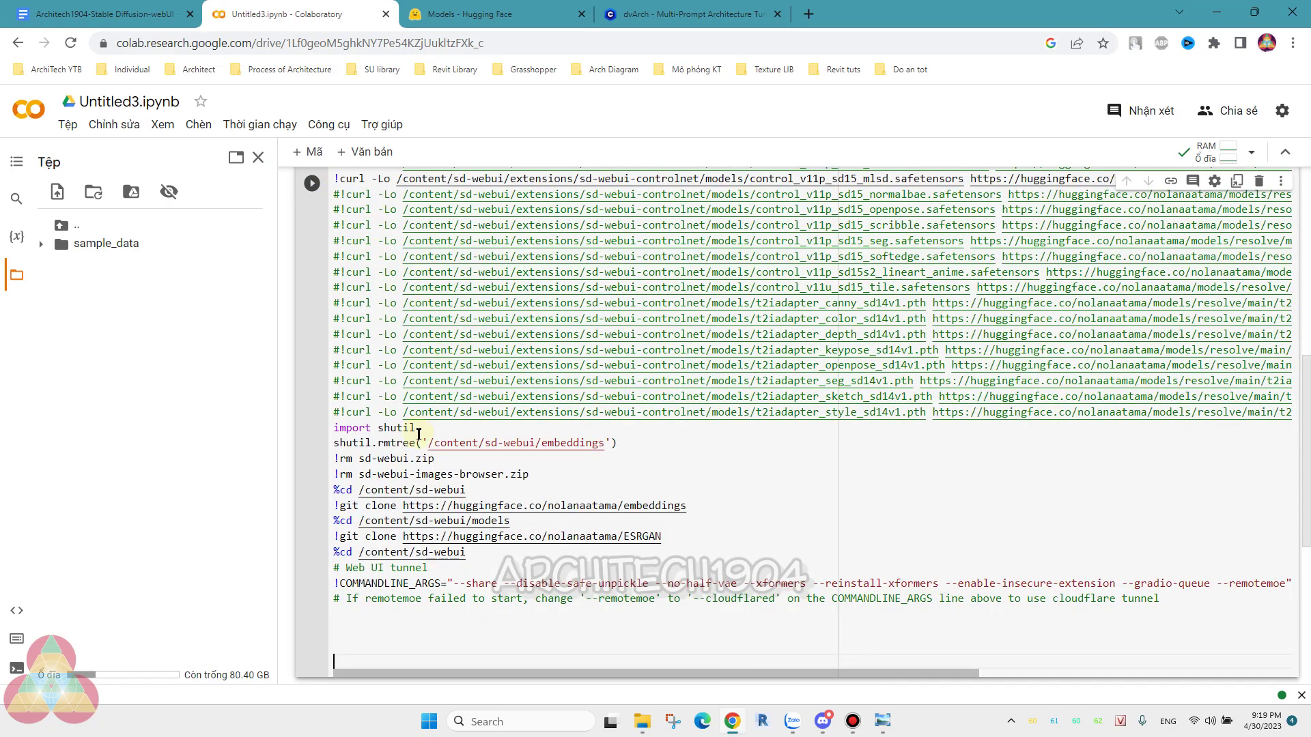
scroll(419, 316, up, 2)
scroll(542, 300, up, 5)
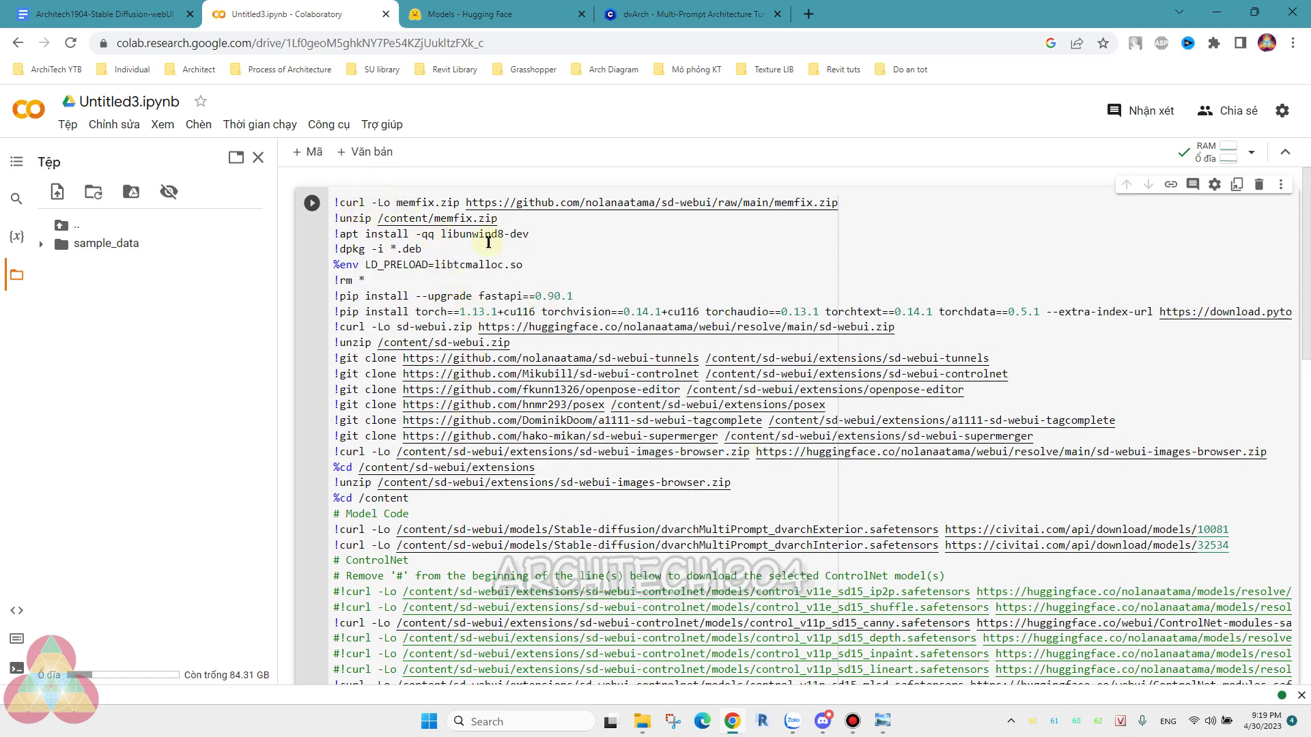
scroll(751, 300, down, 5)
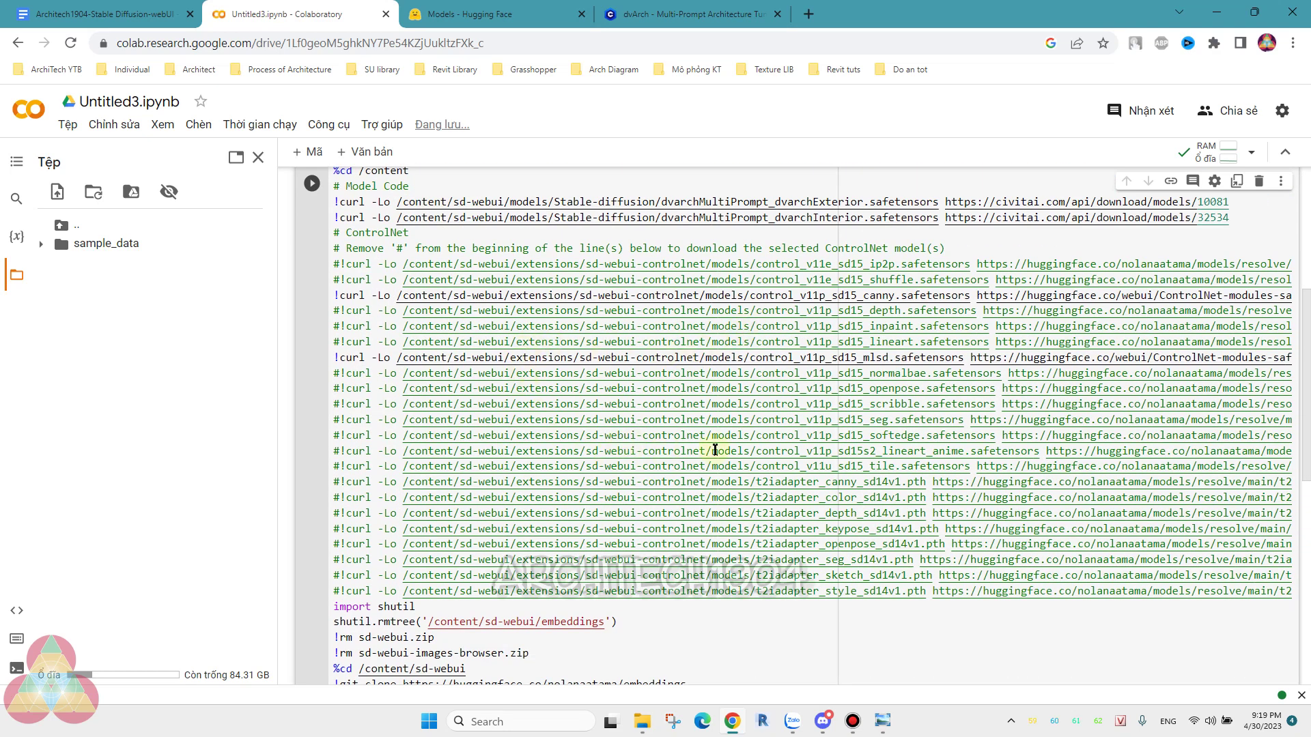
scroll(369, 212, up, 2)
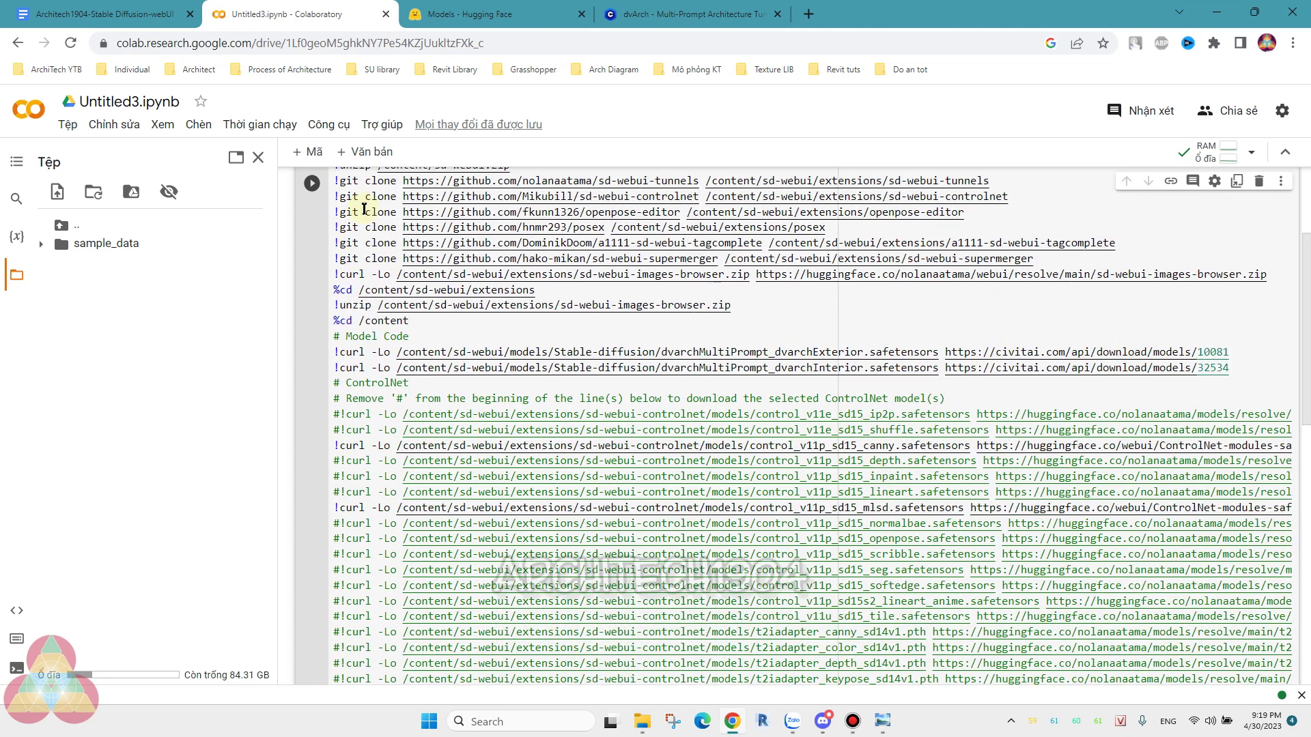
scroll(369, 212, up, 2)
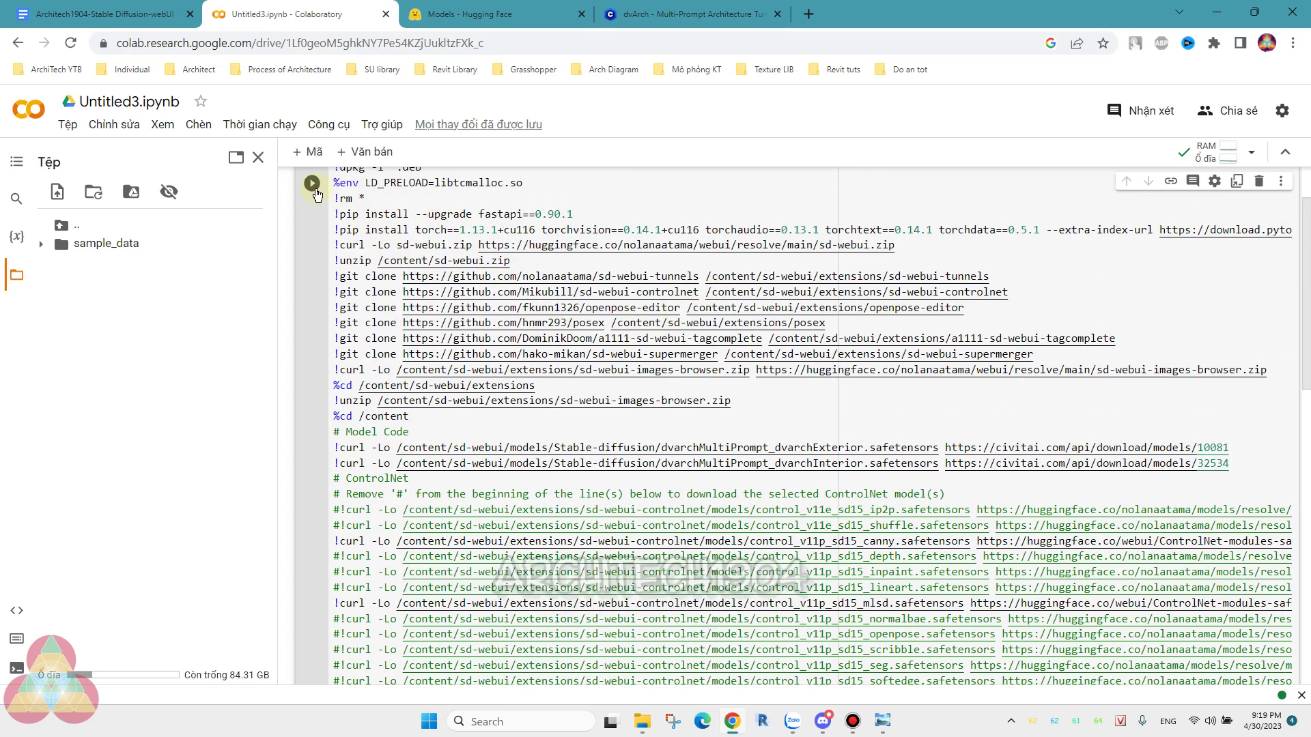
- Replace 'Untitled3' in the notebook title with SD_architech1904
click(184, 102)
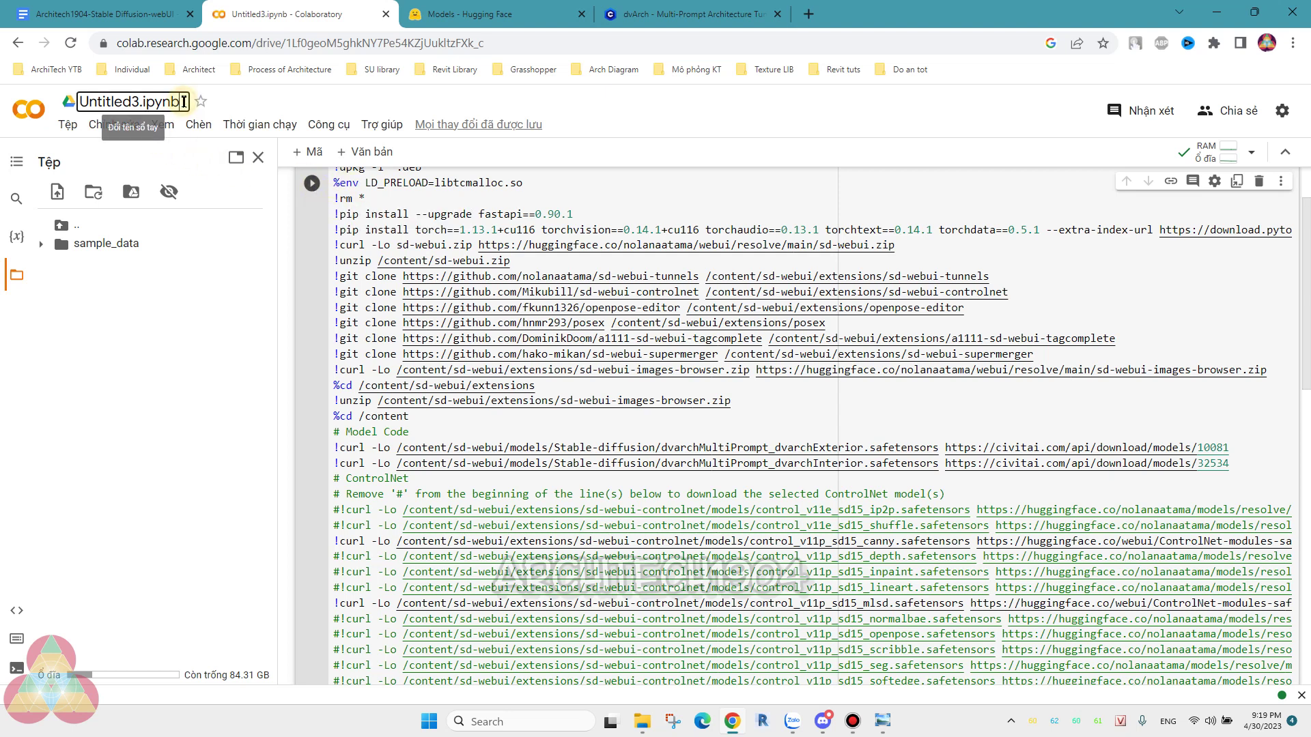
drag(140, 106, 77, 107)
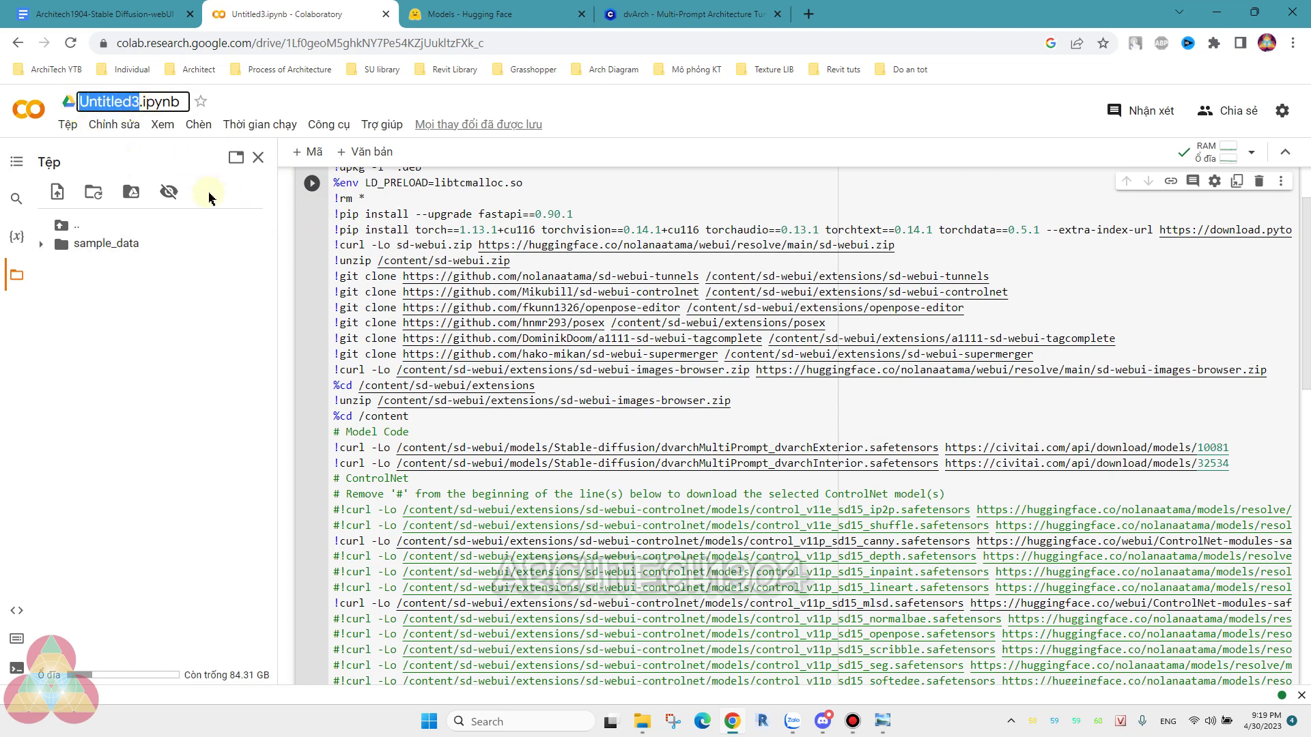
text(SD_)
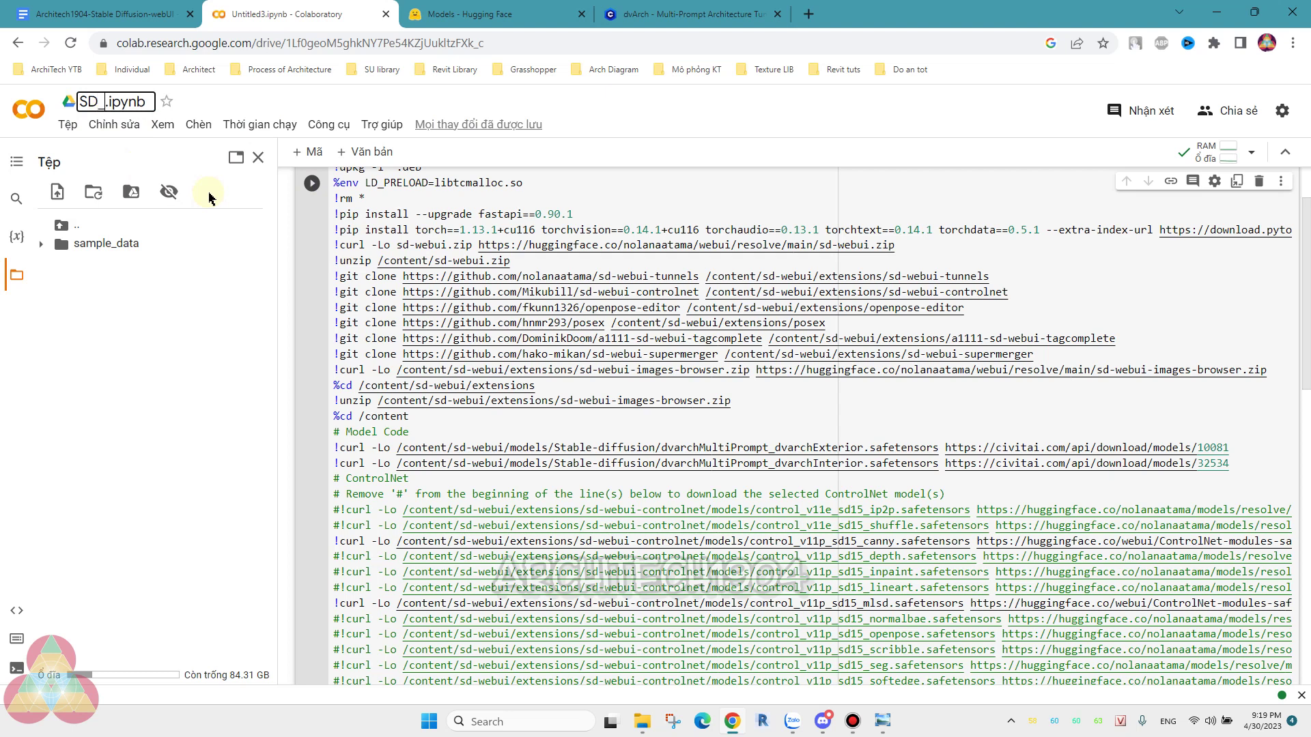
text(archi)
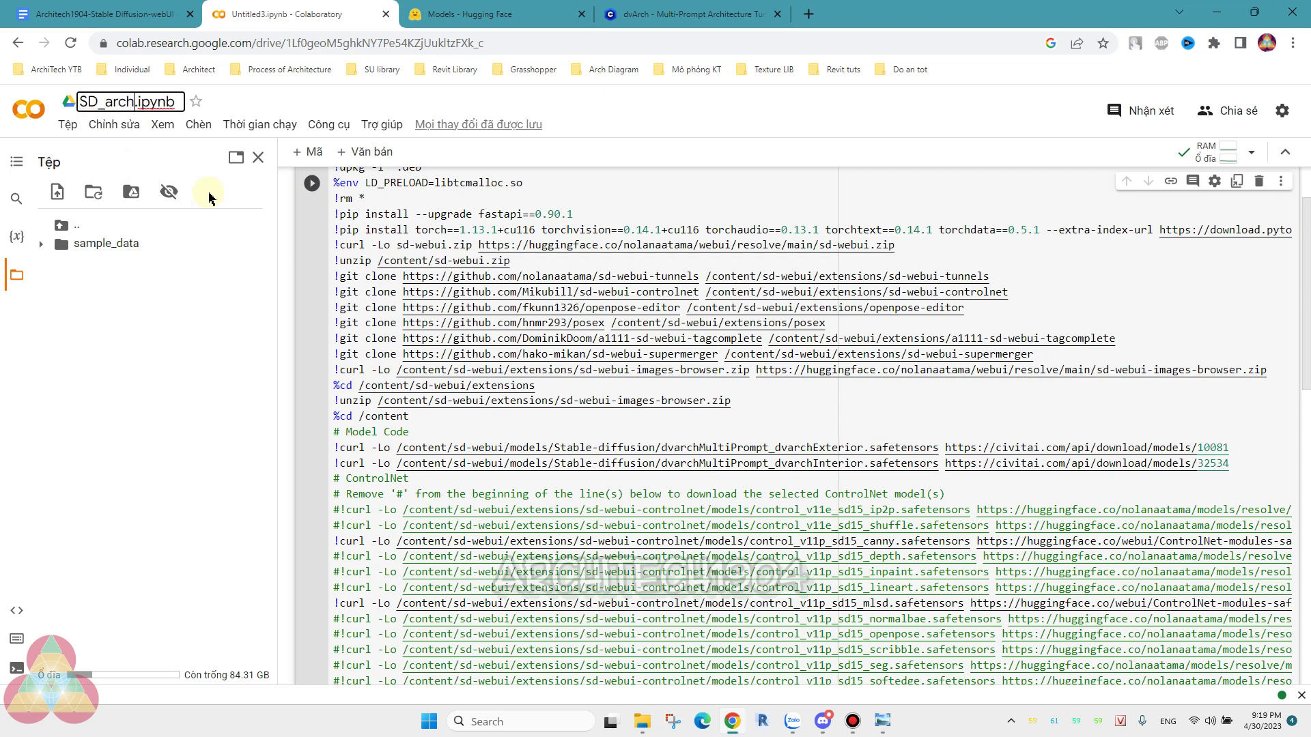
text(tech190)
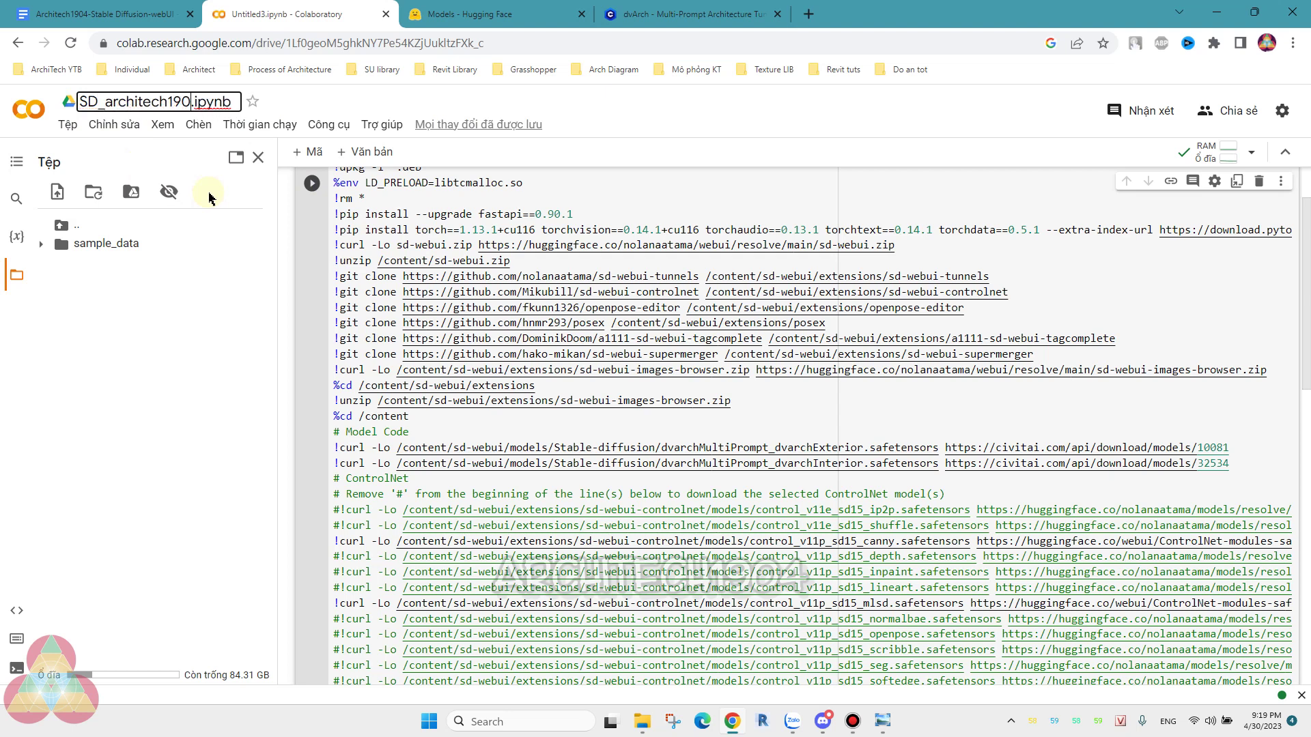
text(4)
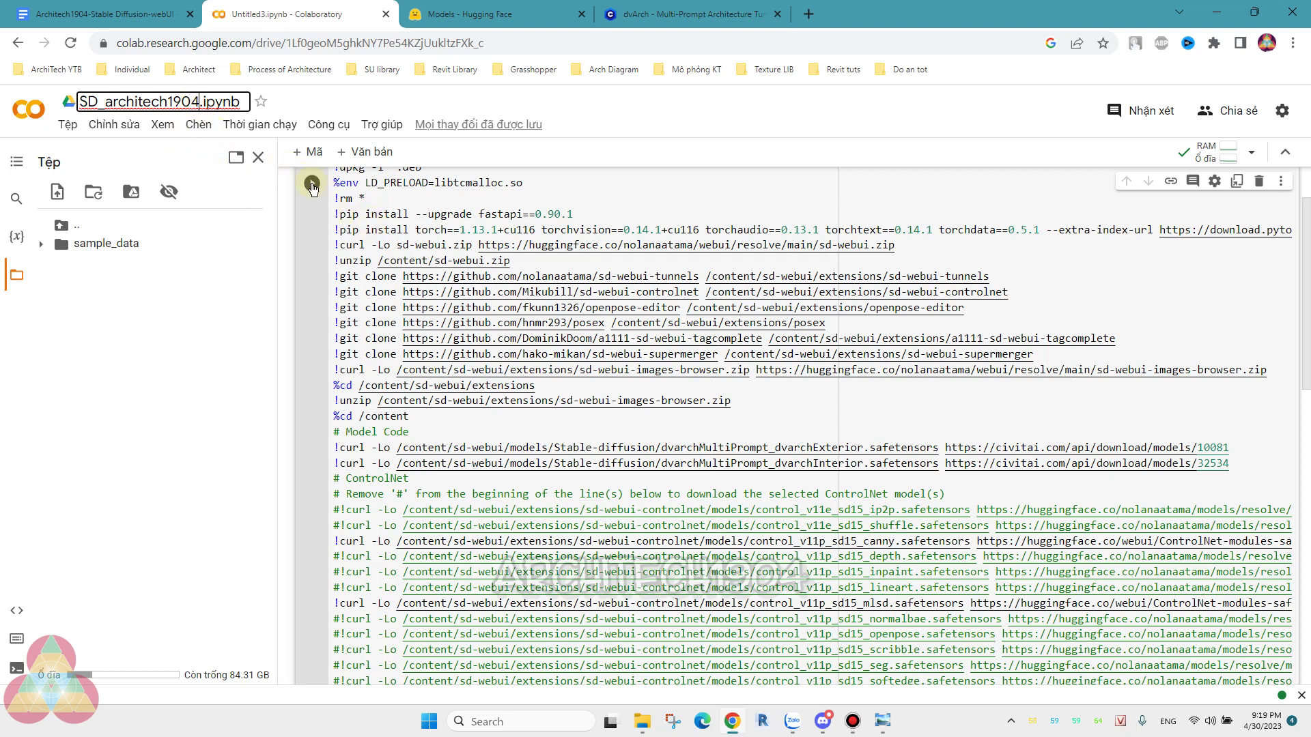
- Commit the new name, then set the notebook's hardware accelerator to GPU and save
click(117, 131)
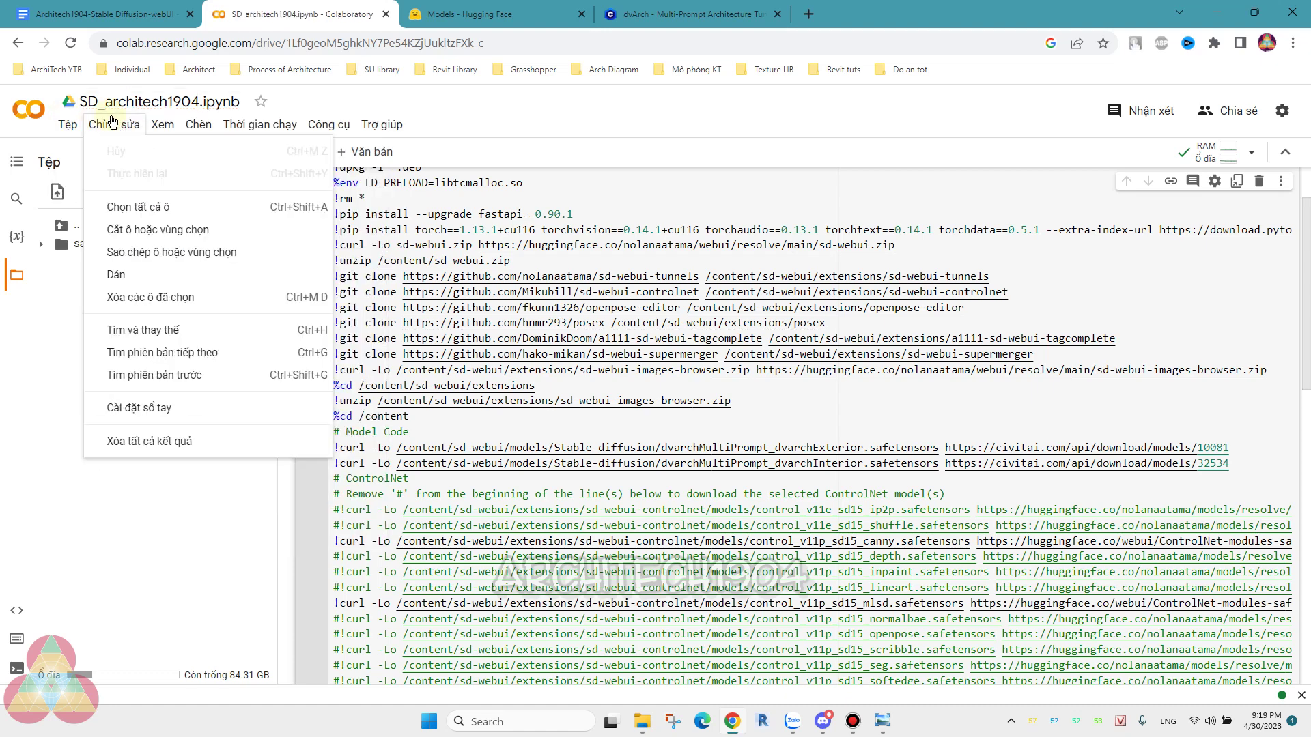
click(153, 409)
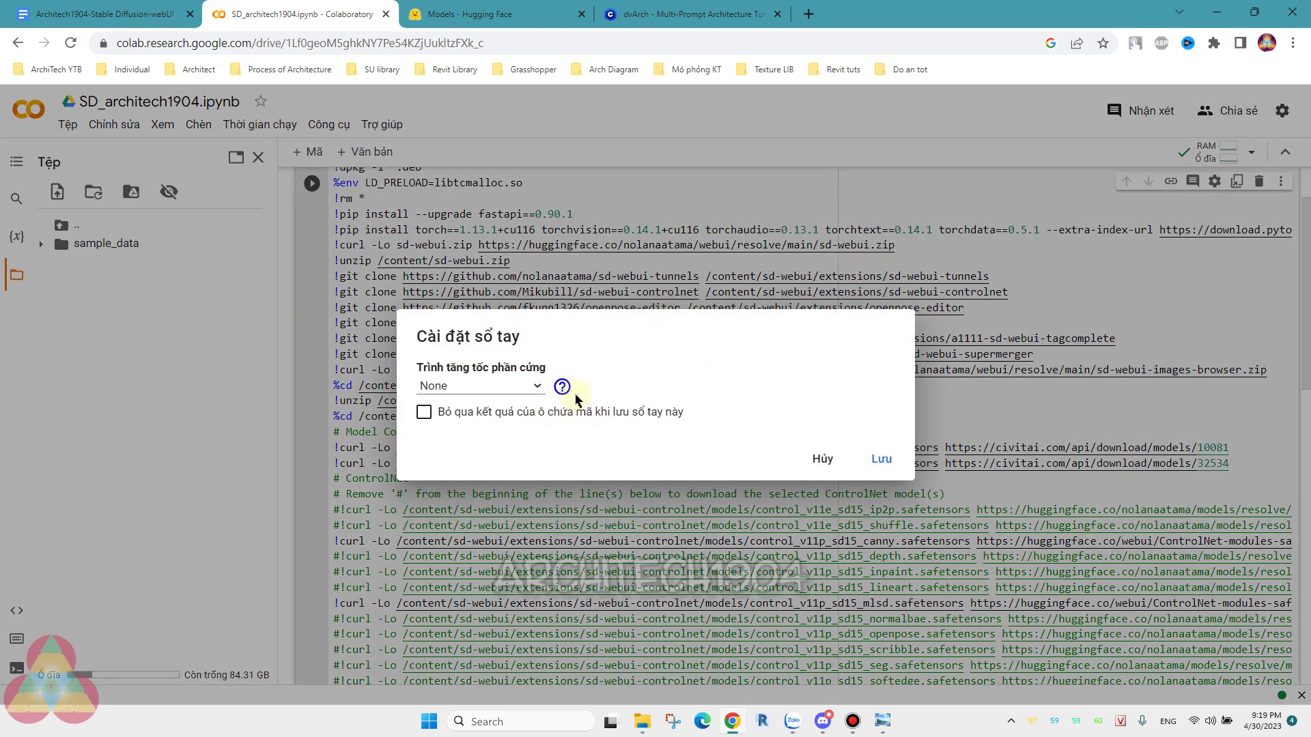
click(531, 386)
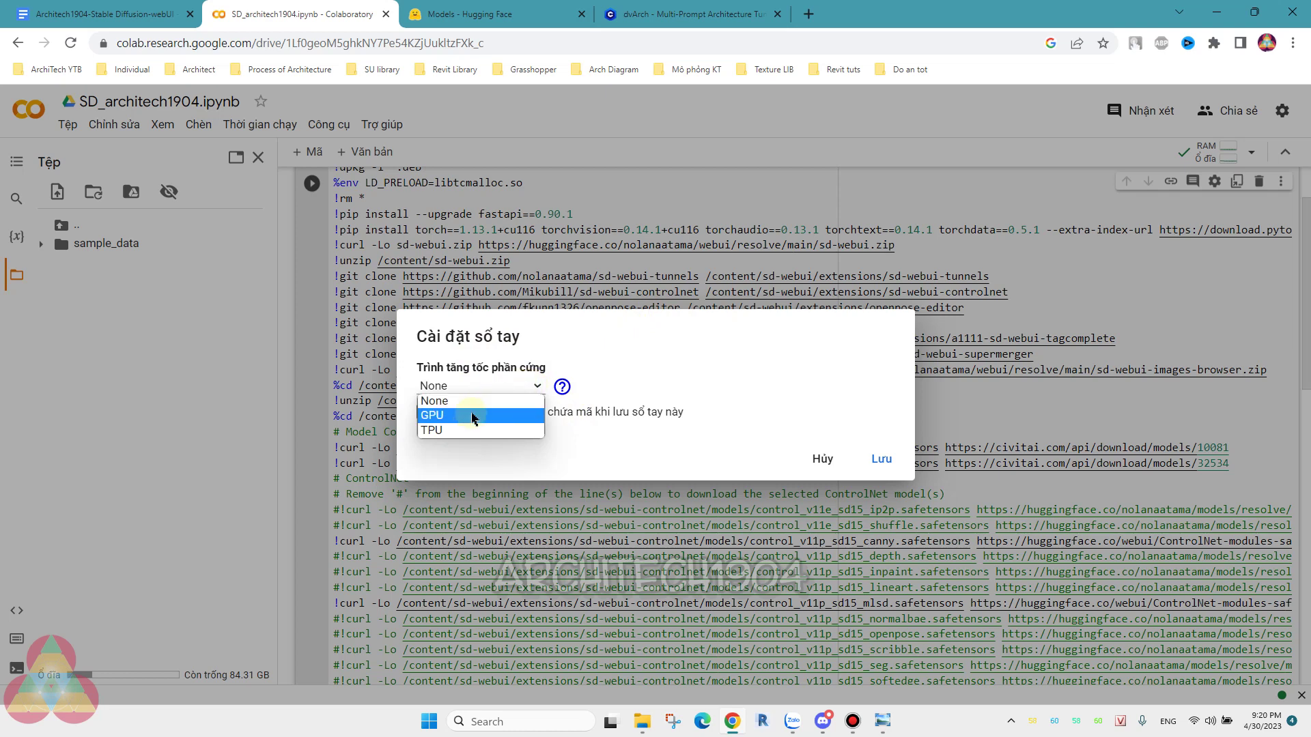
click(474, 418)
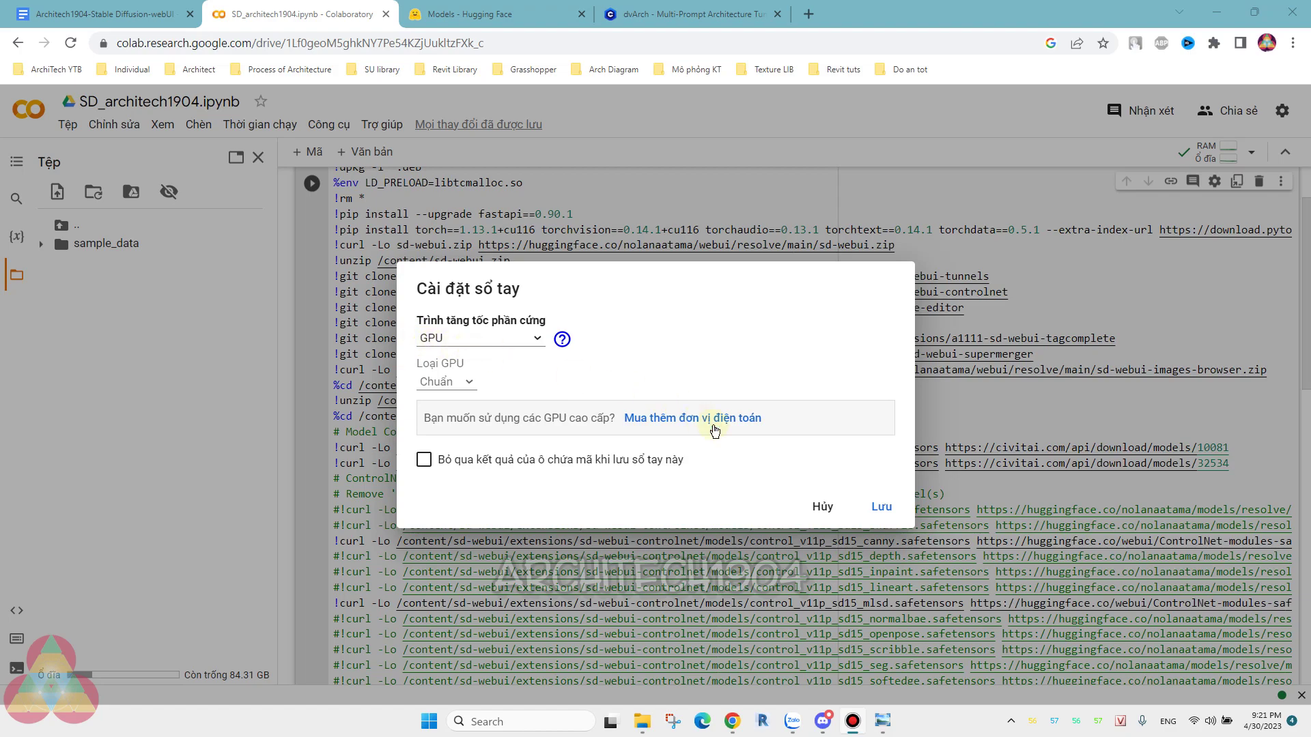
click(889, 506)
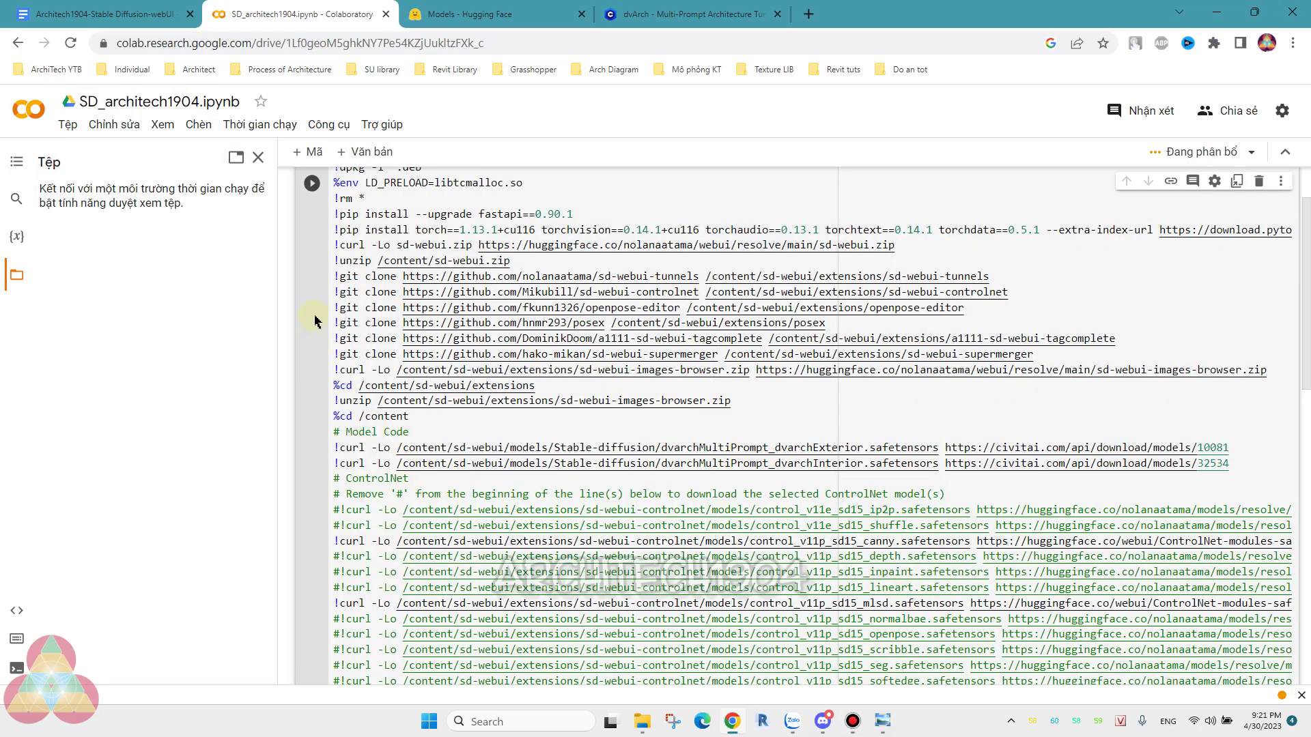
scroll(314, 321, down, 1)
scroll(315, 321, down, 5)
scroll(315, 321, down, 5)
scroll(315, 321, up, 9)
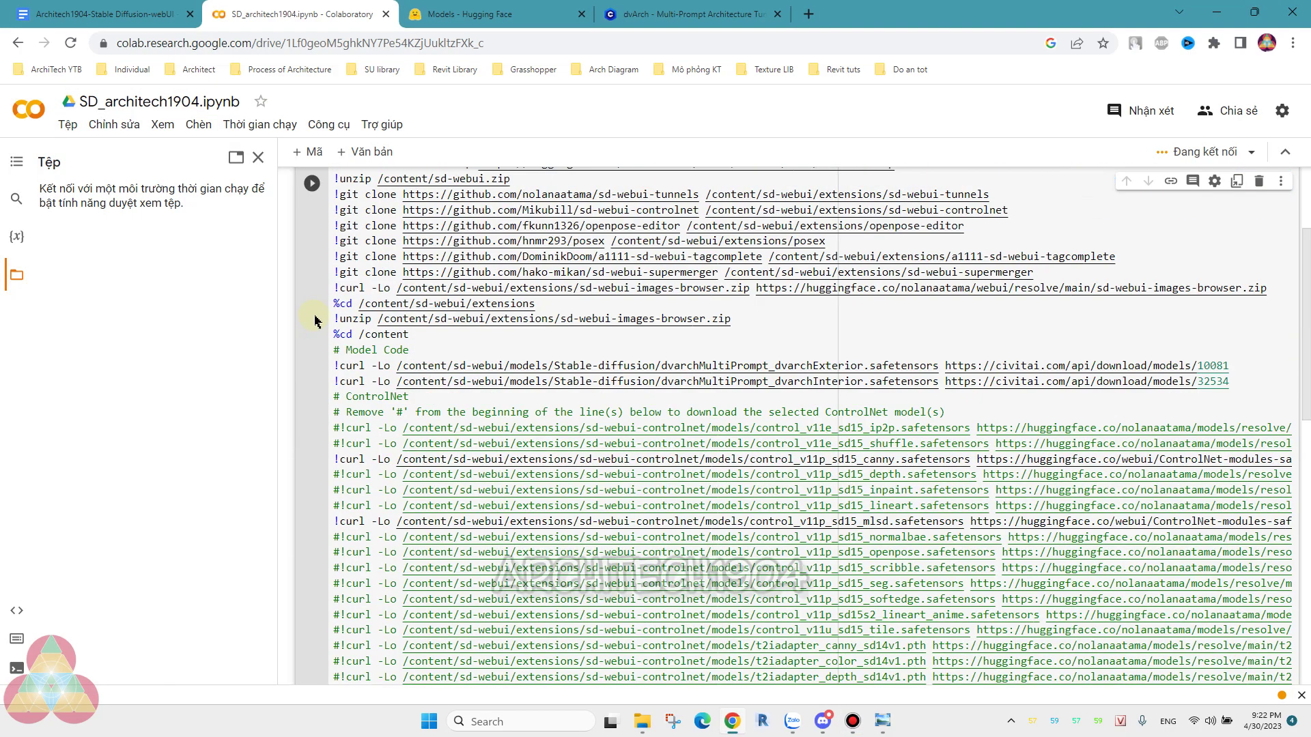
scroll(315, 321, up, 1)
scroll(303, 273, up, 2)
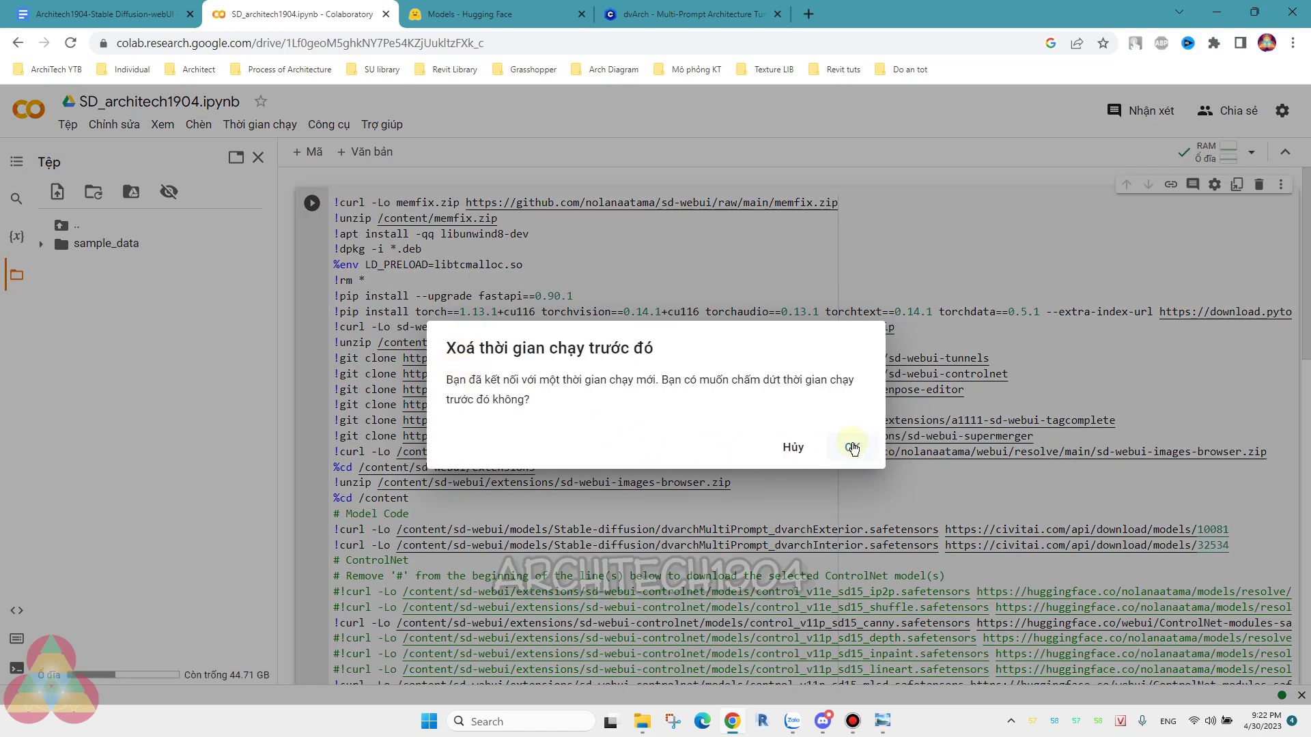
click(852, 448)
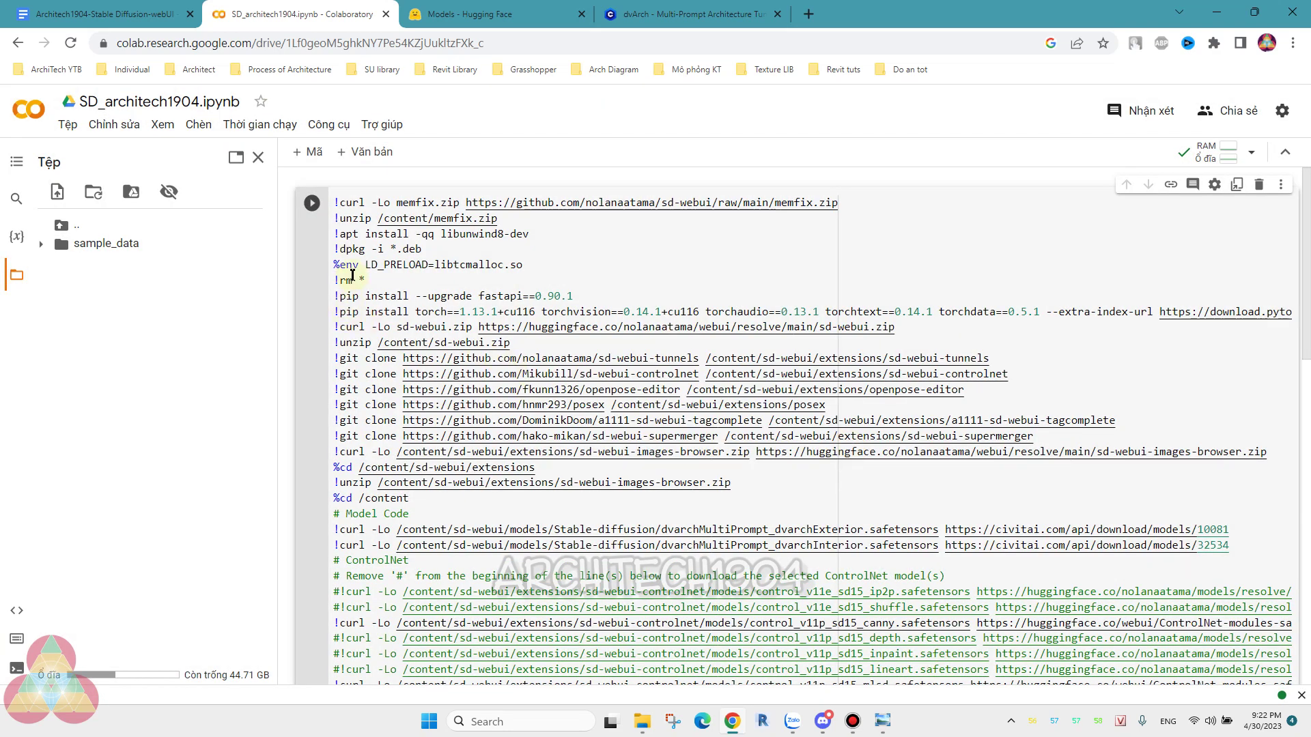
scroll(389, 328, down, 1)
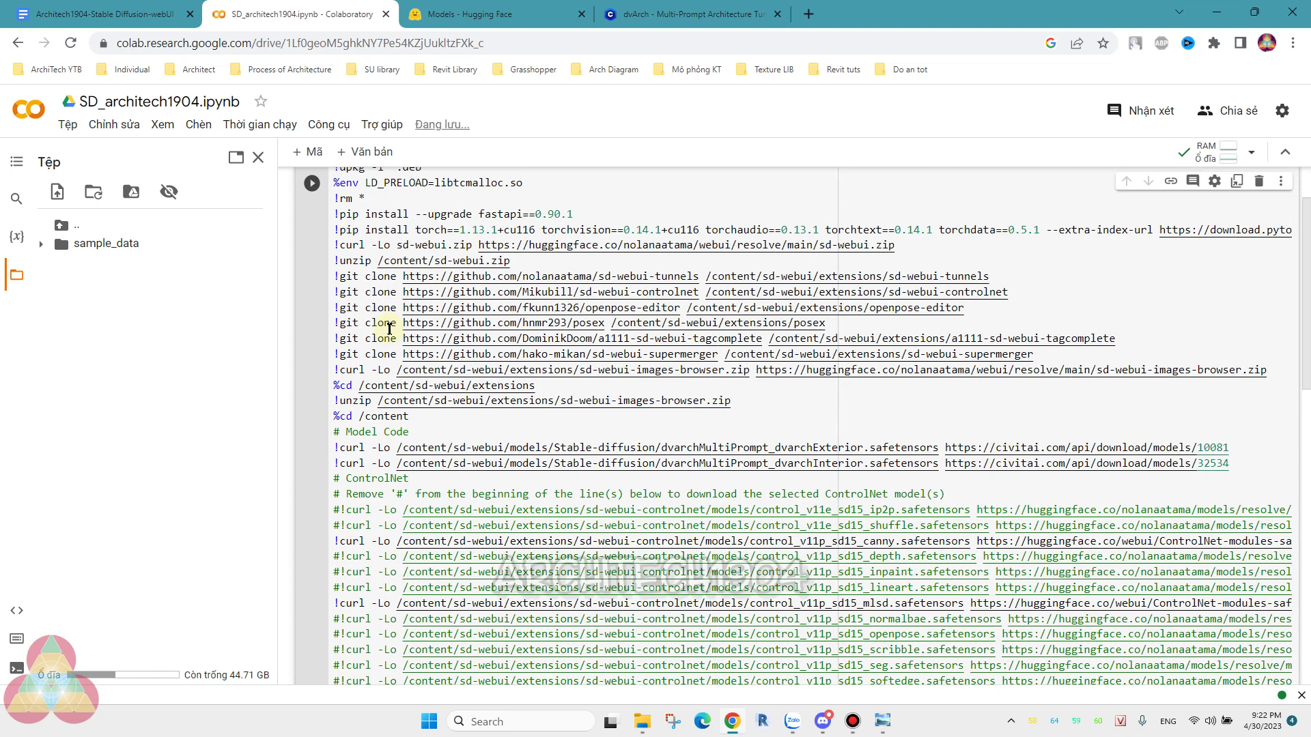
scroll(389, 328, up, 1)
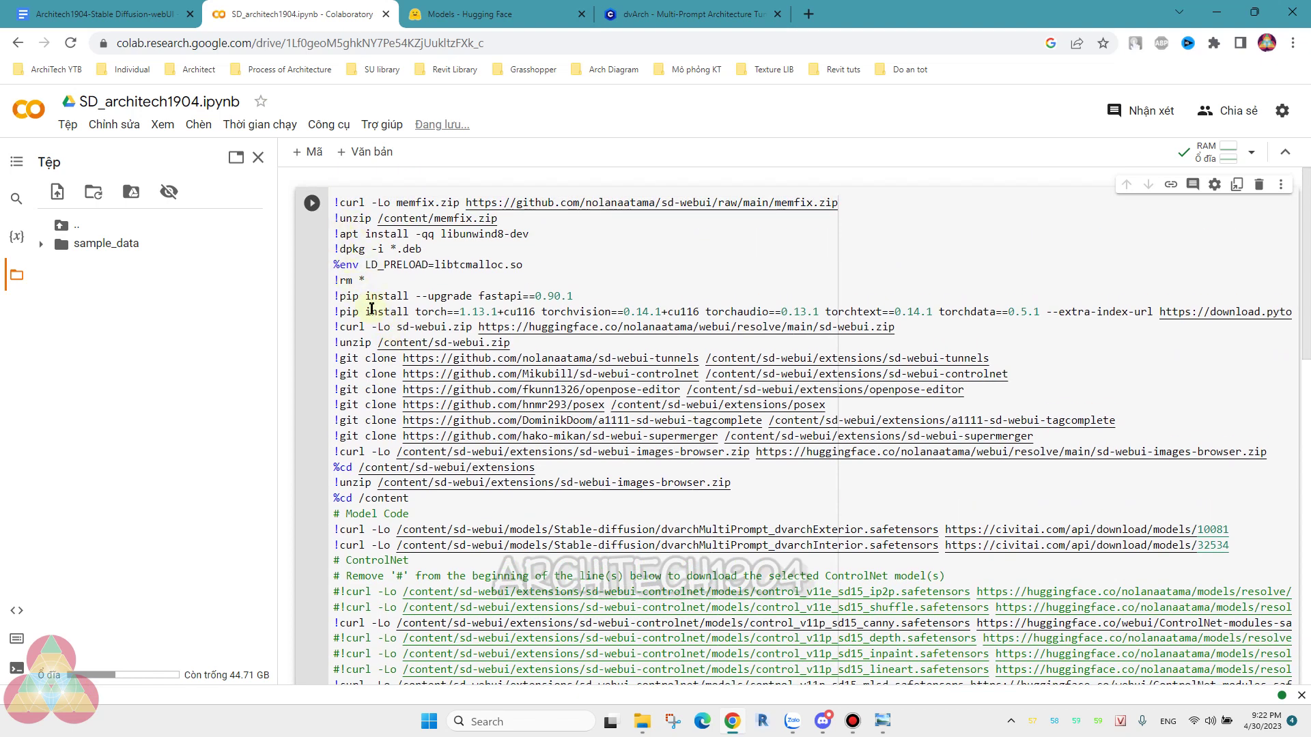
scroll(370, 318, down, 1)
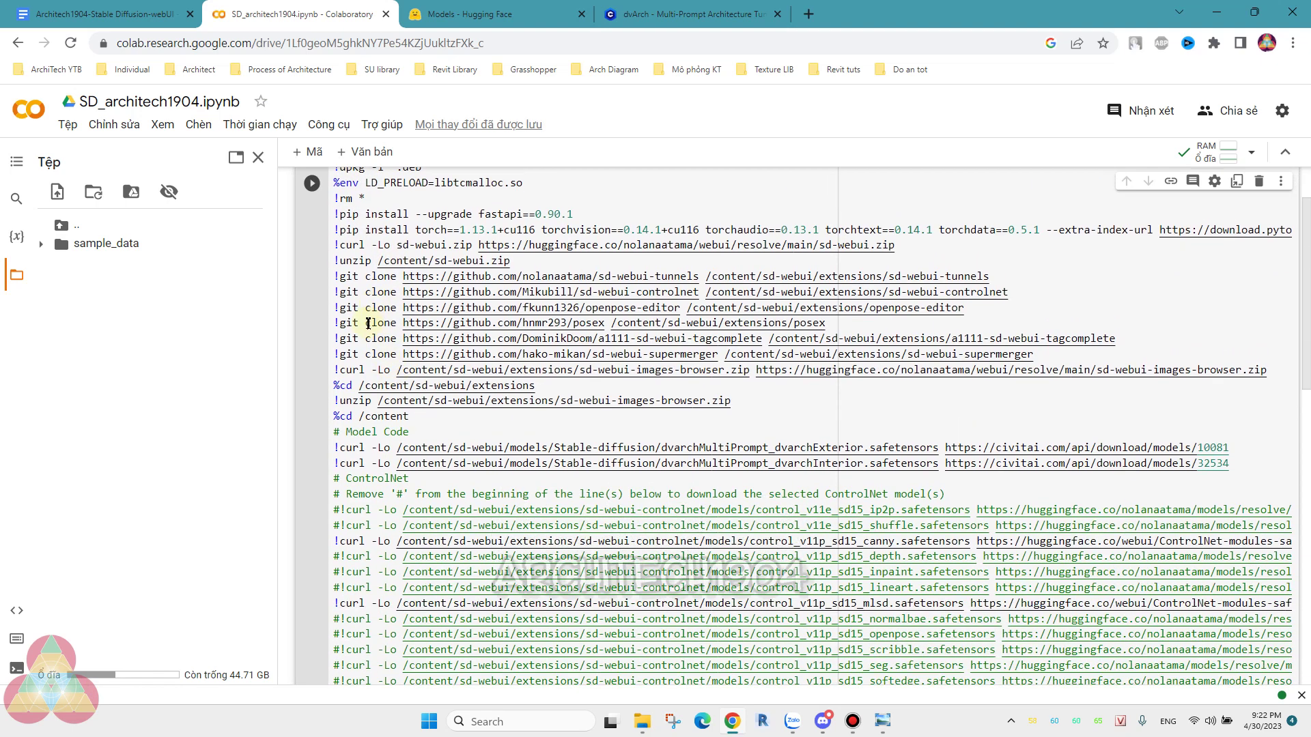
scroll(368, 324, down, 1)
scroll(368, 324, down, 3)
scroll(368, 323, down, 2)
scroll(368, 324, down, 2)
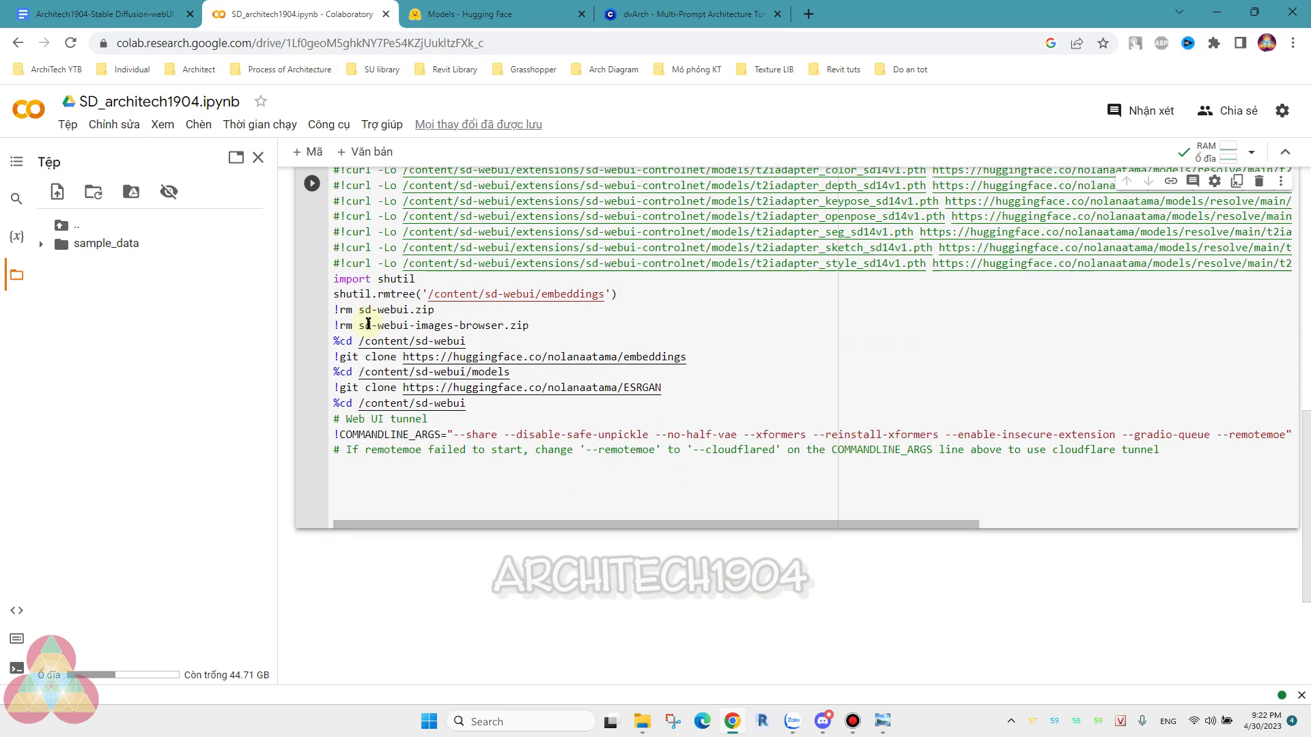
scroll(368, 324, up, 3)
scroll(368, 324, up, 3)
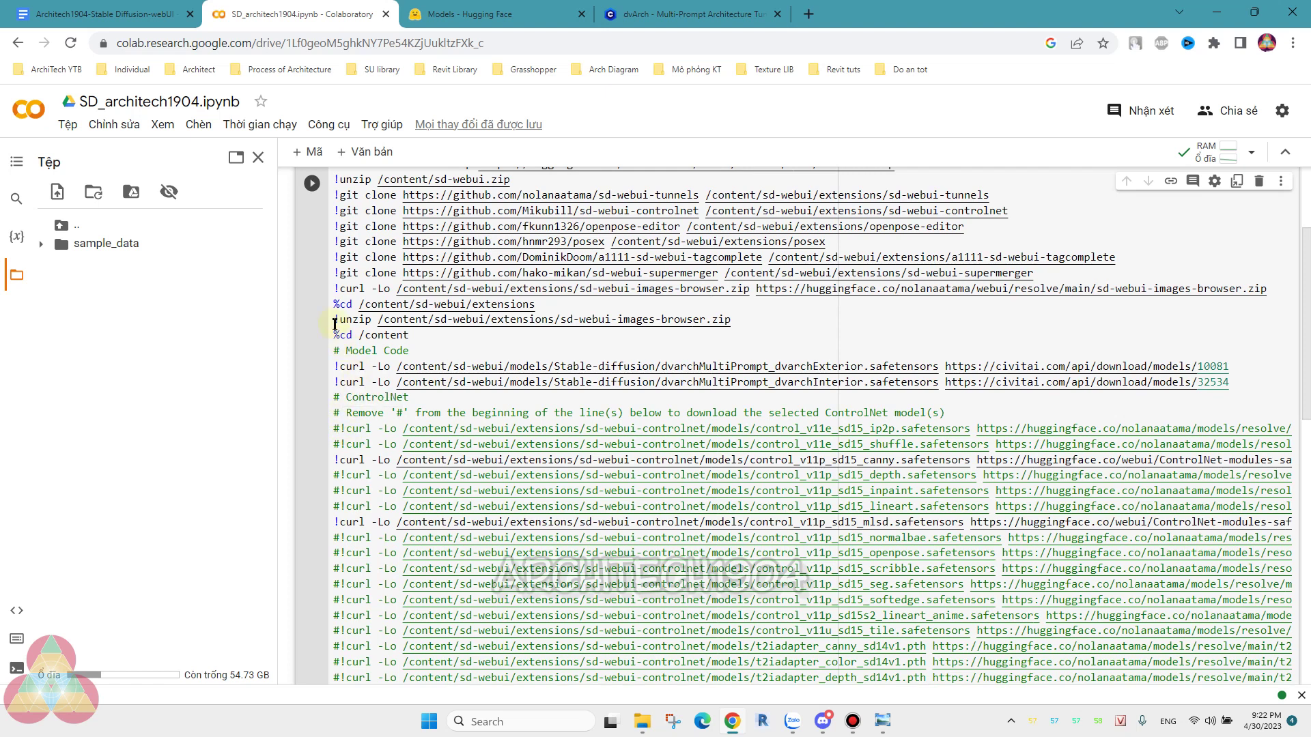
click(339, 426)
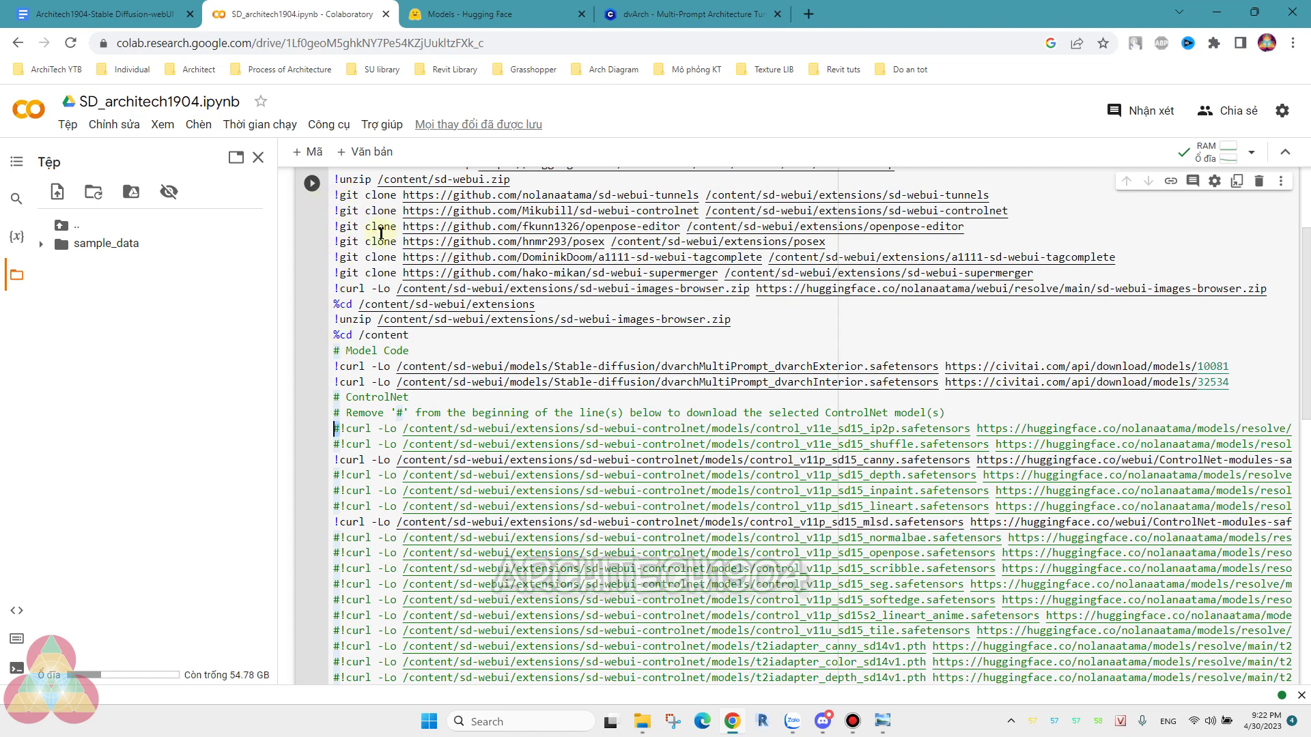
scroll(338, 330, down, 2)
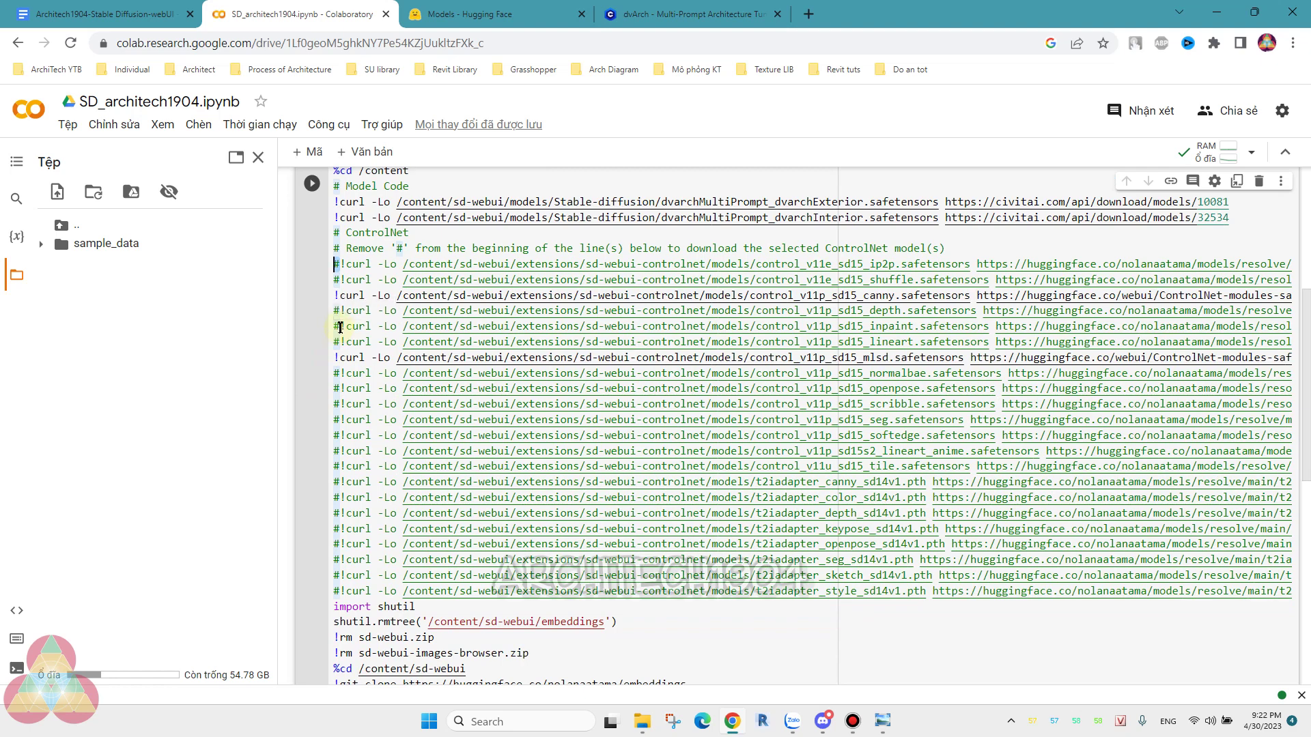
scroll(340, 327, down, 3)
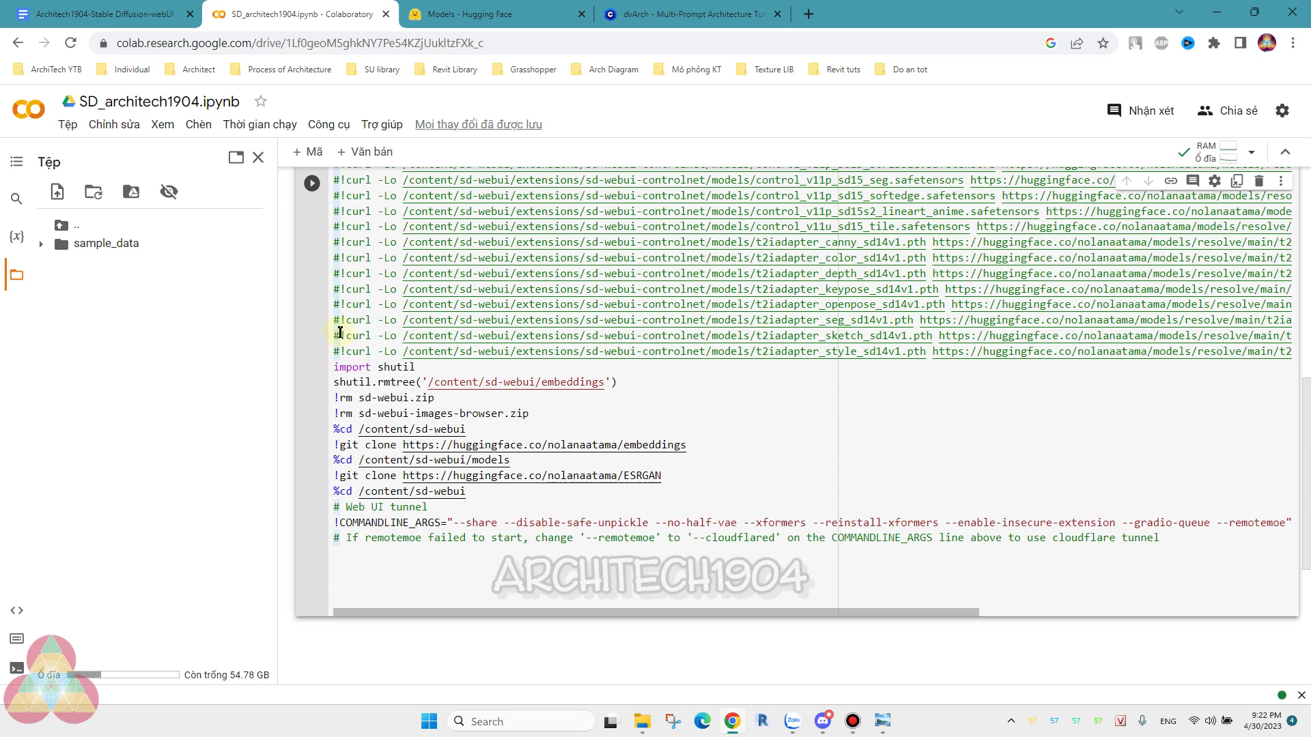
scroll(340, 333, up, 4)
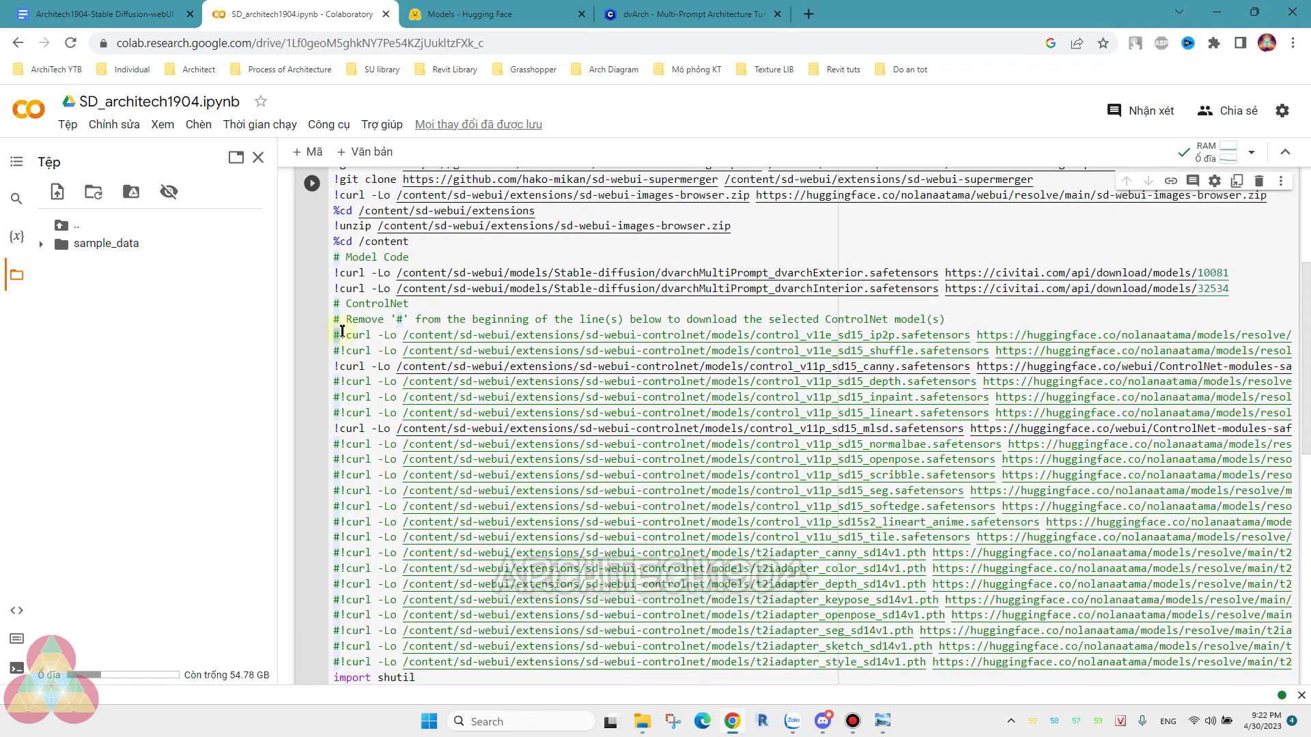
scroll(328, 275, down, 3)
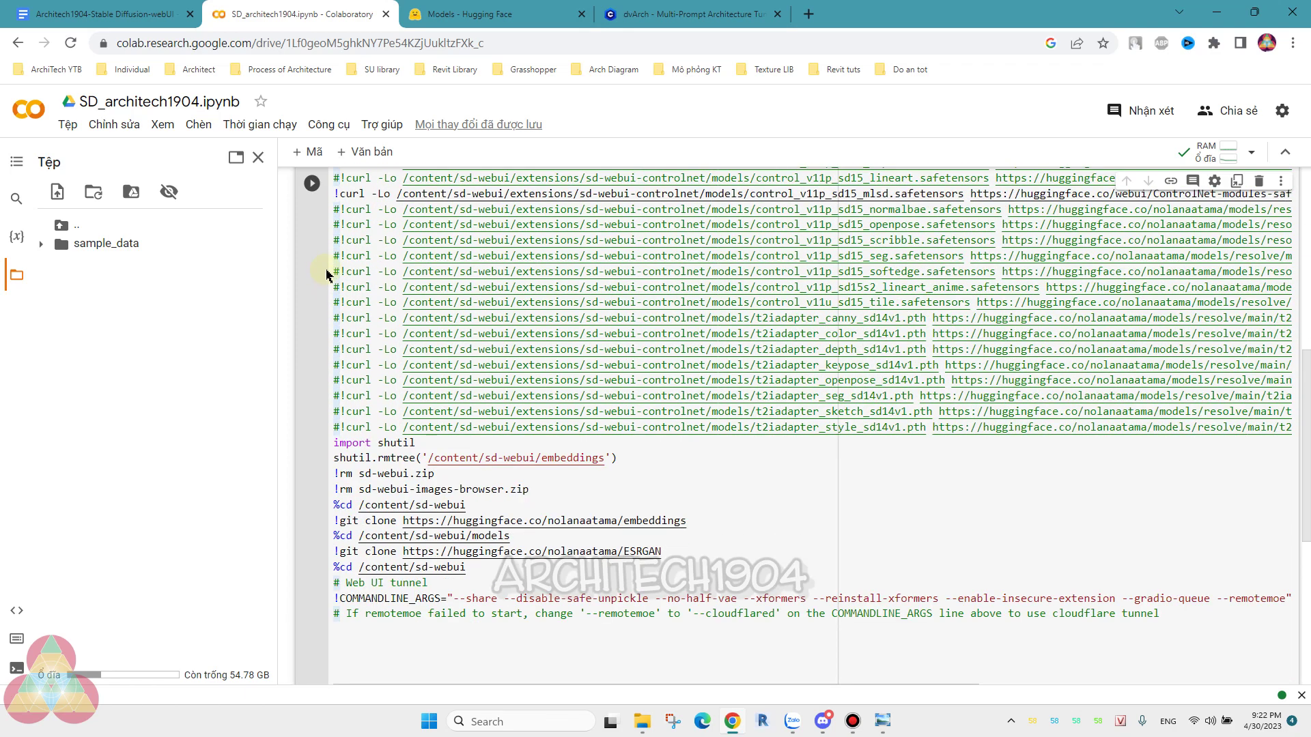
- Run the setup cell and follow its log until the gradio.live public URL appears
click(310, 184)
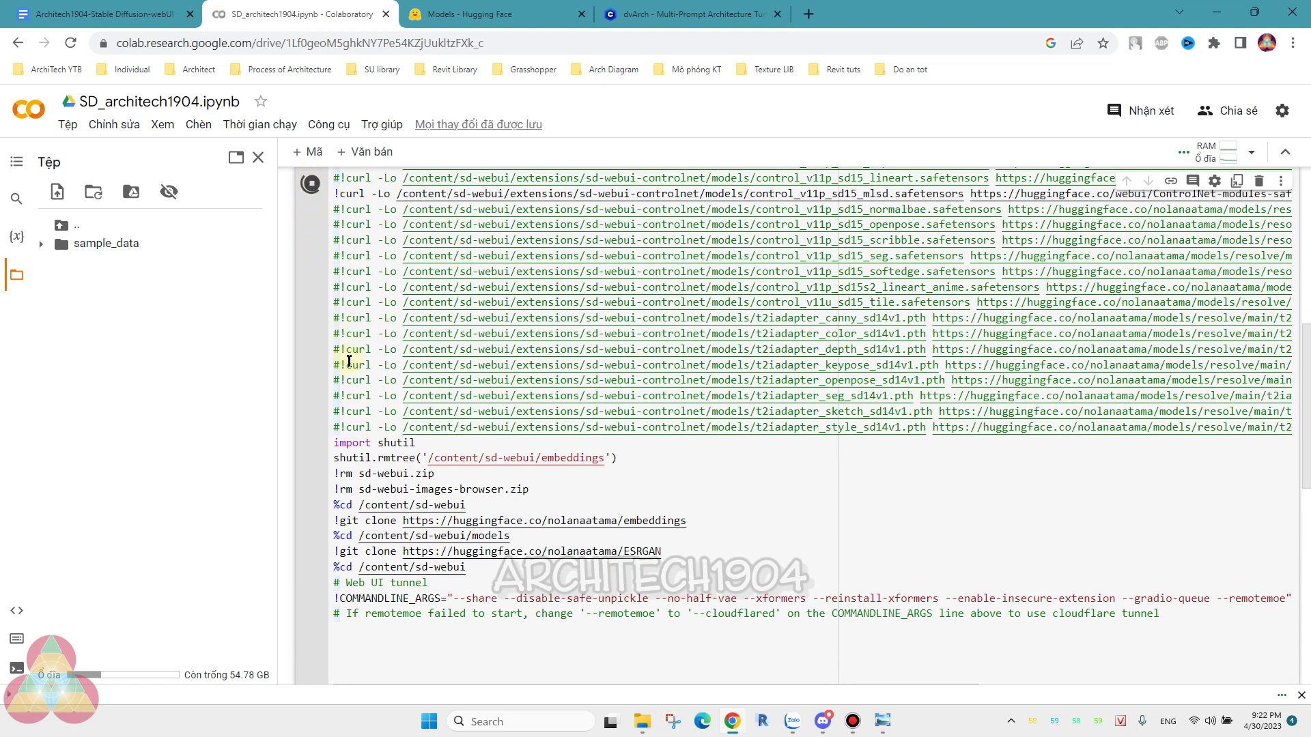
scroll(348, 369, down, 5)
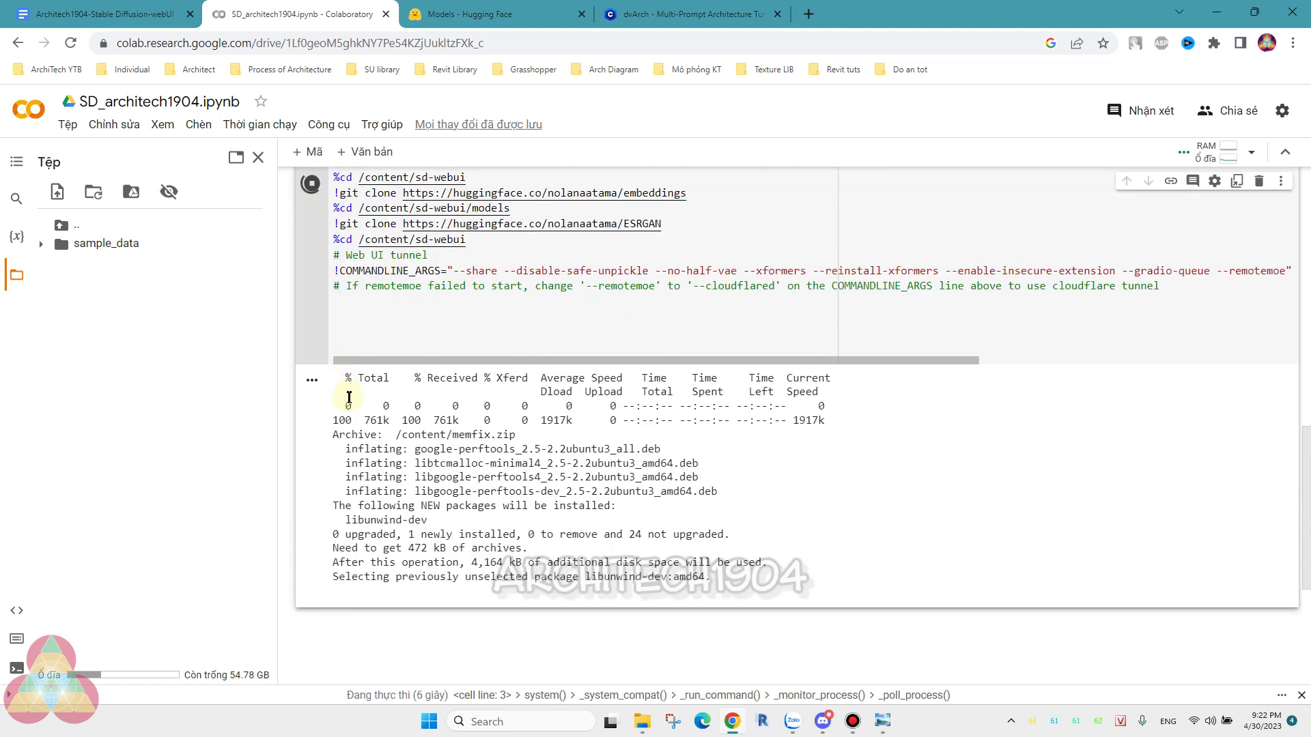
scroll(349, 397, down, 3)
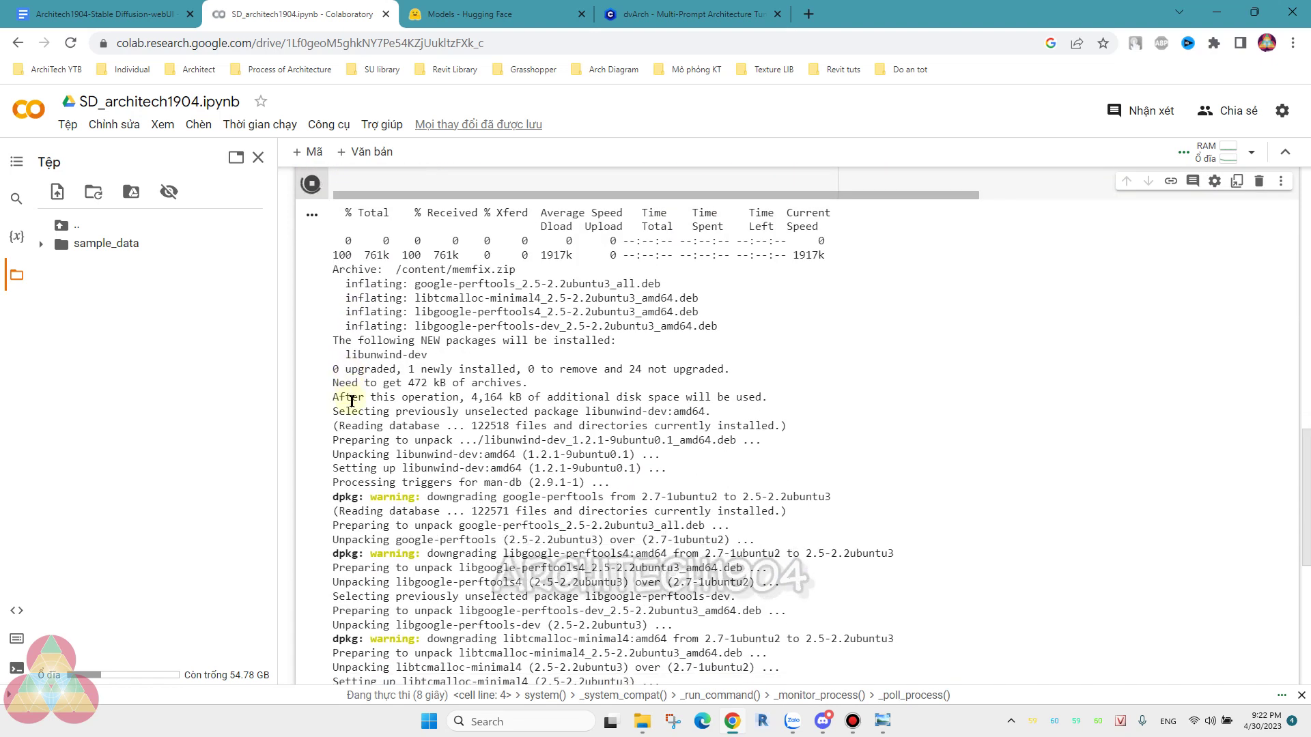
scroll(352, 401, down, 3)
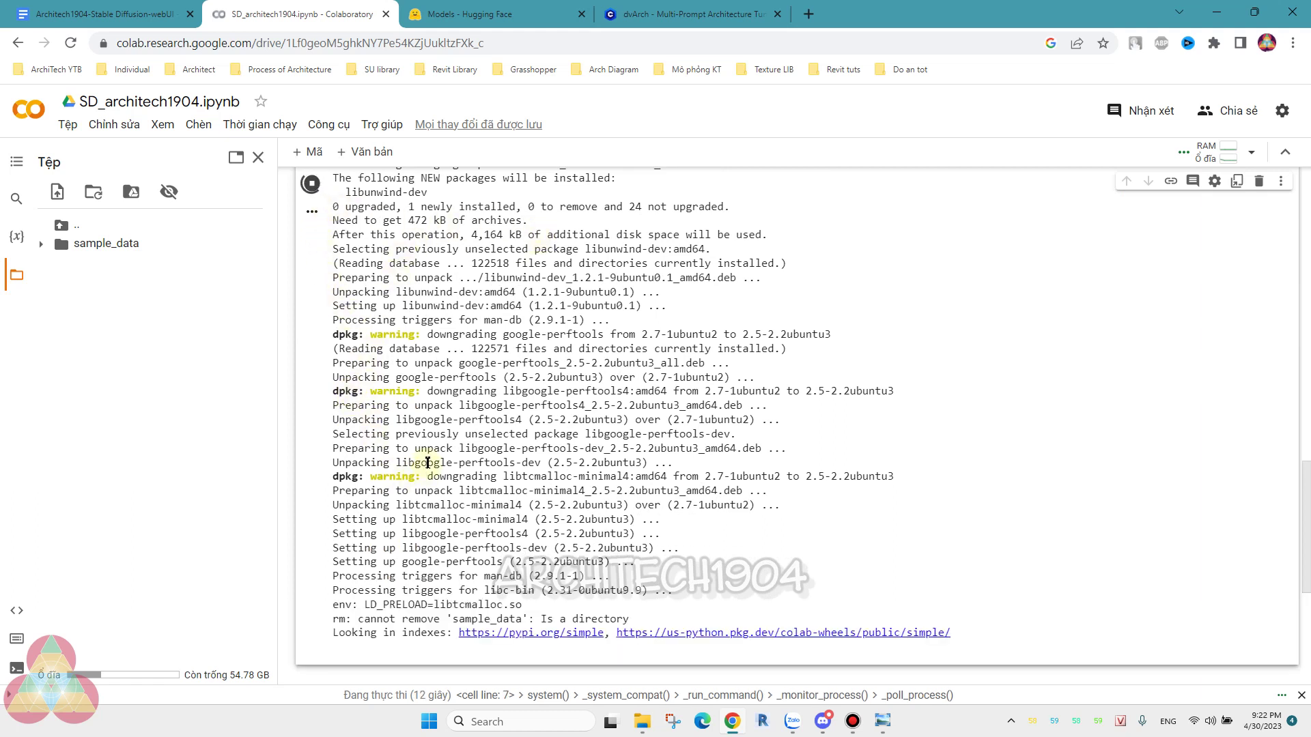
scroll(428, 447, down, 3)
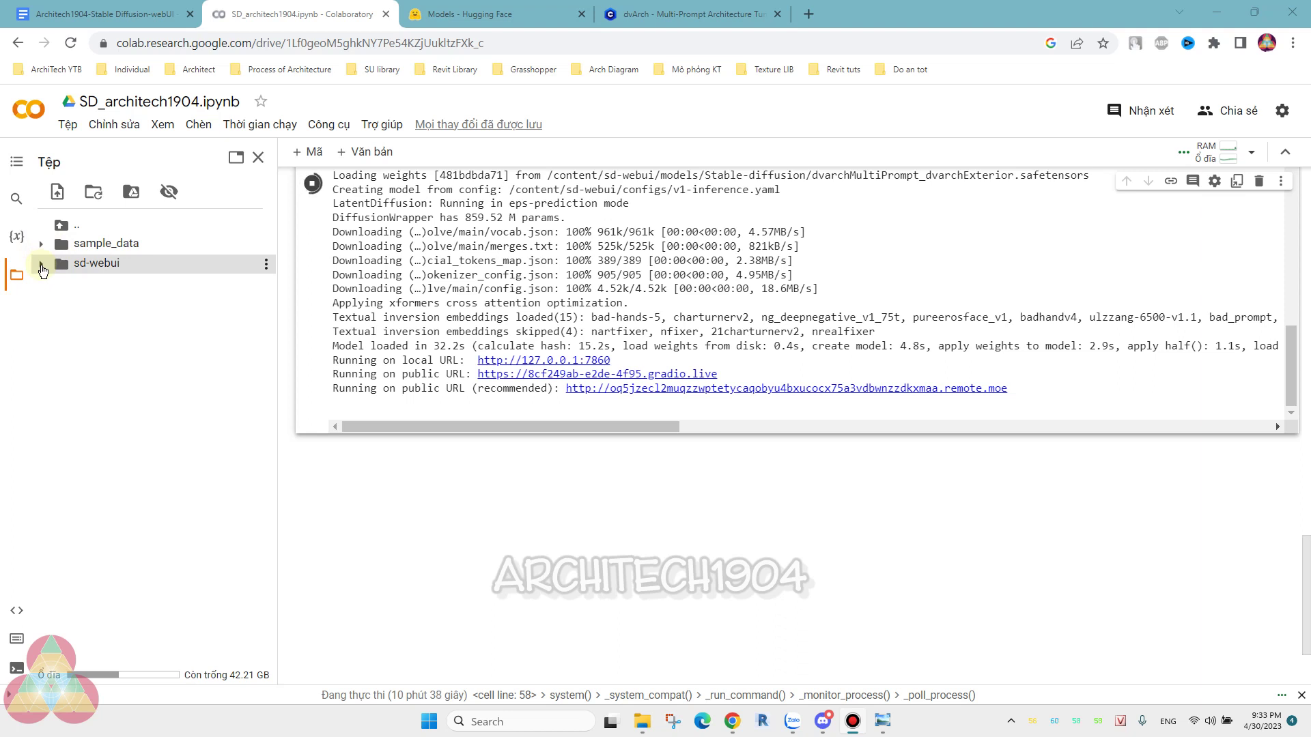
- Expand sd-webui in the Files sidebar to reveal configs, extensions, models and outputs
click(42, 267)
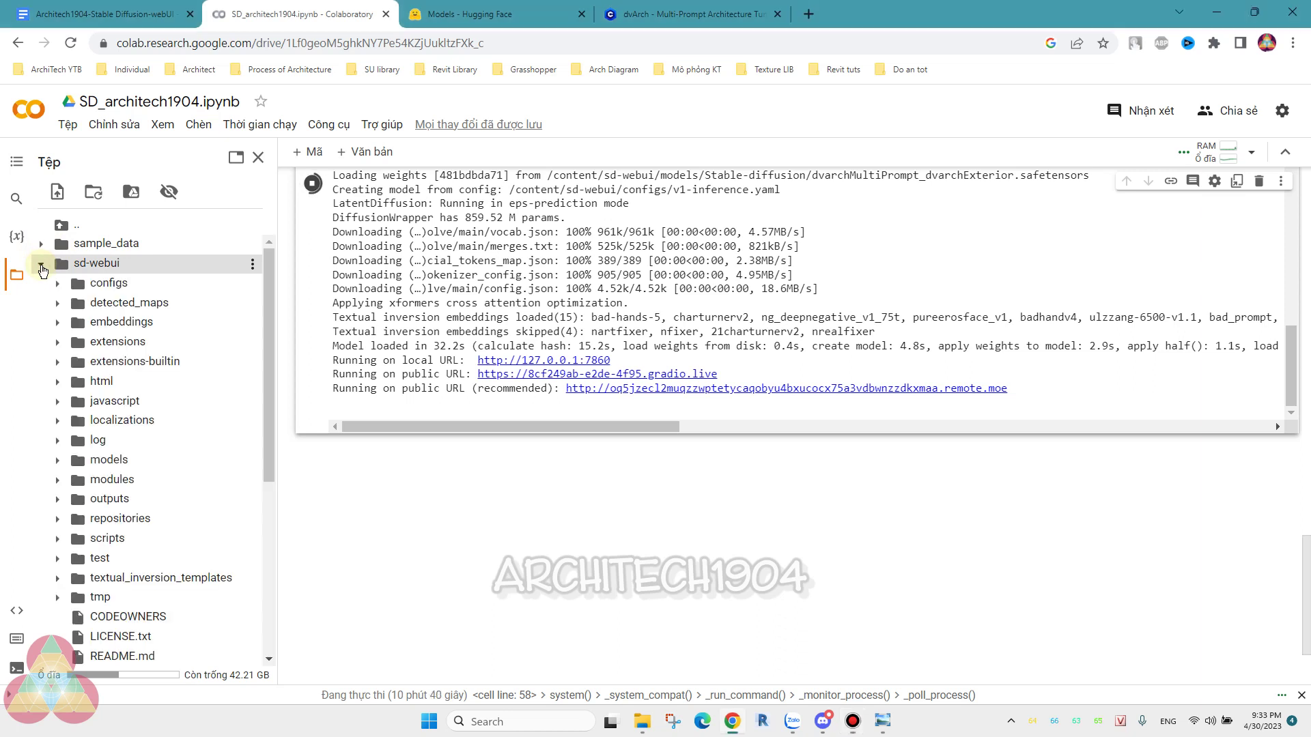
scroll(68, 321, down, 3)
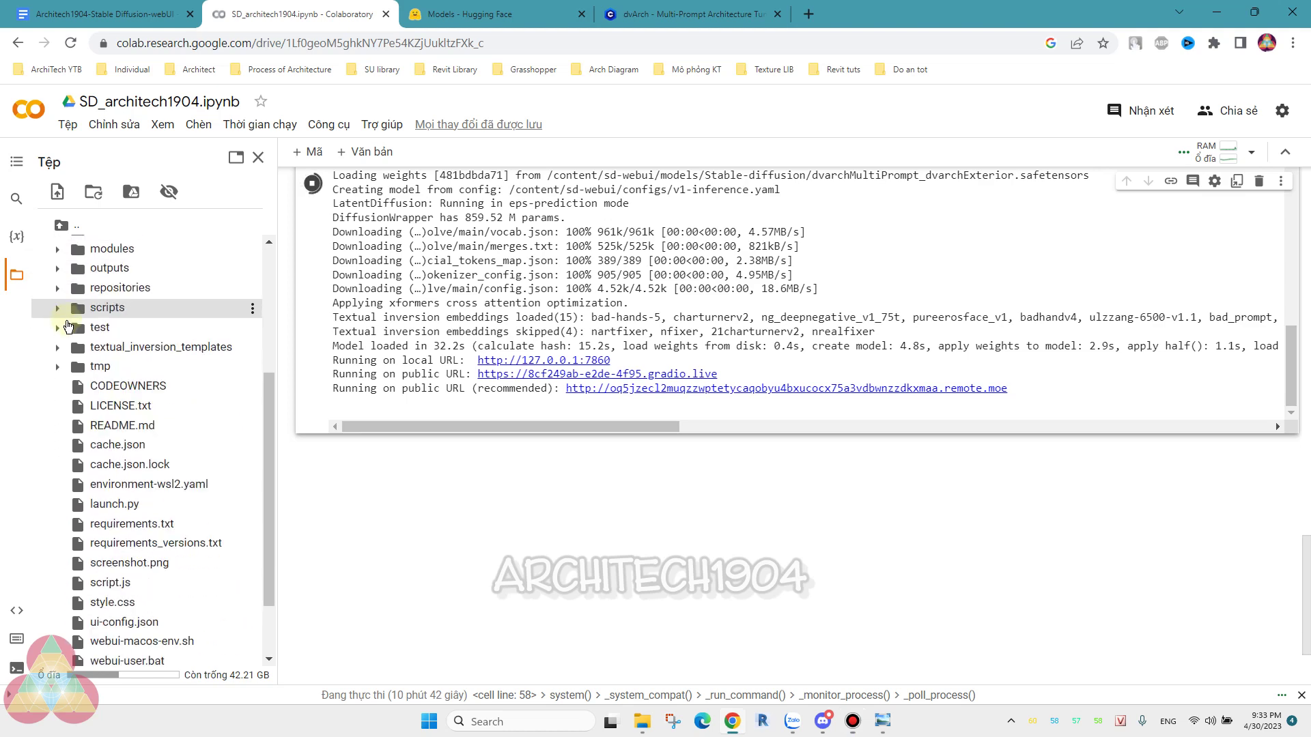
scroll(69, 325, down, 1)
scroll(69, 326, up, 1)
scroll(72, 328, up, 3)
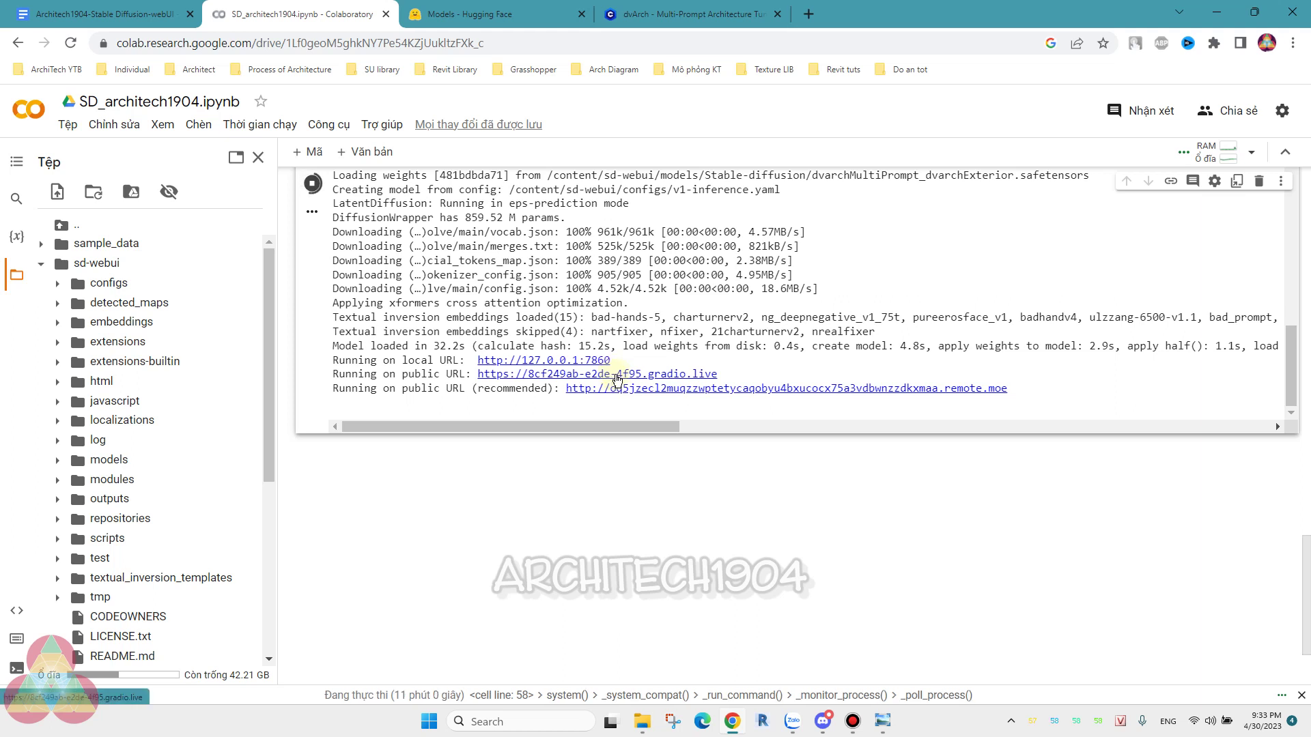
- Open the gradio.live link and verify dvArch Exterior and Interior in the checkpoint list, checking Civitai
click(642, 375)
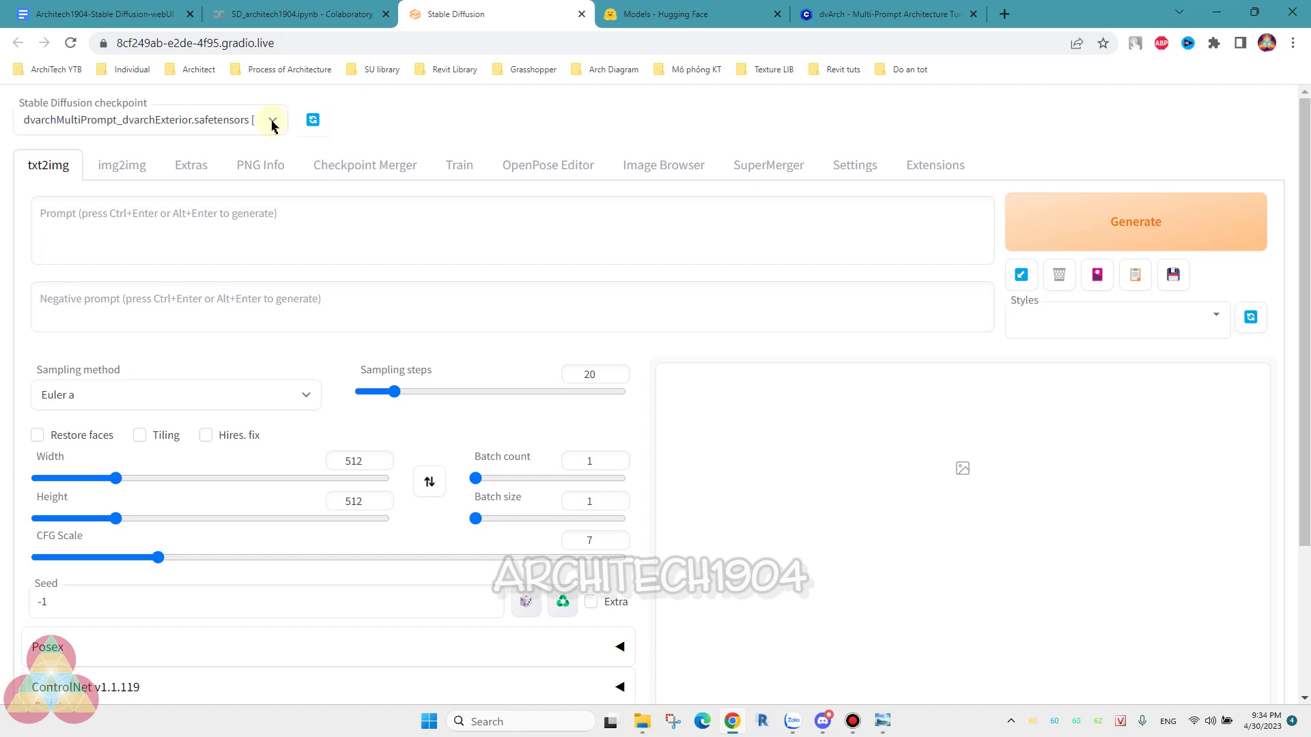
click(272, 122)
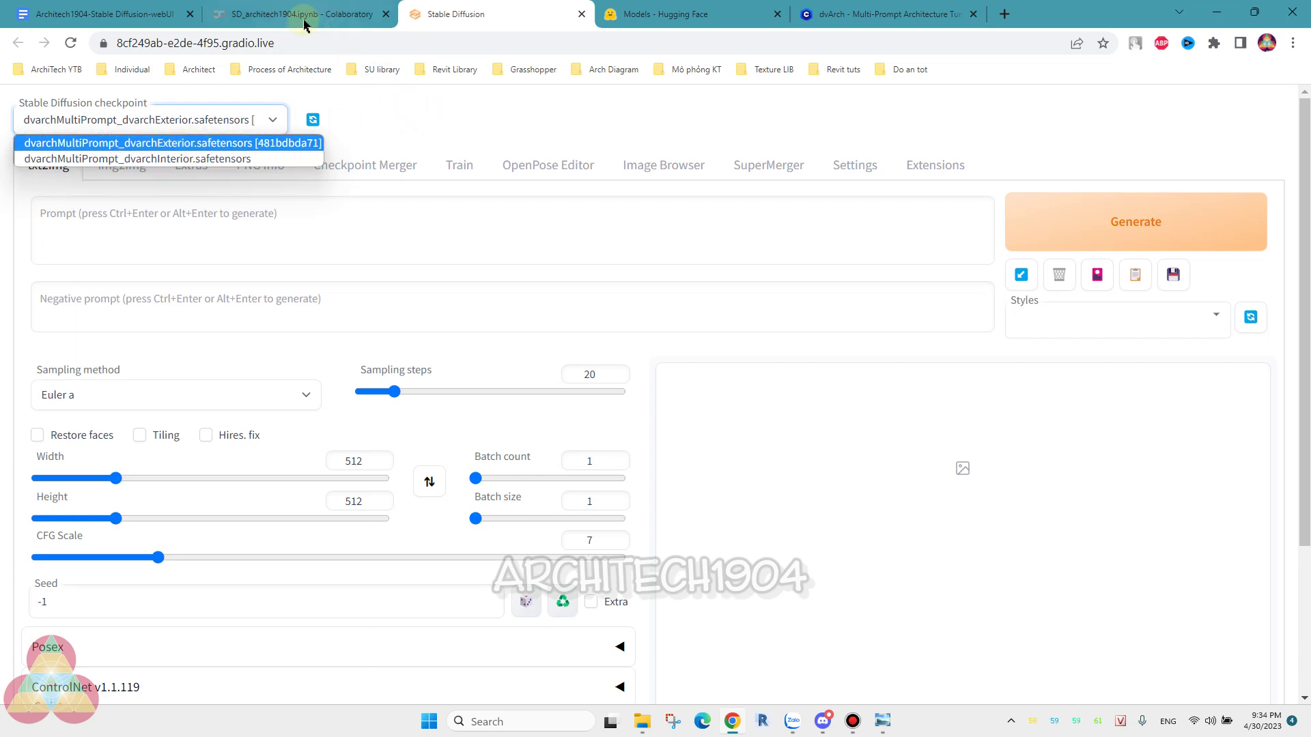
click(263, 13)
click(447, 13)
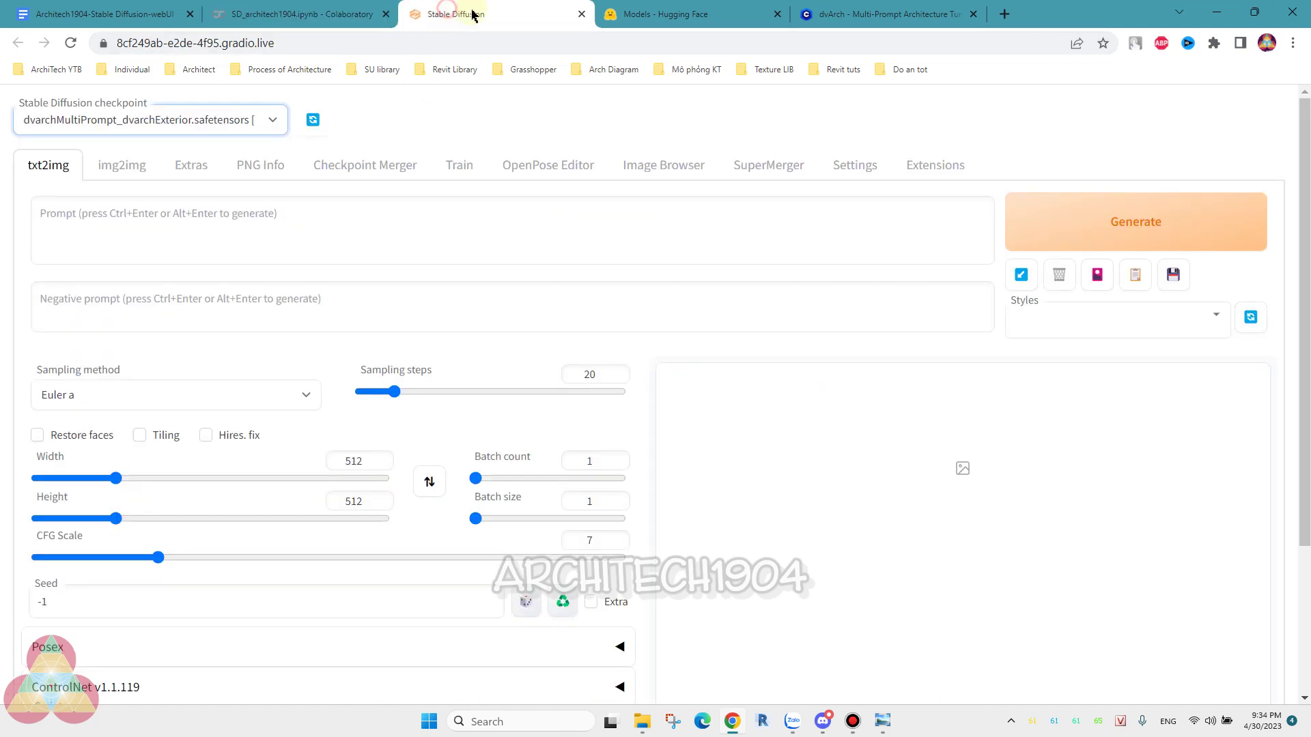
click(859, 10)
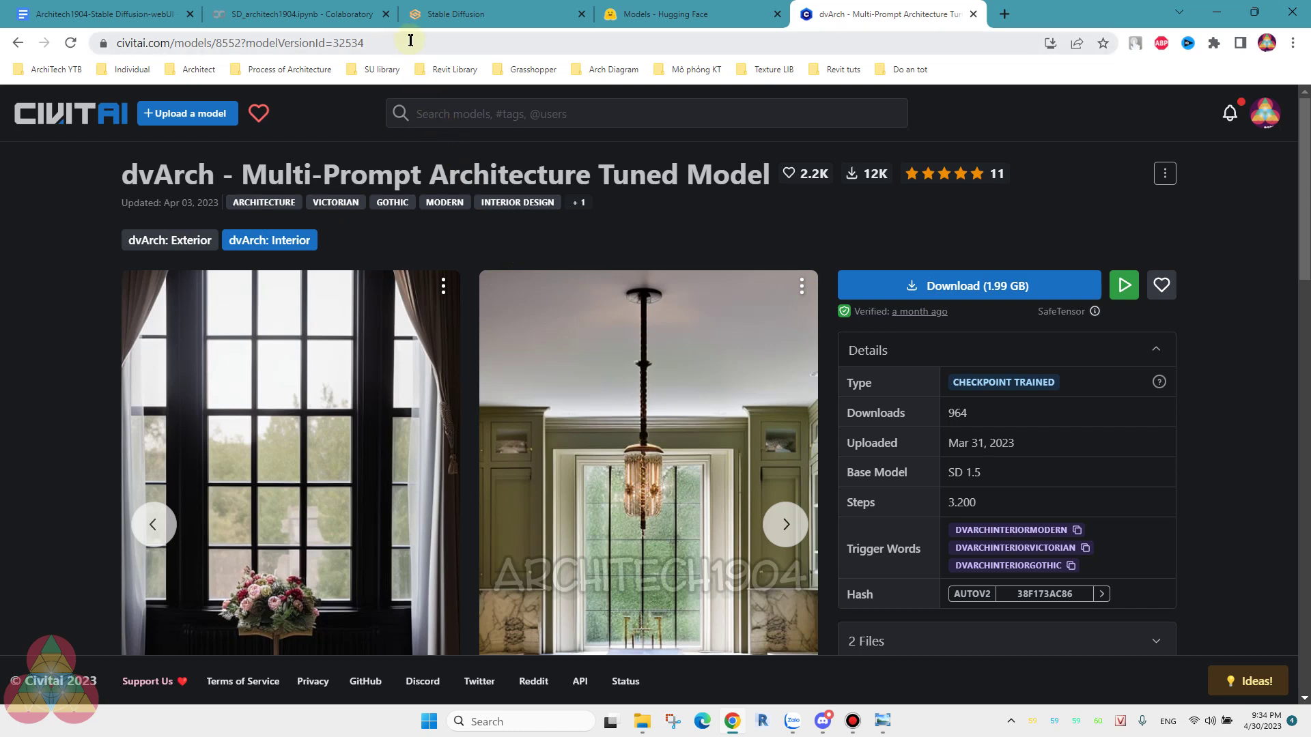
click(455, 13)
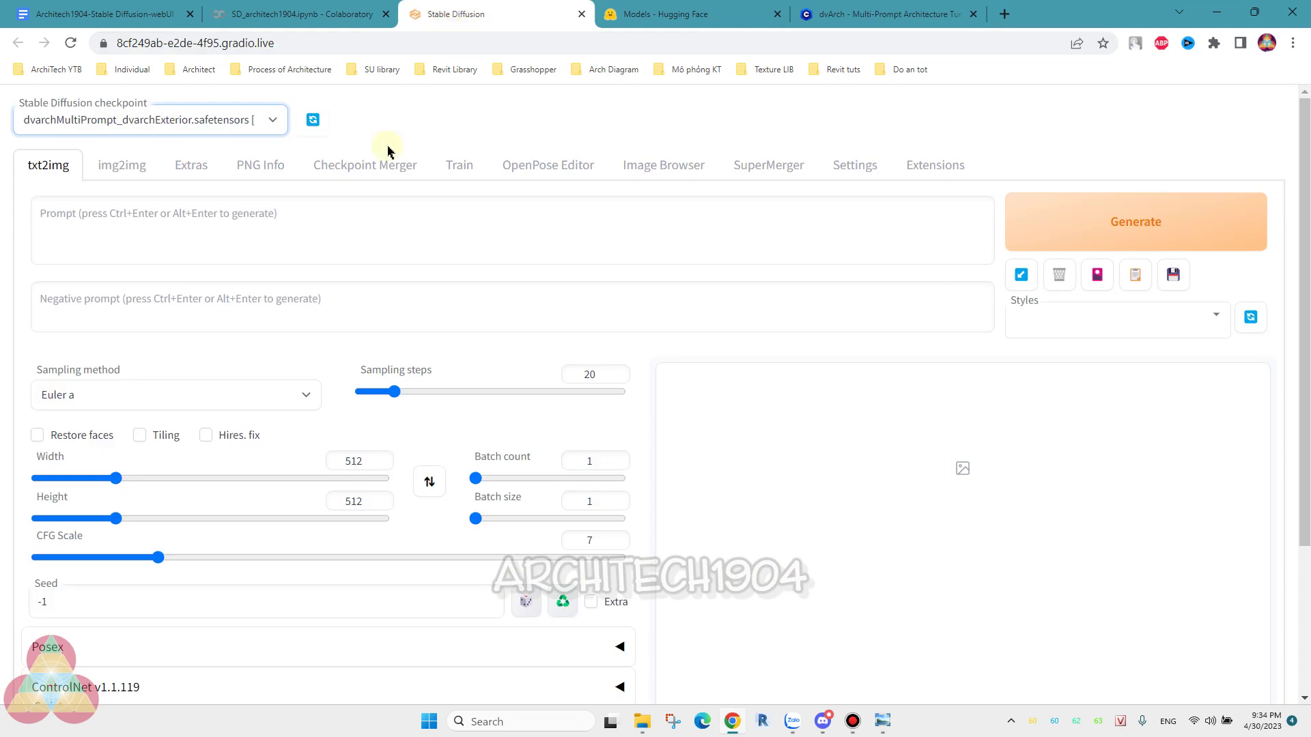
scroll(472, 341, down, 3)
click(258, 15)
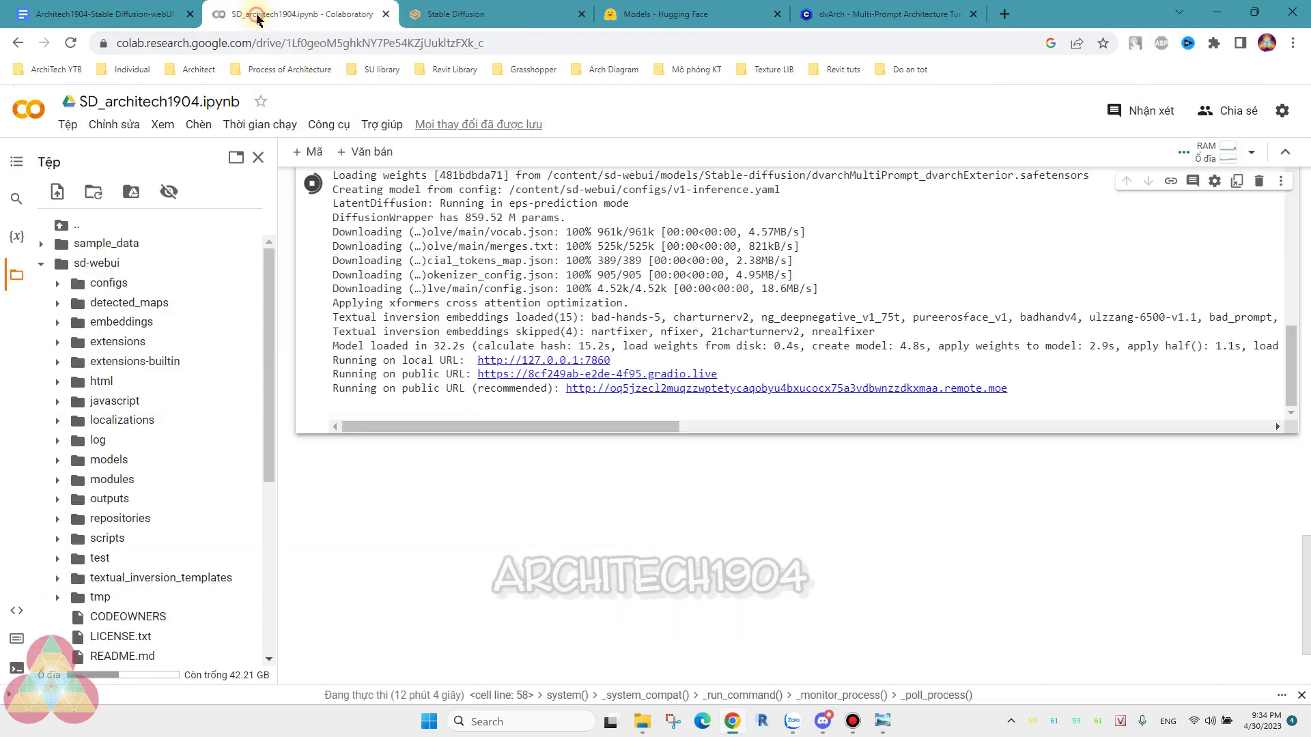
scroll(717, 304, up, 5)
scroll(839, 304, up, 5)
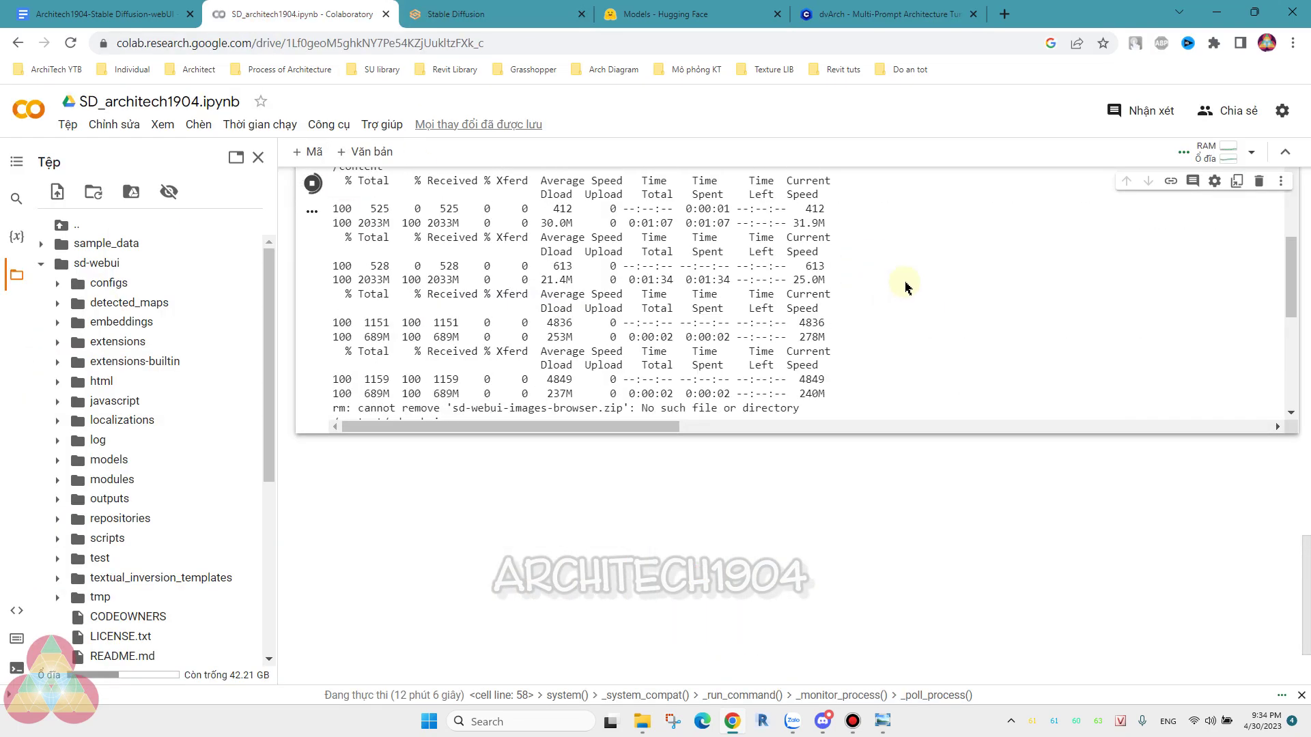
scroll(908, 287, up, 5)
scroll(990, 286, up, 5)
scroll(1004, 285, up, 5)
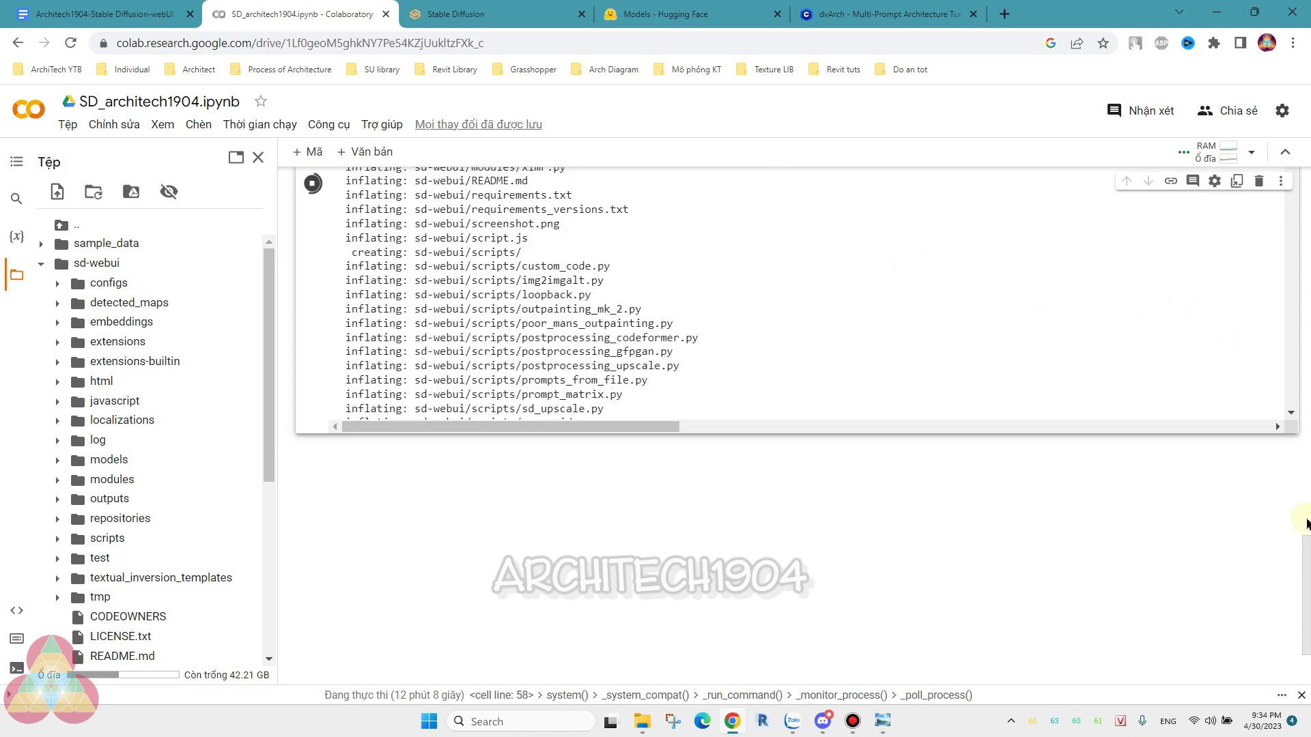
scroll(1301, 529, up, 5)
scroll(1294, 529, up, 5)
scroll(1294, 529, up, 5)
scroll(1296, 530, up, 3)
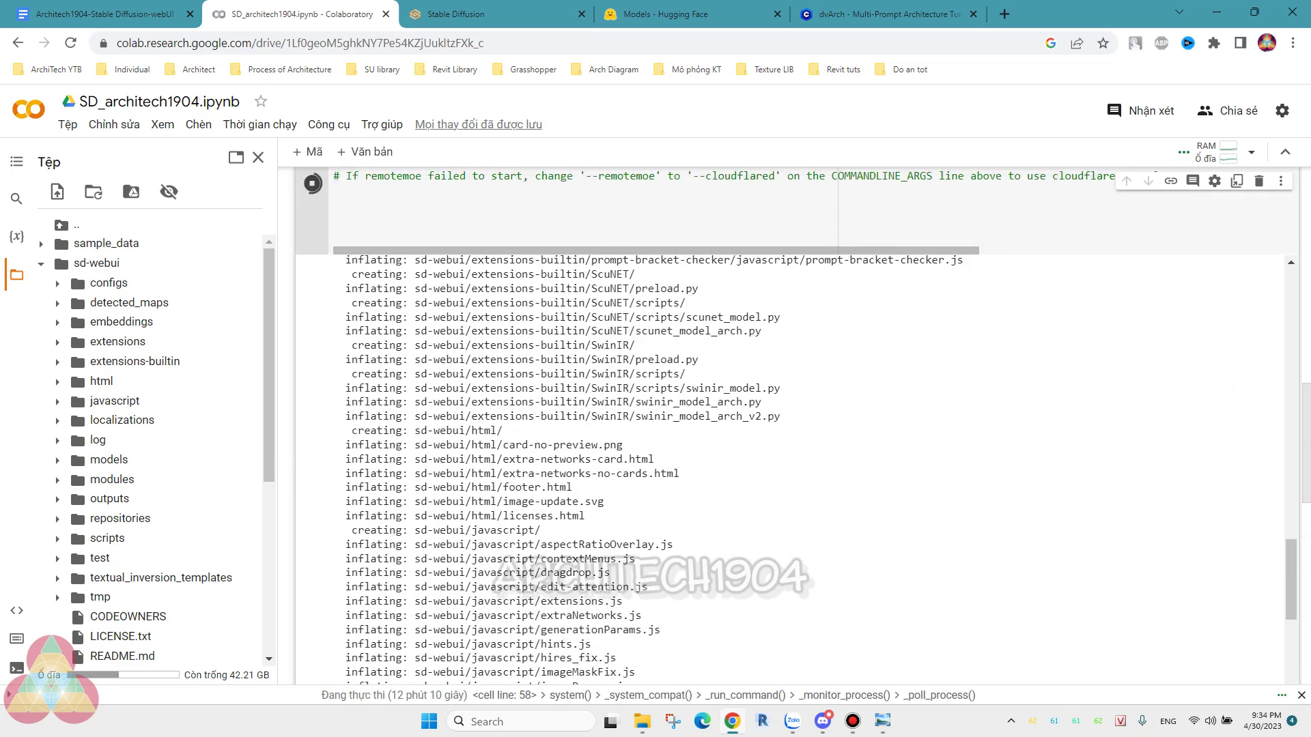
scroll(1155, 363, up, 5)
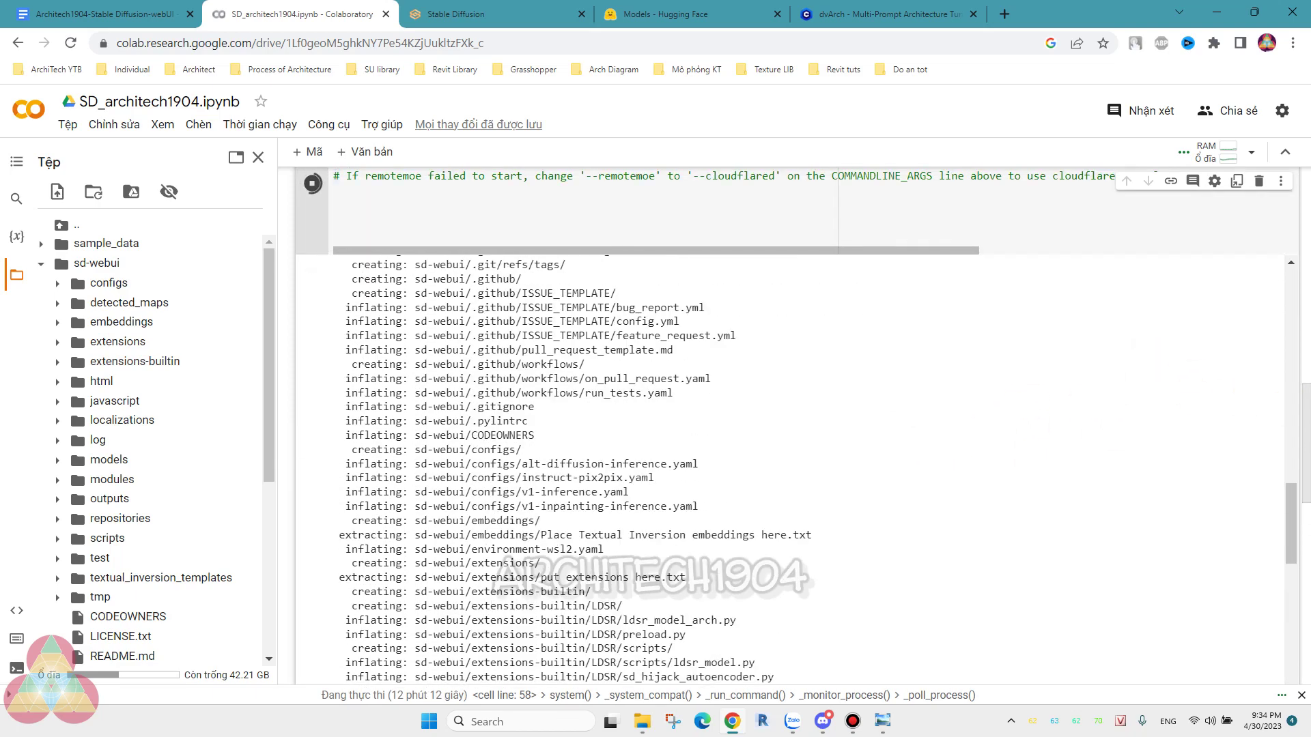
drag(1303, 406, 1306, 229)
- Choose the canny ControlNet preprocessor, review the available ControlNet models, then return to Colab
click(478, 14)
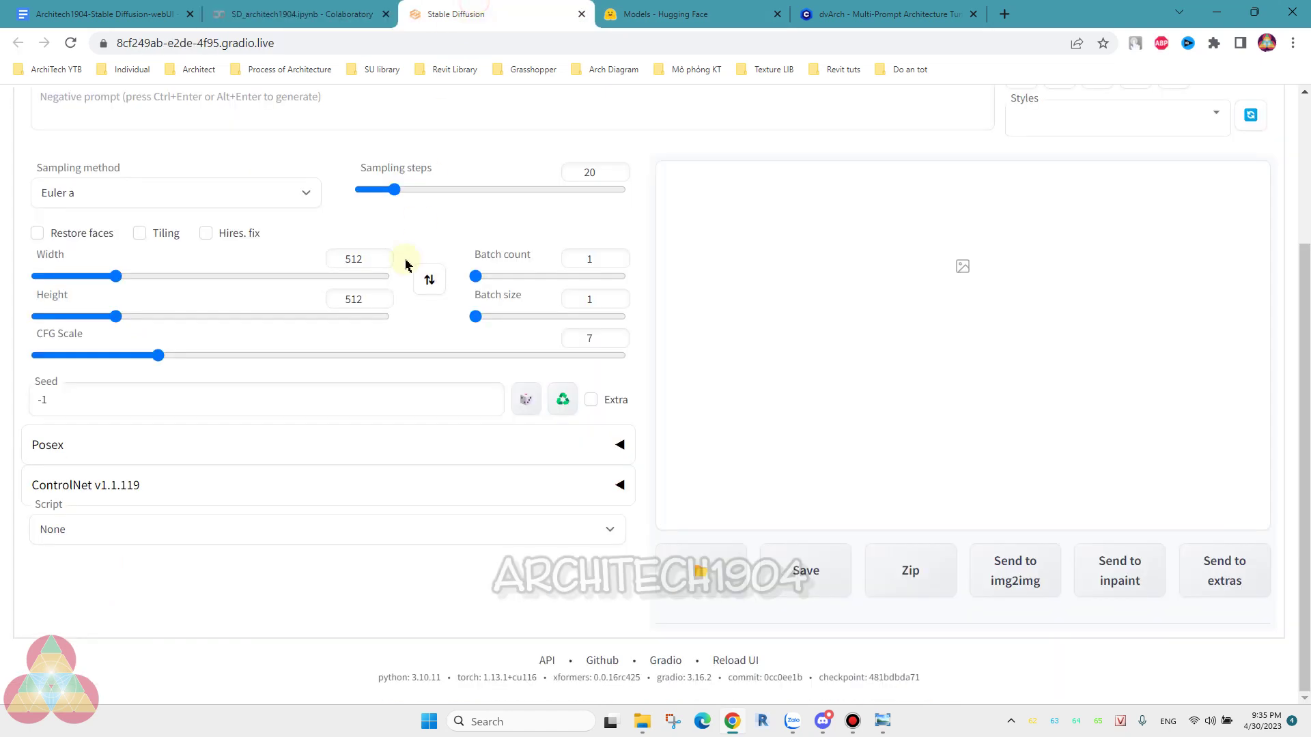
click(582, 490)
scroll(131, 566, down, 4)
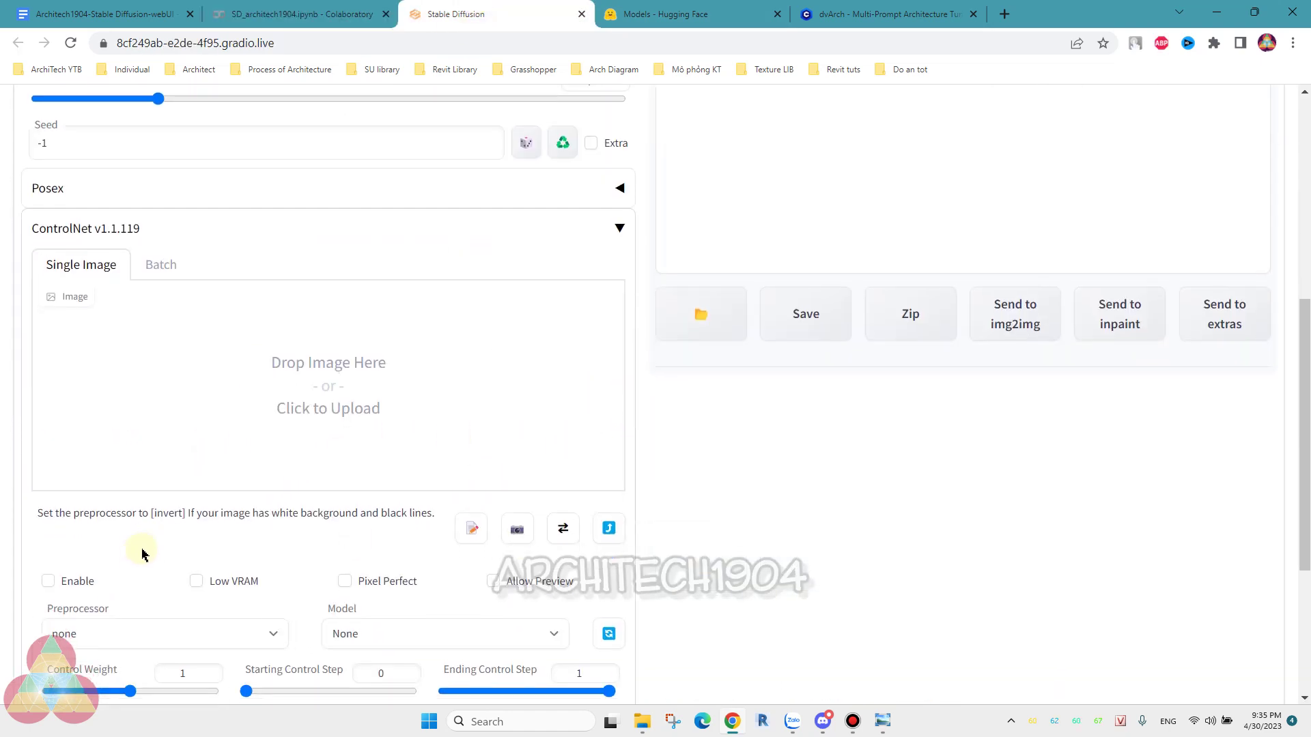
scroll(141, 551, down, 2)
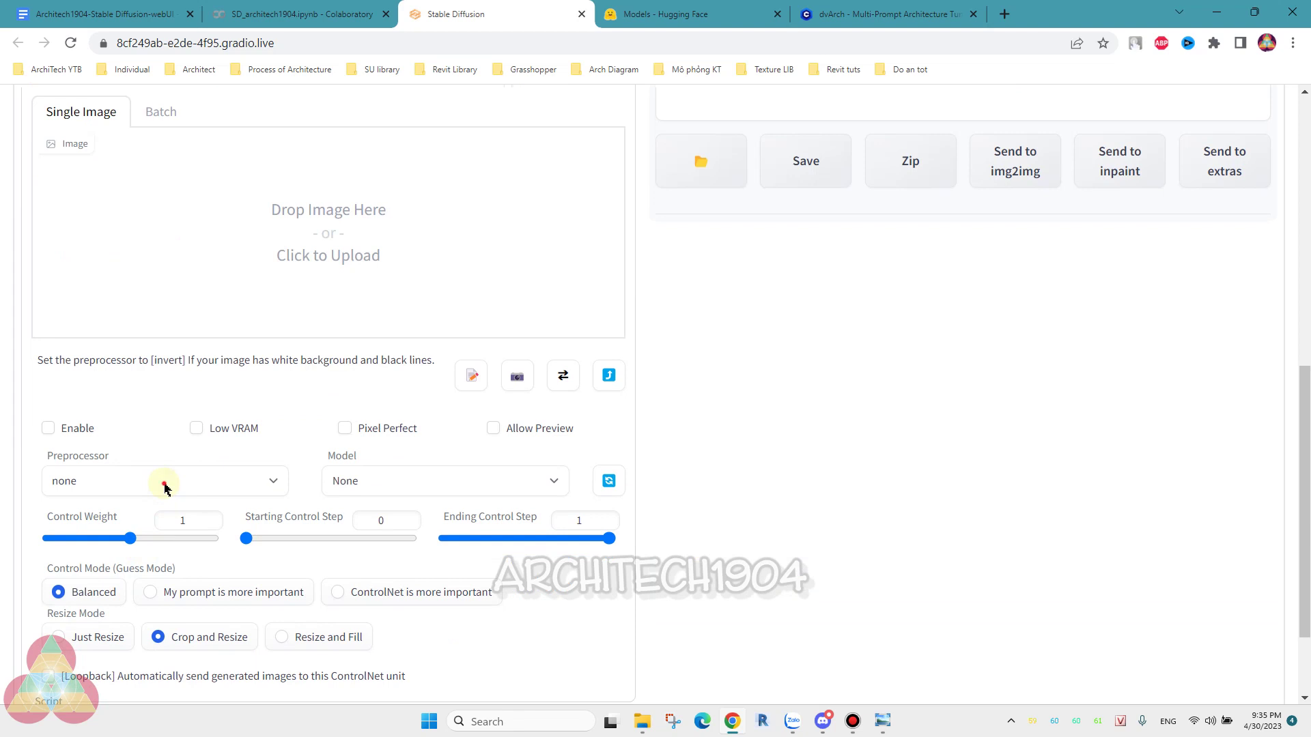
click(164, 486)
click(92, 188)
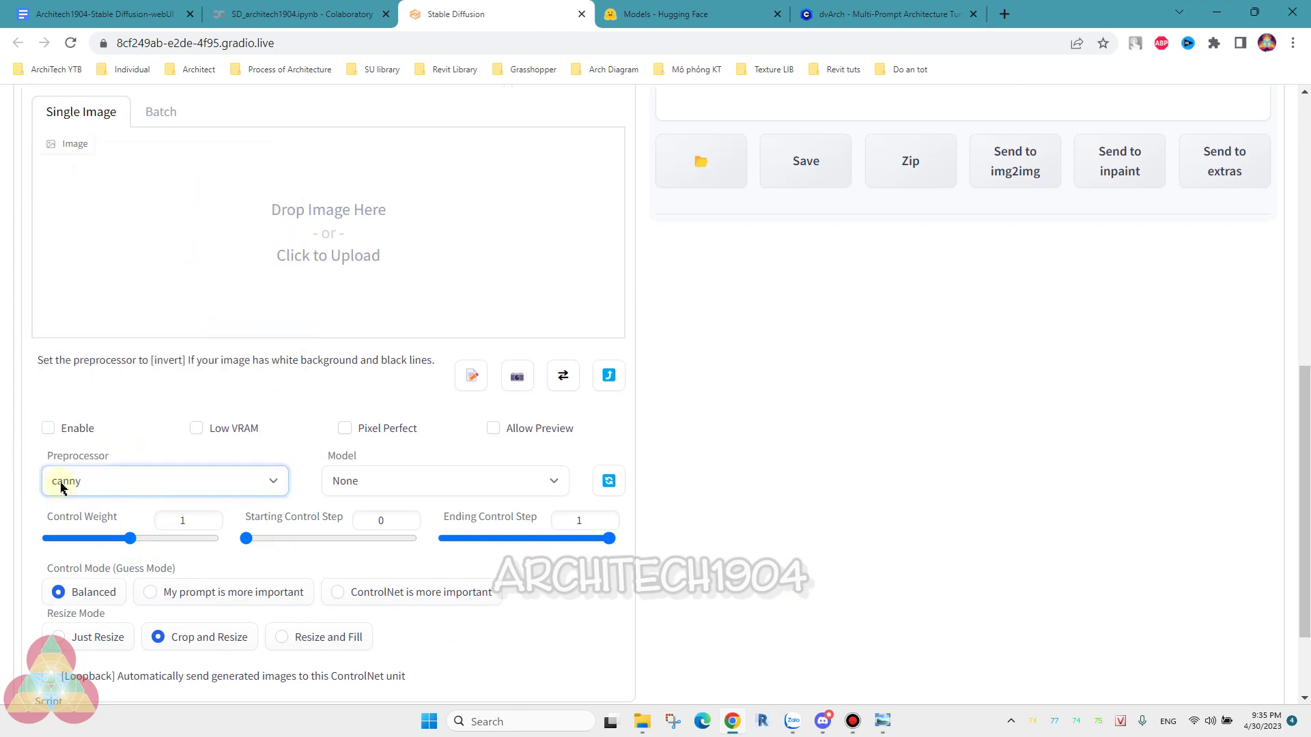
click(409, 482)
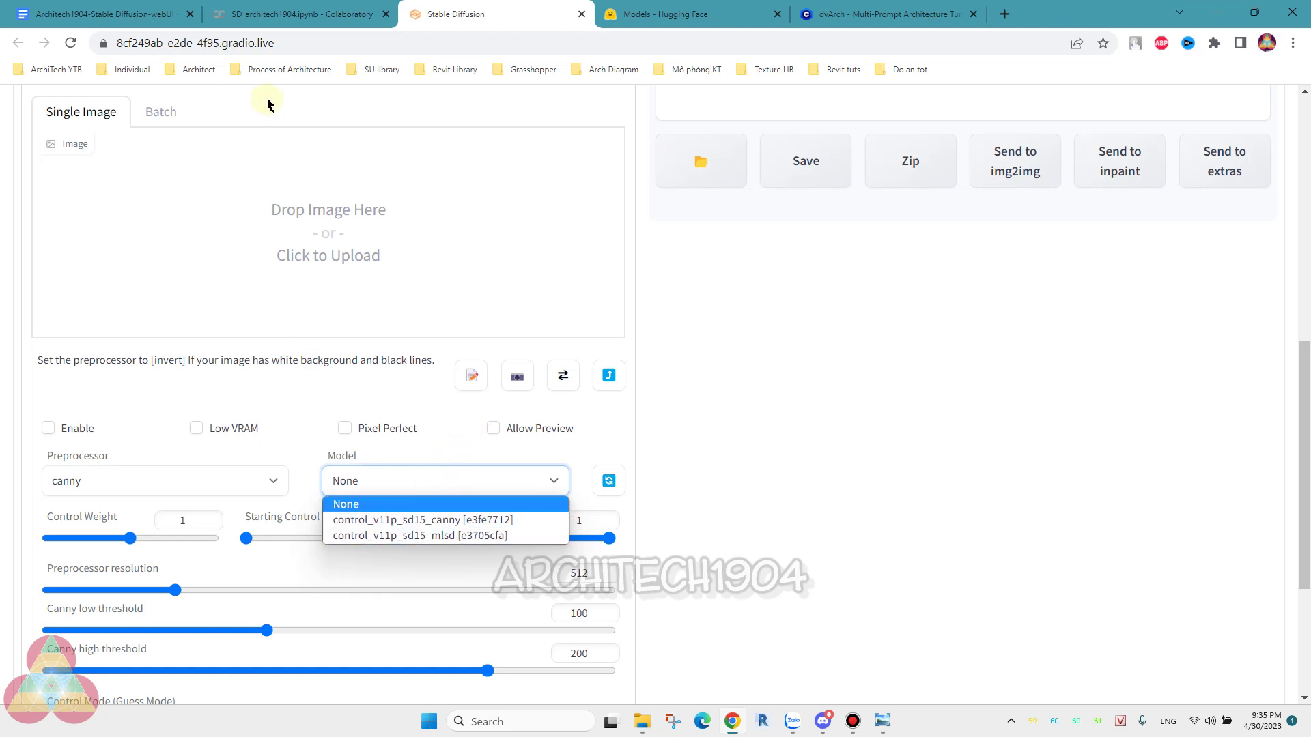
click(249, 13)
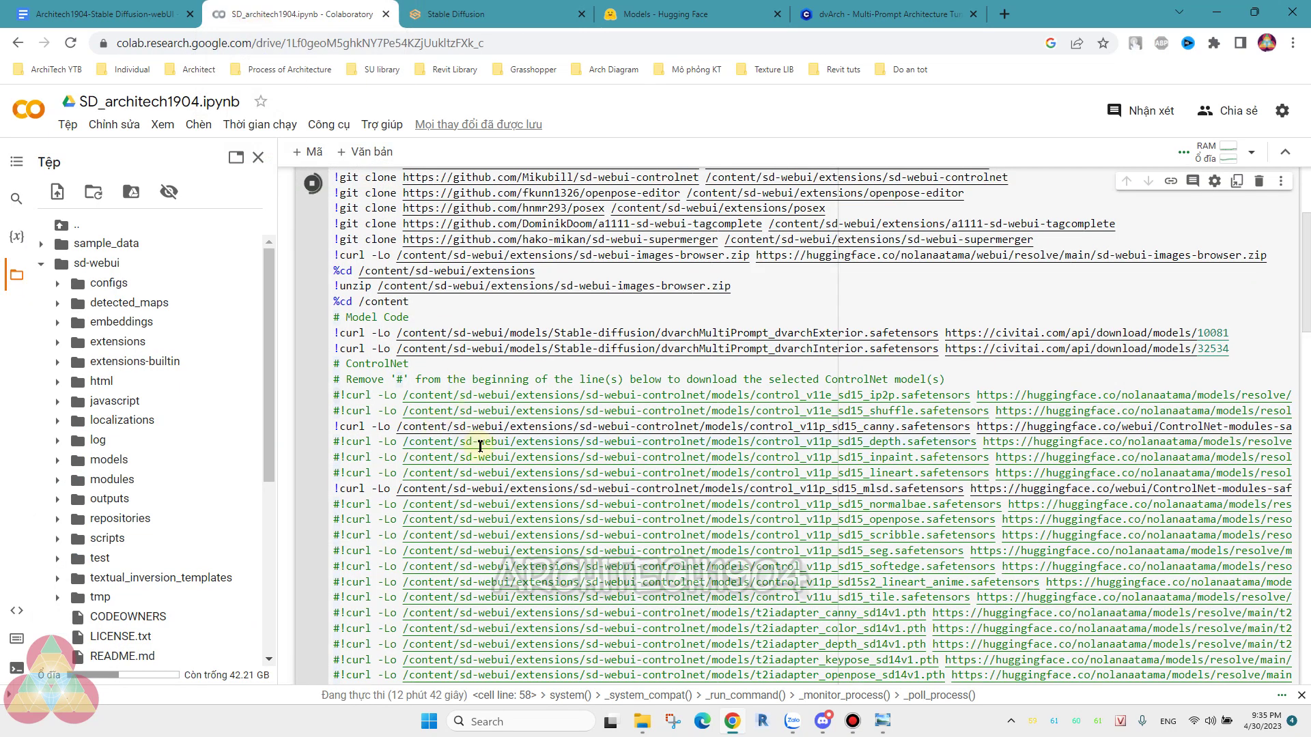
- Scroll the Colab cell to the ControlNet curl lines and mark the commented-out depth model line
scroll(480, 446, down, 1)
scroll(614, 396, down, 1)
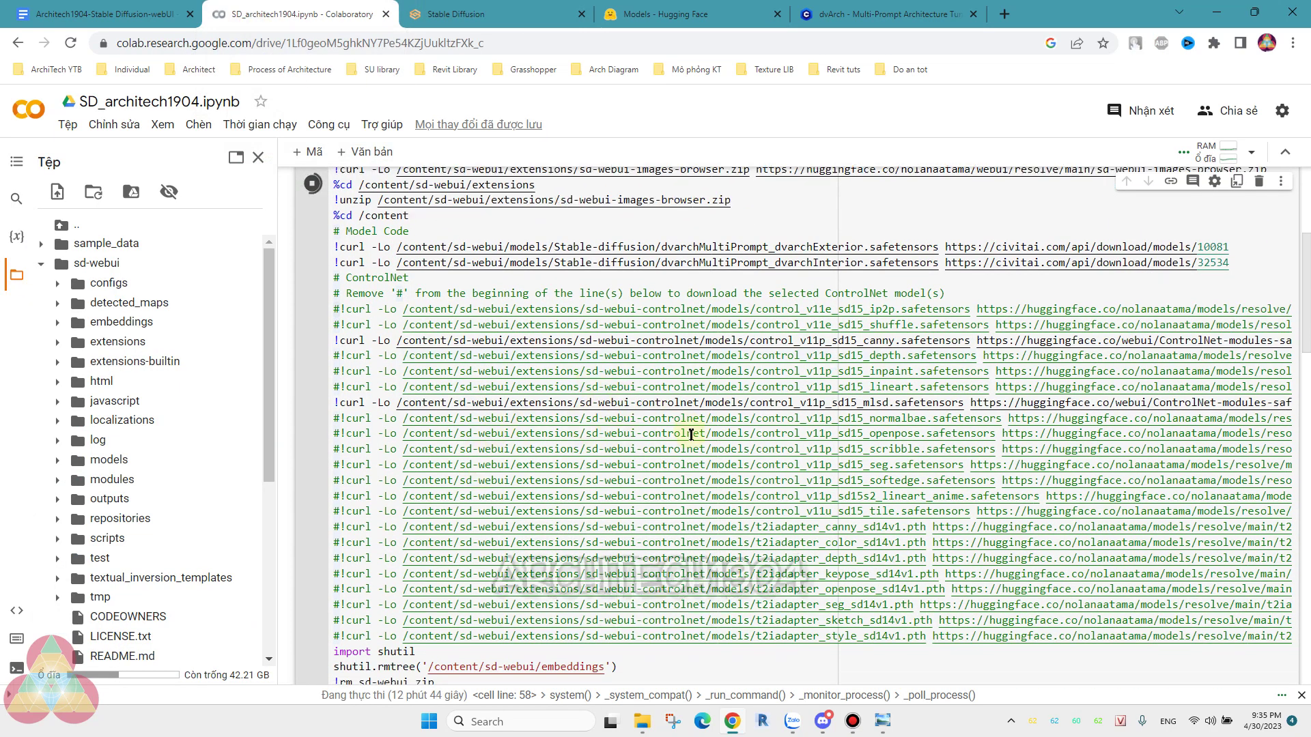
scroll(645, 405, down, 1)
scroll(669, 420, up, 5)
scroll(691, 434, down, 2)
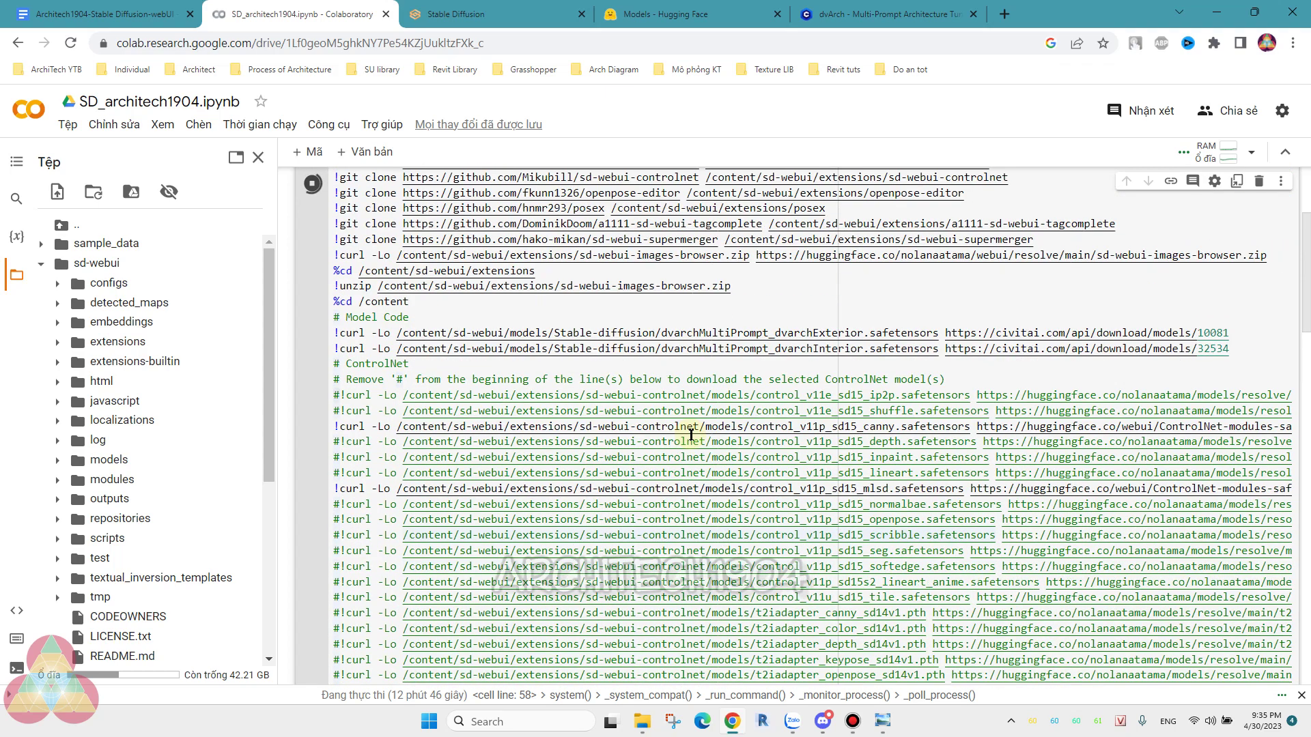
scroll(691, 434, down, 1)
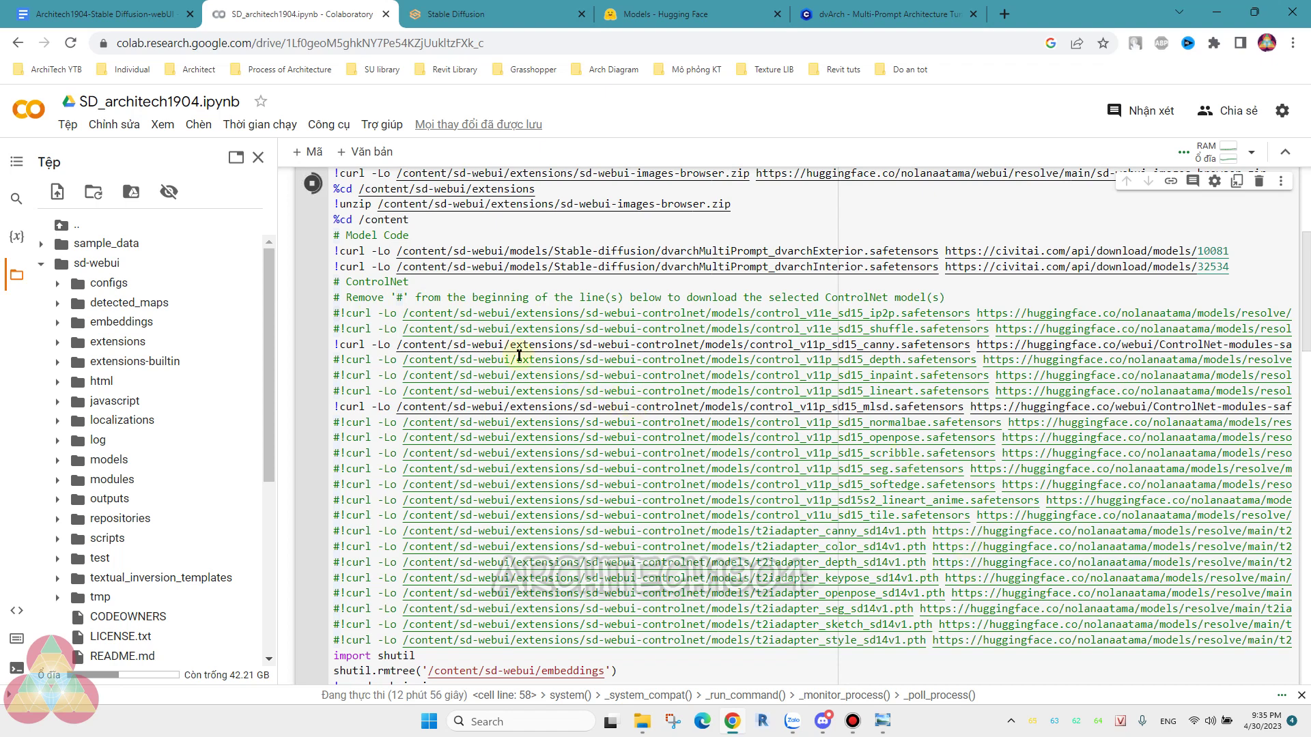
scroll(519, 355, up, 2)
scroll(421, 380, down, 2)
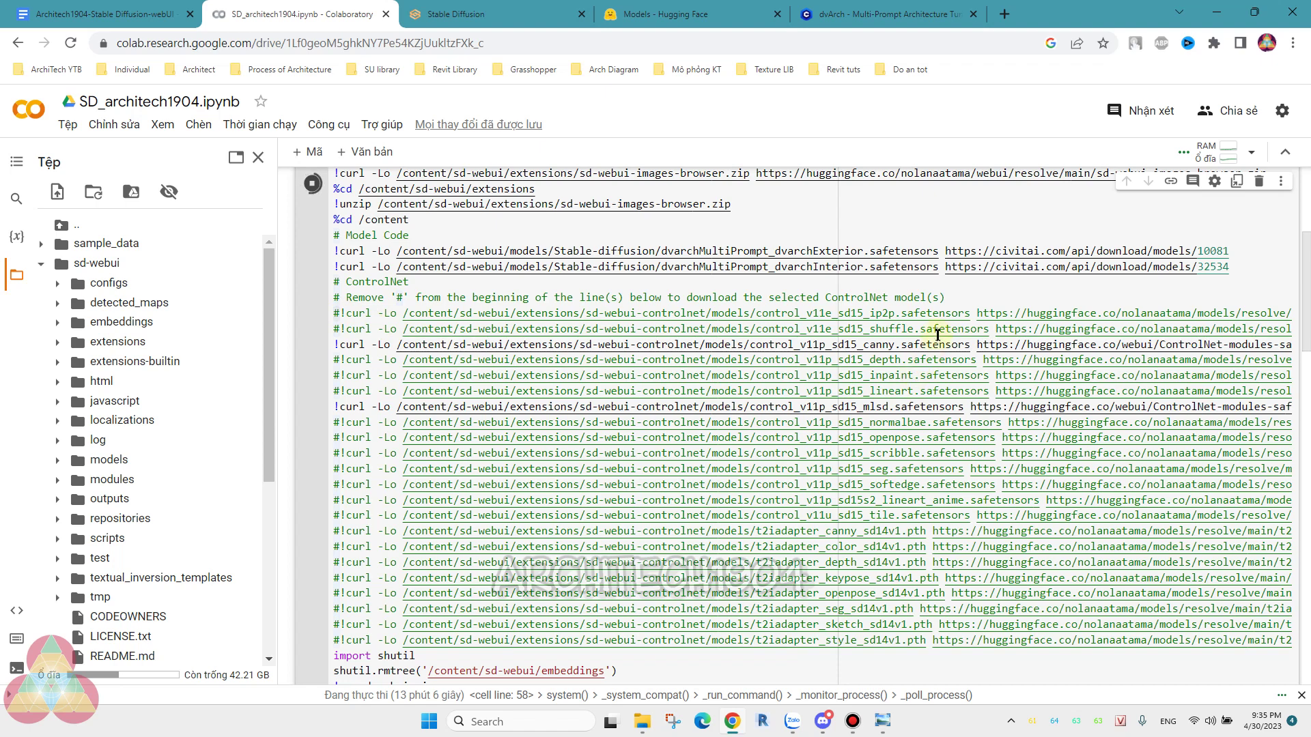
click(882, 362)
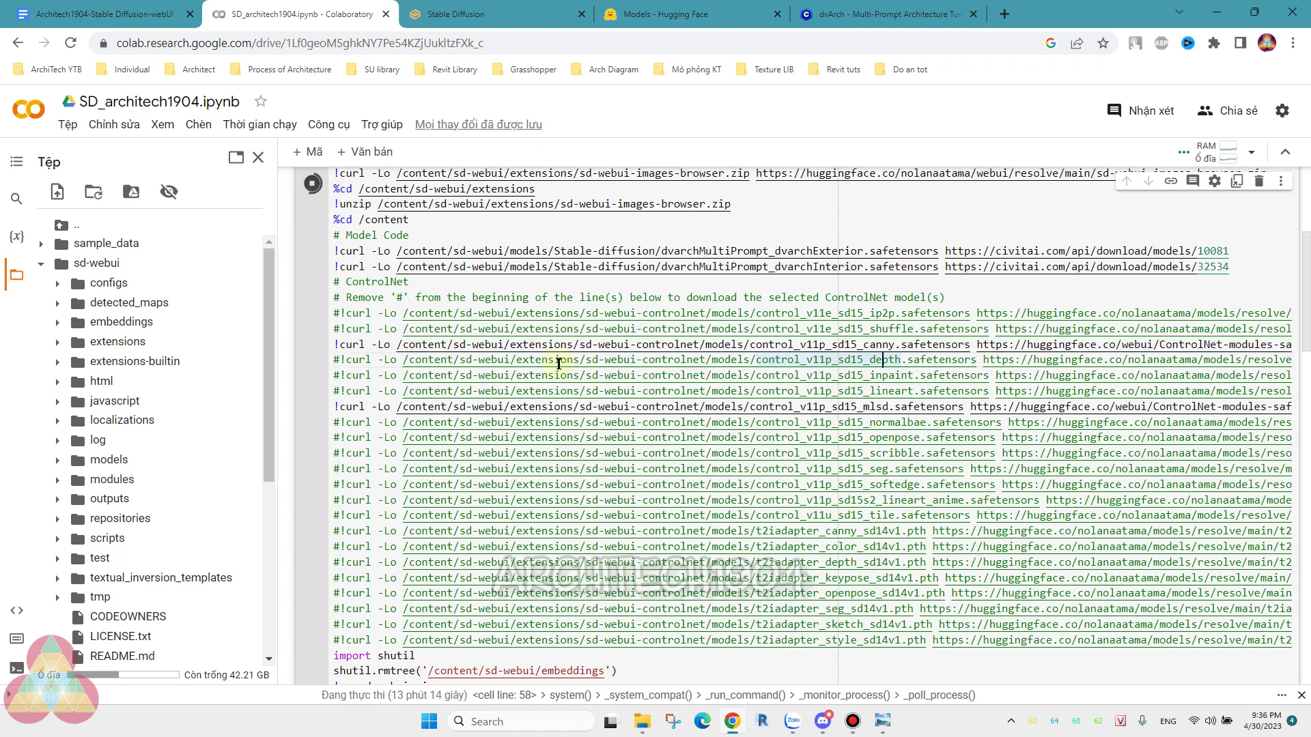
- Recheck the WebUI's ControlNet model list, leaving the model at None, and end back in the WebUI
click(454, 14)
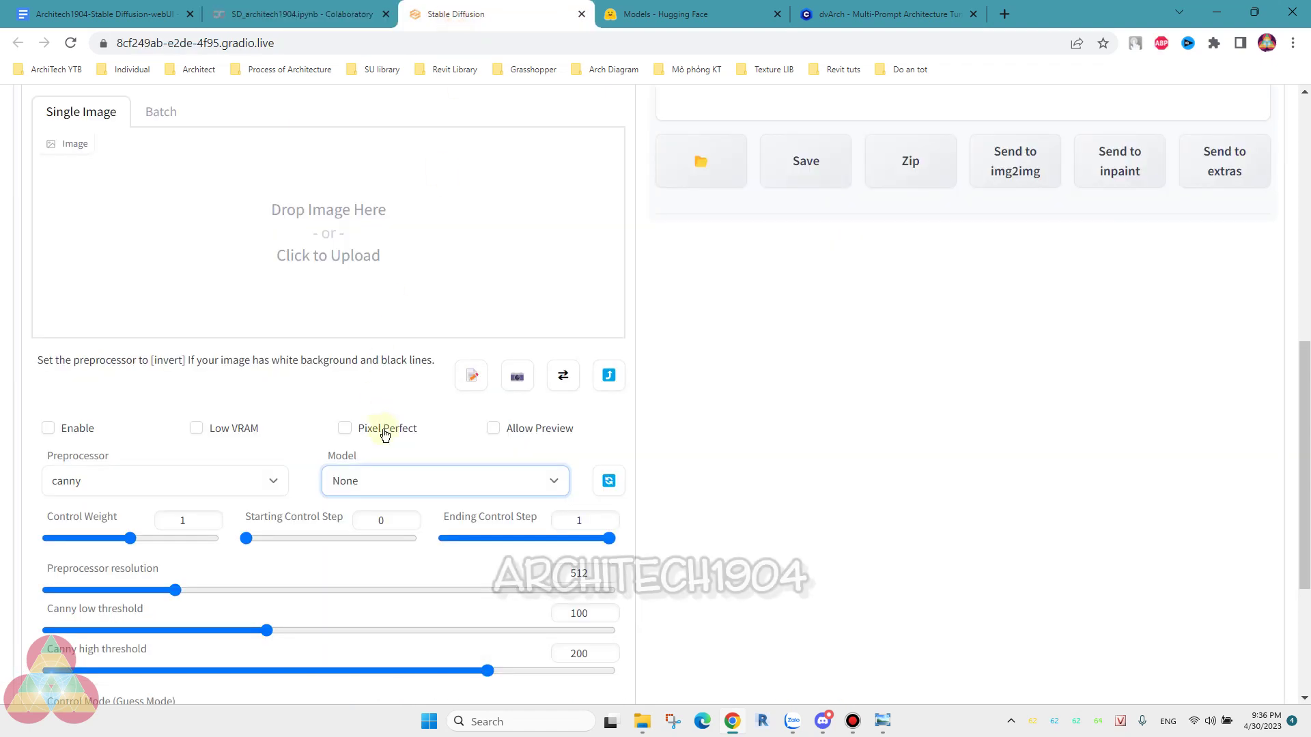
click(408, 479)
click(407, 479)
click(301, 13)
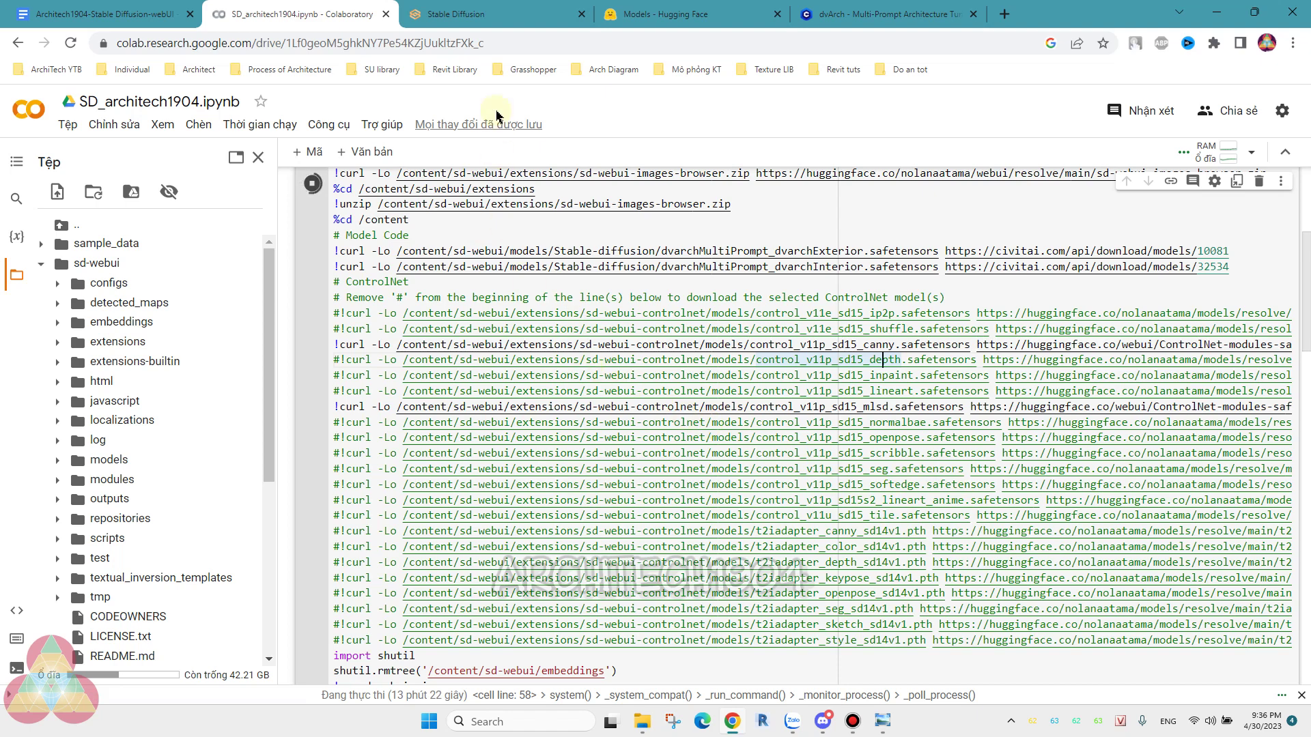
click(467, 12)
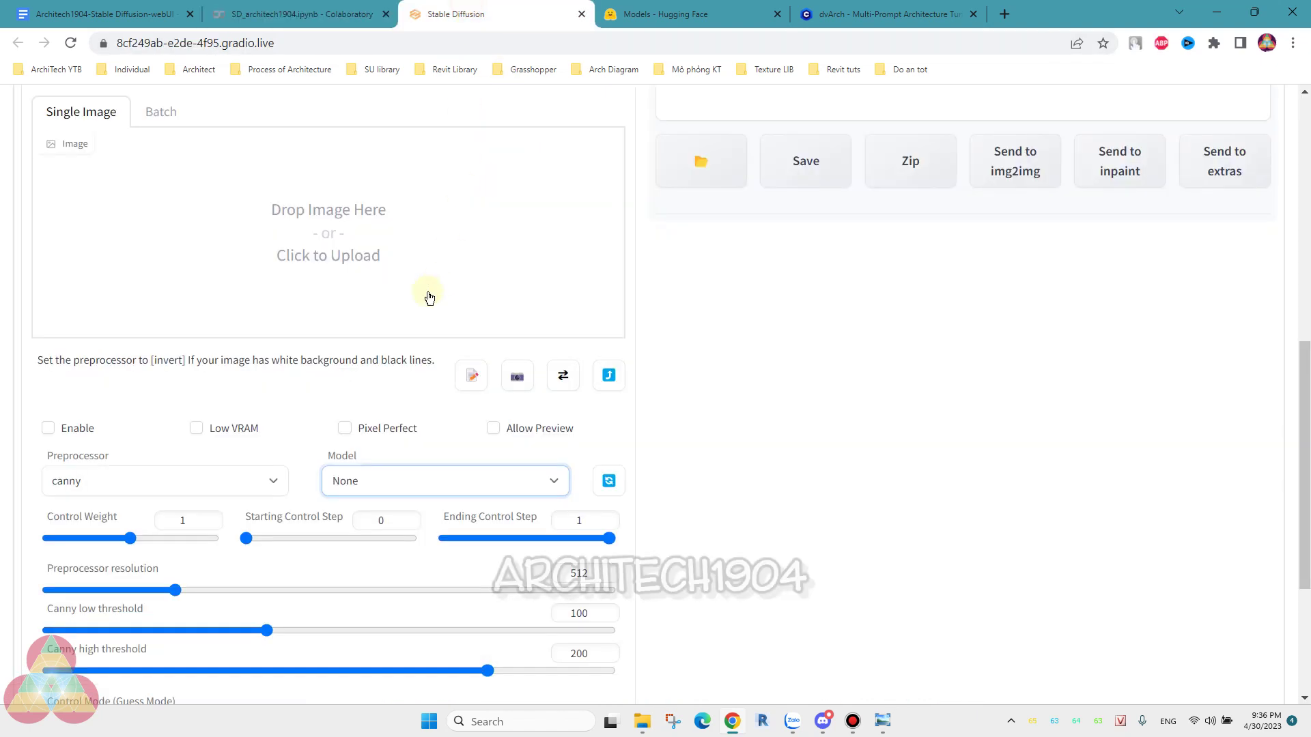
- Confirm the checkpoint dropdown lists dvArch Exterior and Interior, then bring up dvArch's Civitai page
click(294, 12)
scroll(475, 485, up, 1)
scroll(475, 485, up, 3)
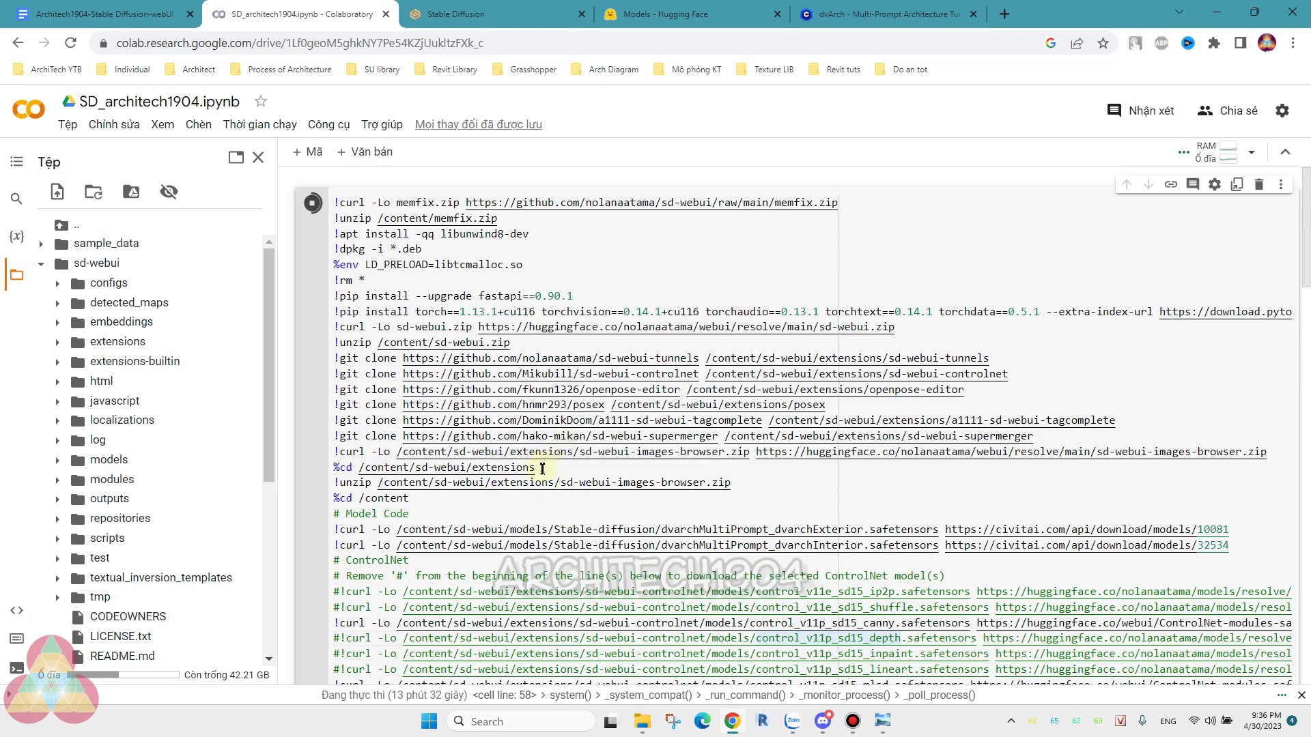
click(457, 12)
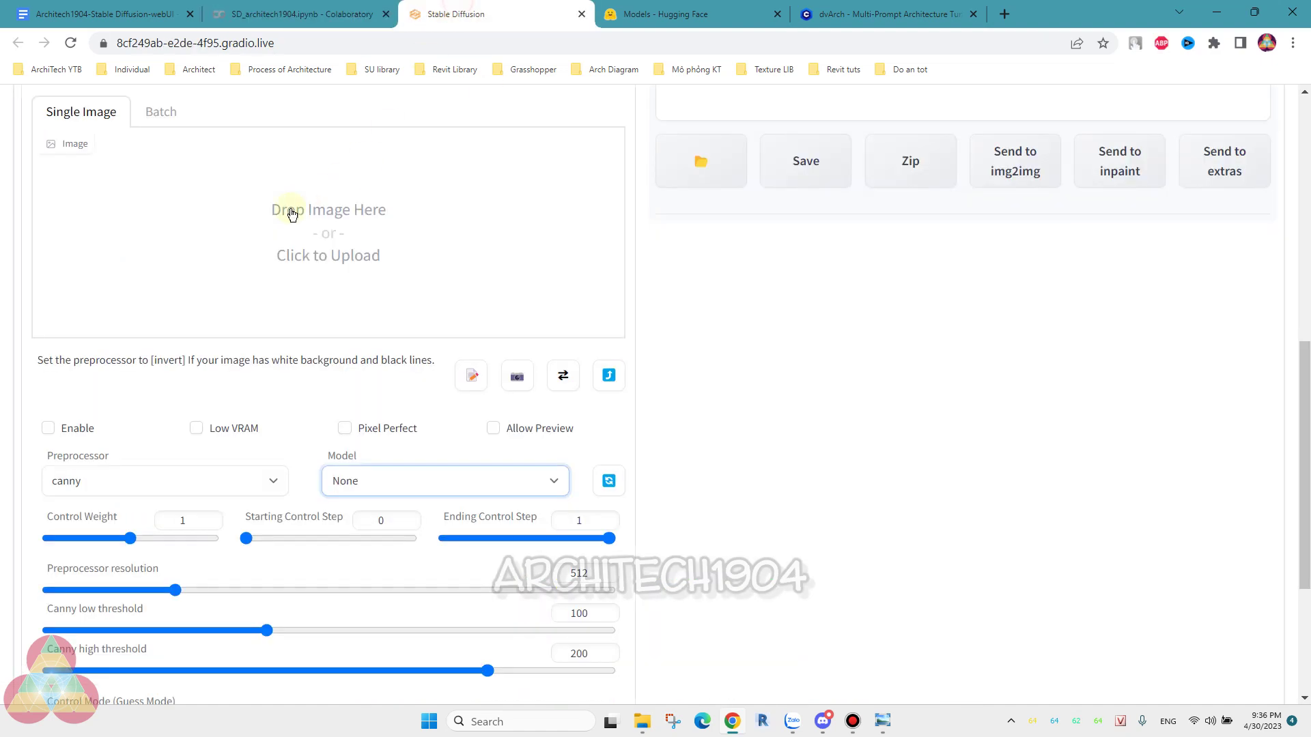
scroll(291, 215, up, 5)
scroll(175, 167, up, 4)
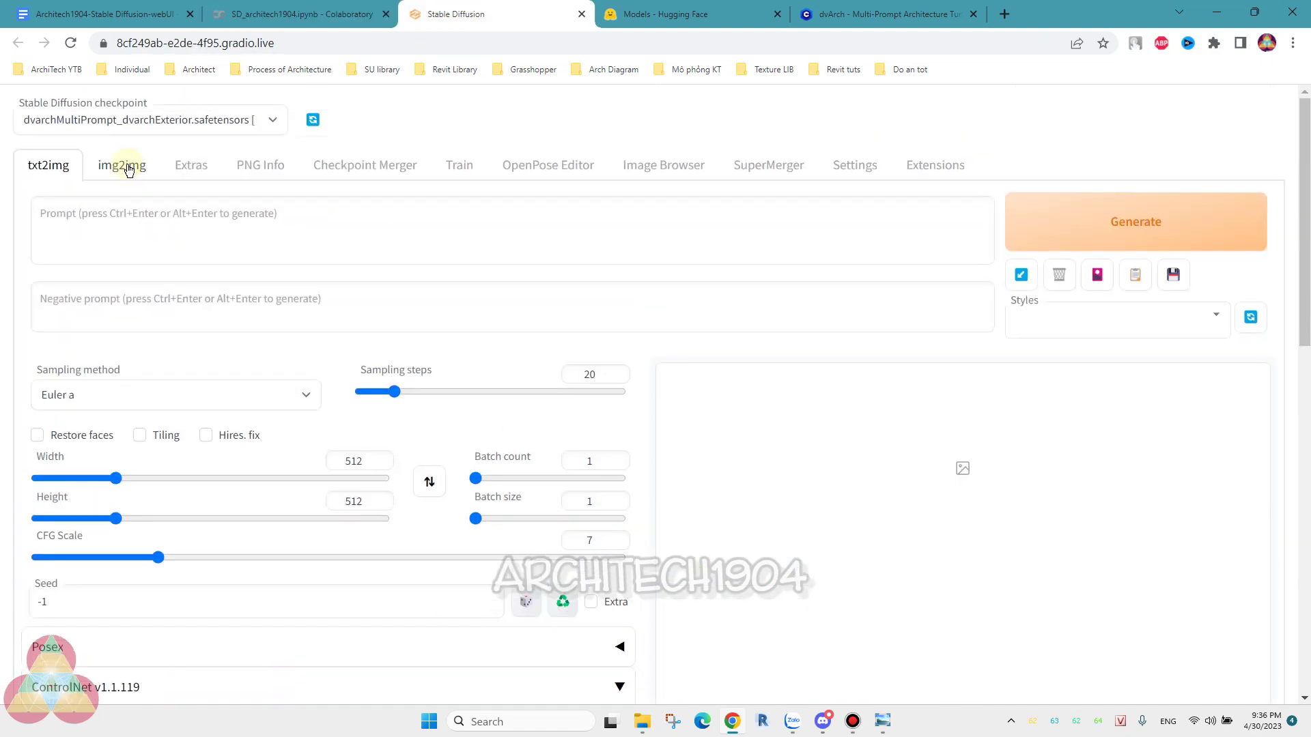
click(160, 126)
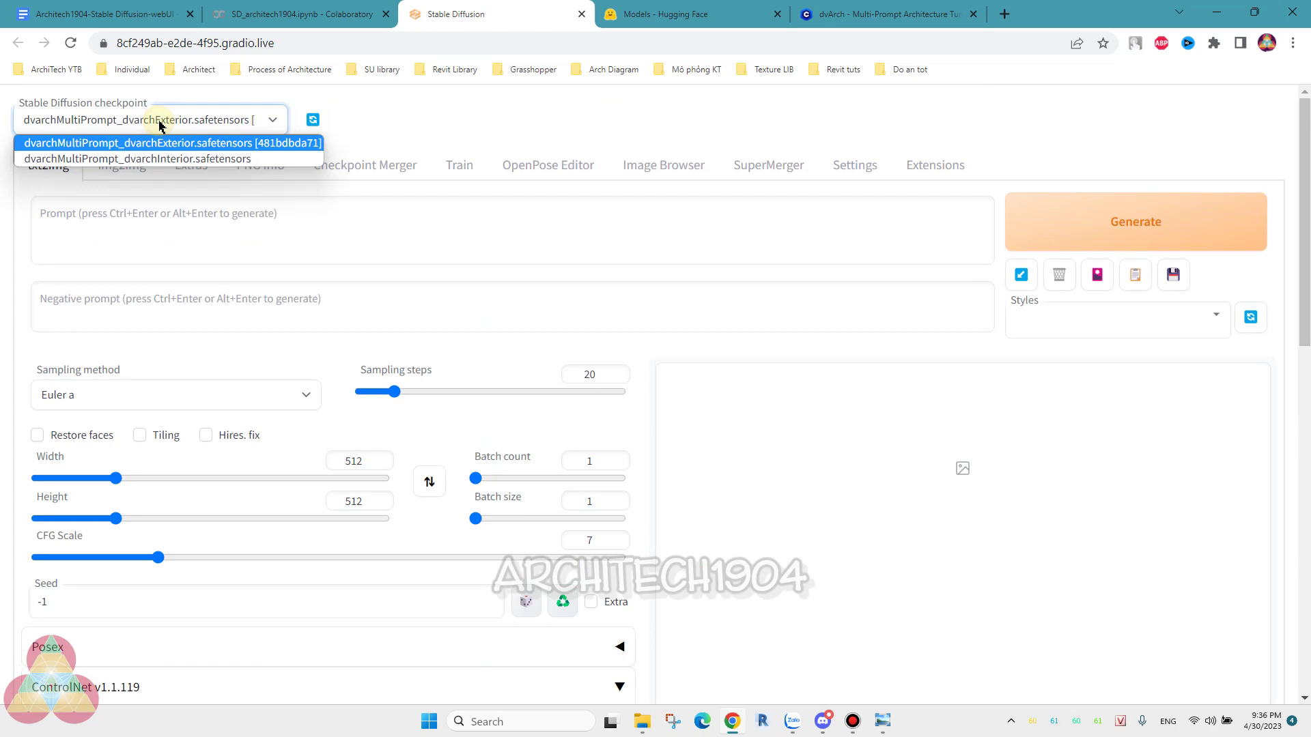
click(887, 14)
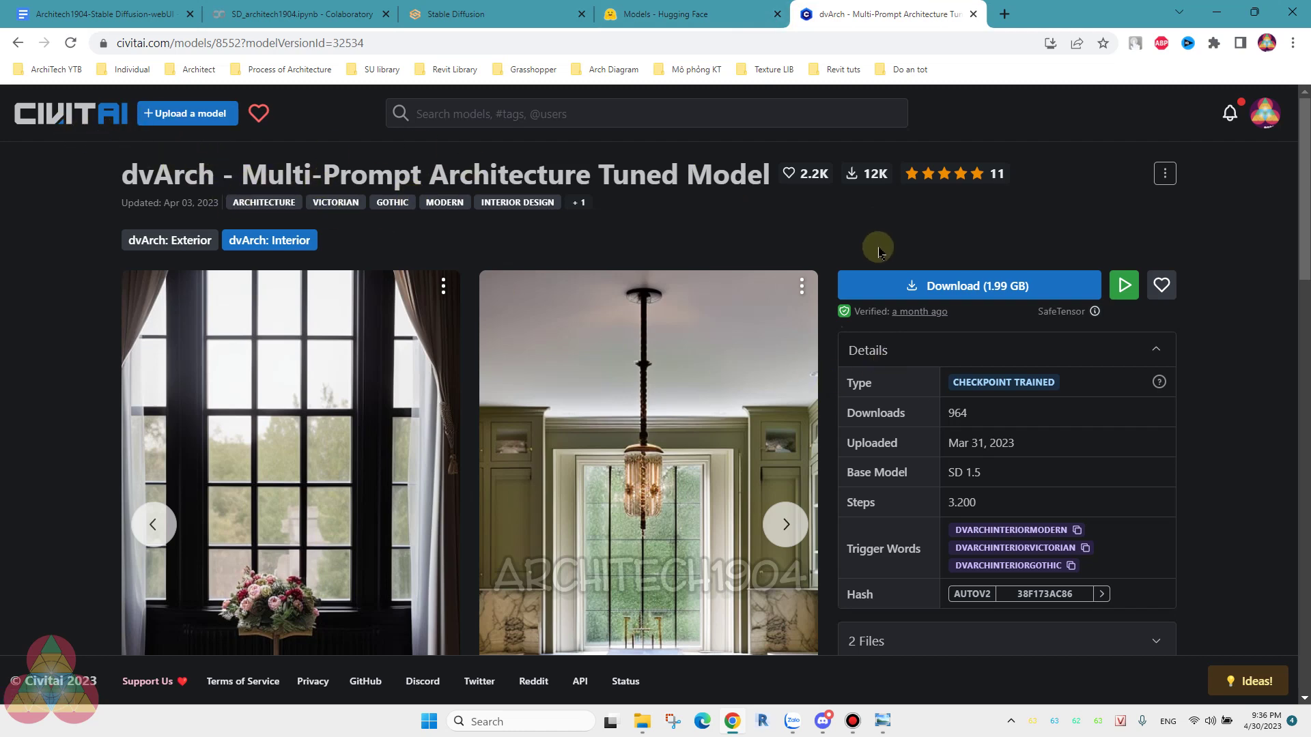
- Show the dvArch Exterior version on Civitai and highlight the matching Exterior download URL in Colab
click(189, 245)
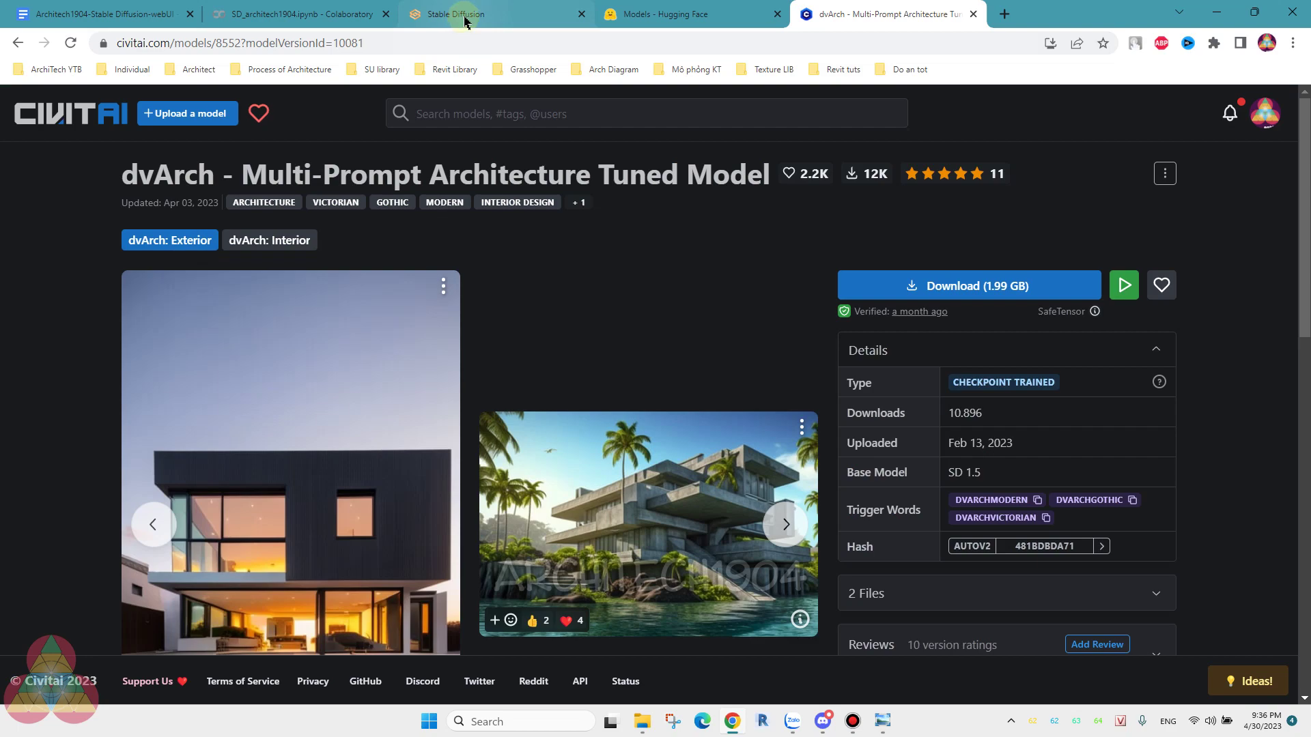
click(294, 14)
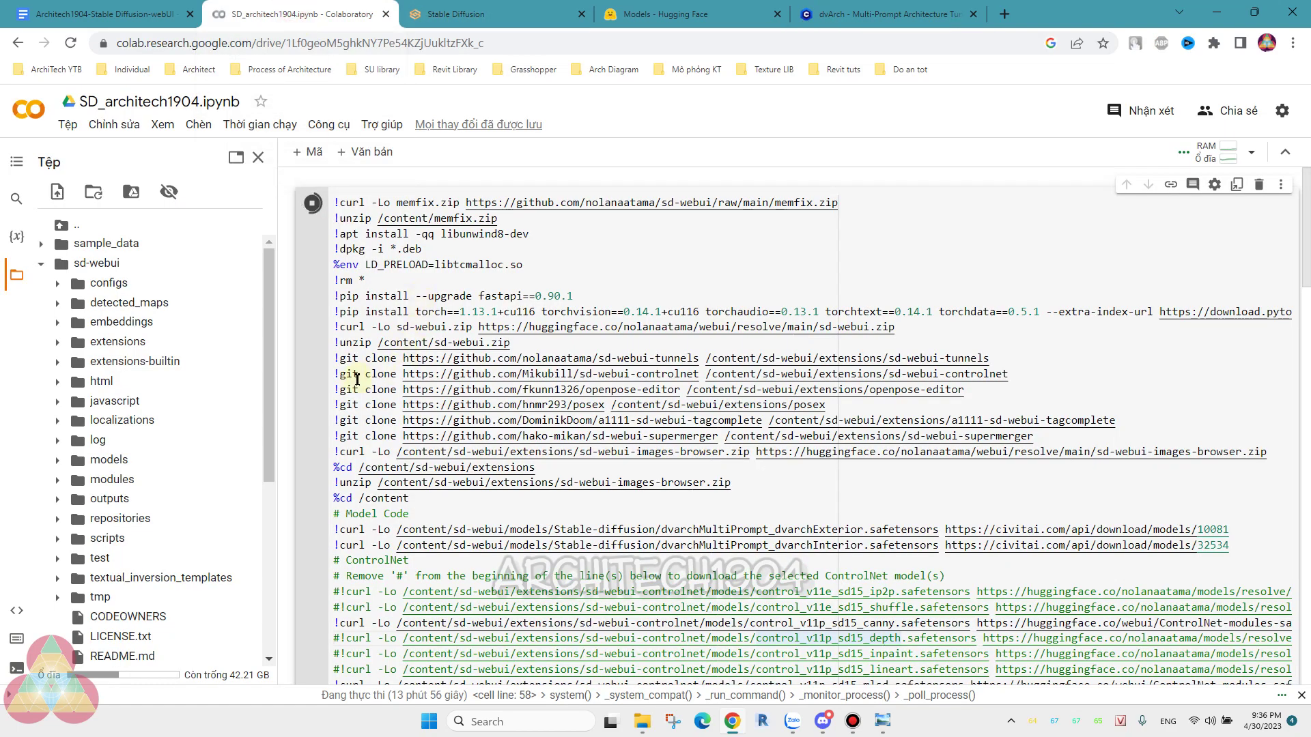
scroll(357, 380, down, 2)
scroll(352, 373, down, 1)
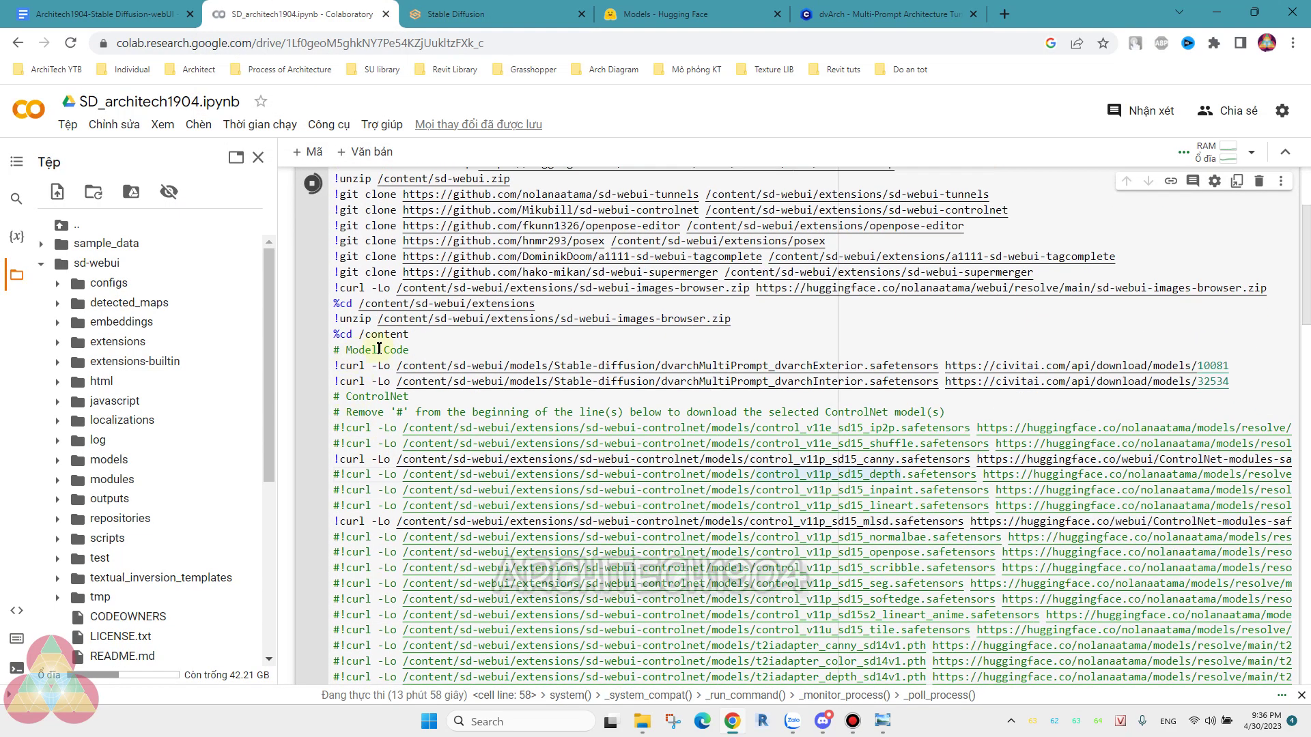
scroll(346, 341, up, 3)
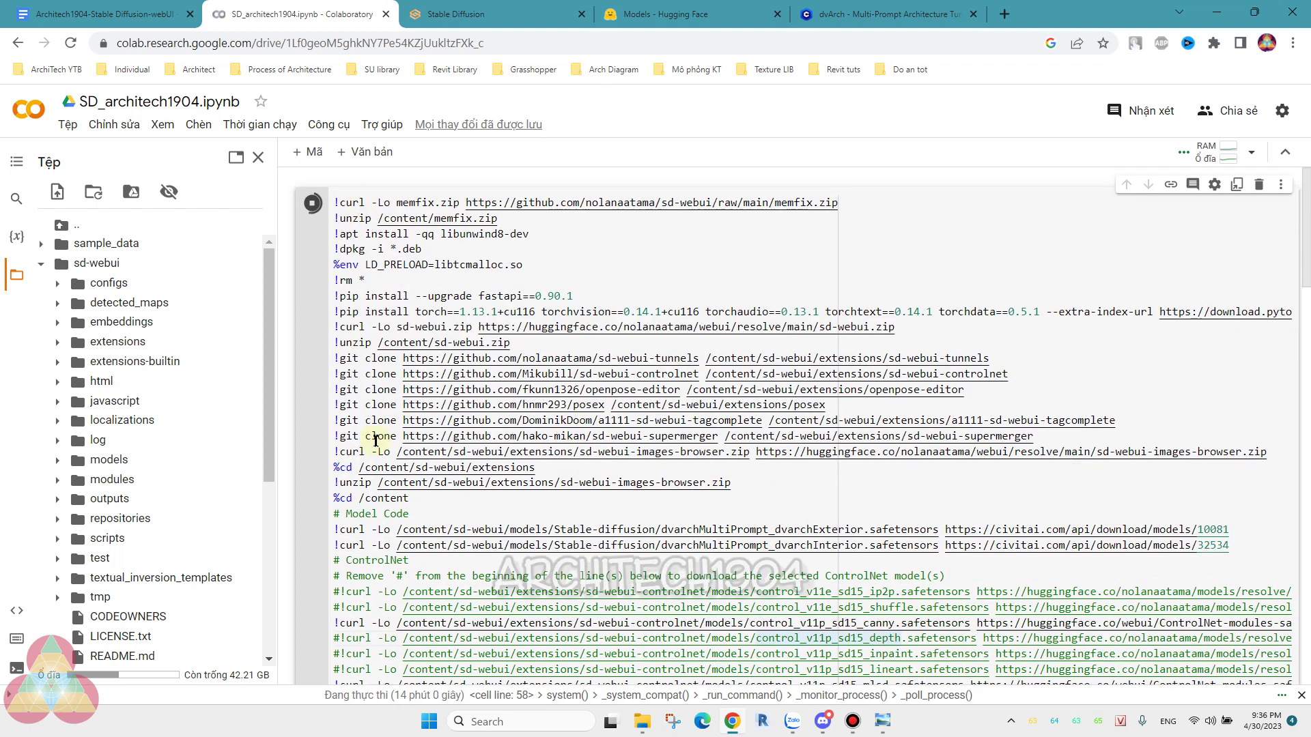
scroll(356, 434, down, 3)
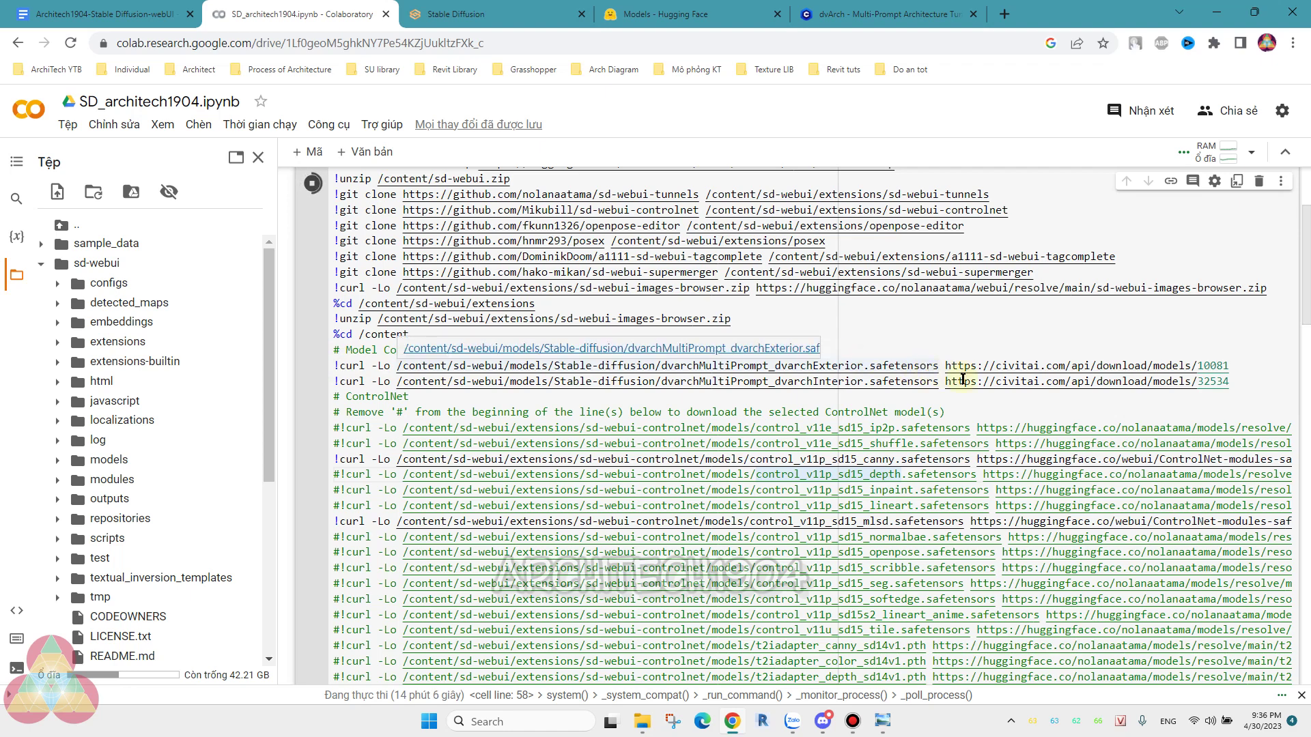
drag(946, 366, 1237, 369)
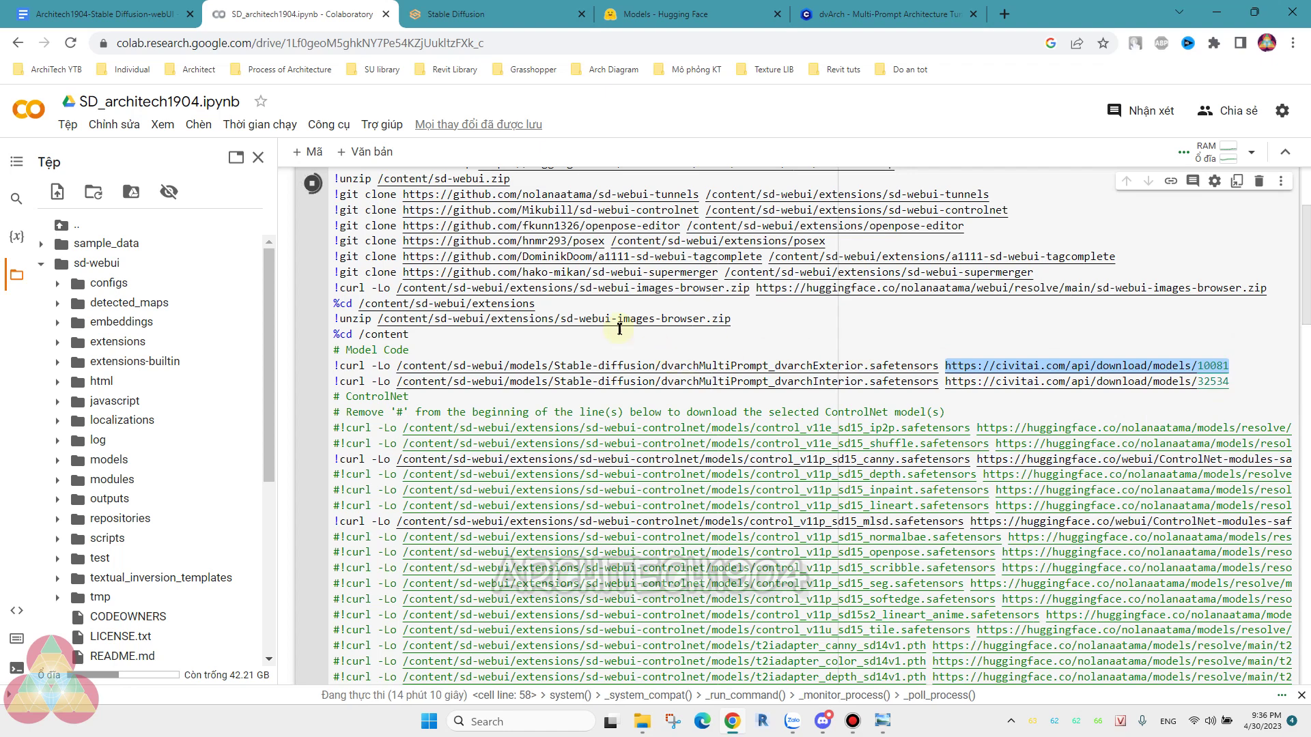
click(891, 14)
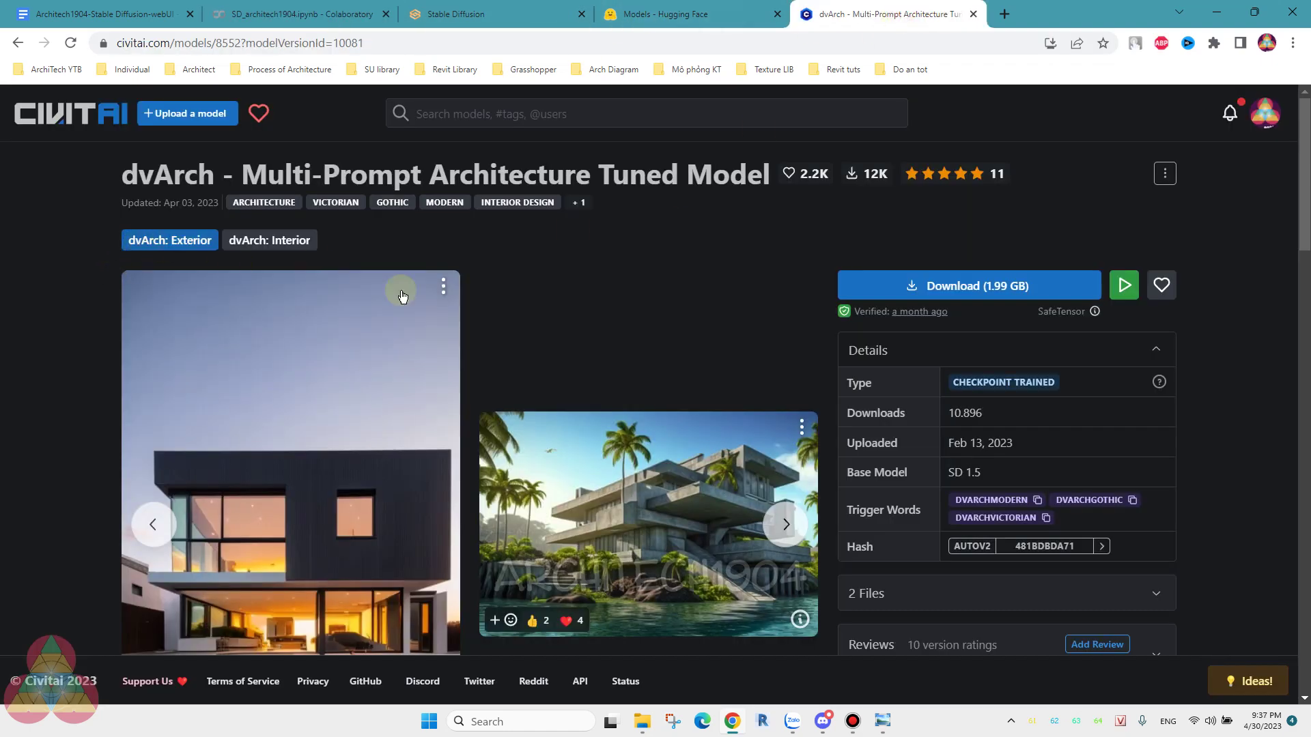
right_click(964, 290)
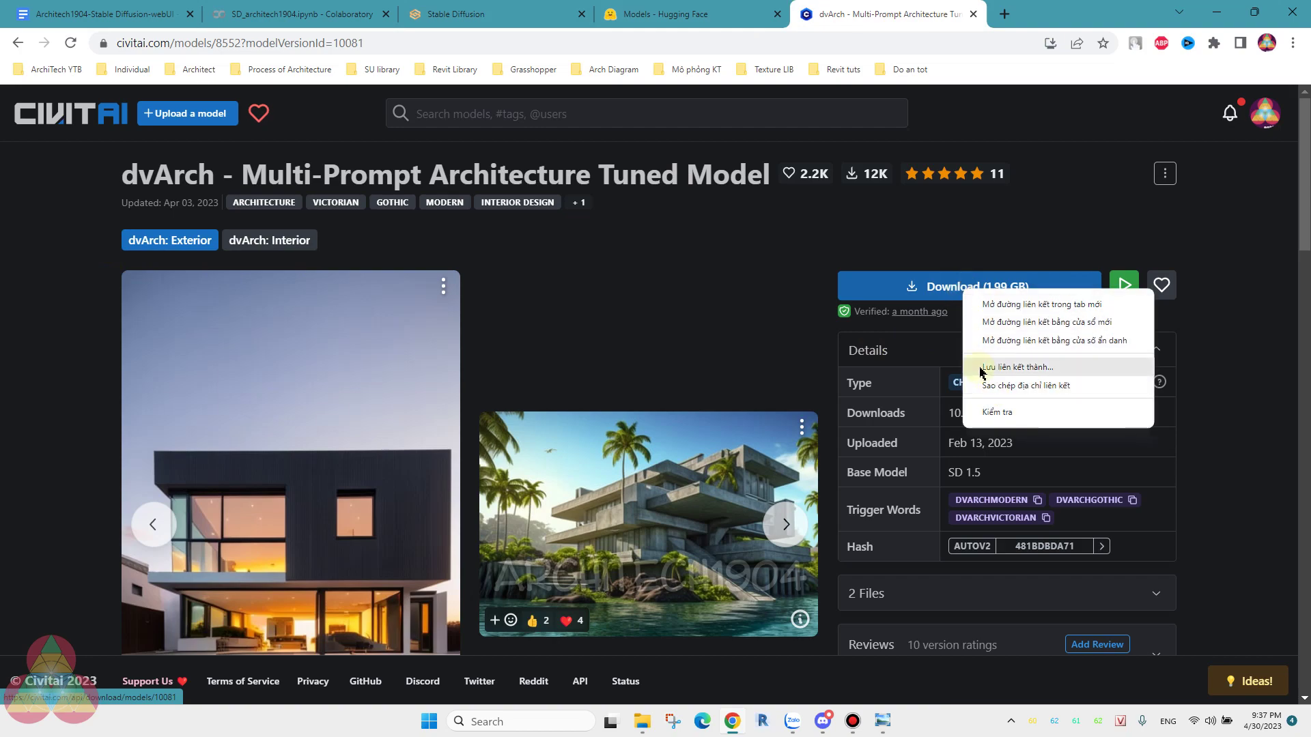
click(300, 14)
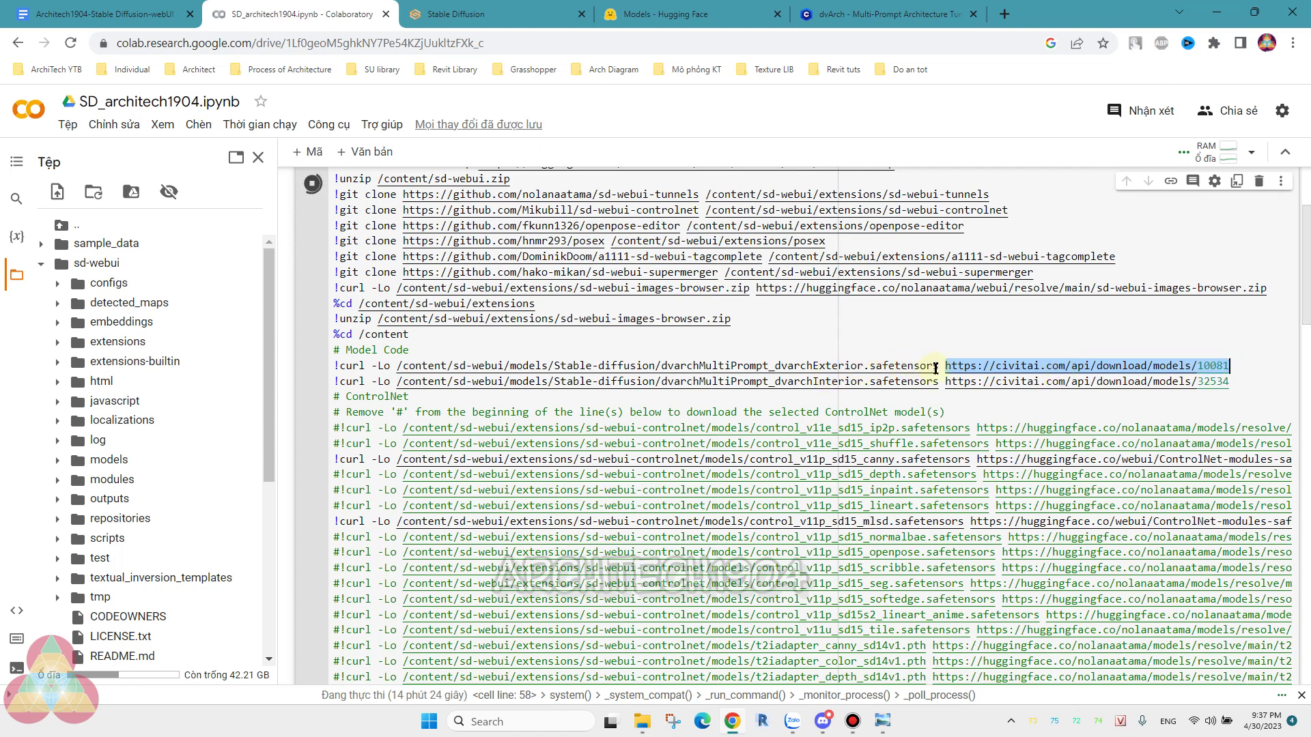
drag(936, 368, 398, 367)
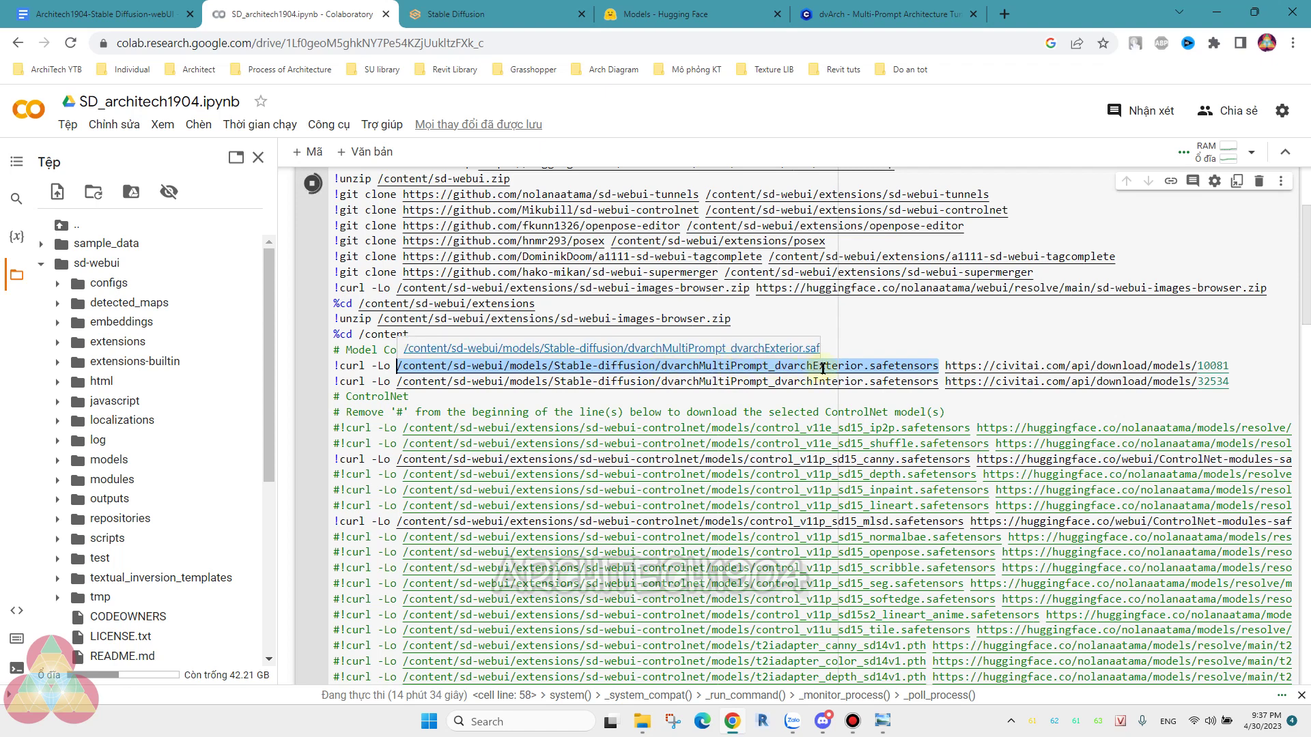
click(888, 13)
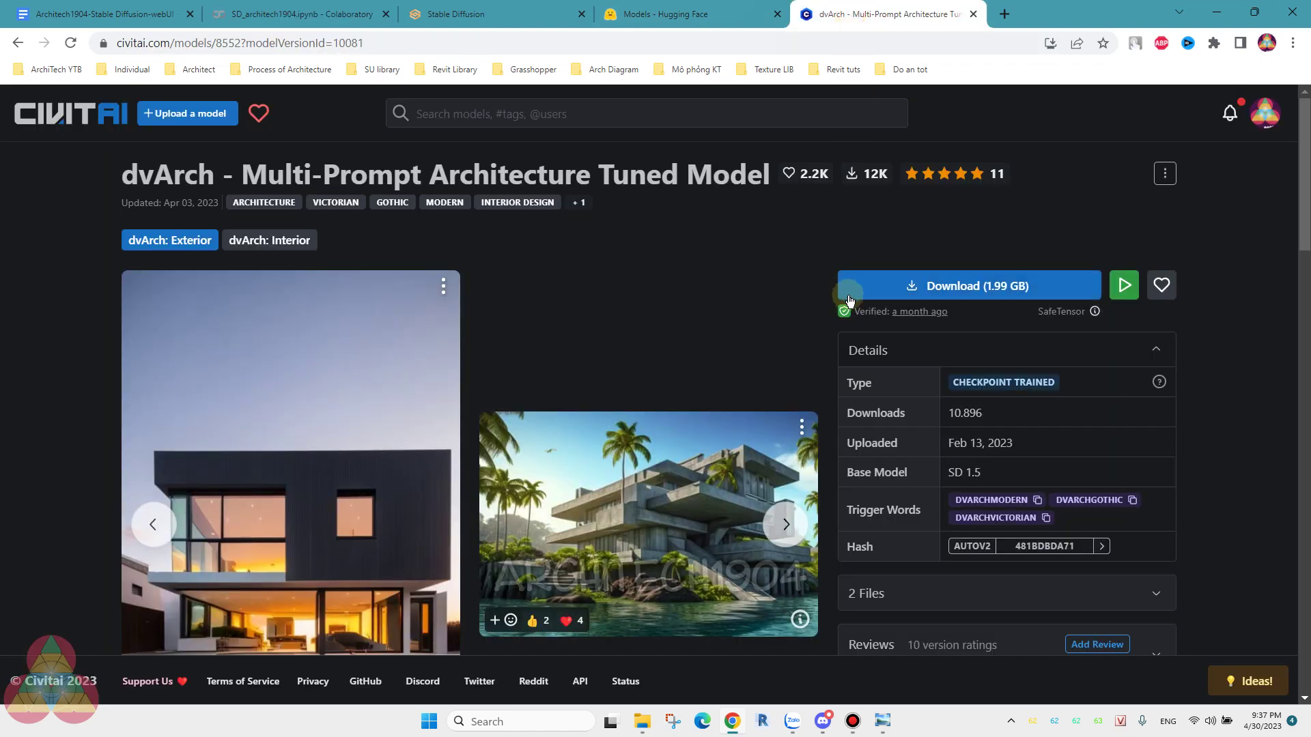
- Note the suggested dvArch Exterior file name in Save As, cancel the download, and return to Colab
click(936, 288)
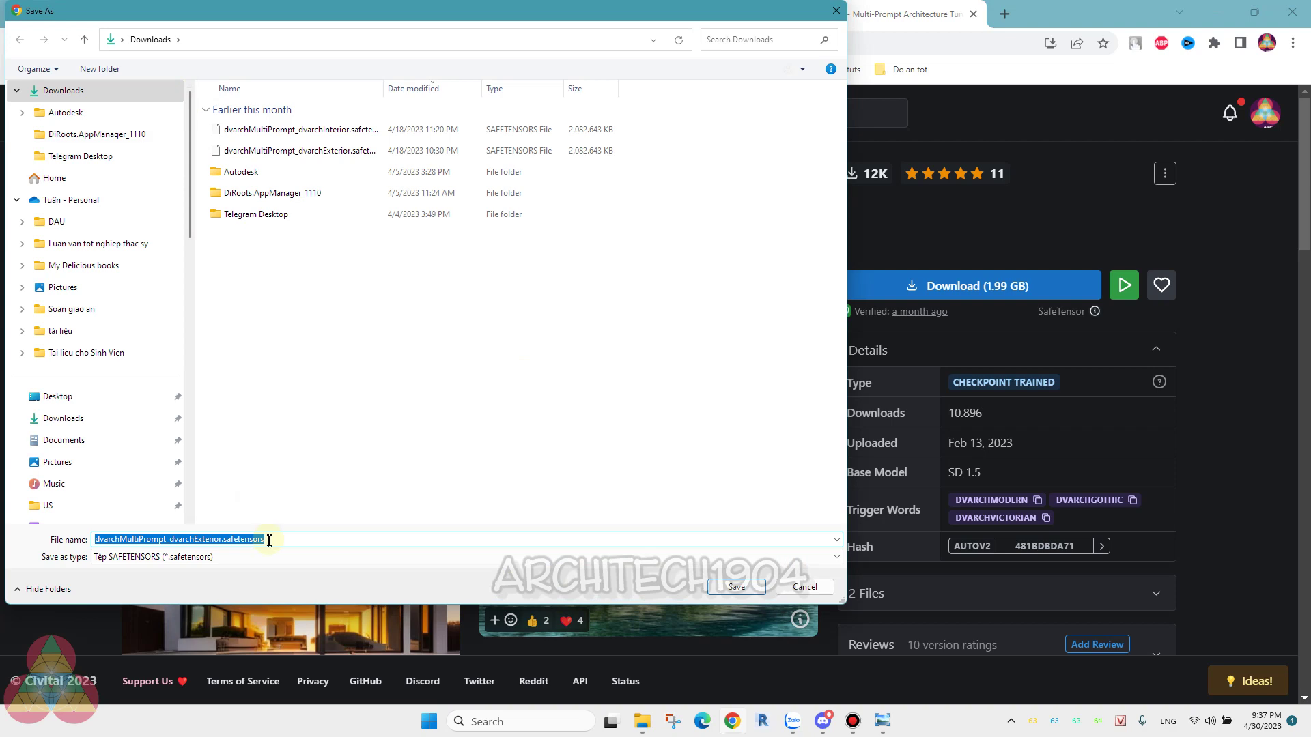
drag(269, 540, 84, 532)
click(790, 586)
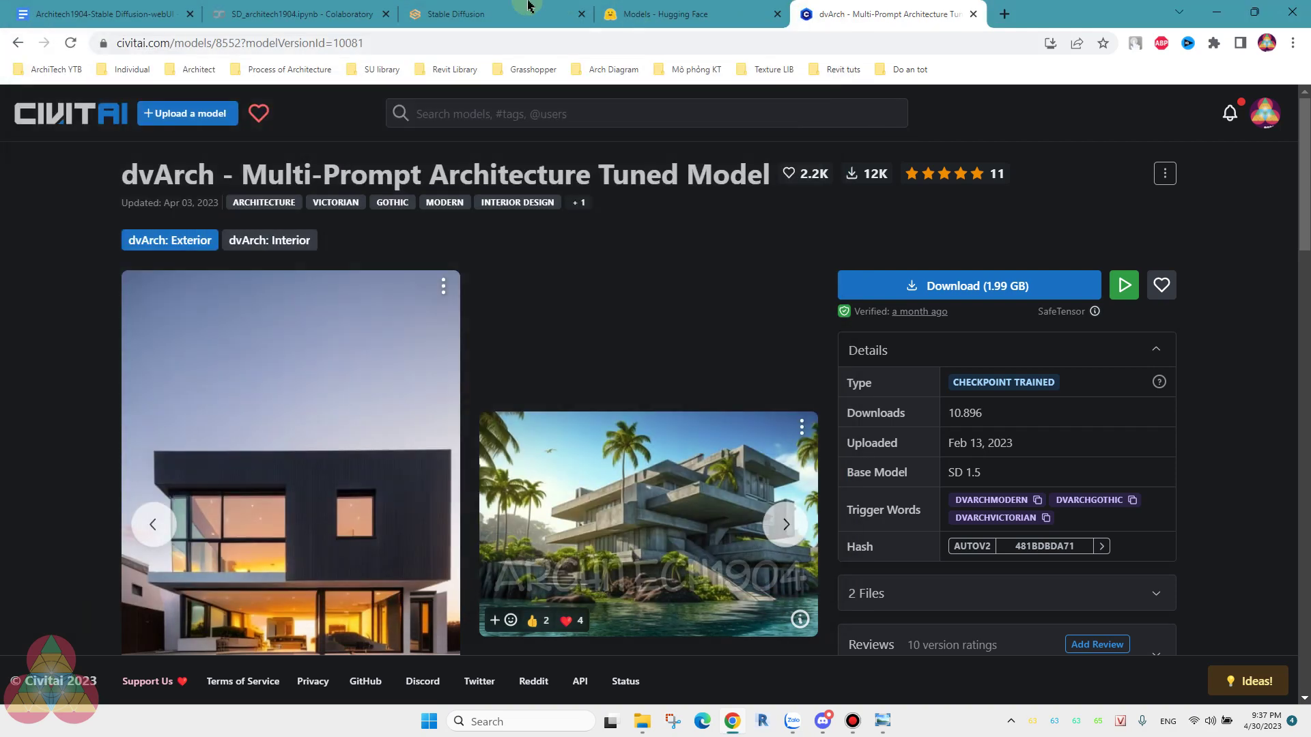
click(300, 14)
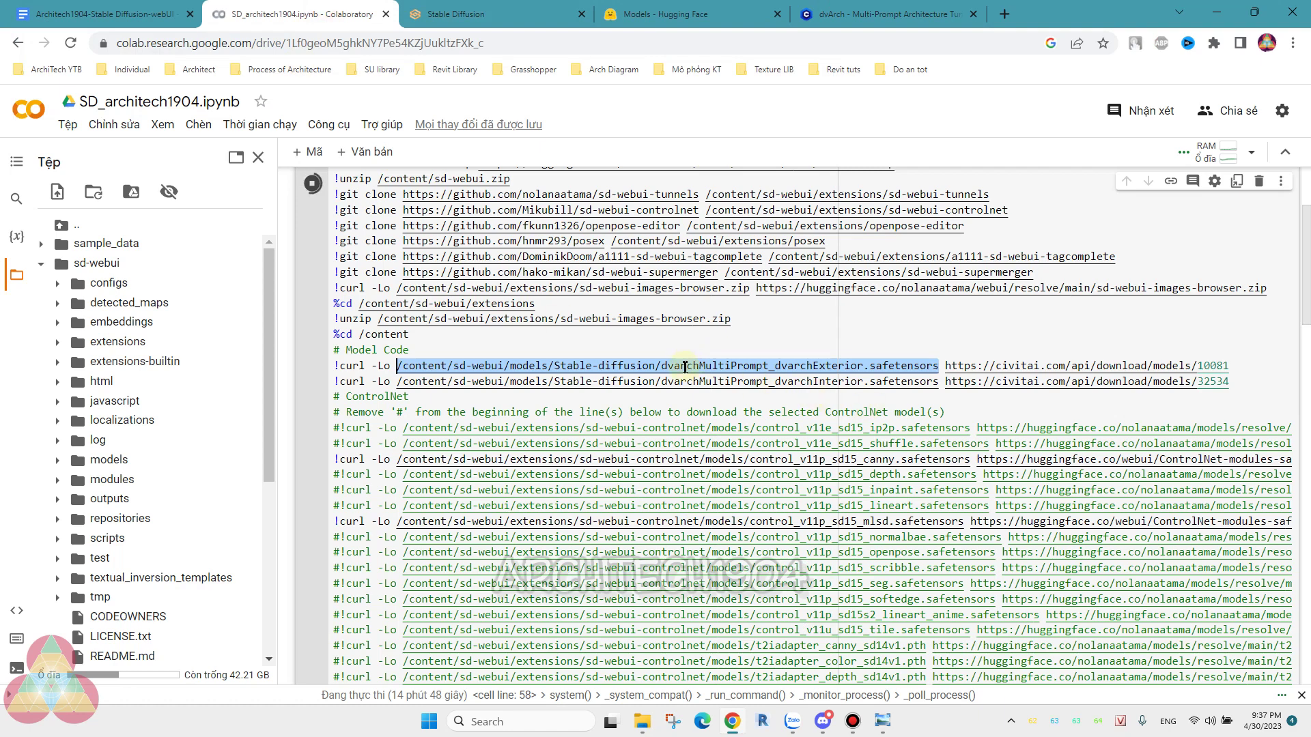
- Highlight dvarchMultiPrompt_dvarchExterior.safetensors in the curl line, then go back to the dvArch Civitai page
drag(661, 367, 939, 367)
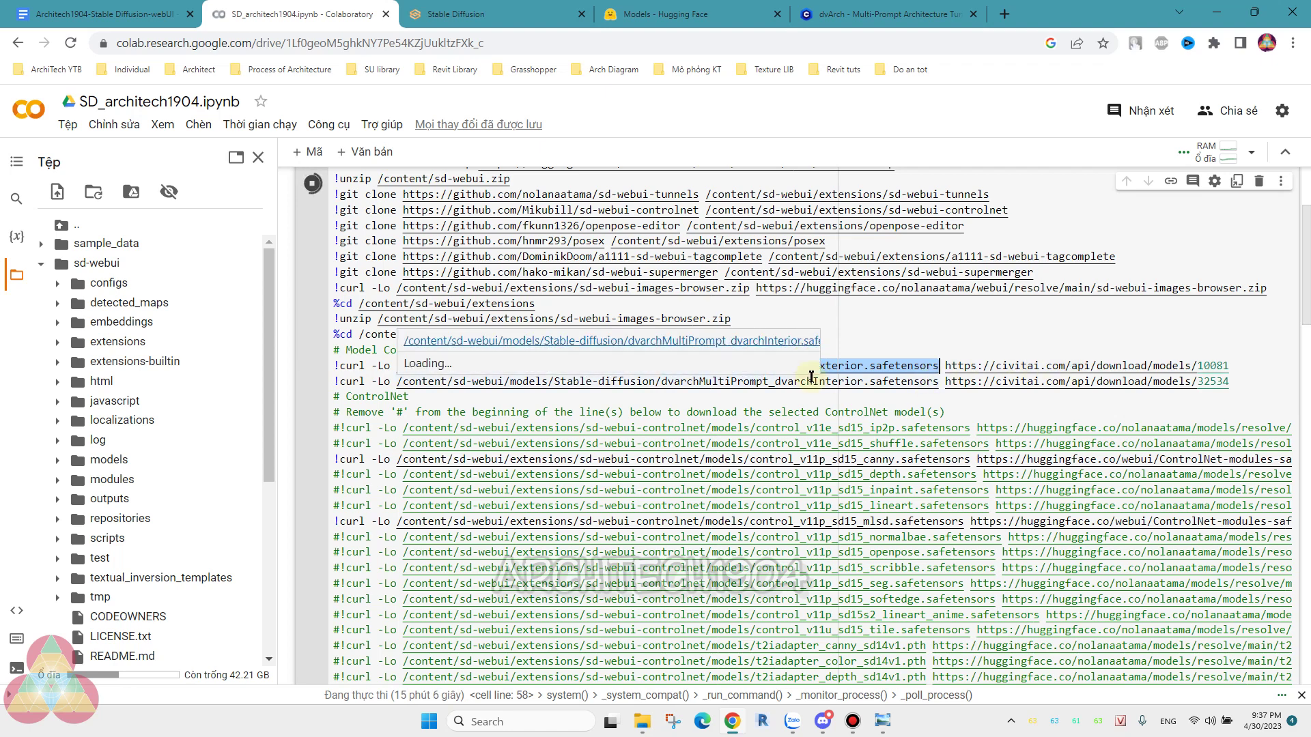
click(1235, 379)
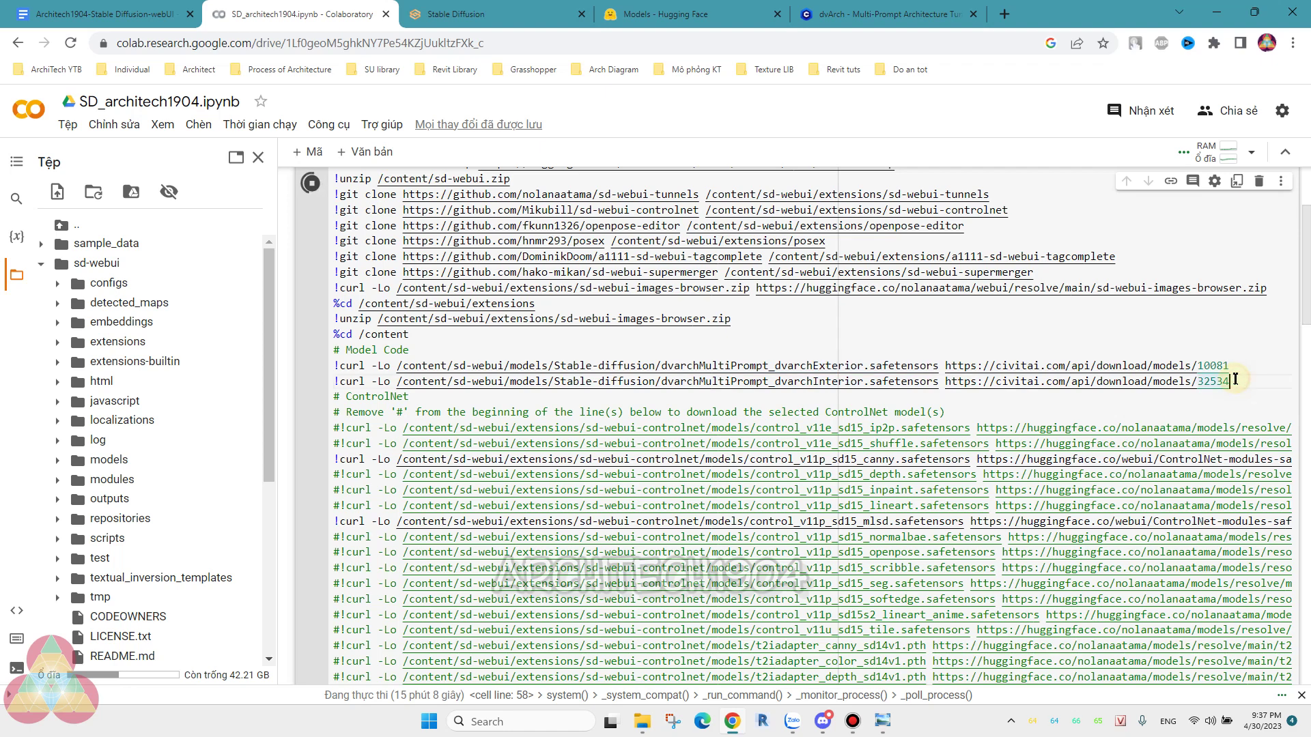
click(839, 7)
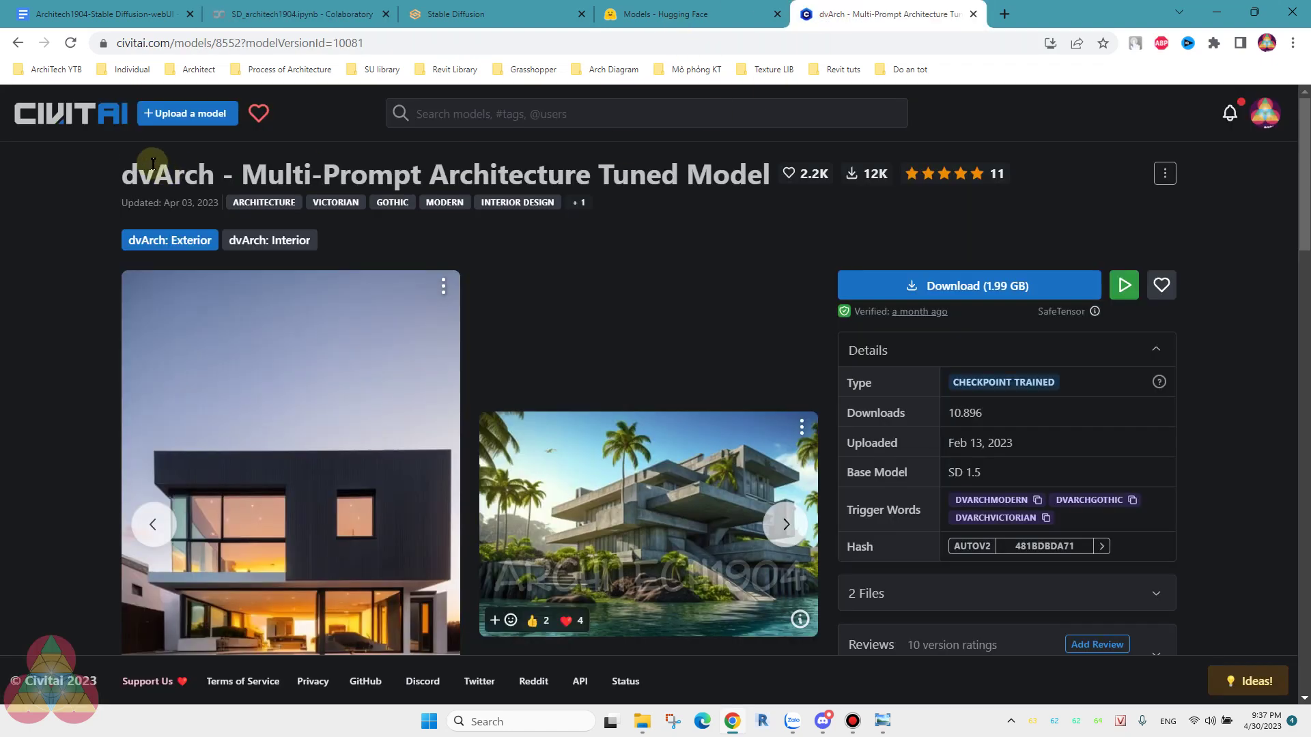
- Open Deliberate v2 from the Civitai home page and grab its deliberate_v2.safetensors file name, cancelling the save
click(77, 126)
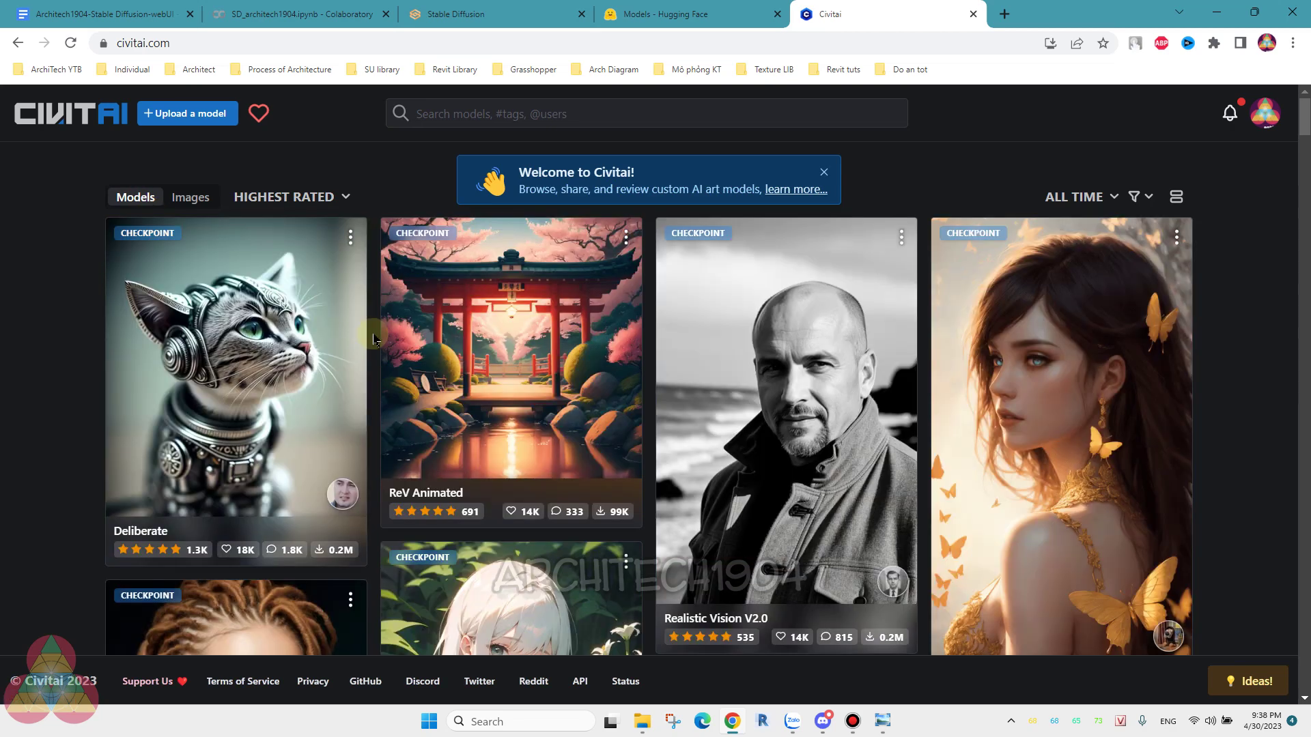
scroll(218, 314, down, 1)
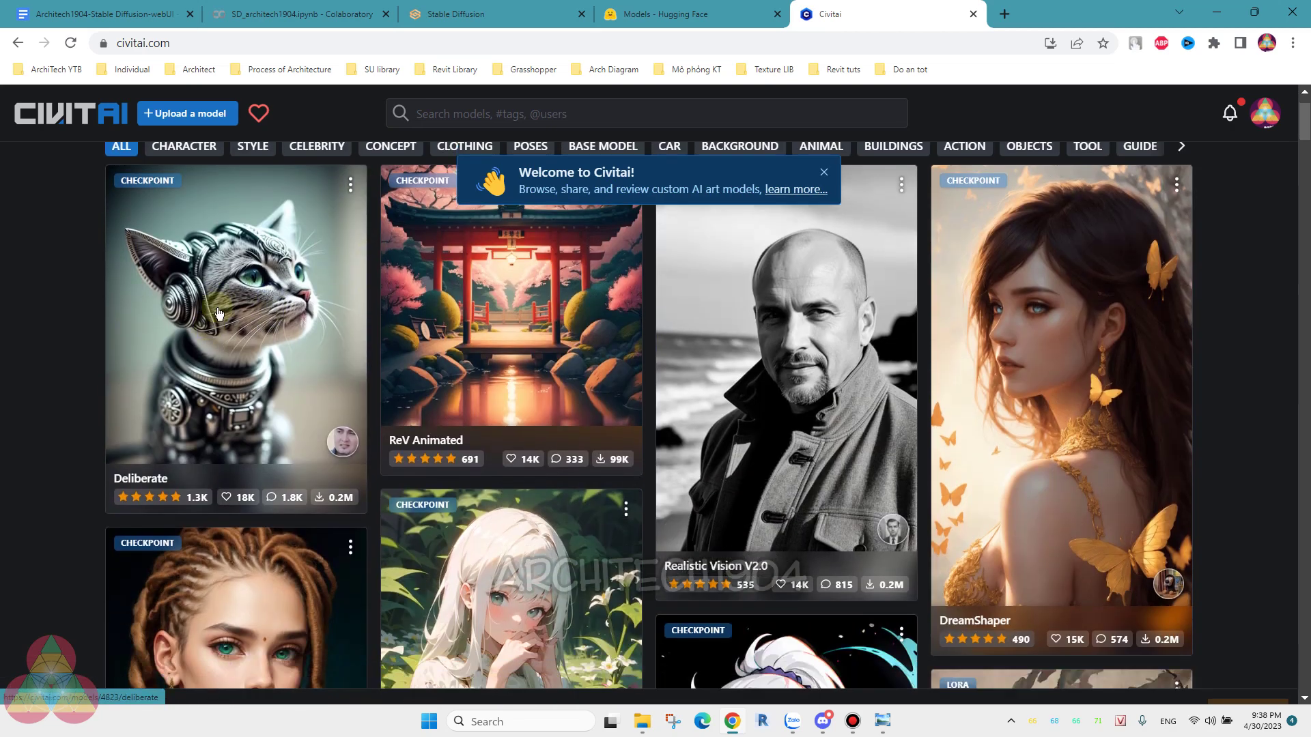
click(218, 313)
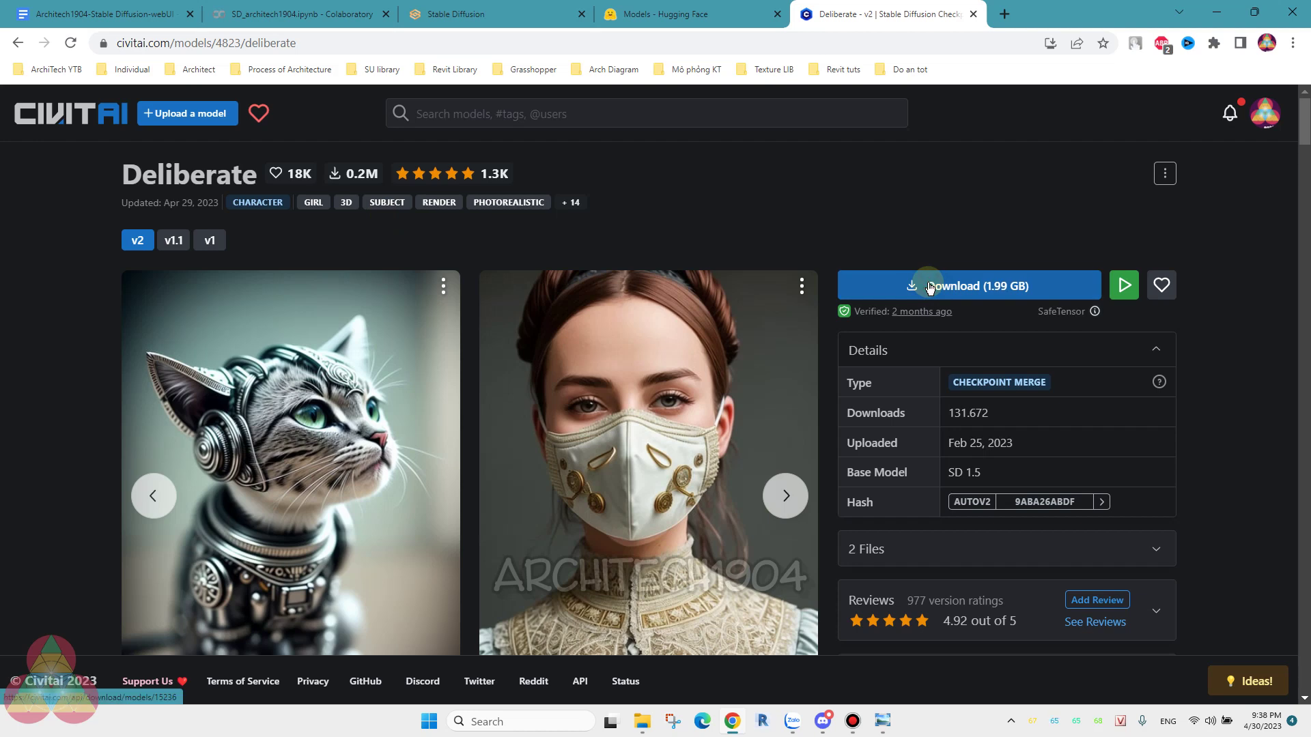
click(930, 288)
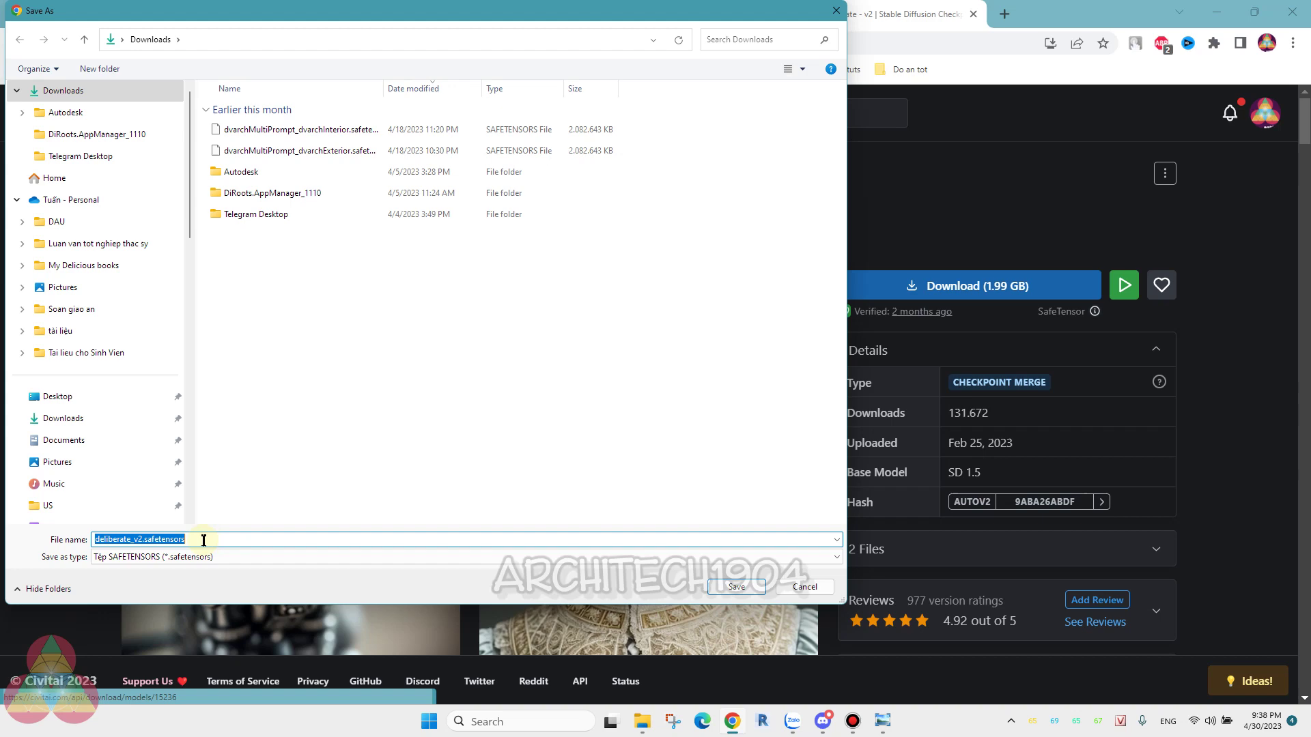
drag(203, 540, 79, 554)
click(810, 587)
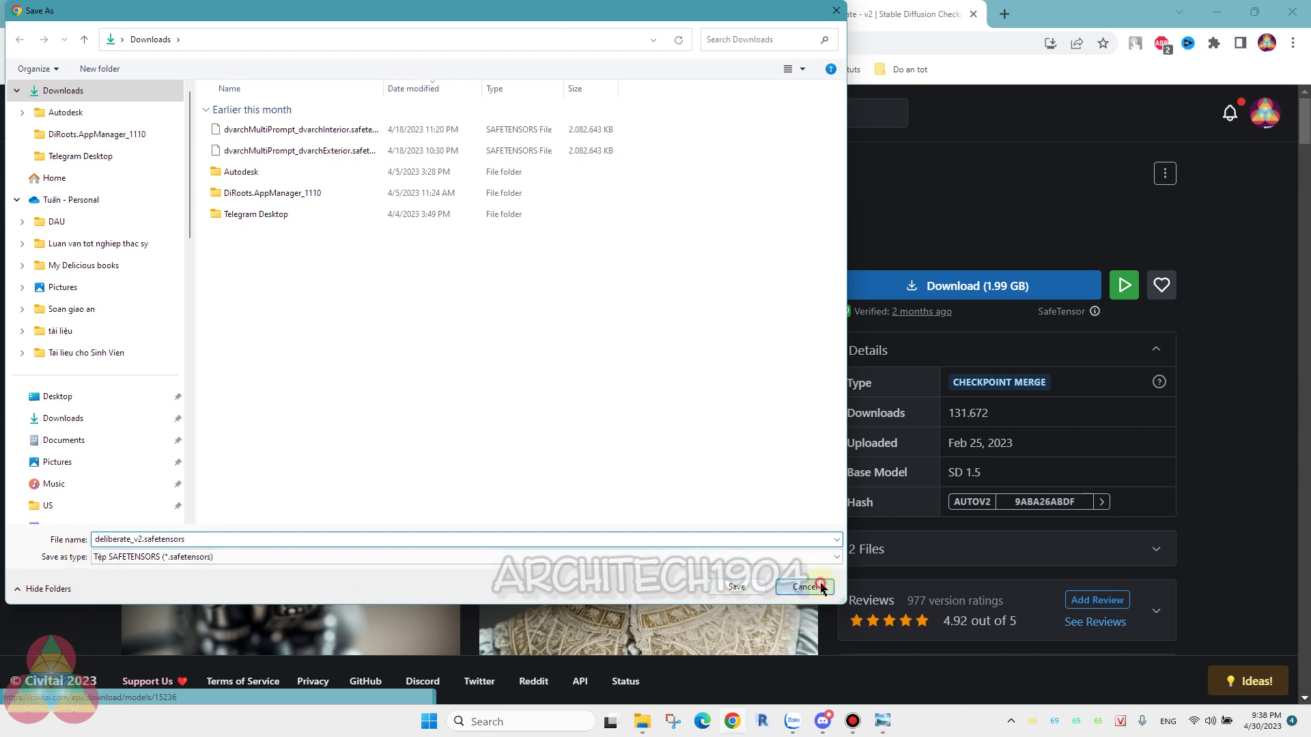
- Copy the Deliberate download link address and return to the Colab notebook
right_click(996, 295)
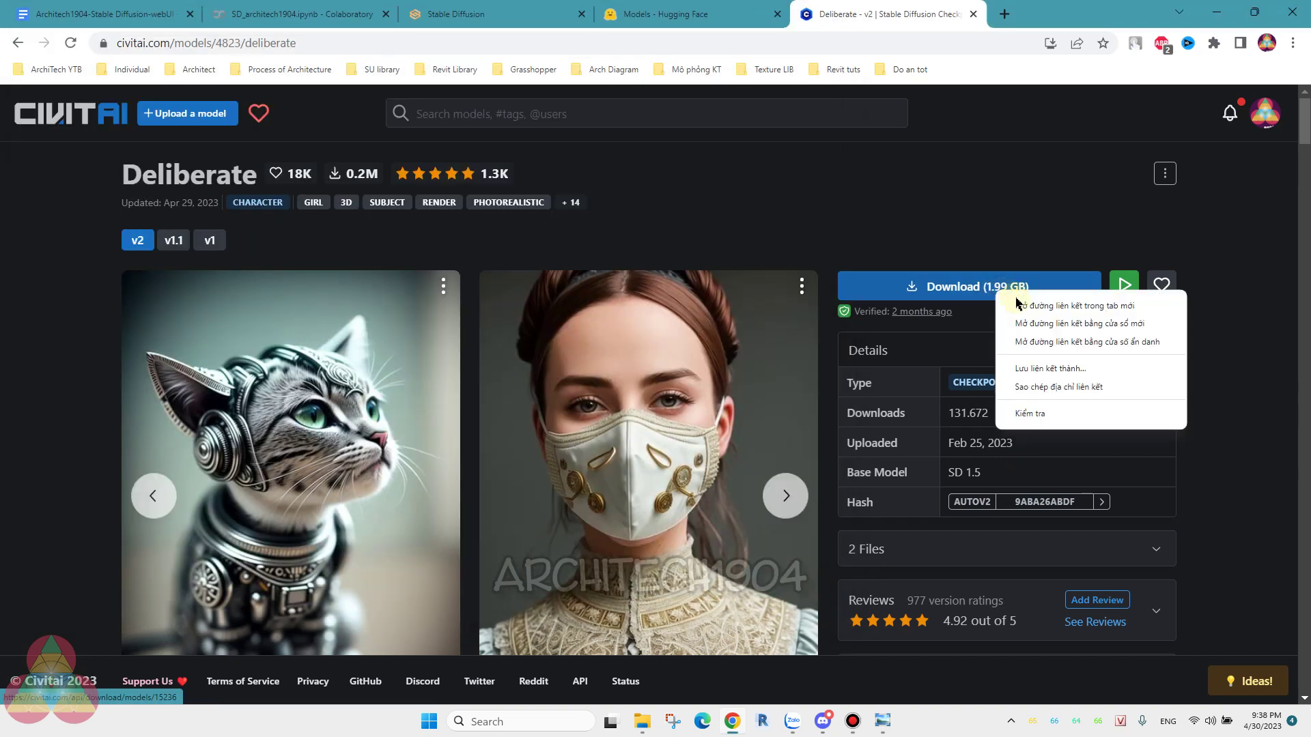
click(1046, 384)
click(233, 14)
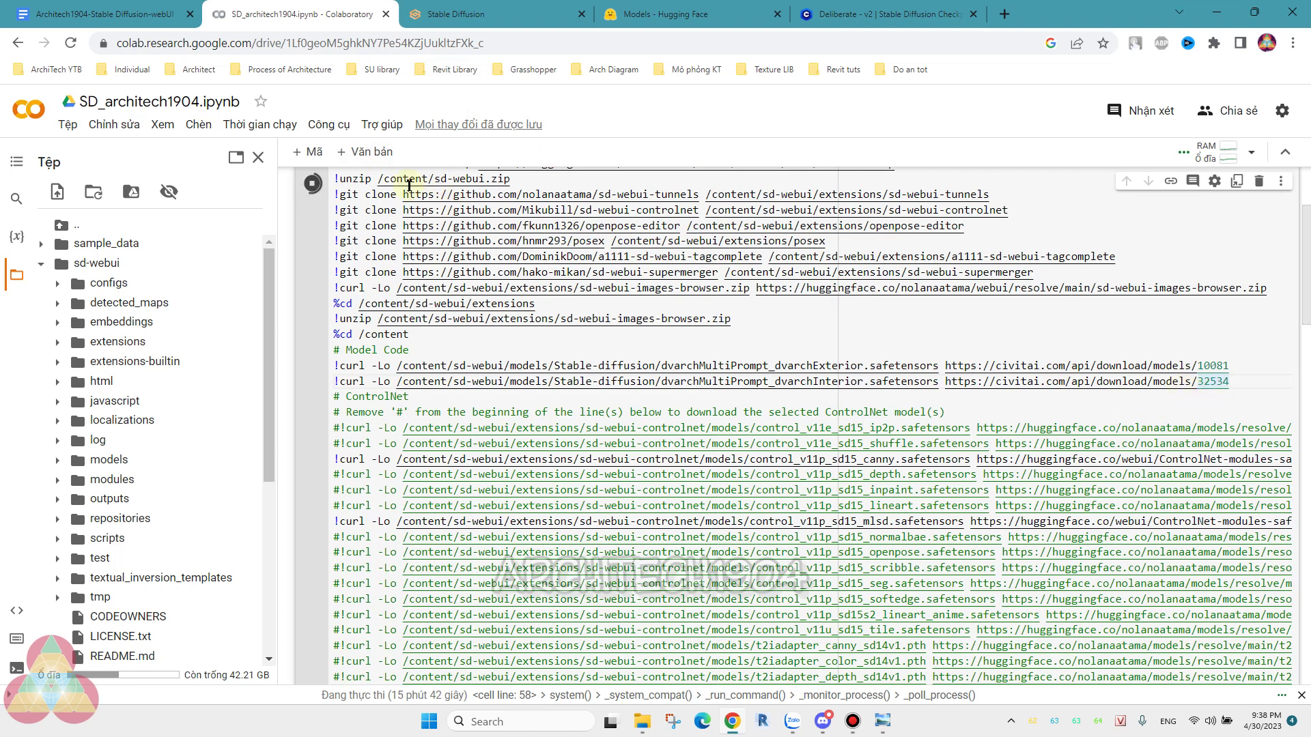
- Insert a new code cell and paste a copy of the dvArch Interior curl line into it
click(305, 153)
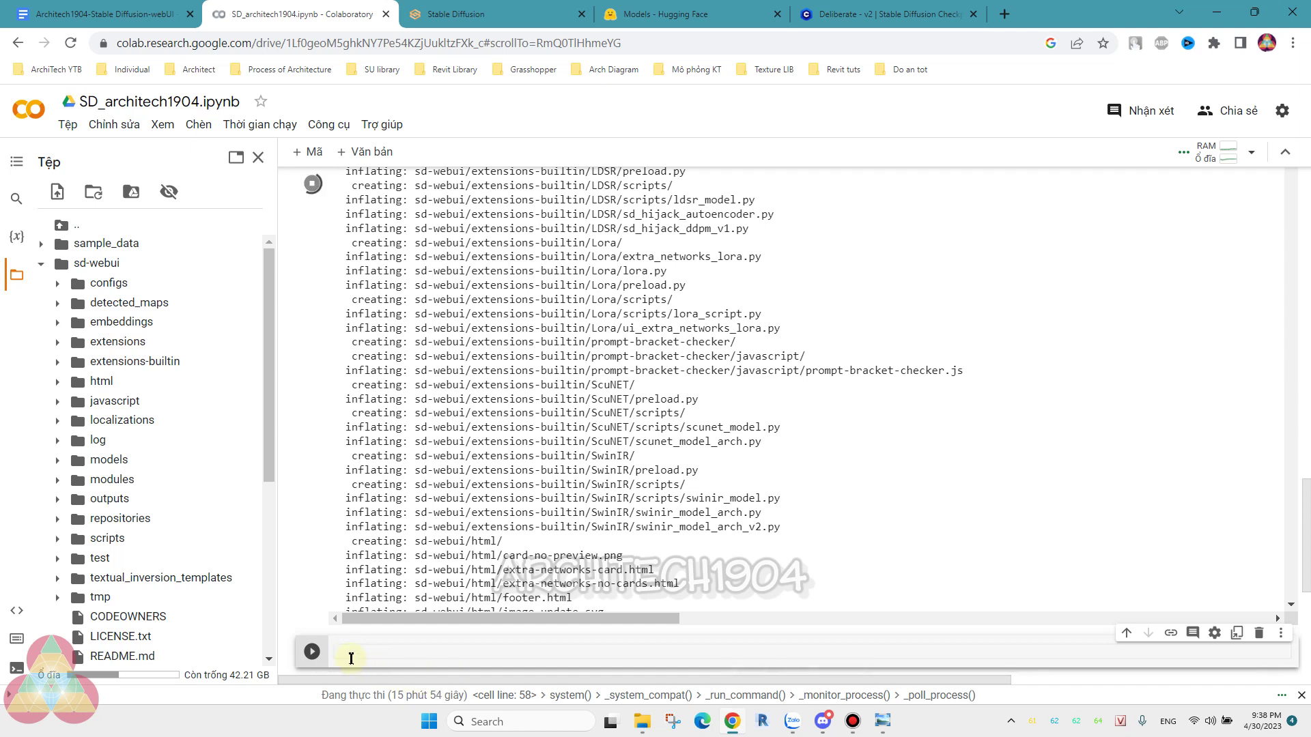
mouse_move(655, 625)
scroll(586, 348, up, 1)
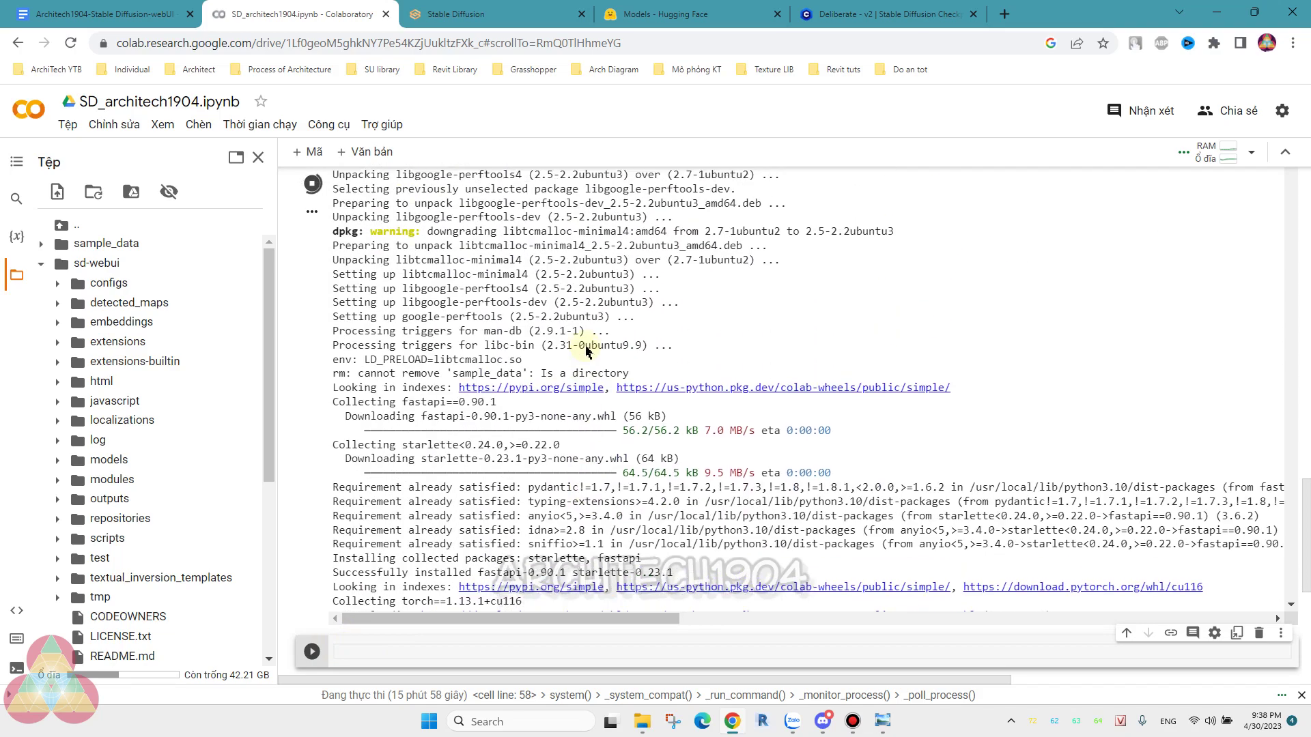
scroll(605, 345, up, 3)
scroll(945, 296, up, 5)
scroll(731, 355, up, 2)
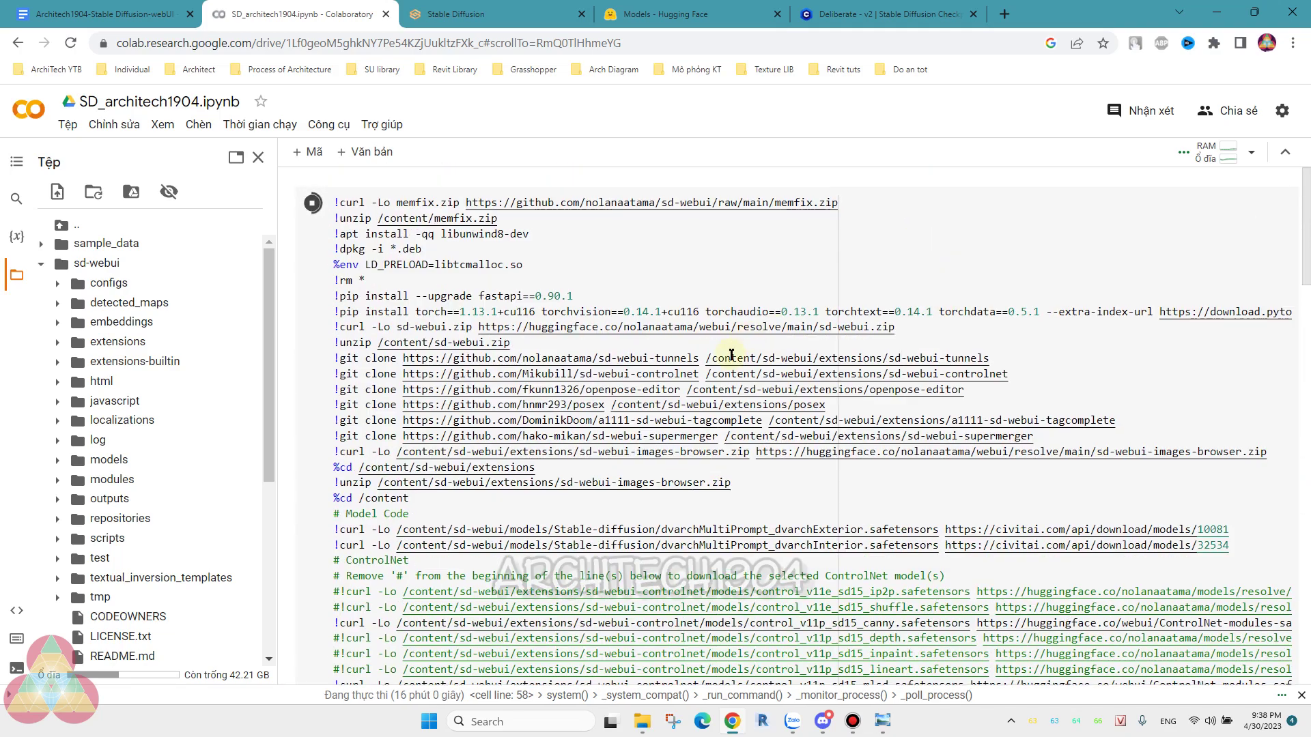
mouse_move(1242, 546)
mouse_down()
mouse_move(591, 558)
mouse_move(335, 548)
mouse_up()
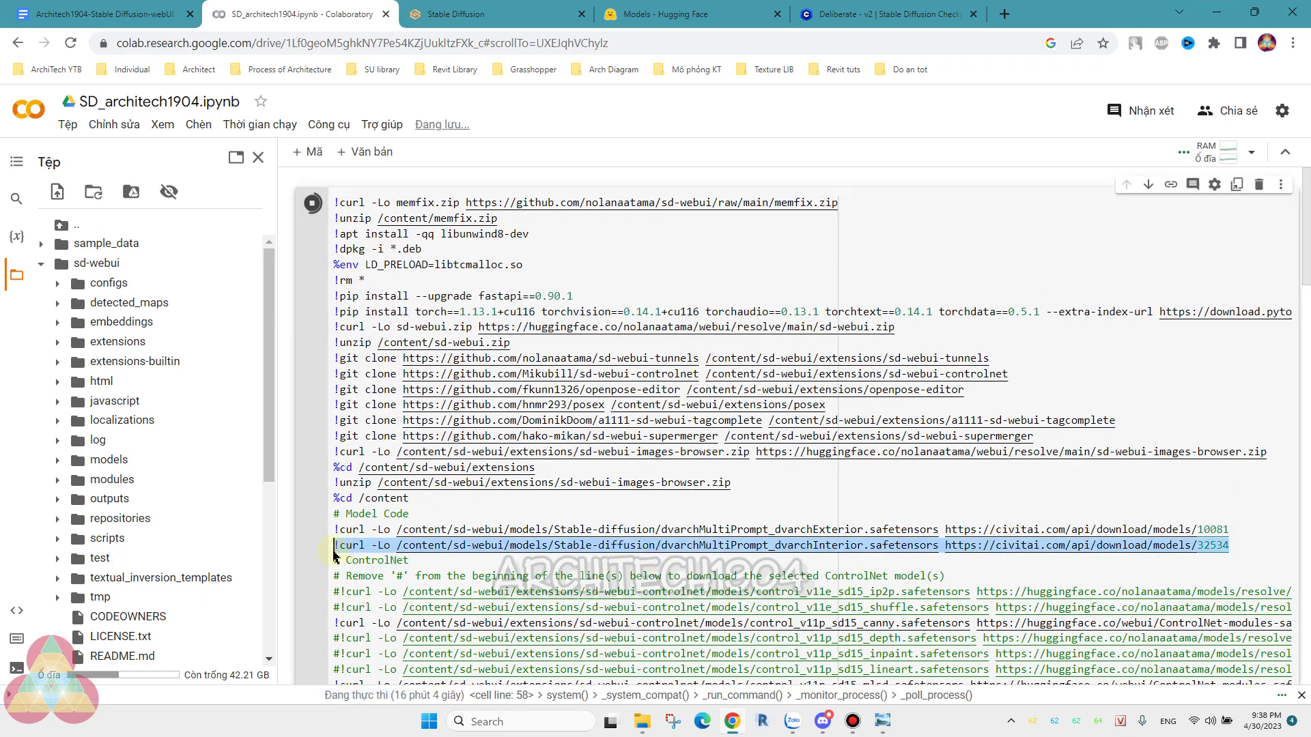
scroll(410, 546, down, 5)
scroll(466, 539, down, 10)
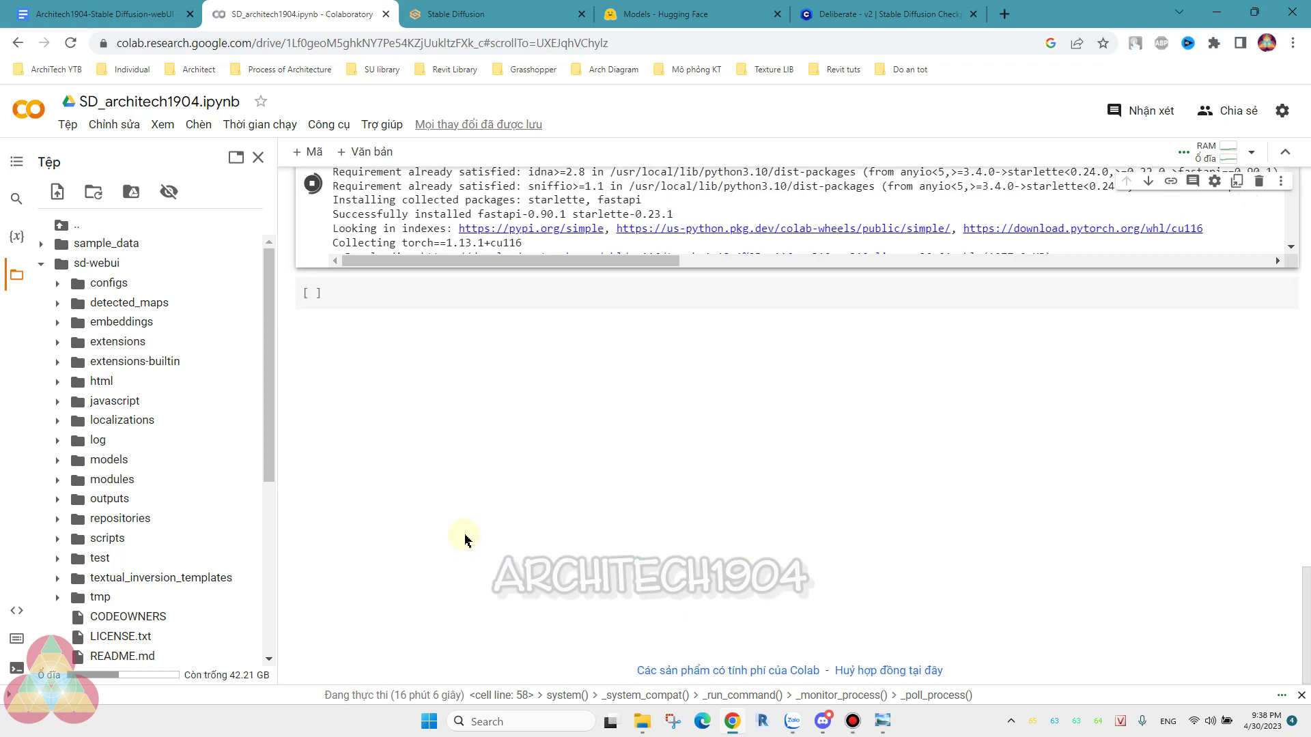
click(361, 293)
text(!curl -Lo /content/sd-webui/models/Stable-diffusion/dvarchMultiPrompt_dvarchInterior.safetensors https://civitai.com/api/download/models/32534)
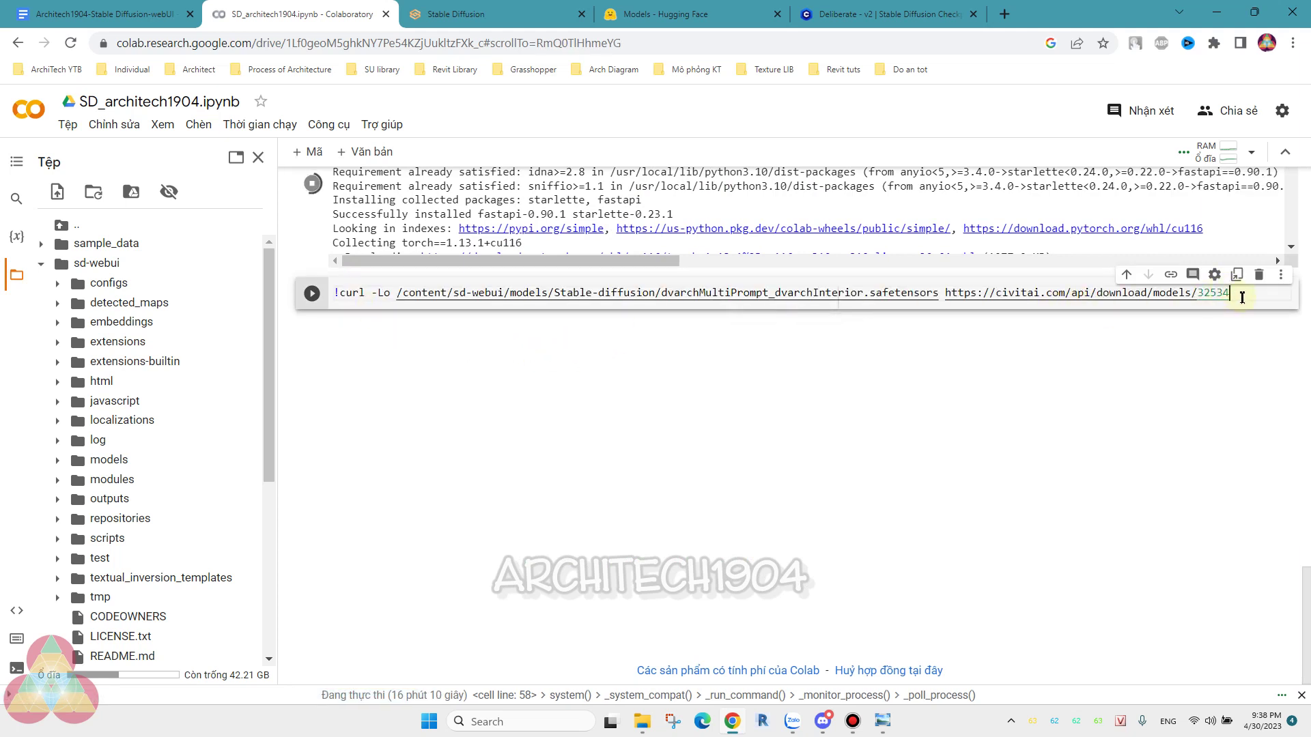
- Swap in the models/15236 URL and deliberate_v2.safetensors filename, then select the whole command
drag(1239, 294, 946, 298)
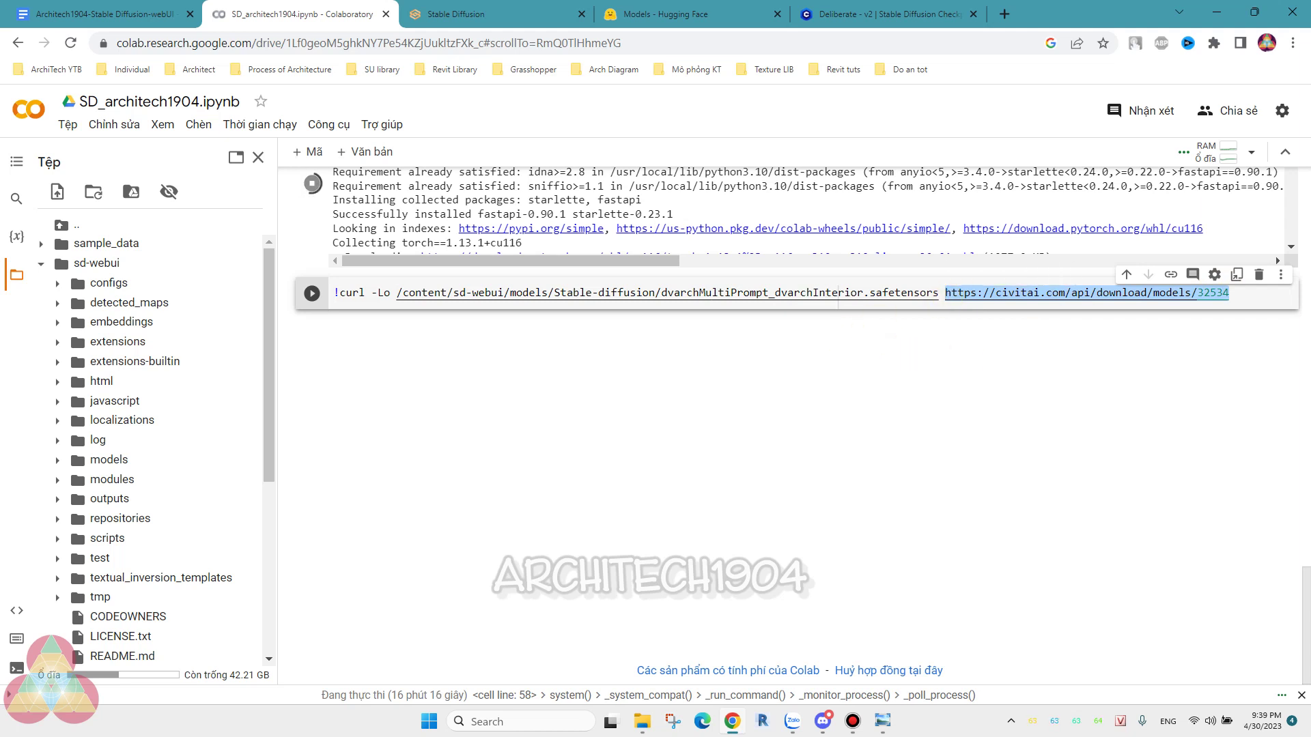
key(super+v)
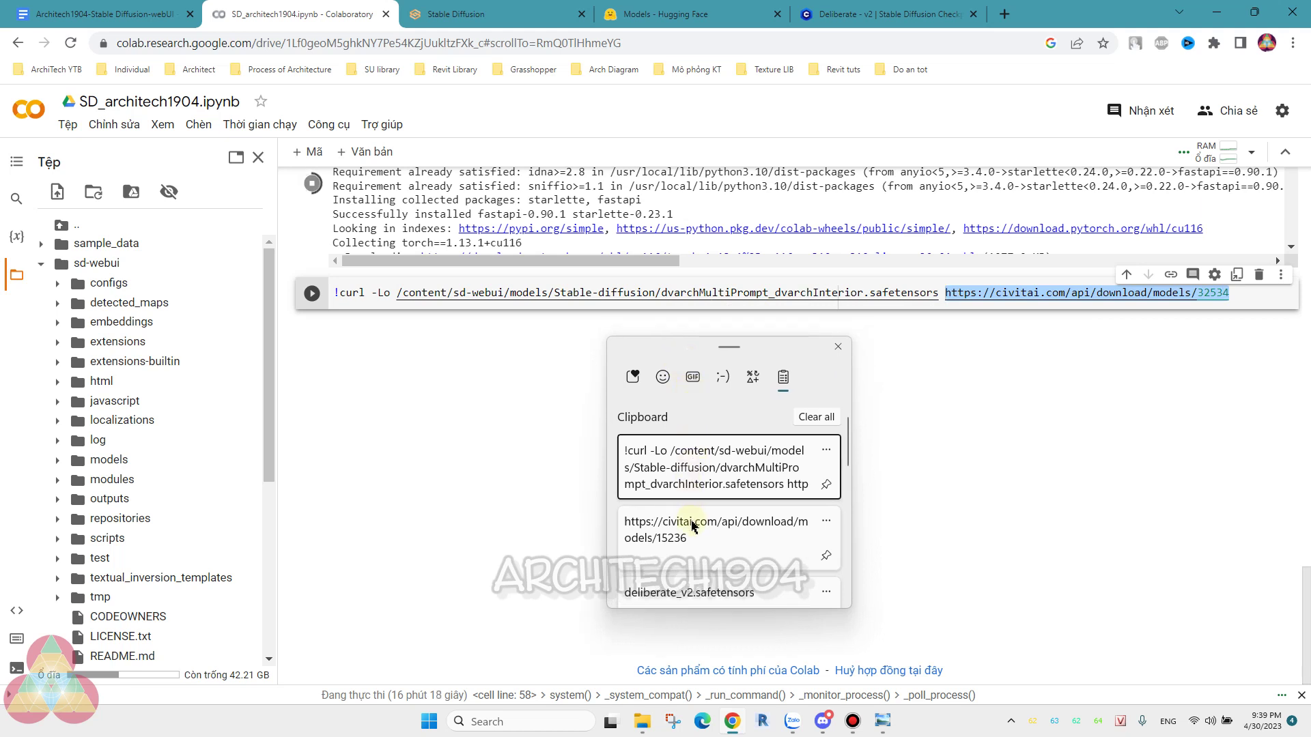
click(692, 526)
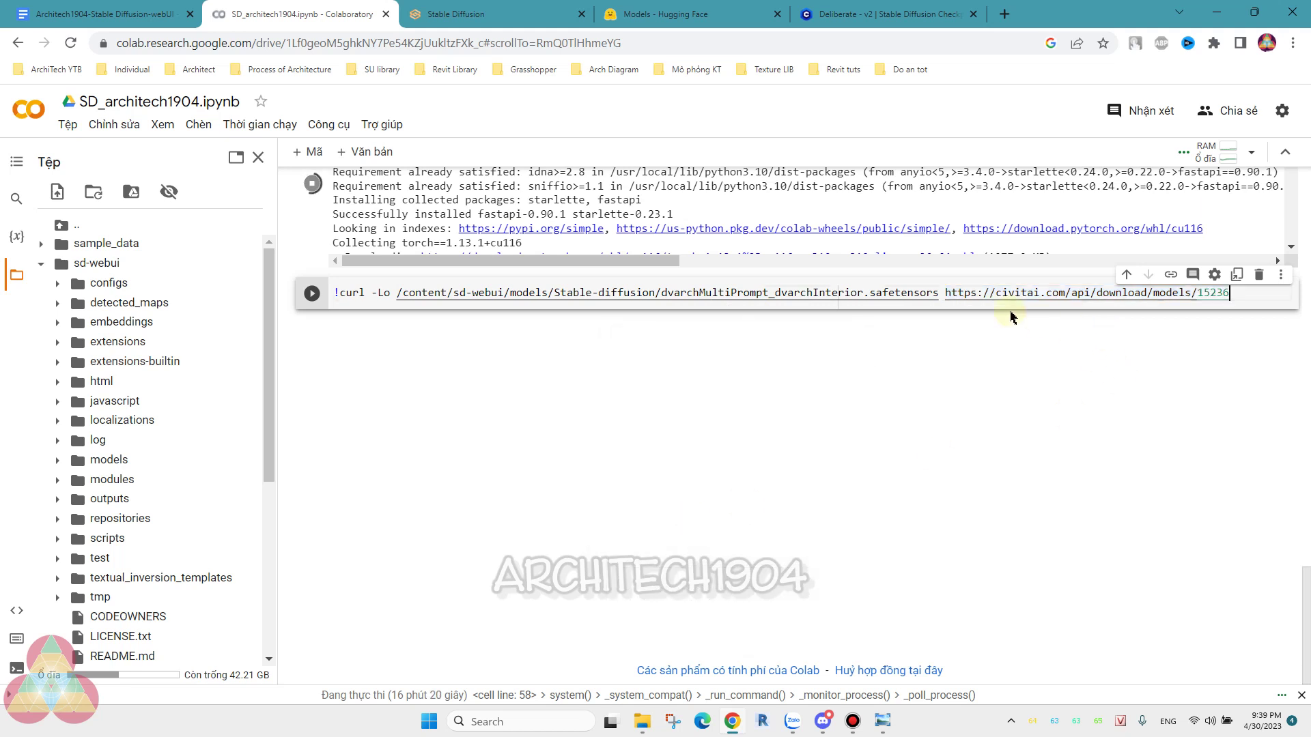
drag(939, 293, 663, 298)
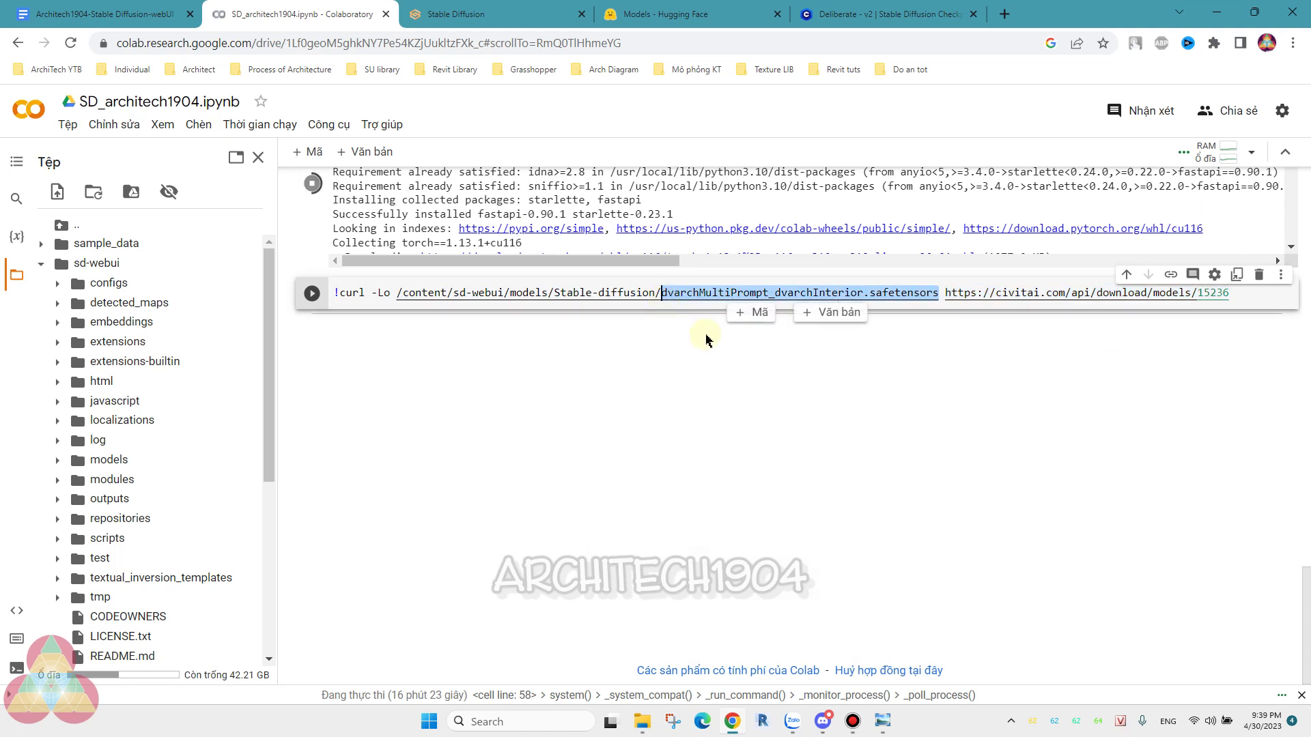
key(super+v)
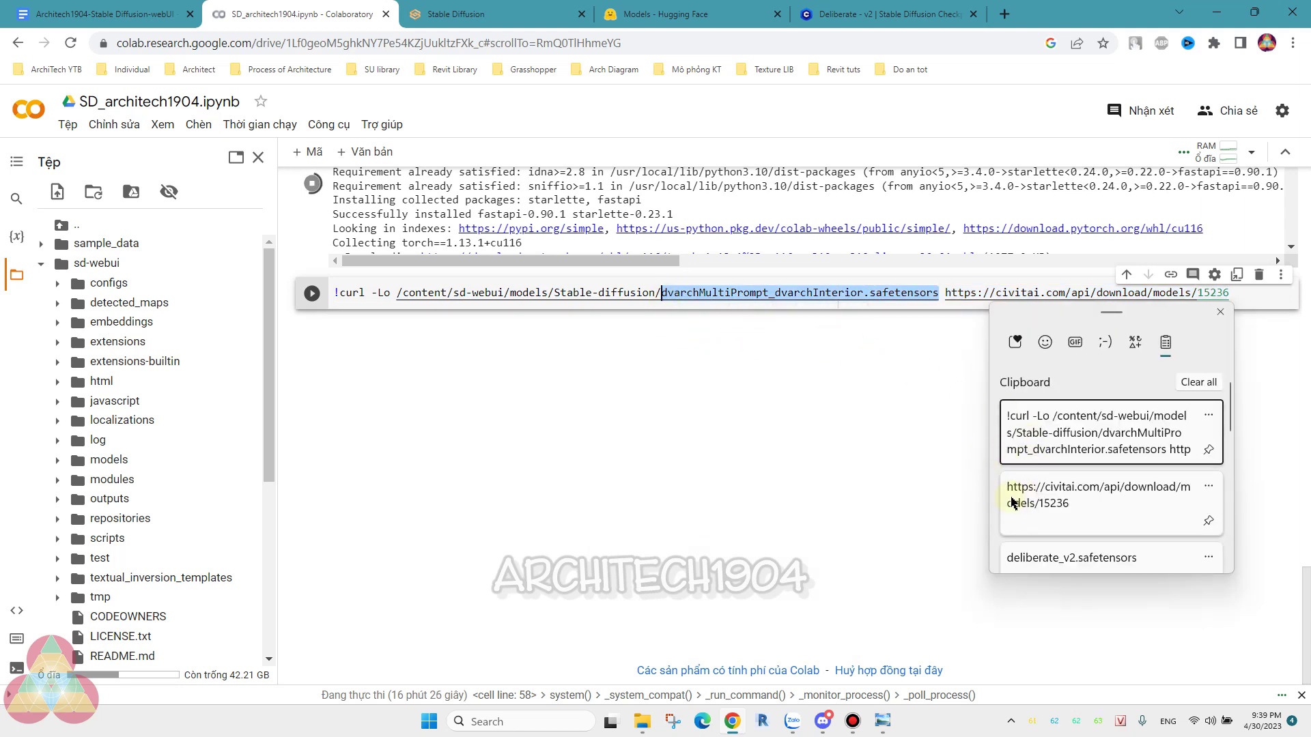
click(1071, 557)
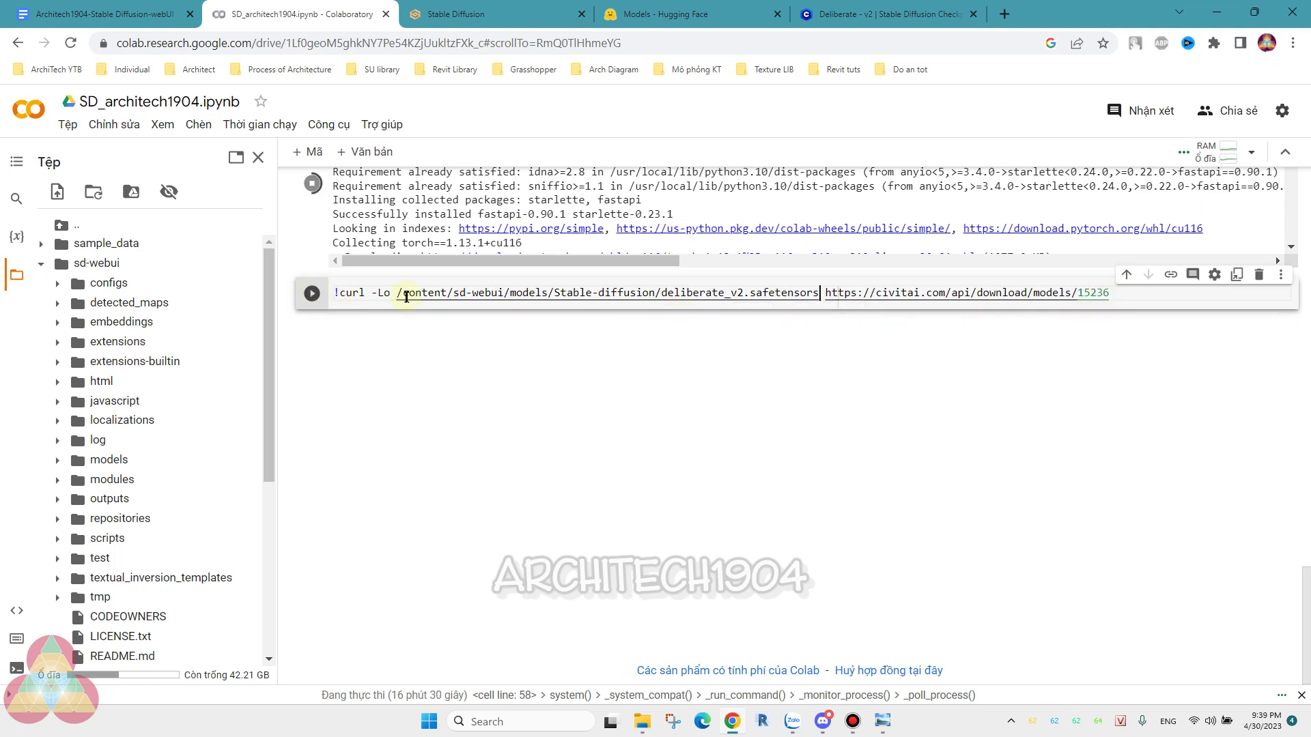
click(1120, 293)
key(ctrl+a)
key(ctrl+c)
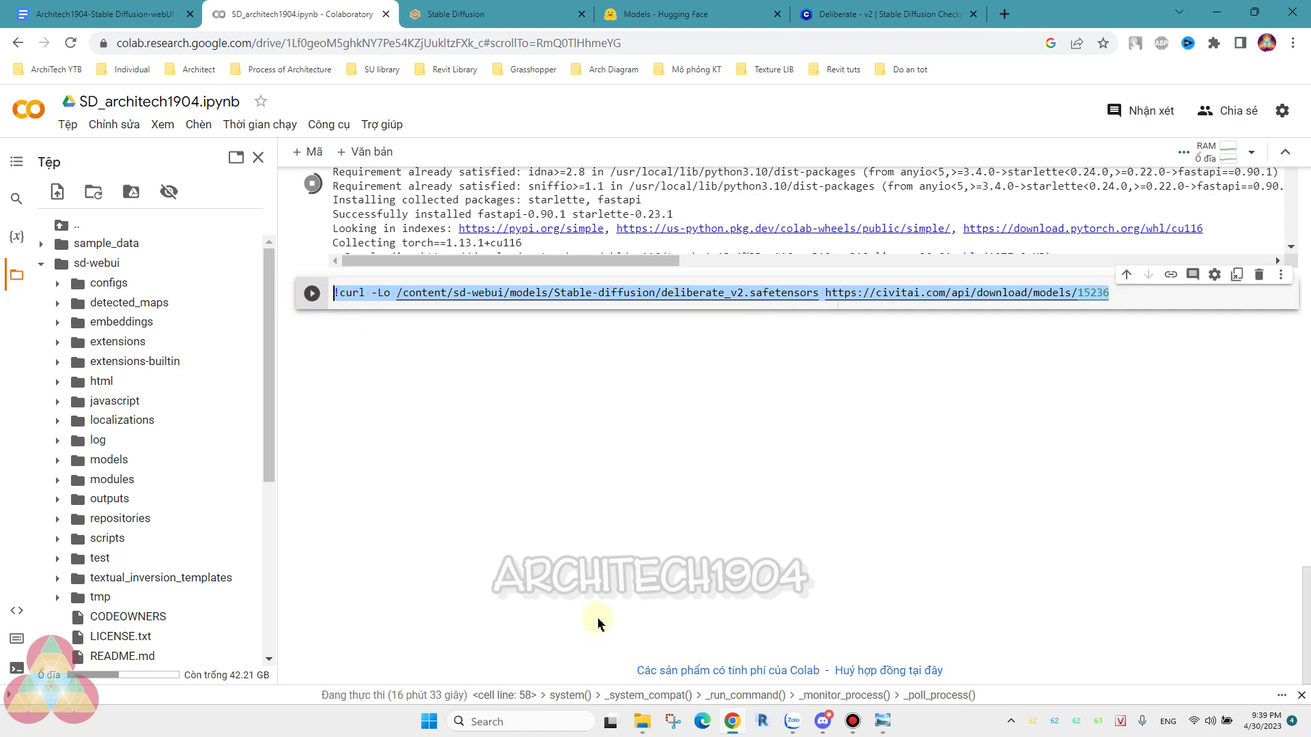
- Paste the deliberate_v2 download command on a new line after the 32534 link in Google Docs
click(76, 13)
scroll(519, 418, down, 5)
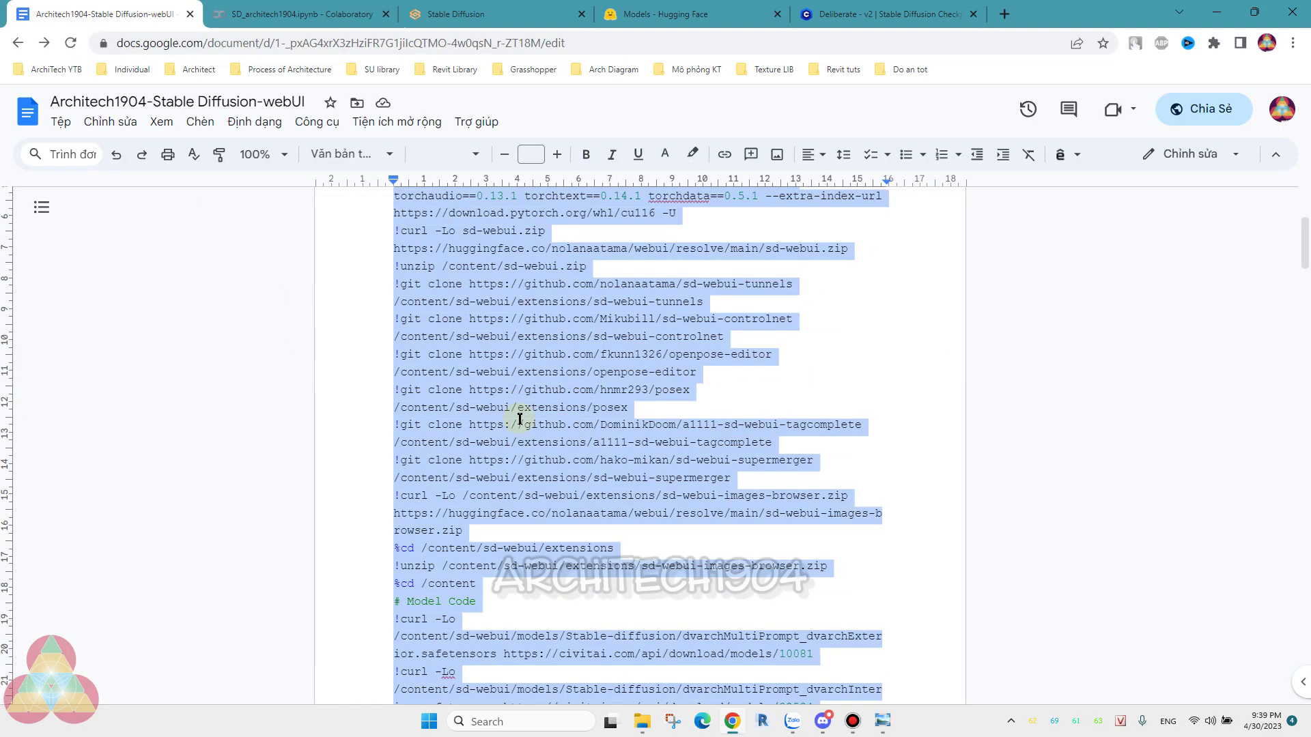
scroll(519, 420, down, 1)
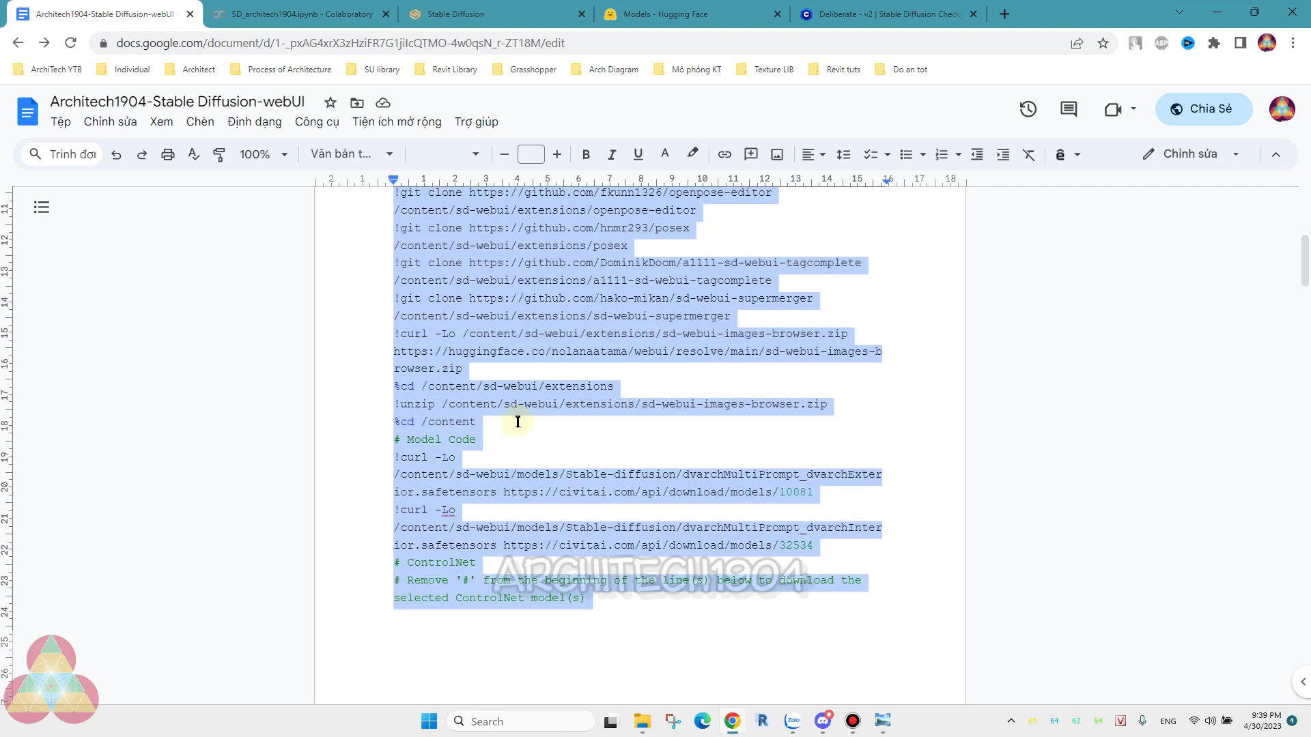
click(838, 551)
key(Return)
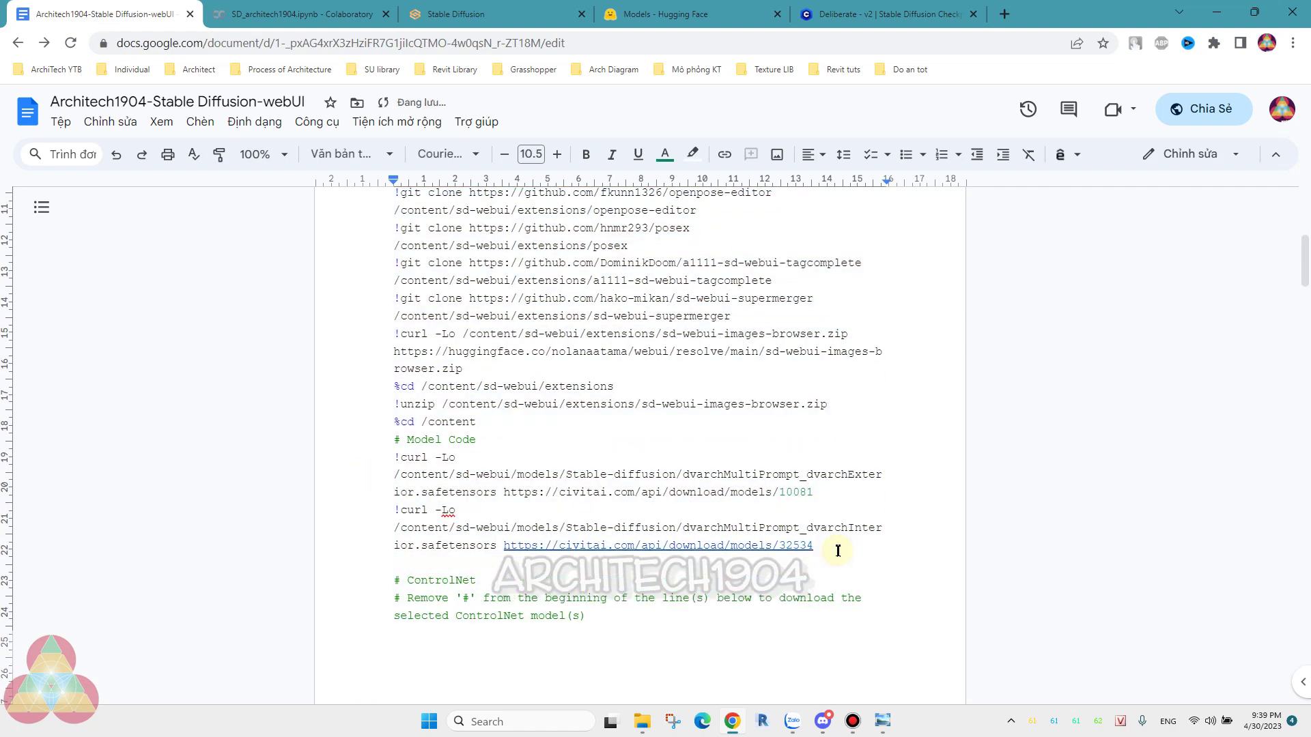
key(ctrl+v)
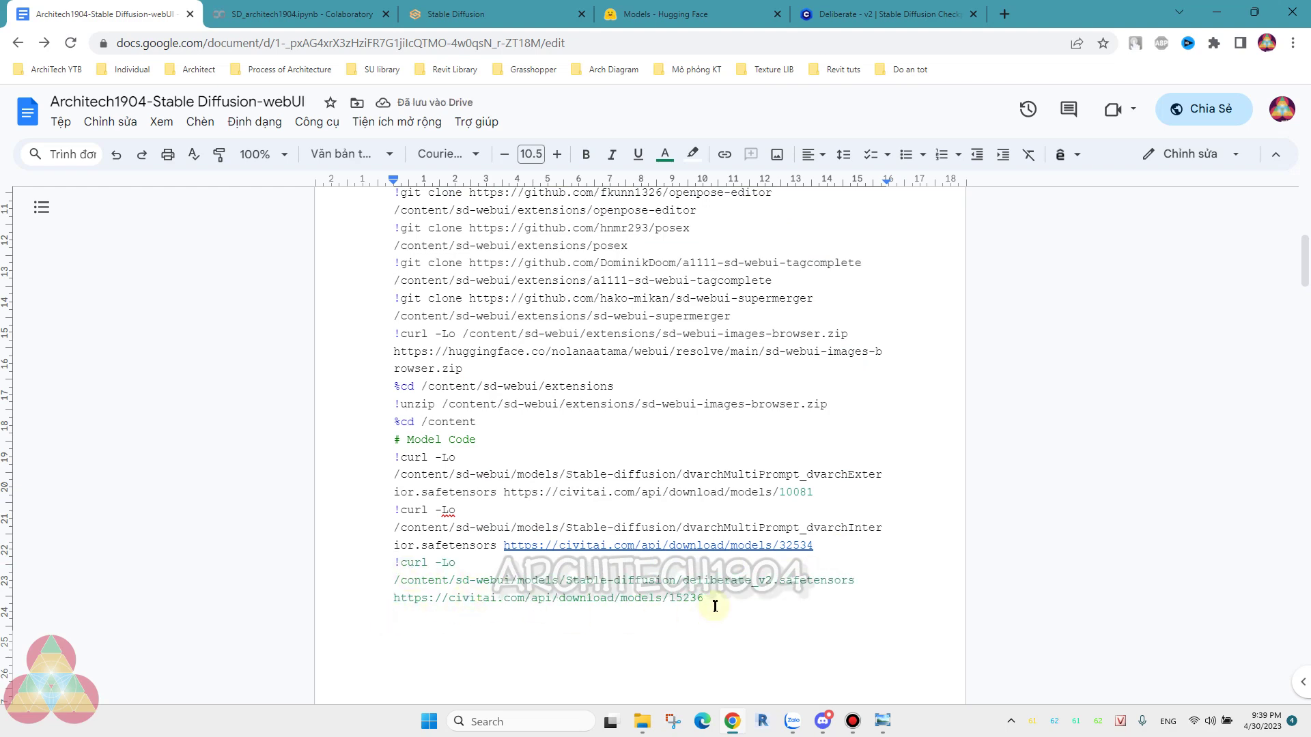
- Select the three-line deliberate_v2 command, delete it, and return to the Stable Diffusion WebUI
scroll(683, 612, down, 2)
scroll(664, 615, down, 2)
scroll(478, 478, up, 1)
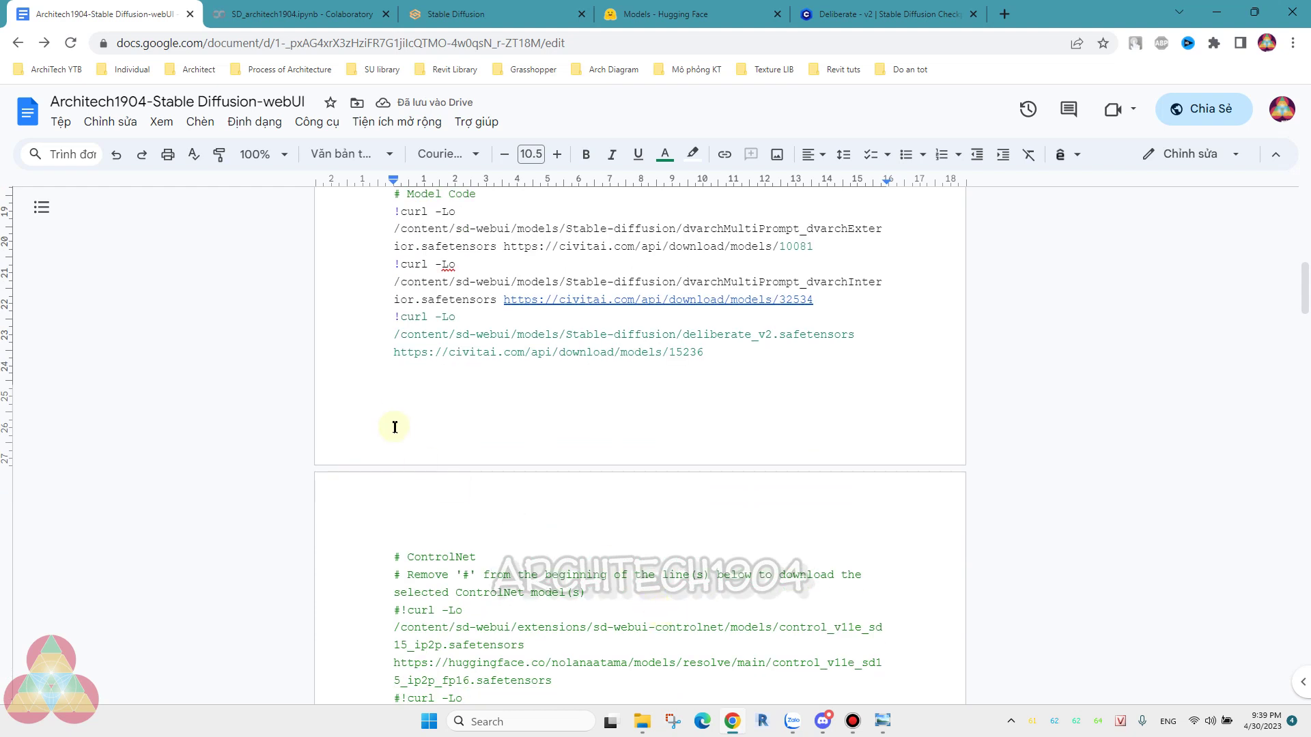
drag(723, 356, 458, 334)
click(608, 424)
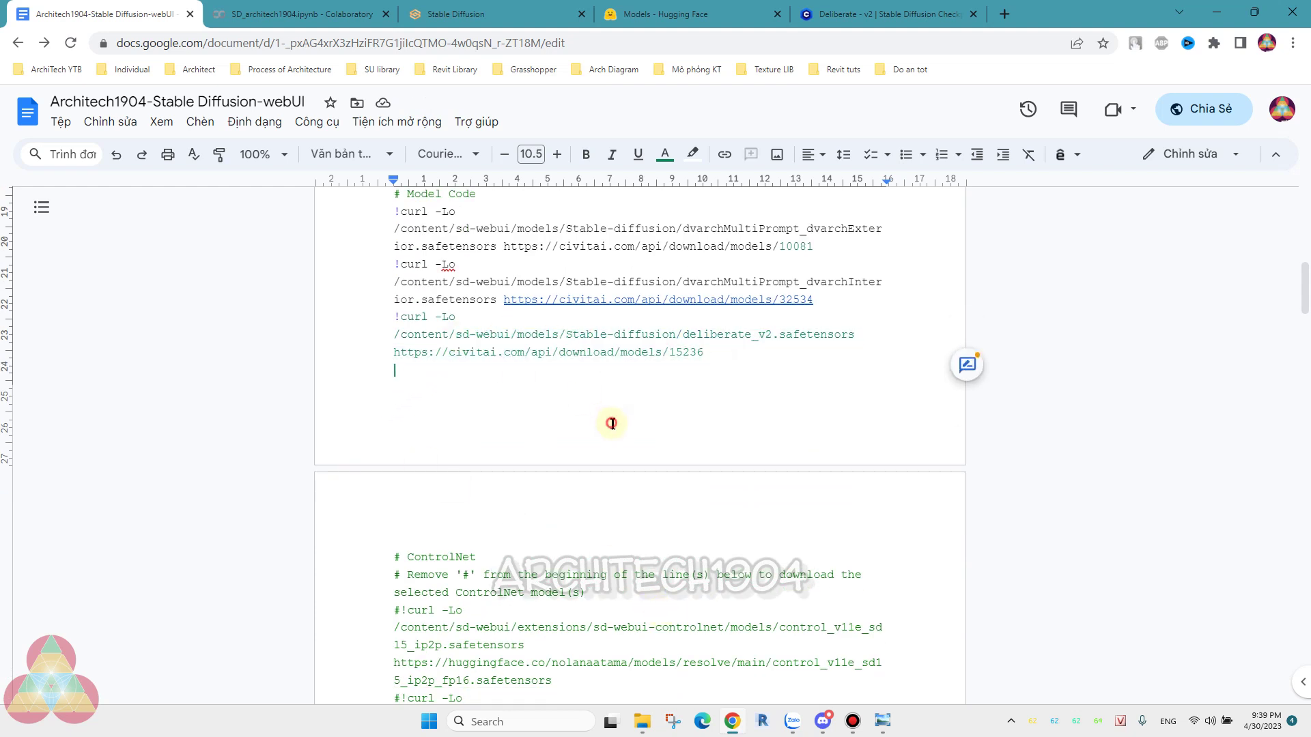
click(738, 357)
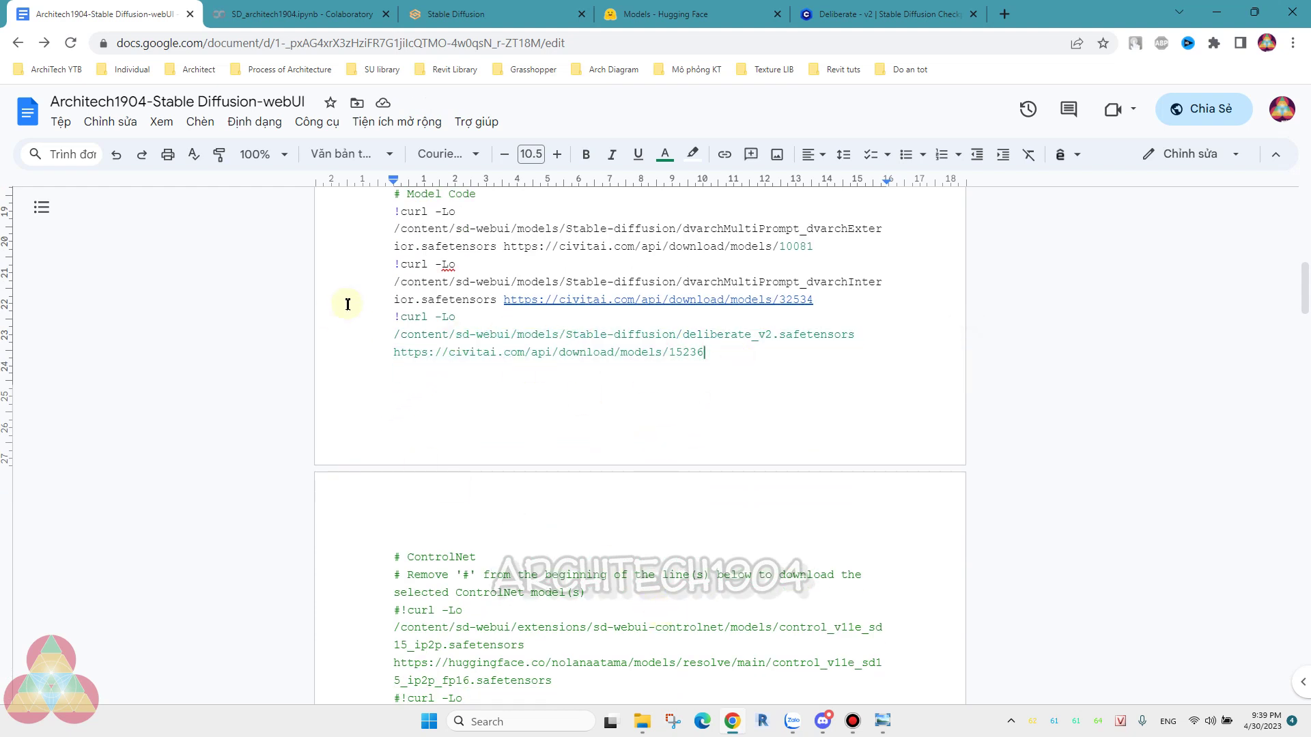
drag(725, 357, 396, 319)
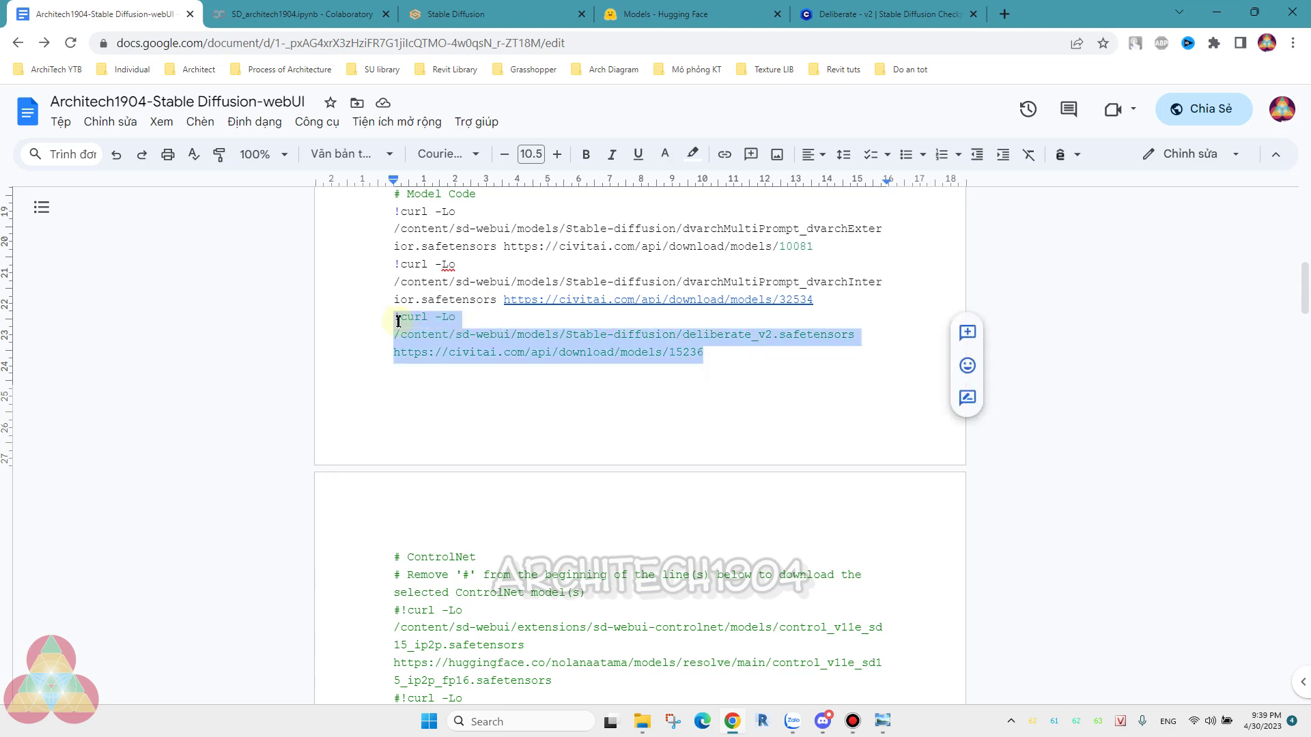
scroll(402, 328, up, 3)
key(Delete)
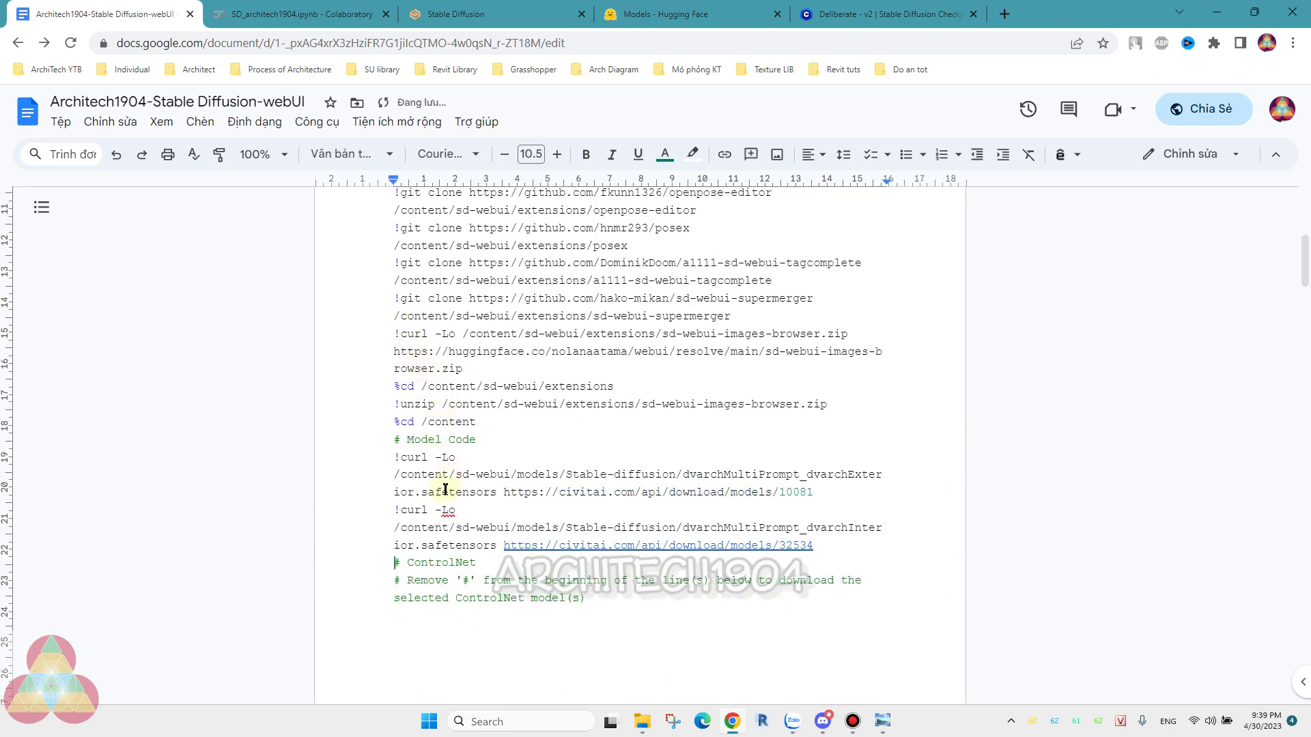
click(471, 14)
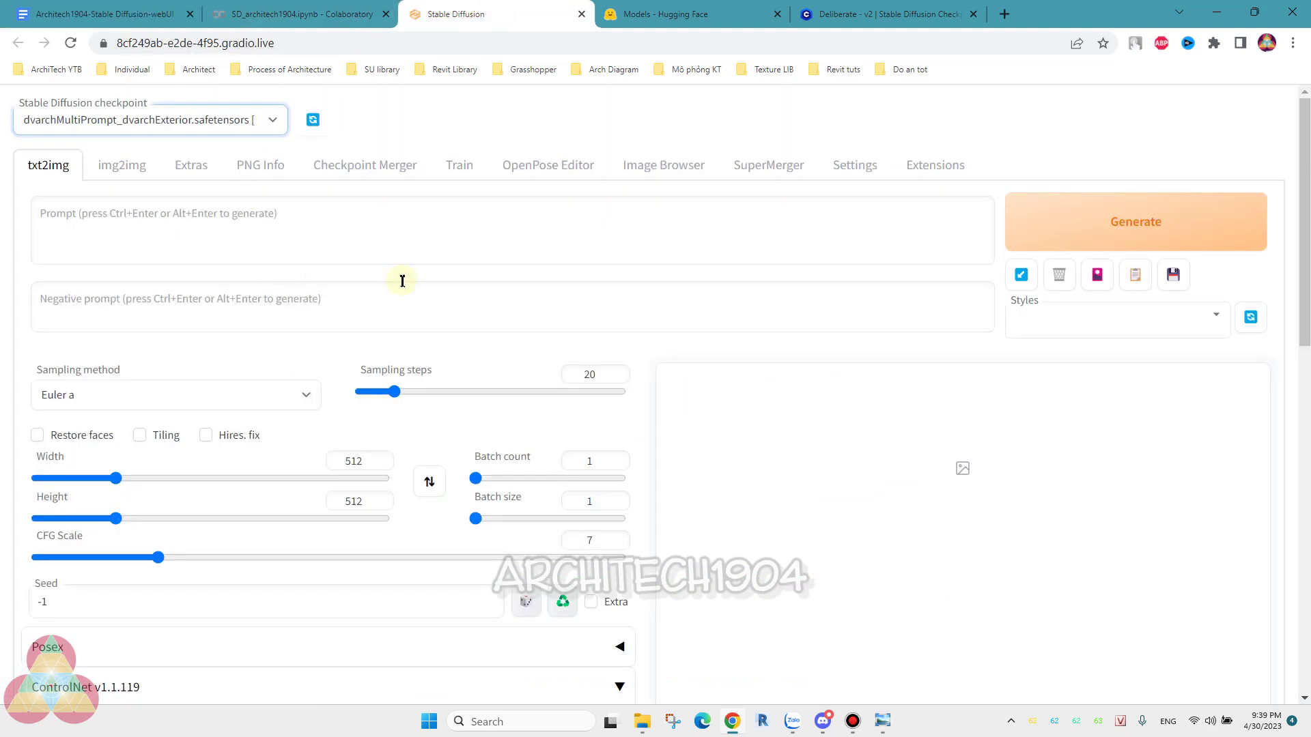
- Open the WebUI's ControlNet Model dropdown to confirm the canny and mlsd models, then scroll back up
click(252, 13)
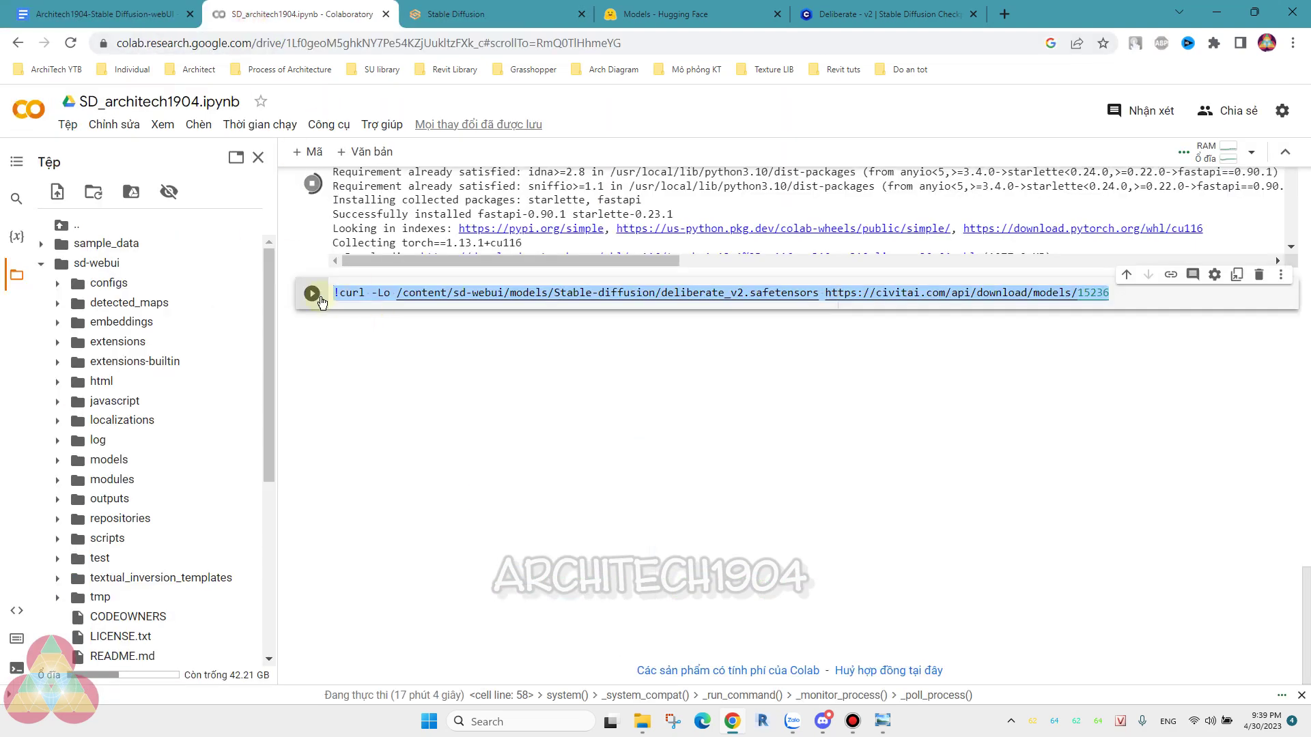
click(484, 6)
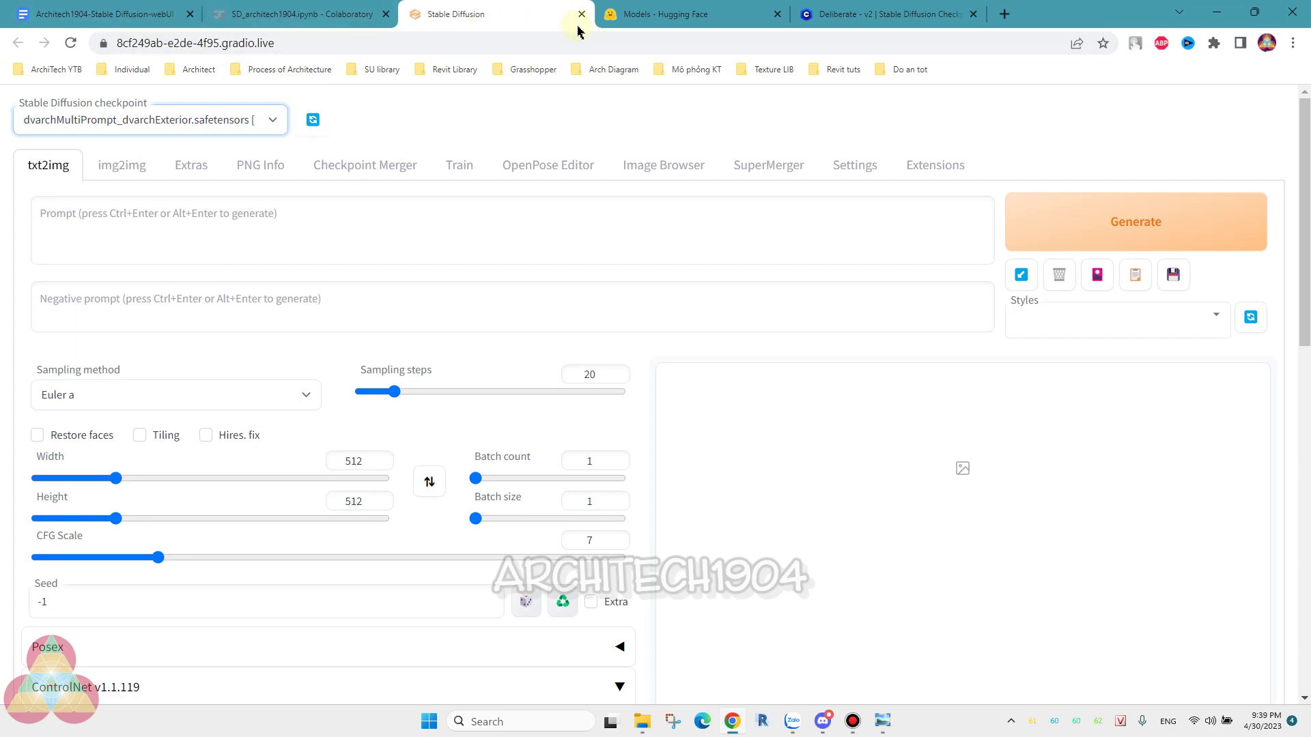
scroll(565, 401, down, 2)
scroll(410, 474, down, 3)
scroll(409, 475, down, 6)
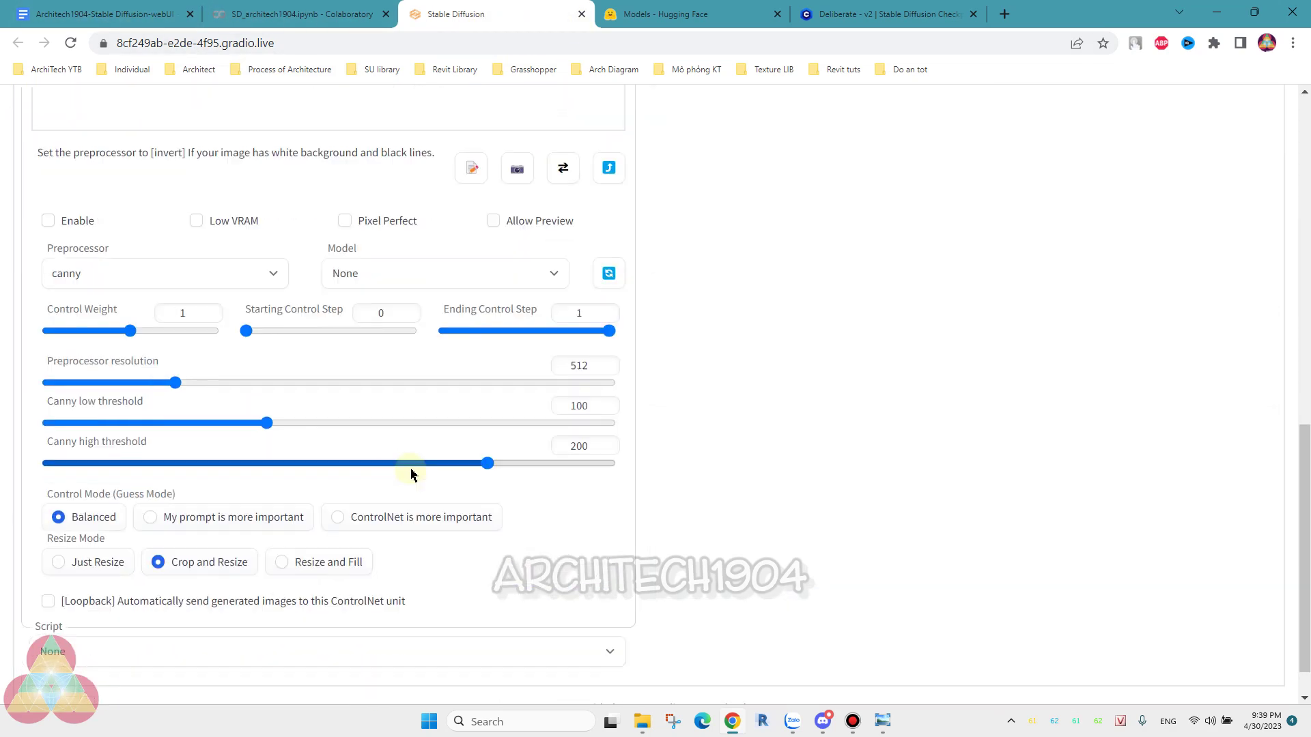
scroll(410, 473, down, 1)
scroll(413, 468, up, 2)
click(404, 308)
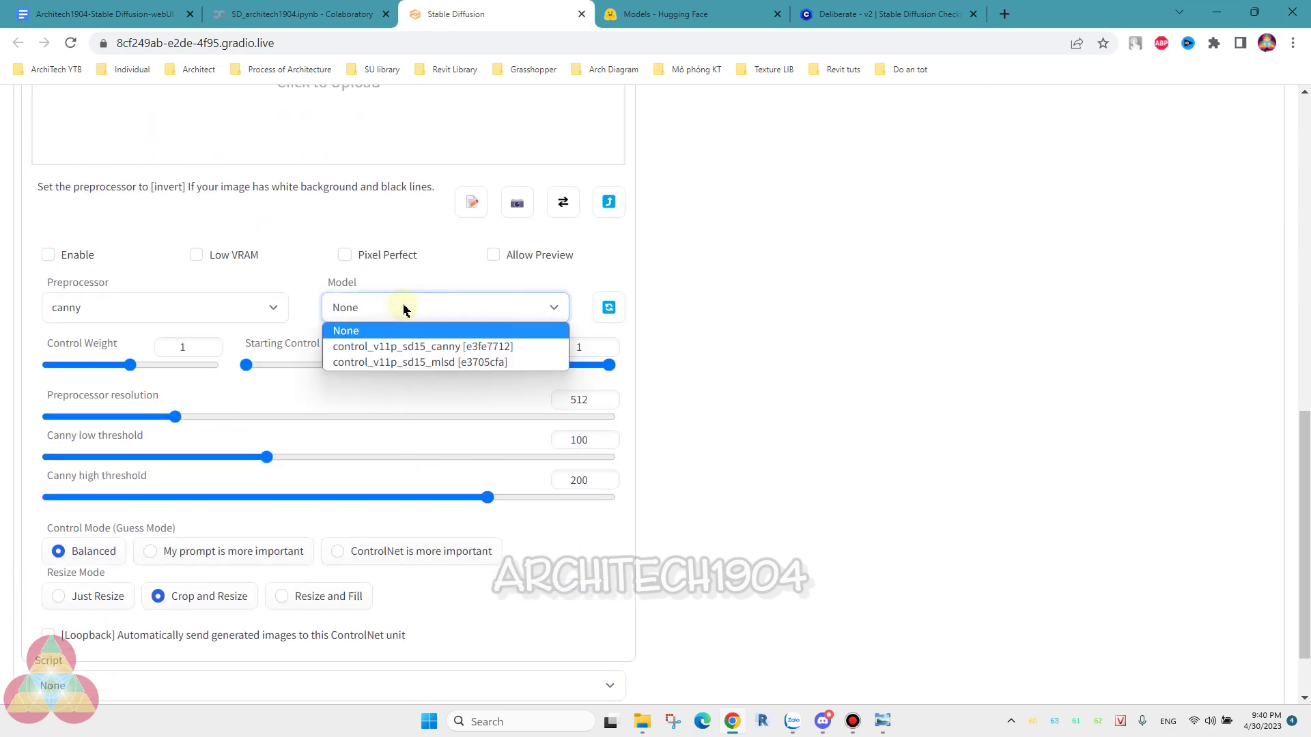
scroll(375, 284, up, 9)
scroll(252, 198, up, 2)
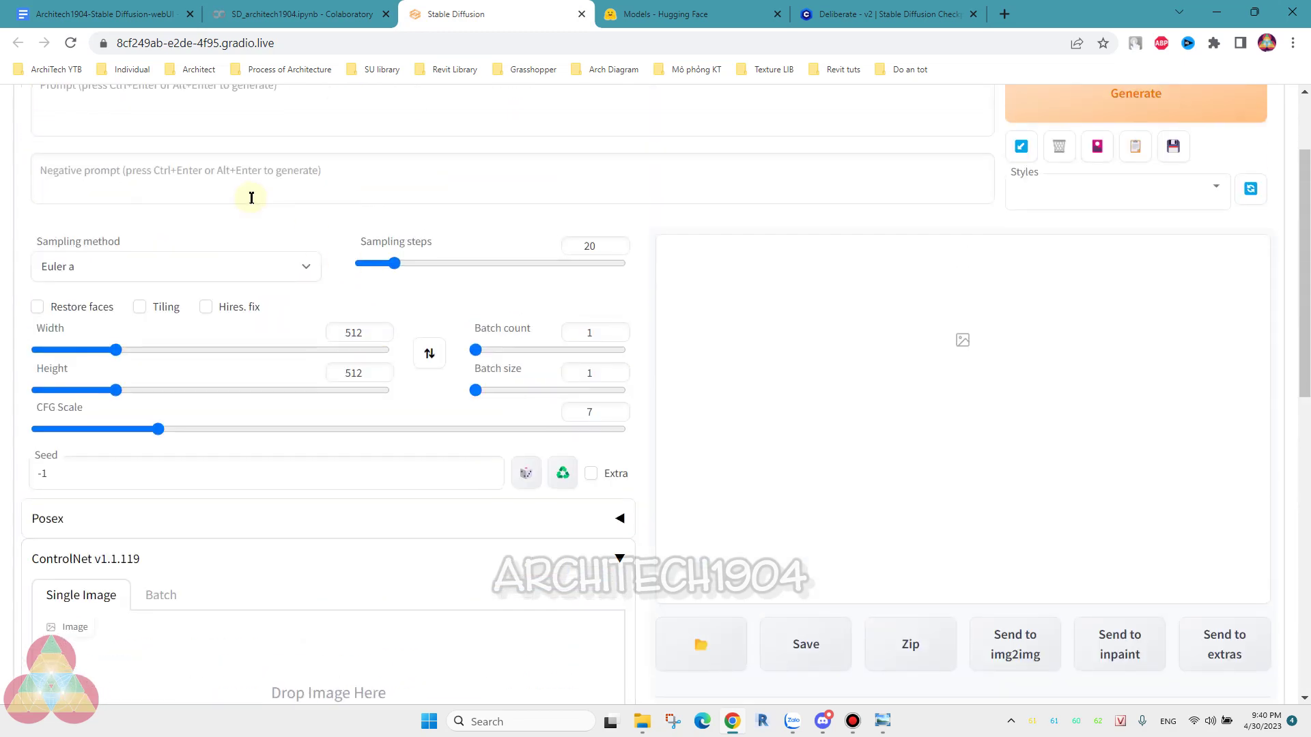
scroll(251, 198, up, 2)
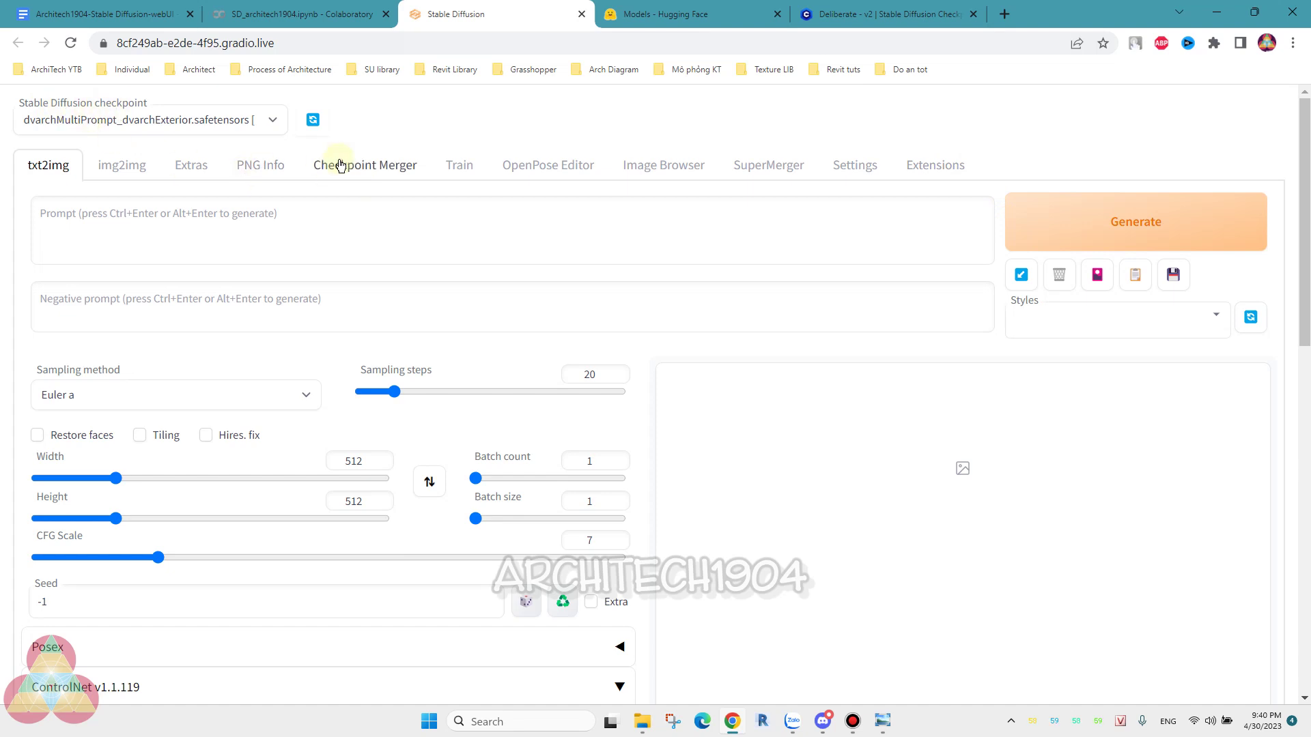
- In a new tab, Google 'stable diffusion colab webui', then return to the Stable Diffusion WebUI
click(1007, 14)
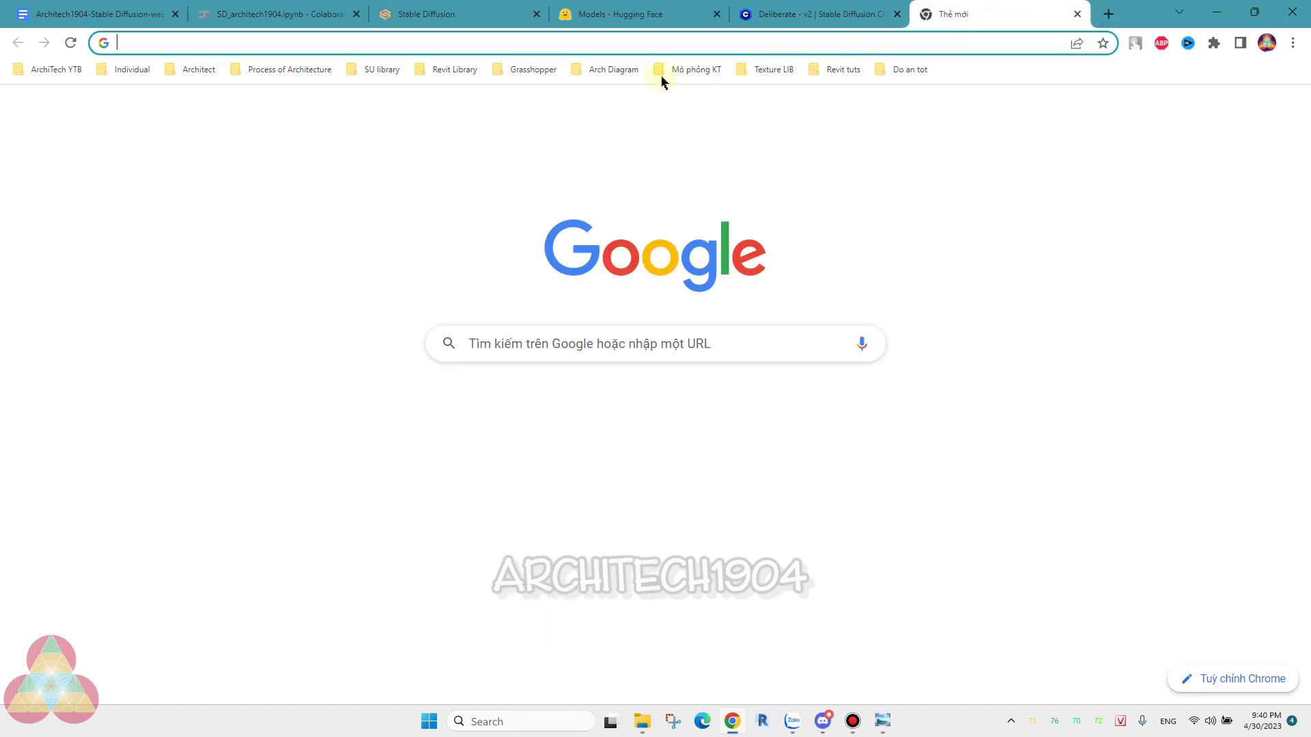
click(531, 345)
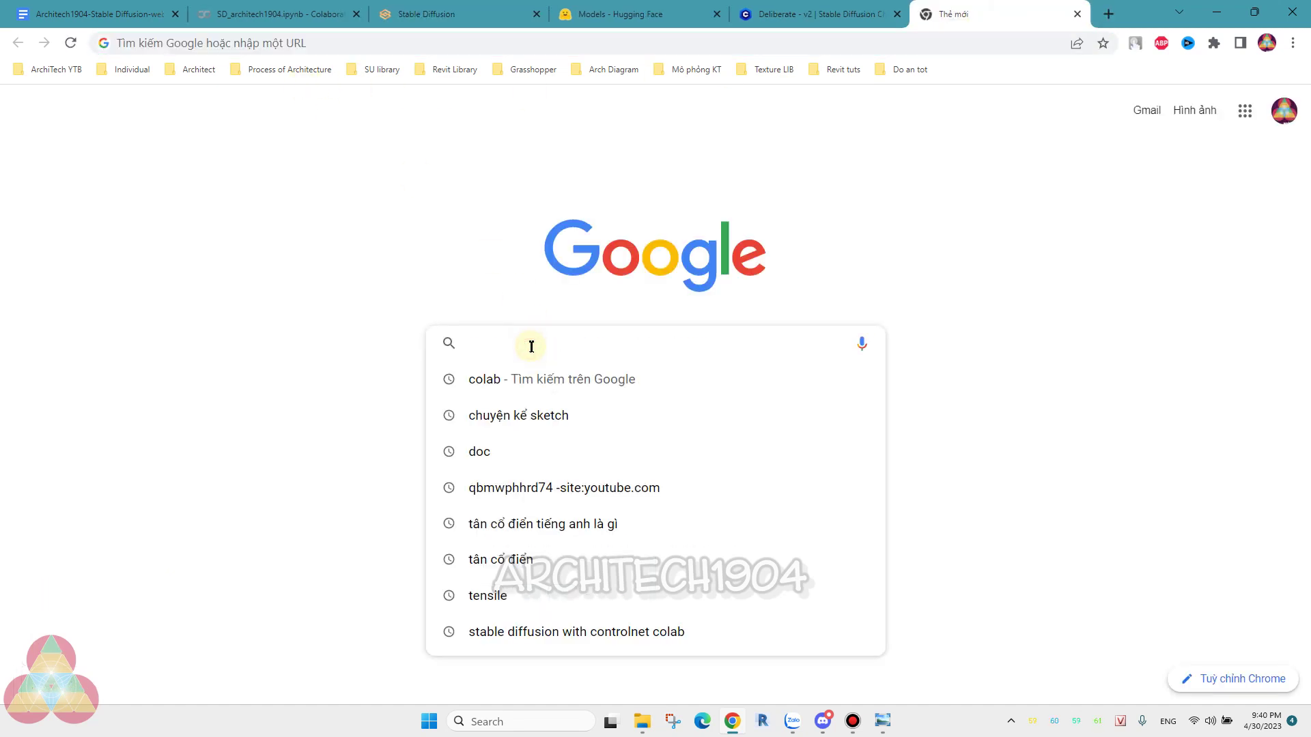
click(203, 358)
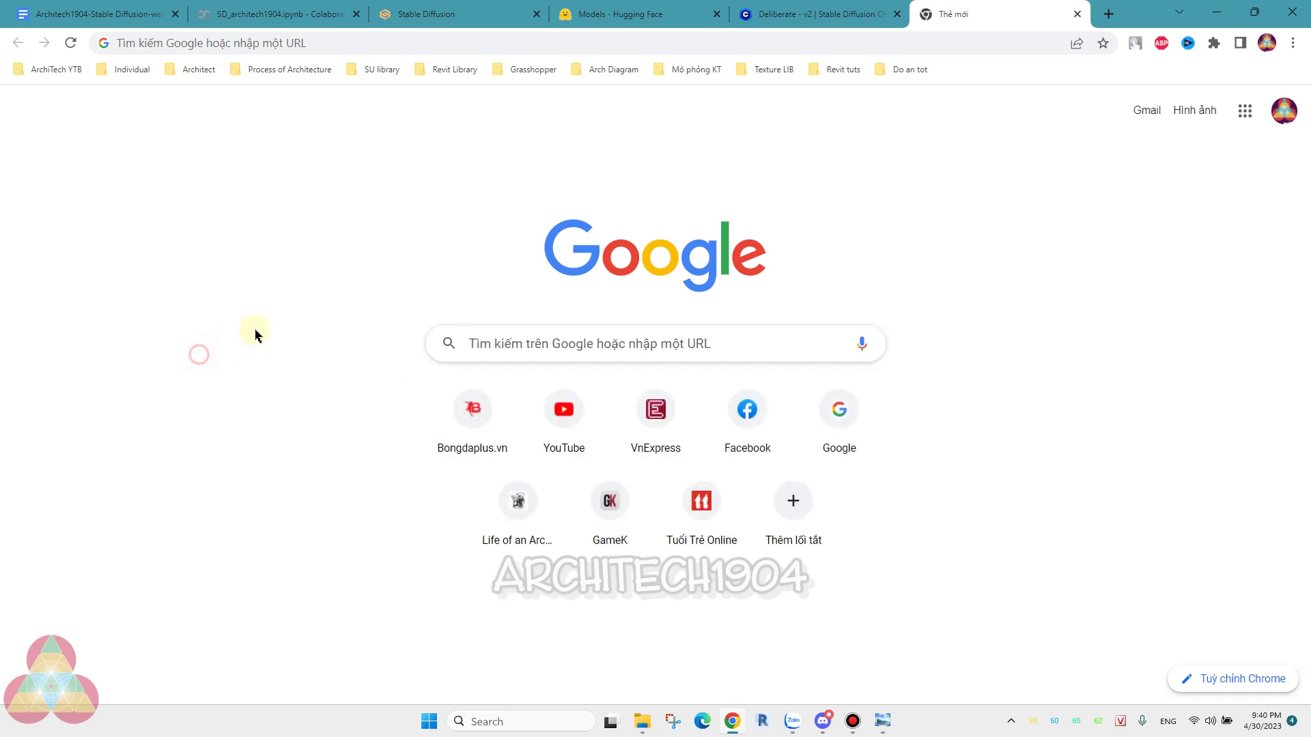
click(485, 342)
text(st)
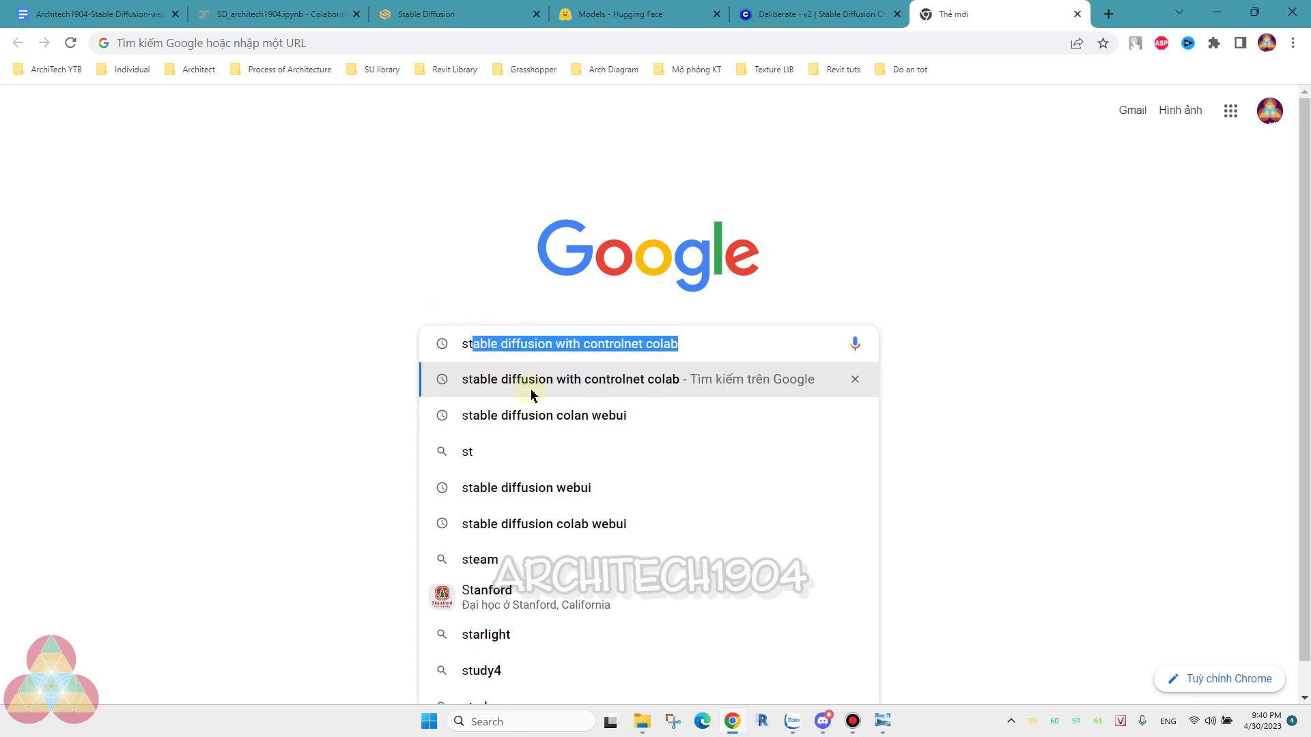
mouse_move(604, 524)
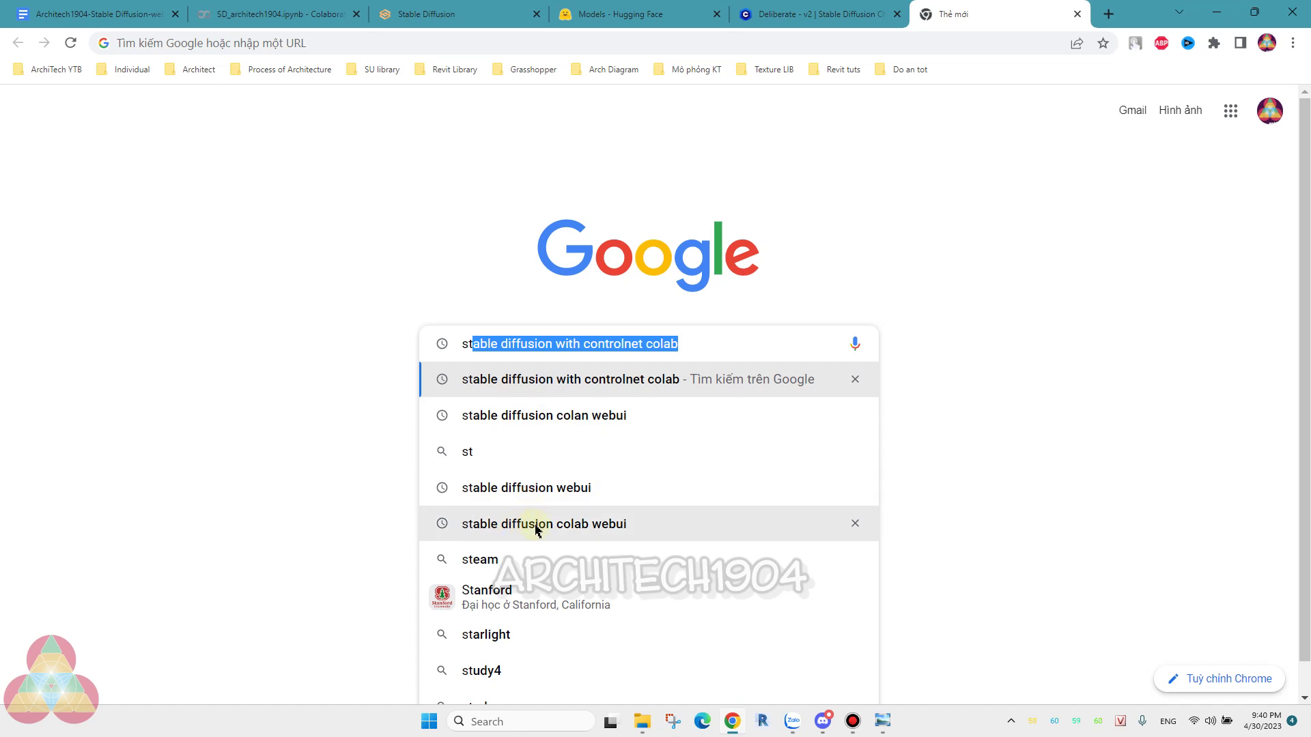
click(605, 524)
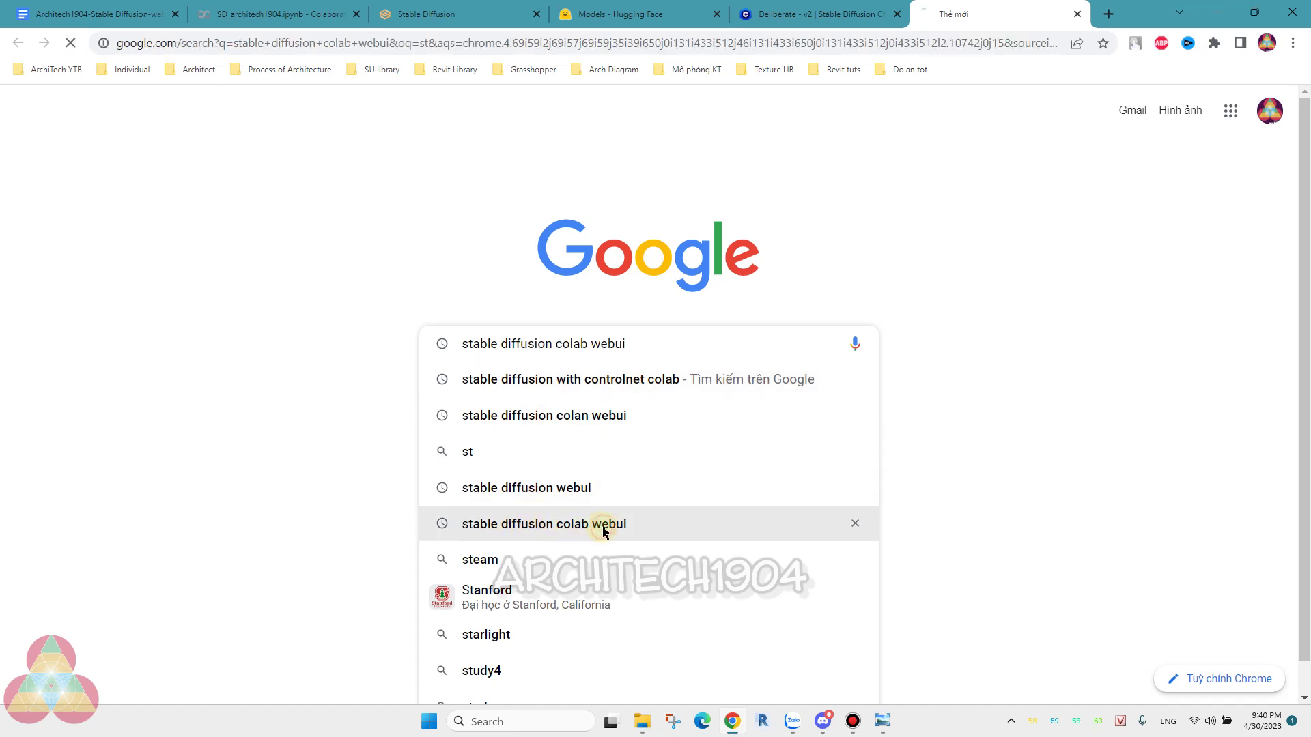
click(444, 14)
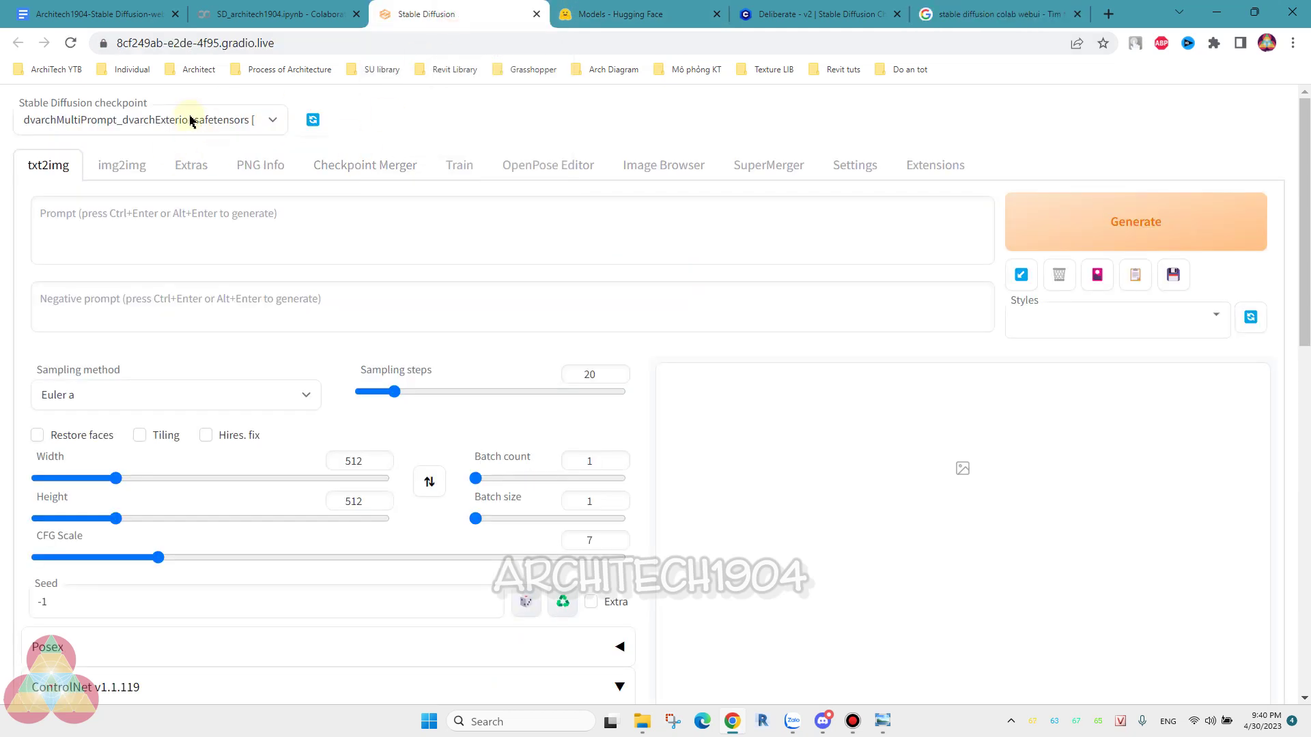
mouse_move(994, 13)
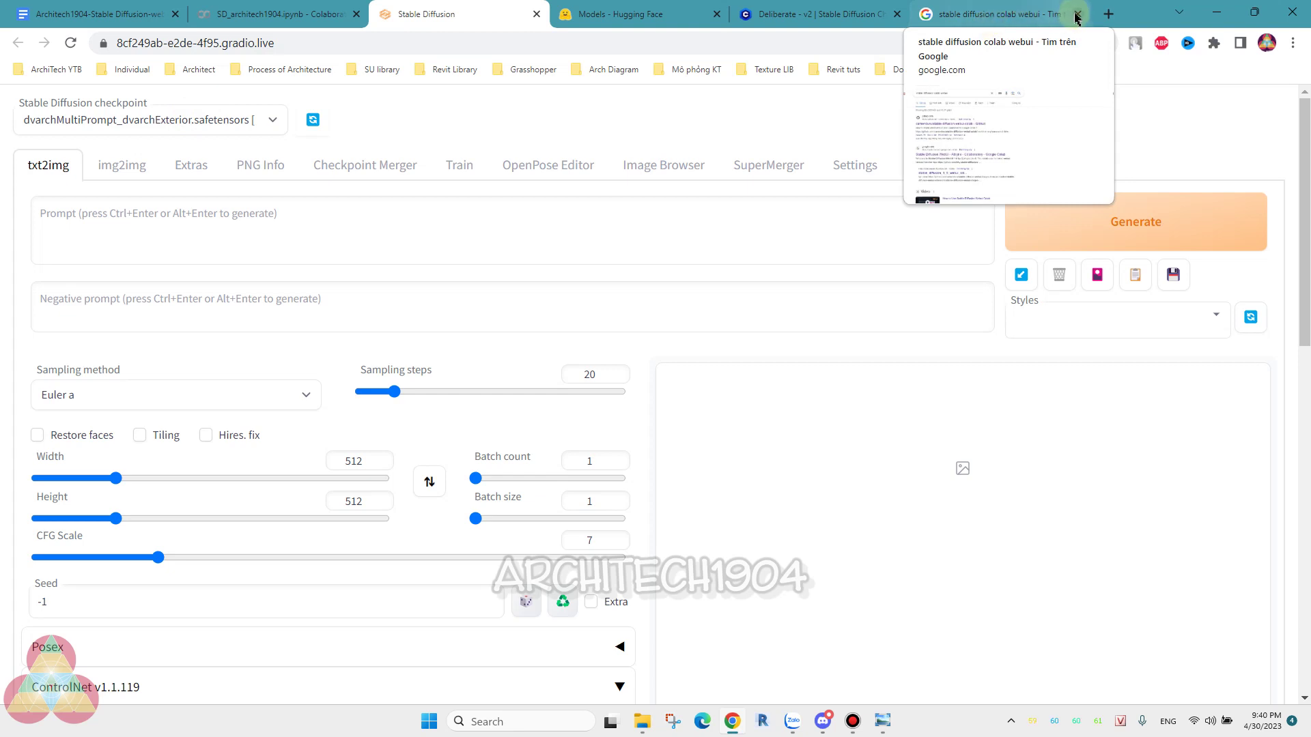
- Close the 'stable diffusion colab webui' Google search tab, leaving the txt2img page
click(1076, 15)
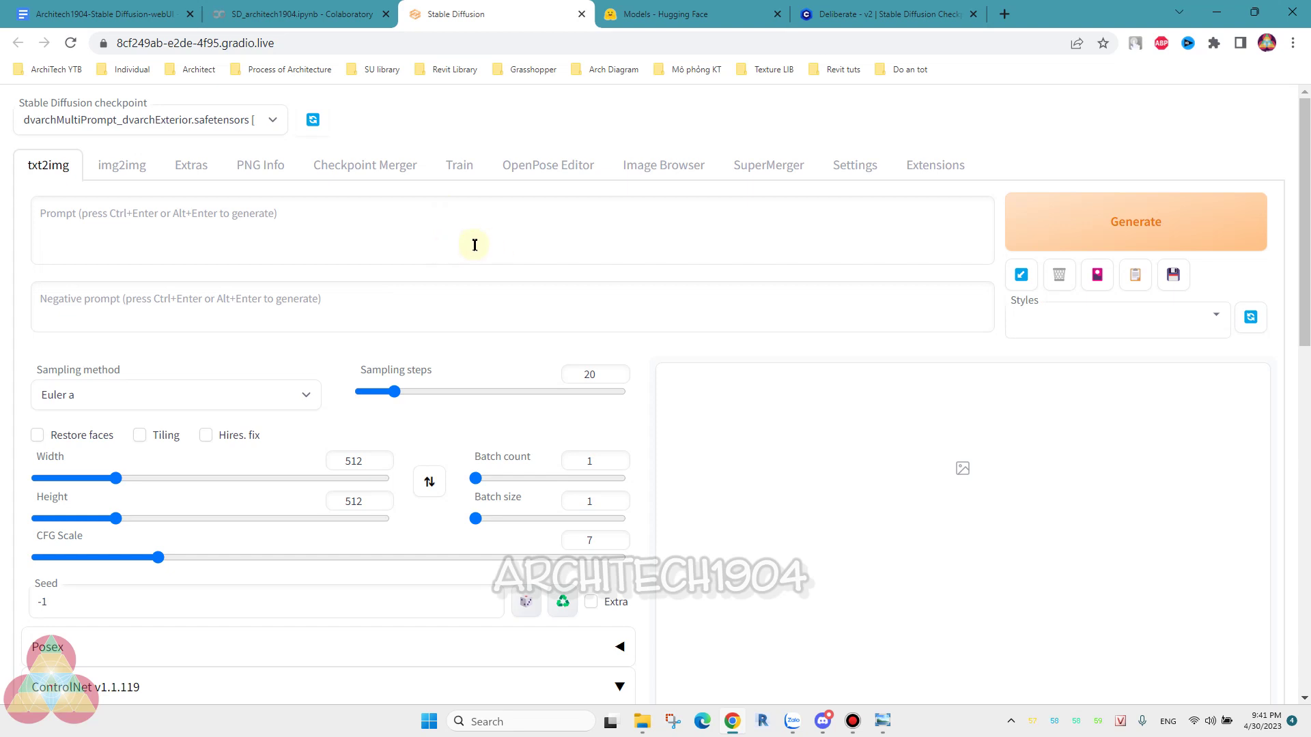
mouse_move(641, 721)
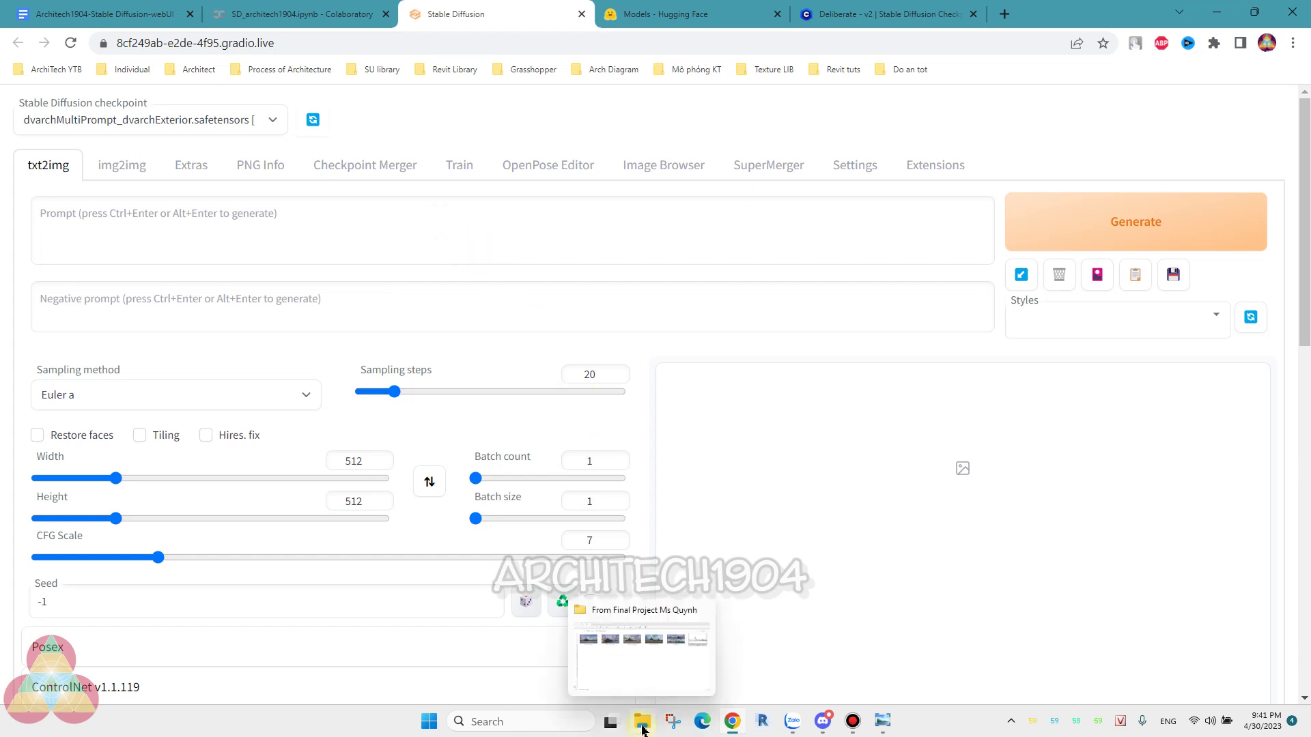
- Open the final-project image folder and view the tensile-roof sketch full size
click(642, 729)
click(526, 442)
click(1137, 168)
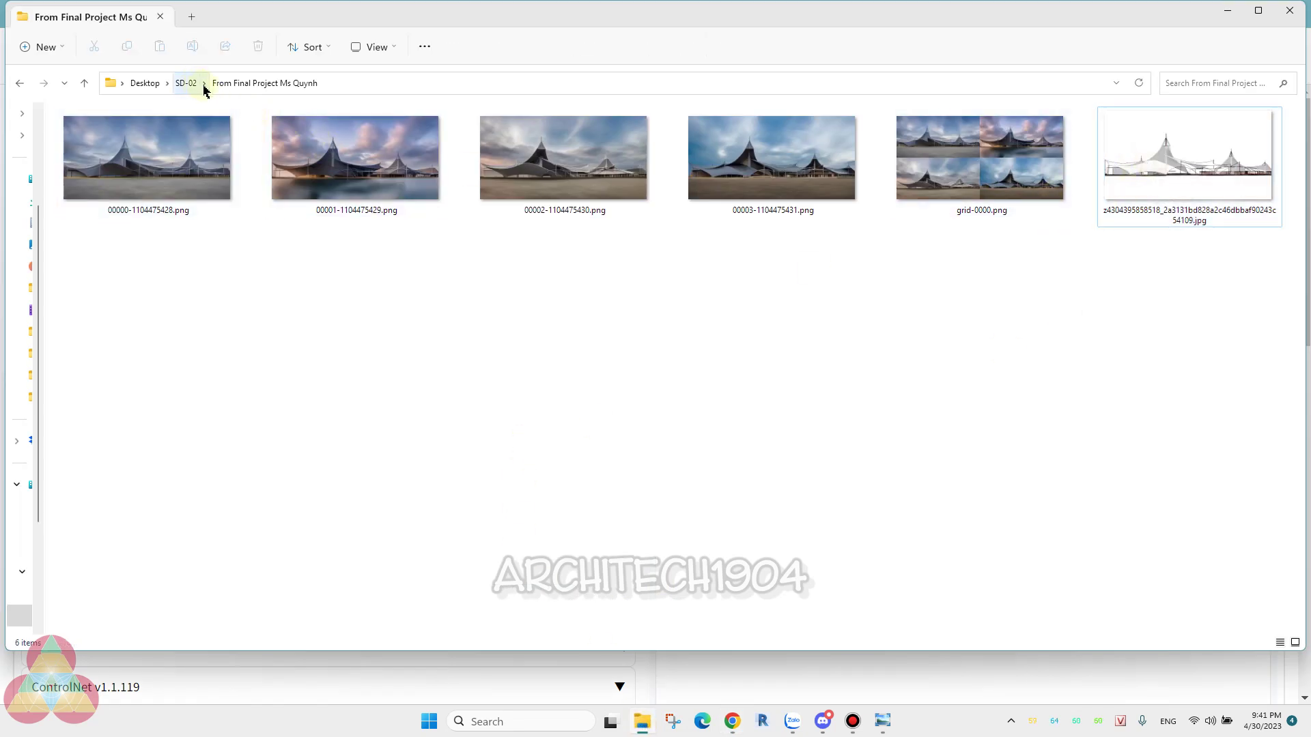
mouse_move(1188, 164)
double_click(1147, 162)
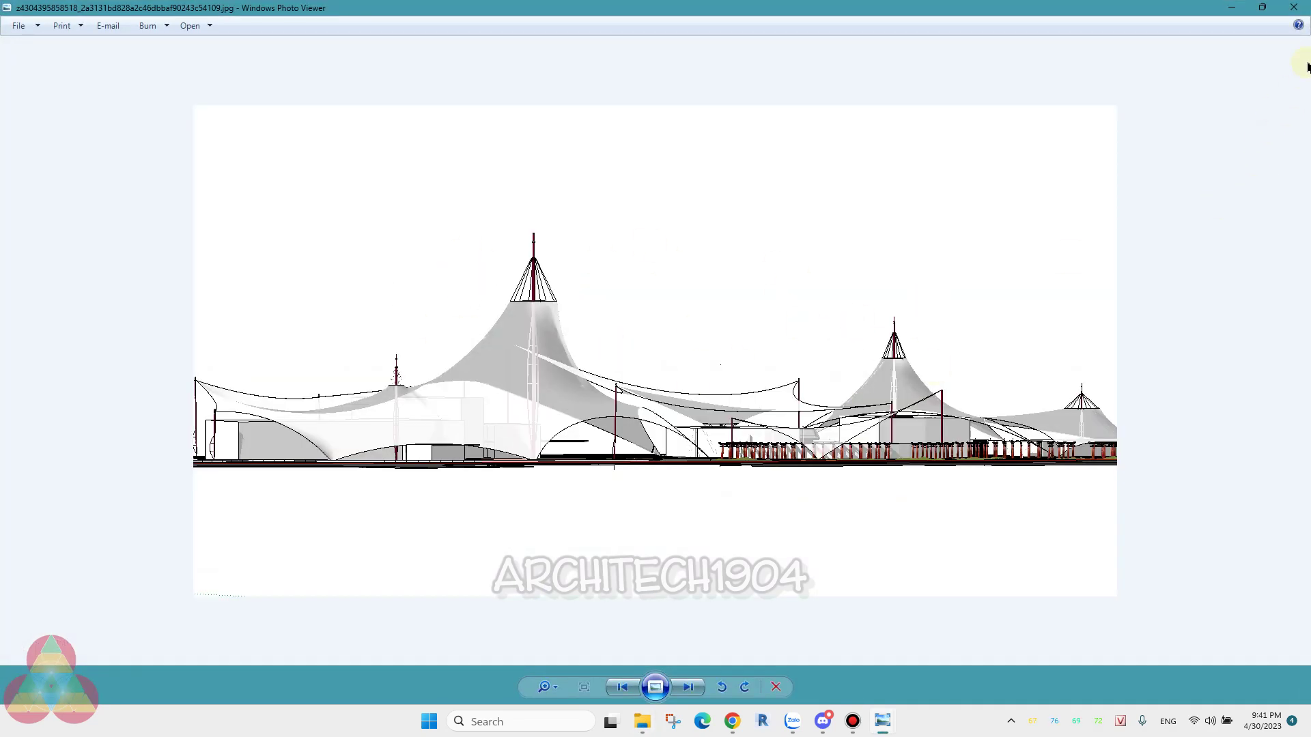
key(Escape)
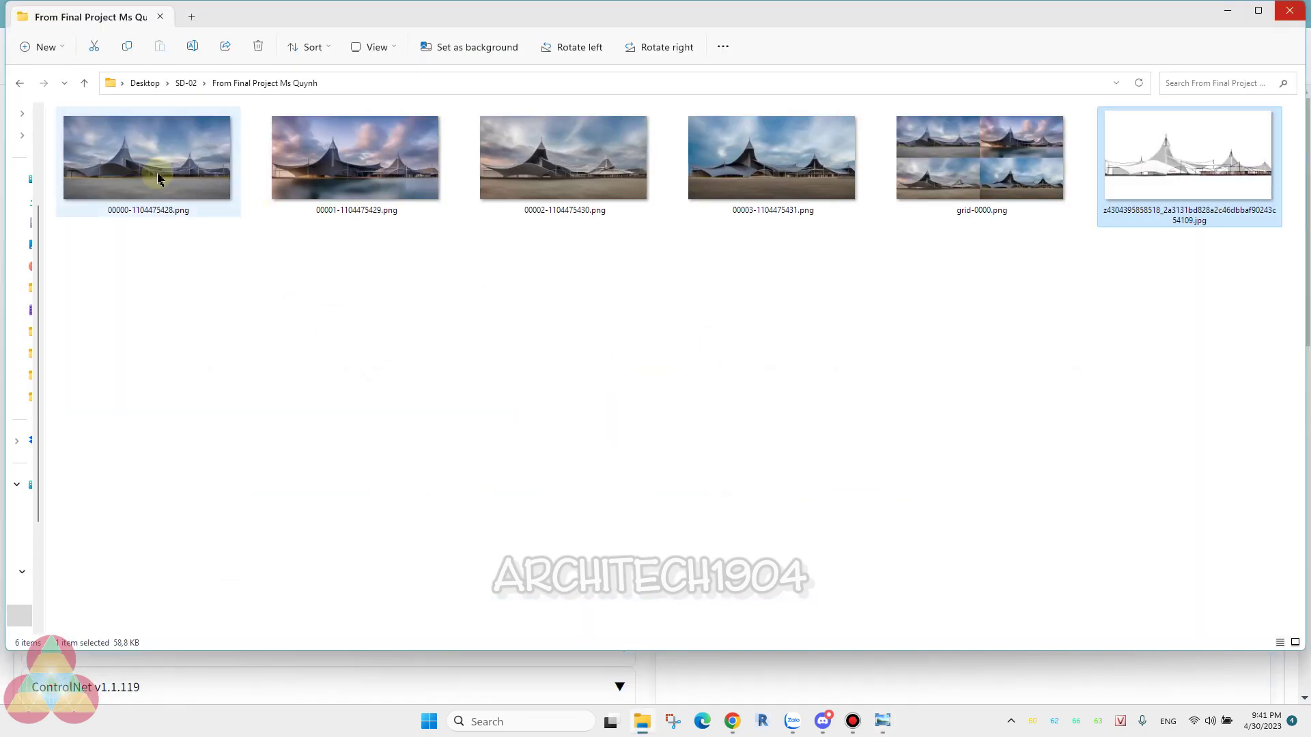
- Browse the renders starting from 00000-1104475428.png, then return to Stable Diffusion
double_click(157, 179)
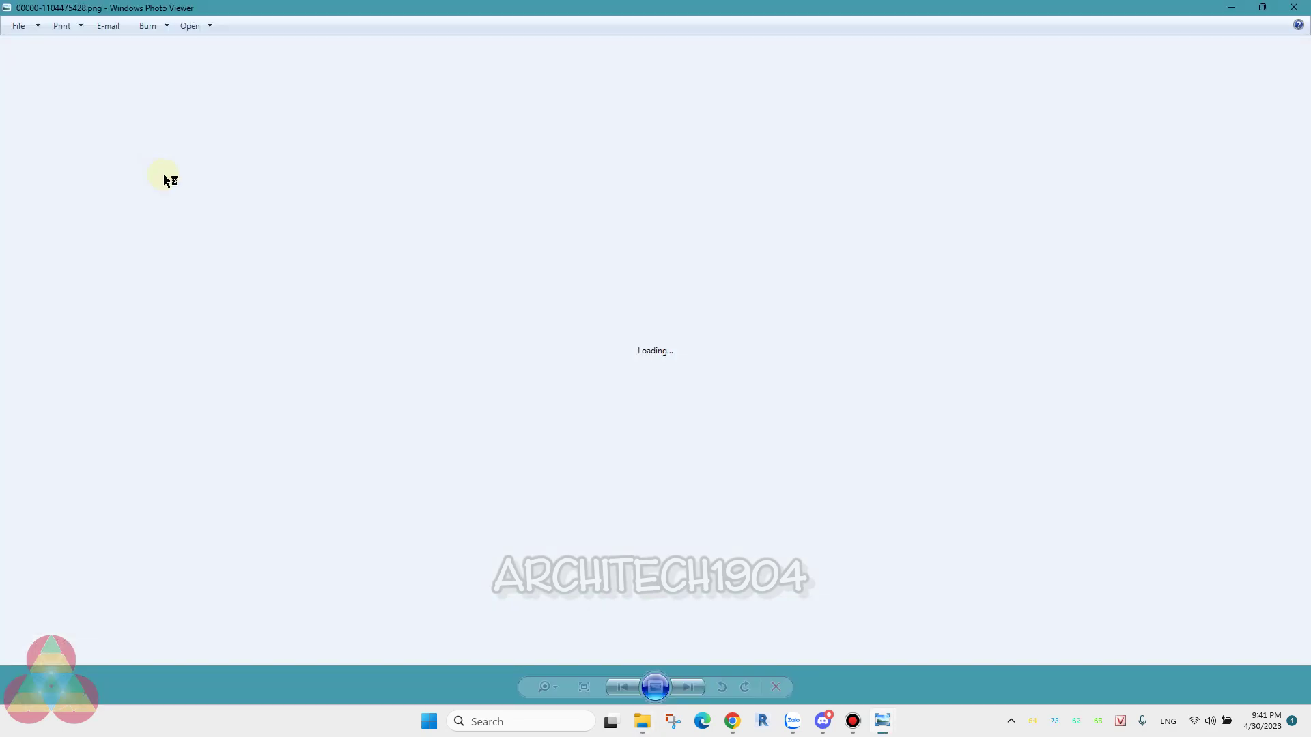
key(Right)
key(Right)
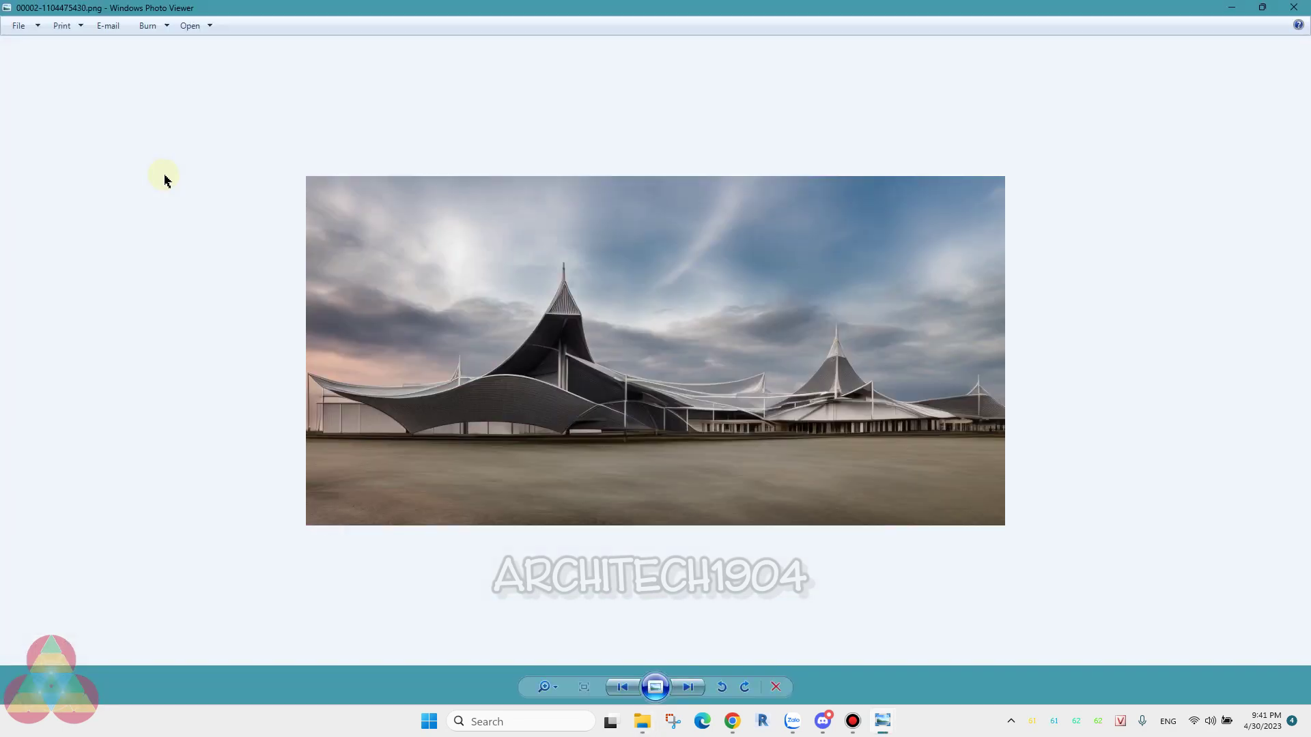
key(Right)
key(Right)
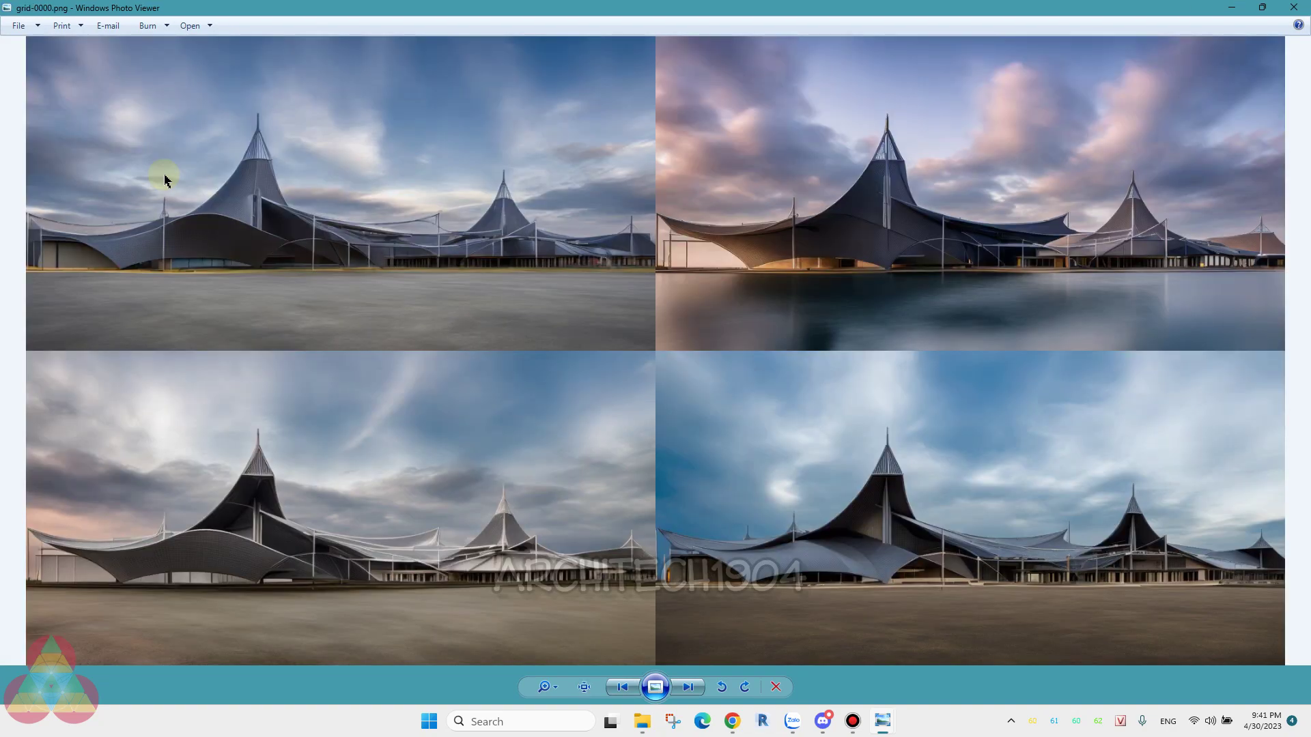
click(1294, 8)
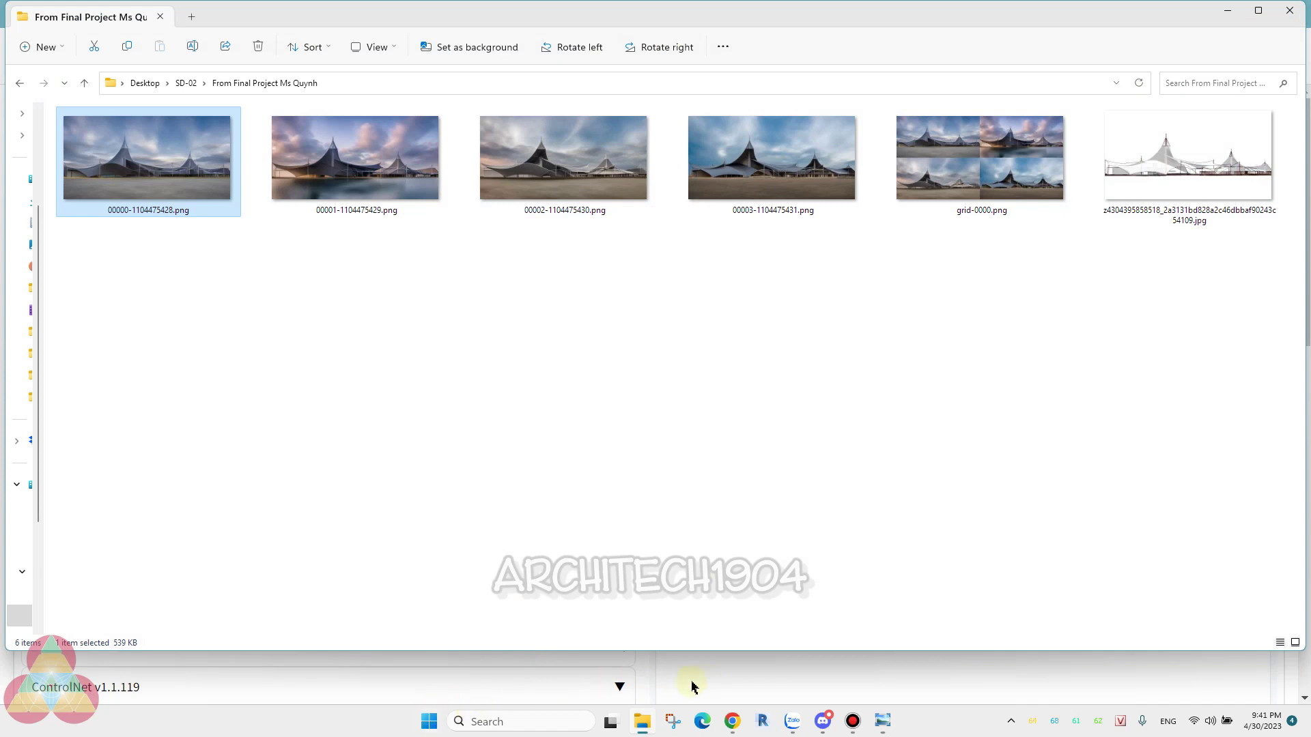
click(711, 683)
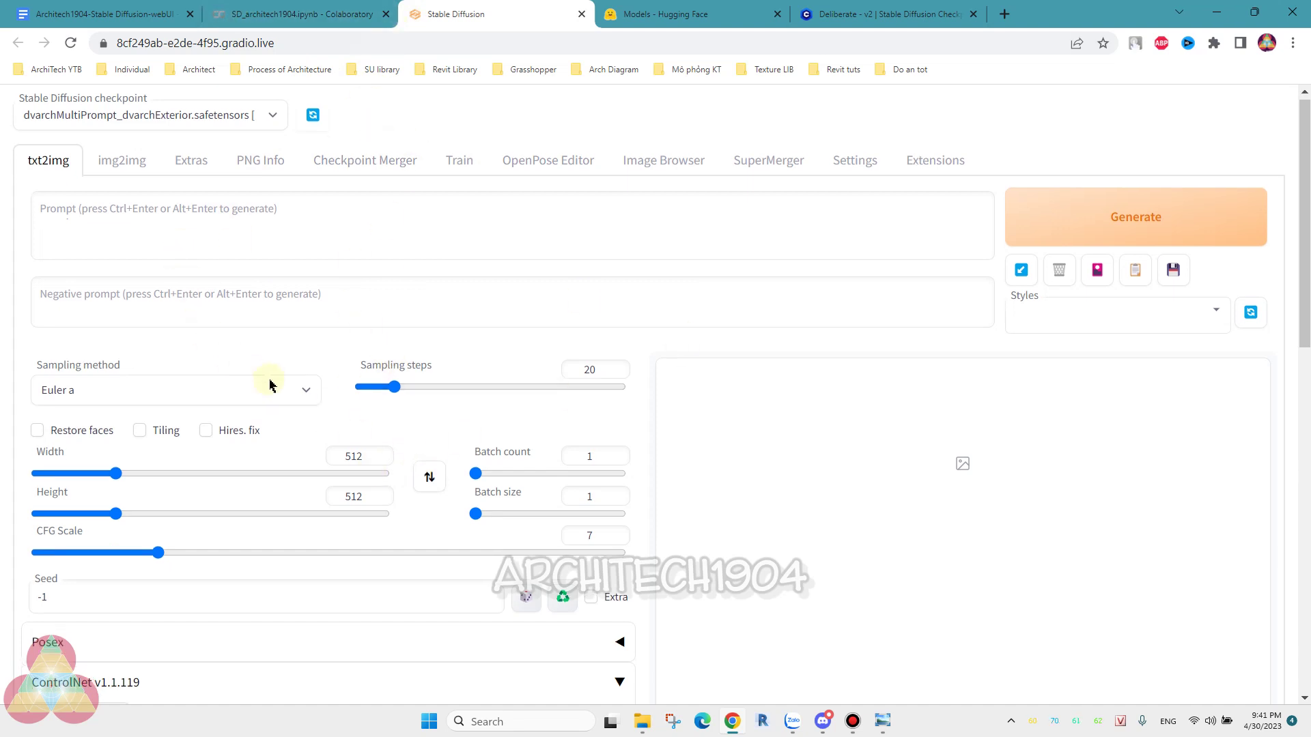
- Load the tensile-roof sketch from SD-02 > From Final Project Ms Quynh as the ControlNet image
scroll(276, 380, down, 6)
click(346, 453)
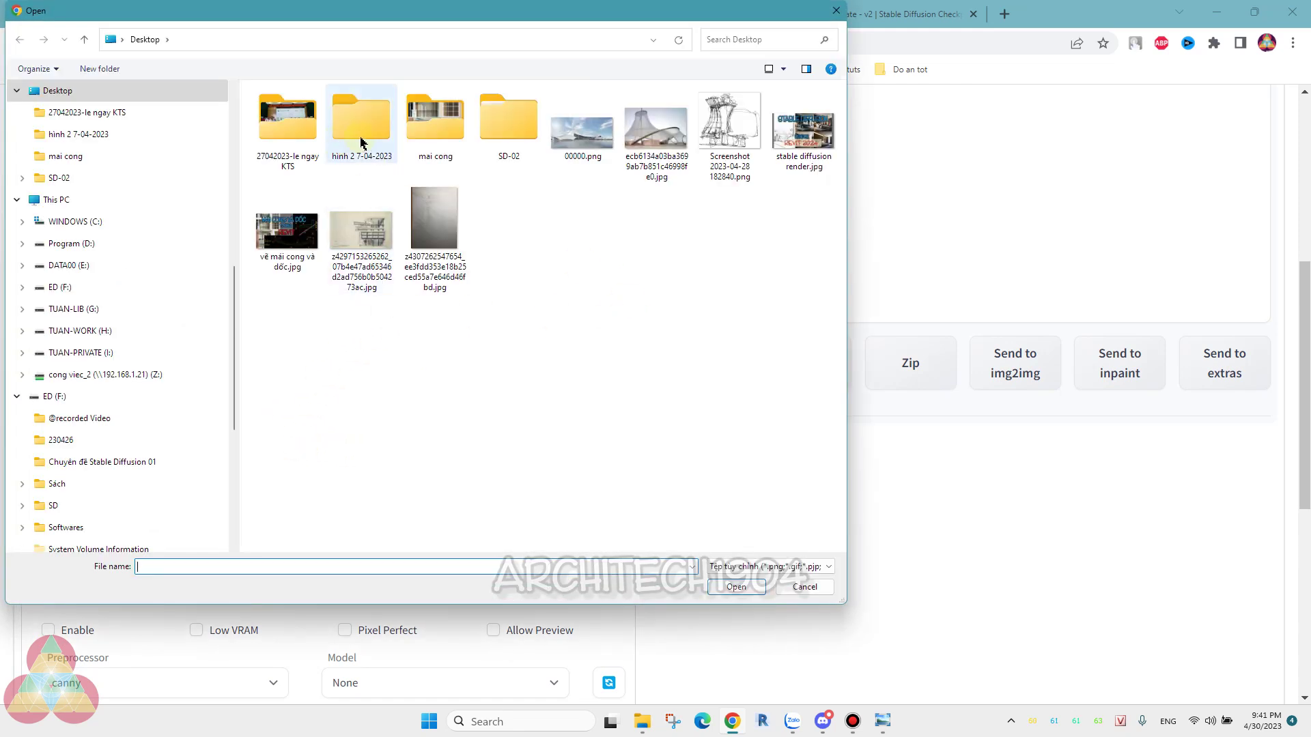
double_click(509, 123)
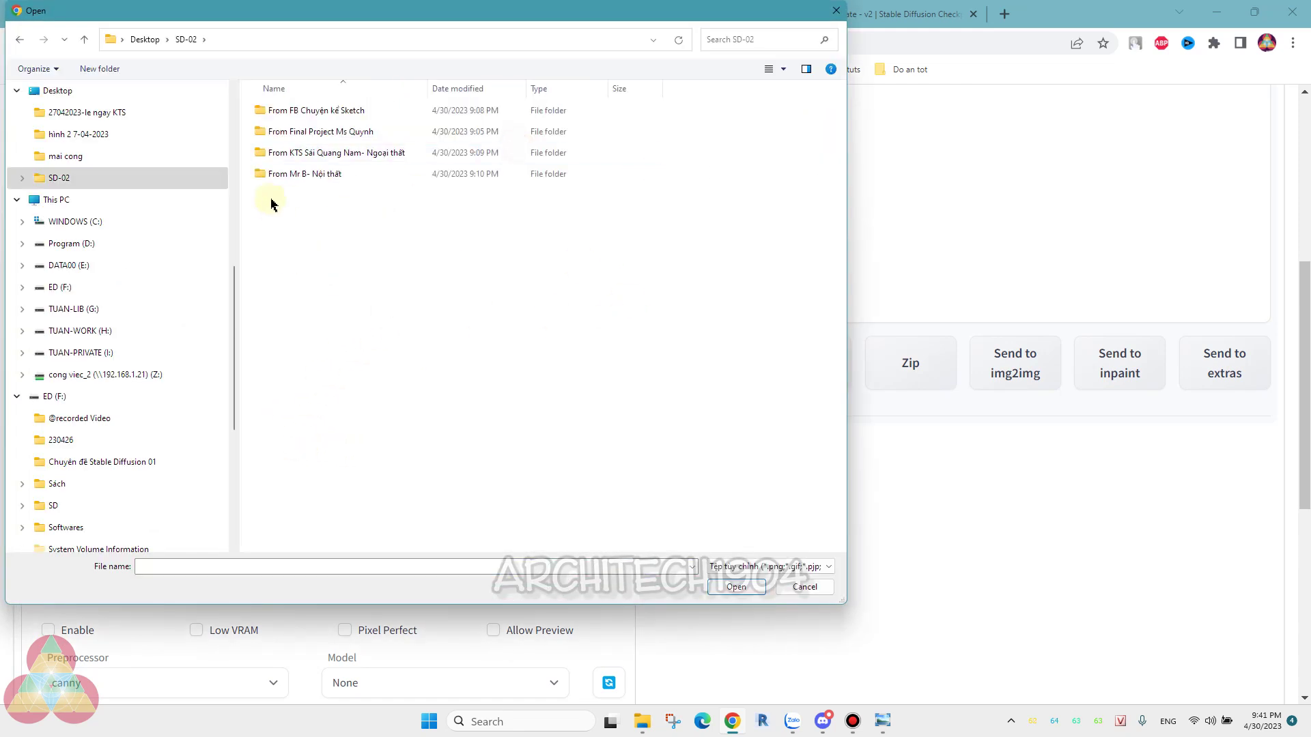
double_click(333, 131)
double_click(656, 113)
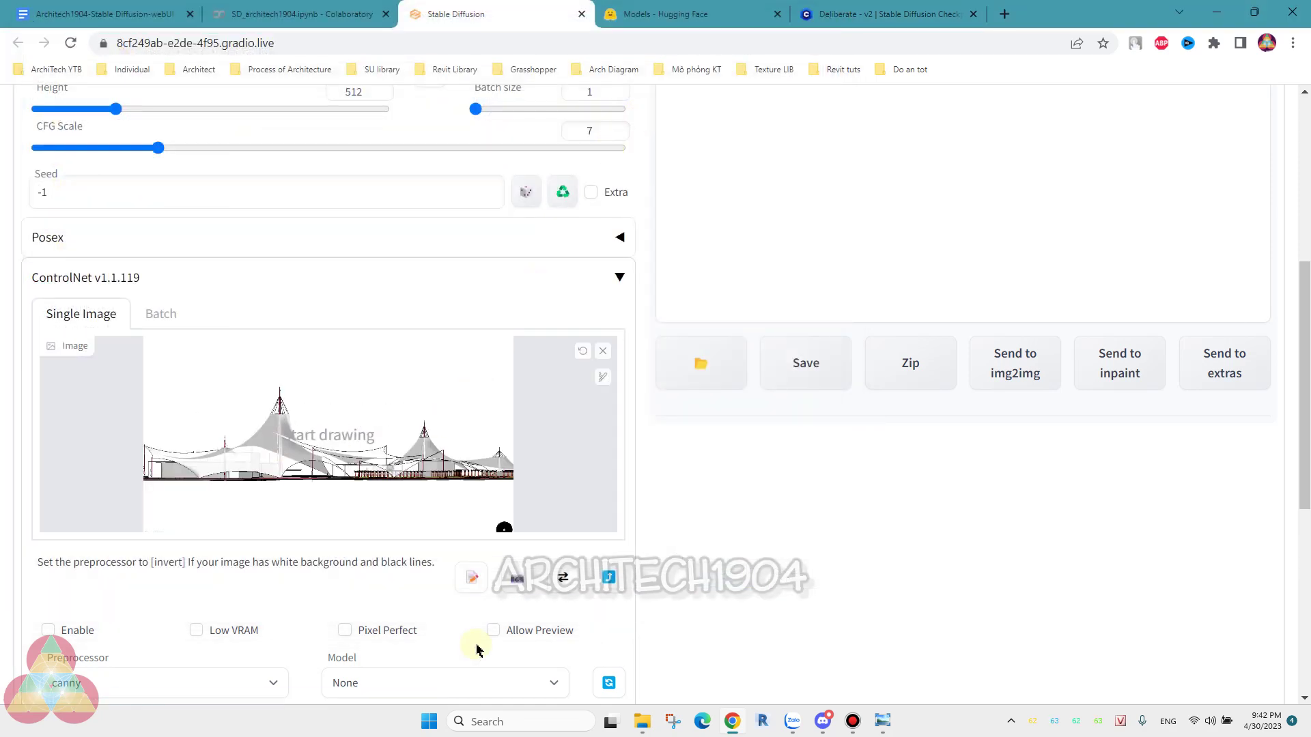
click(642, 723)
- Check the sketch's Properties > Details: dimensions are 1353 x 720 pixels
click(1165, 140)
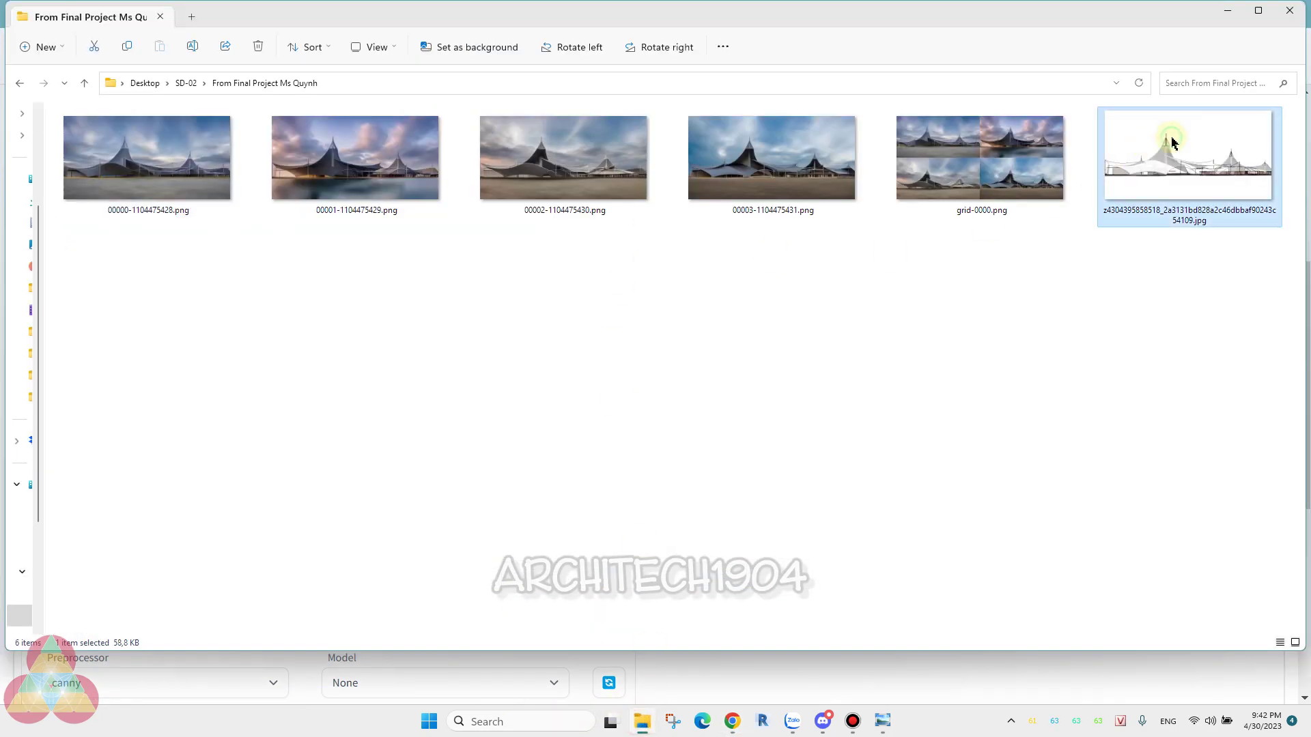
right_click(1165, 141)
click(969, 509)
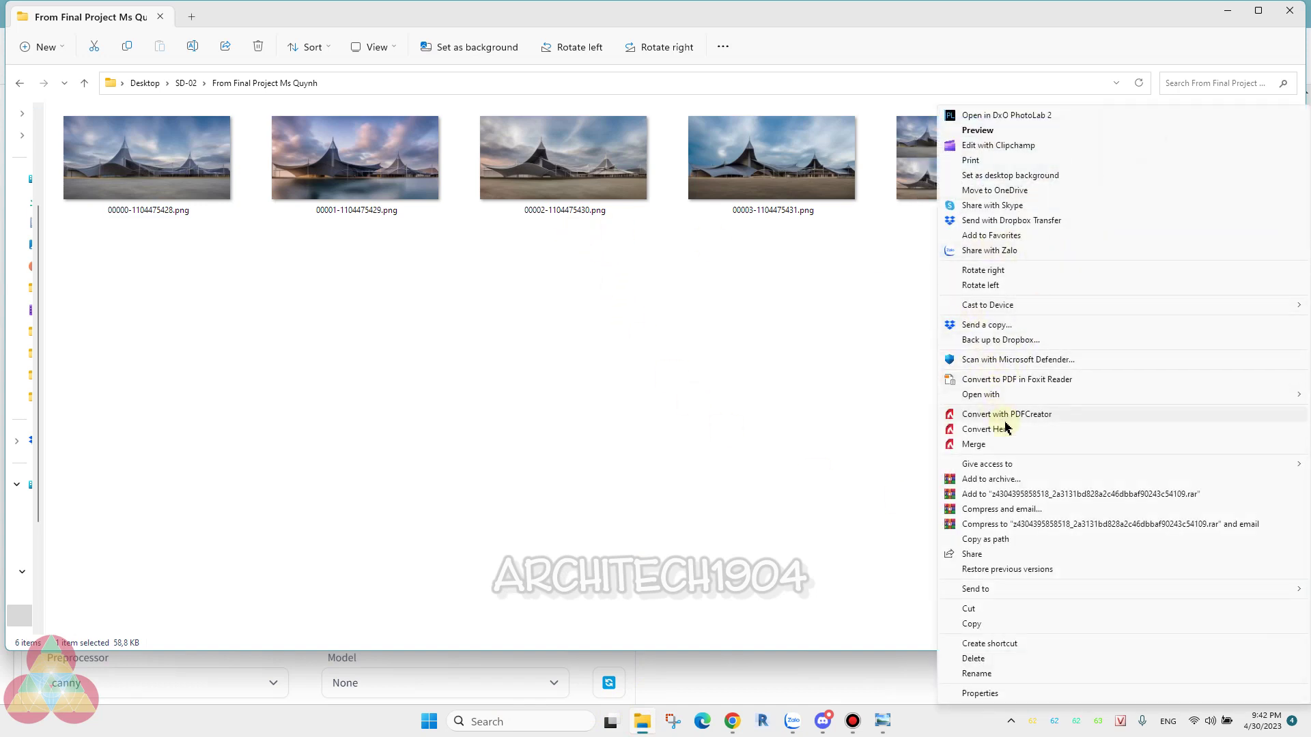
click(980, 694)
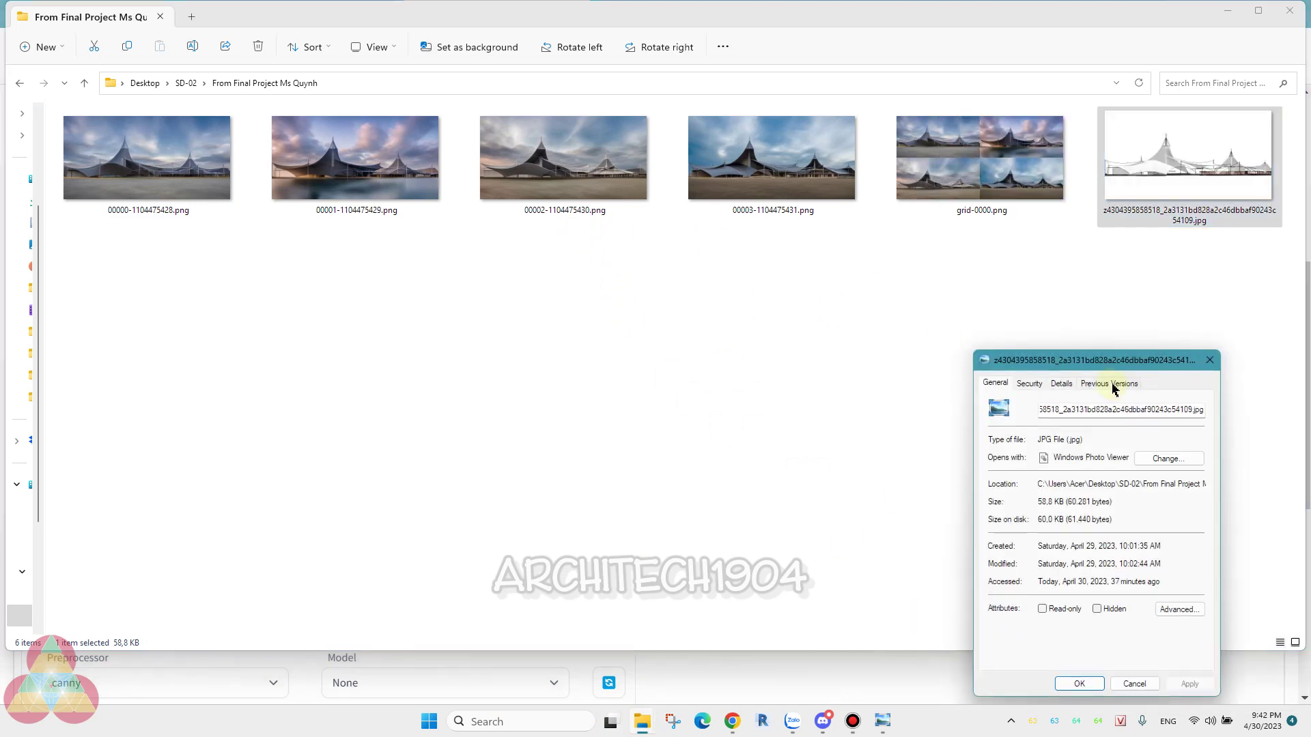
click(1062, 384)
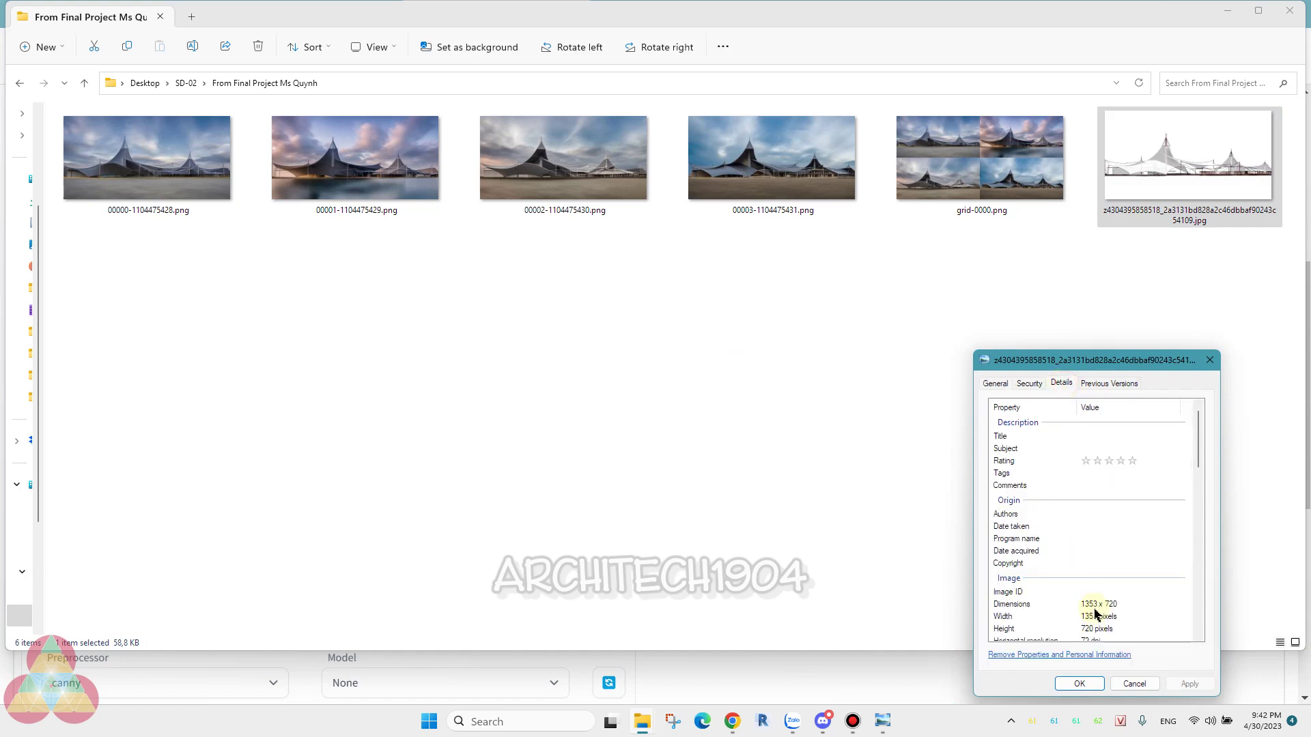
click(1210, 360)
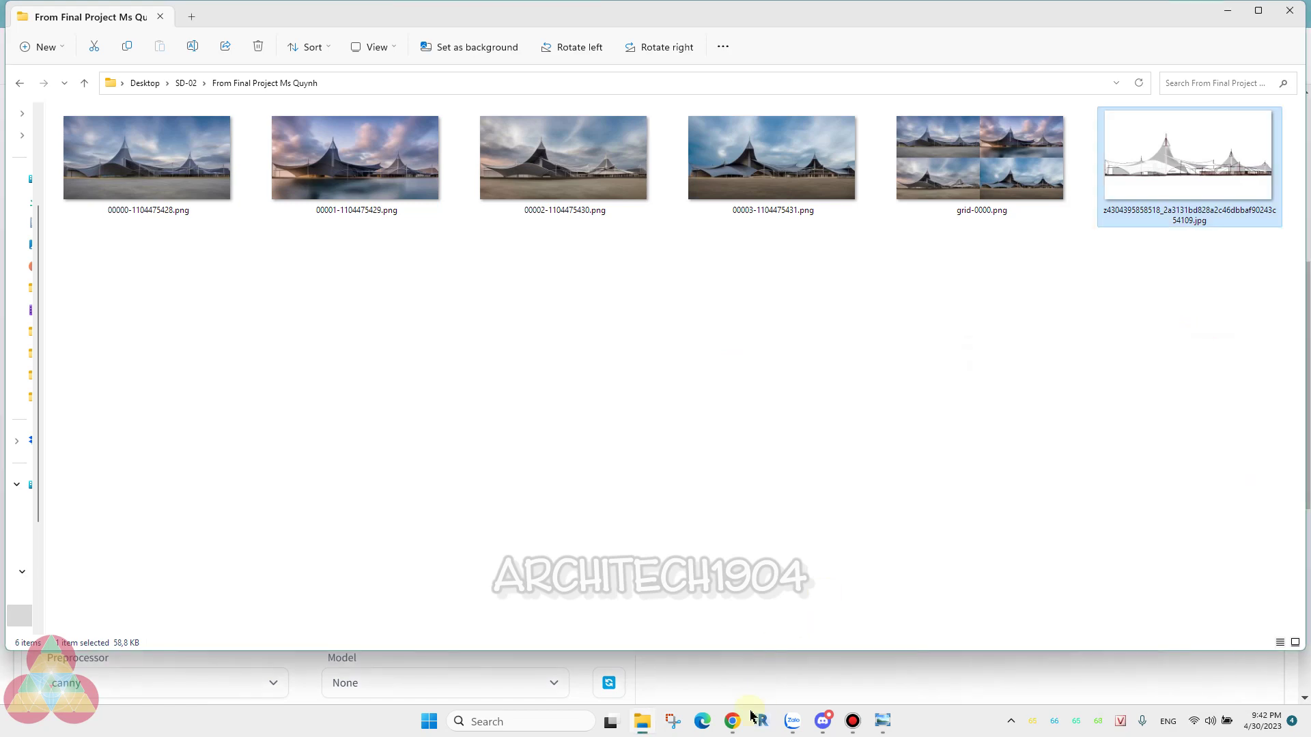
click(733, 722)
scroll(257, 299, up, 5)
- Set the txt2img Width to 1353 and Height to 720
scroll(257, 298, up, 2)
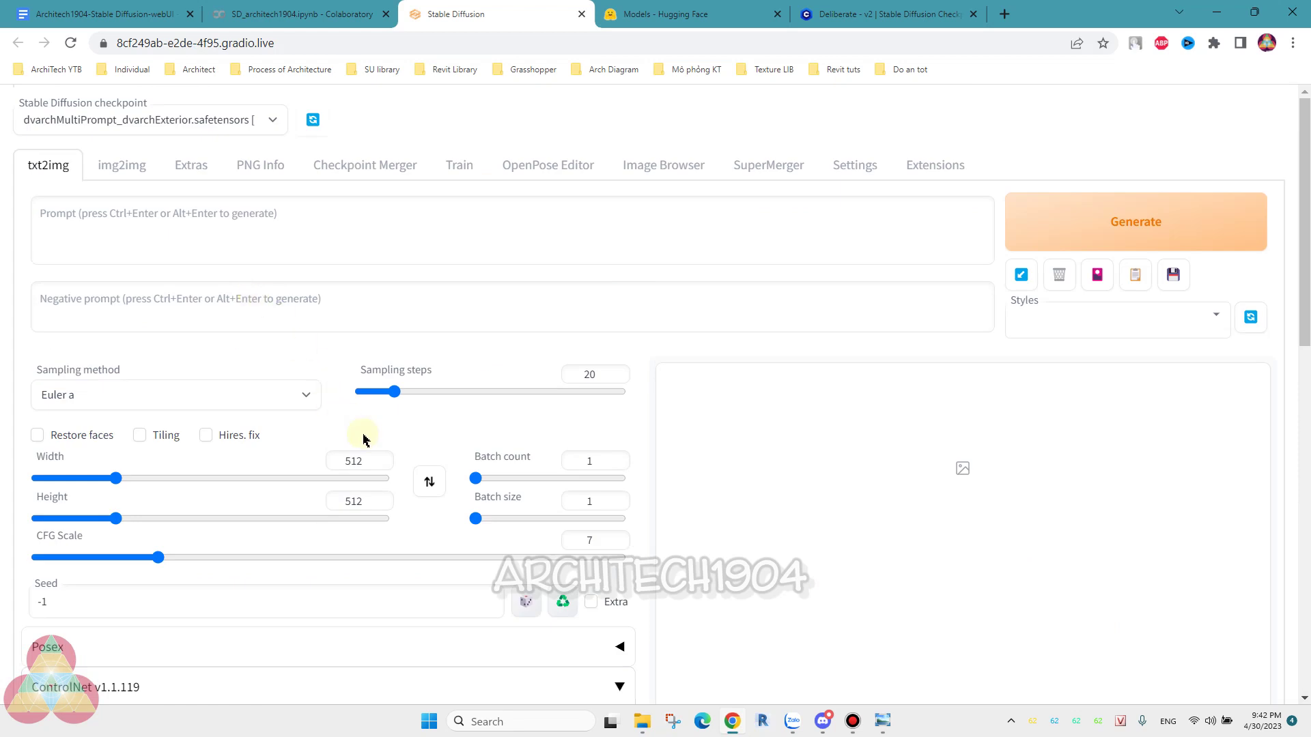
drag(366, 462, 309, 467)
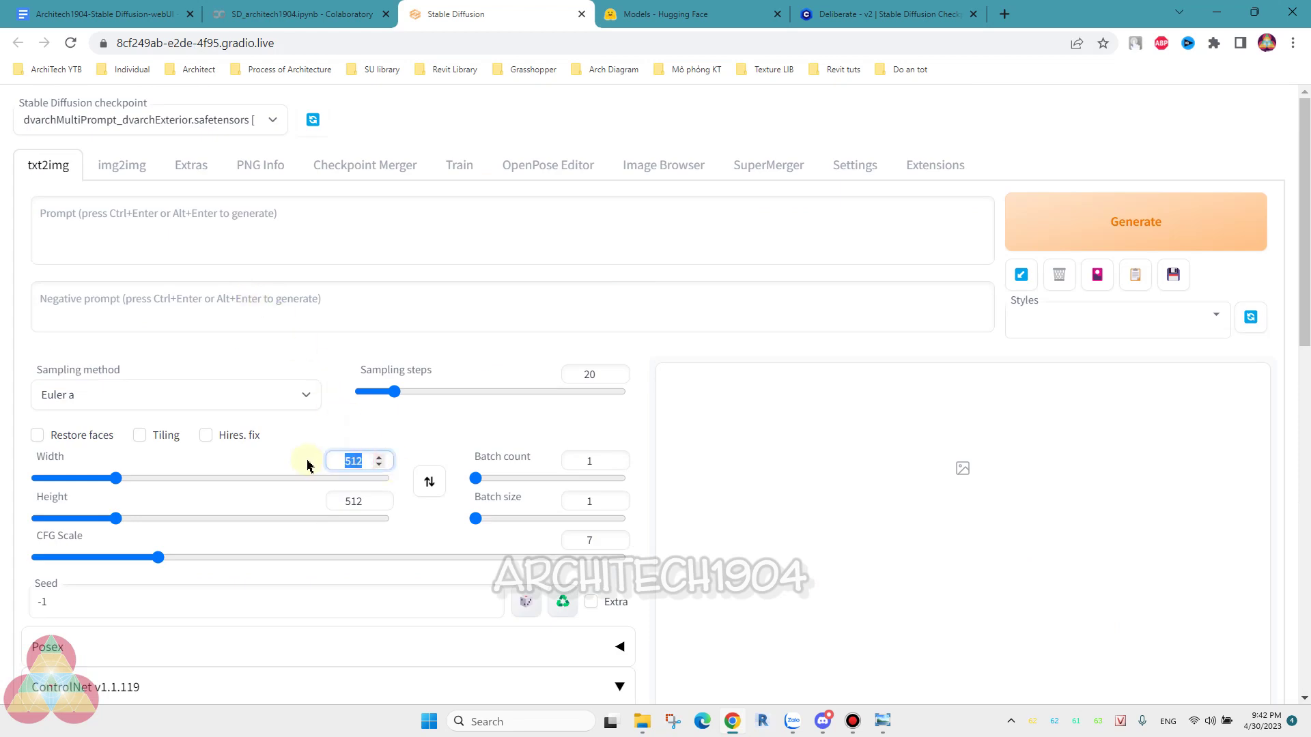
text(1353)
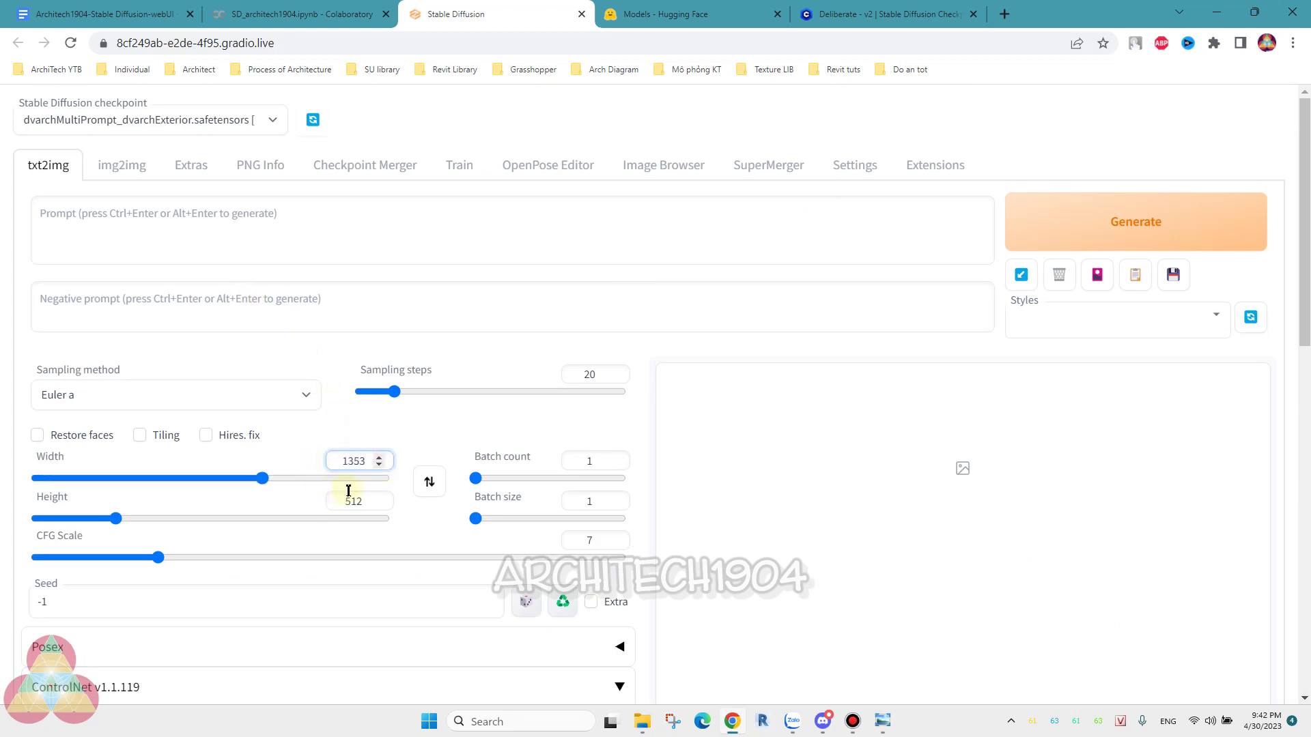
drag(346, 500, 287, 517)
text(720)
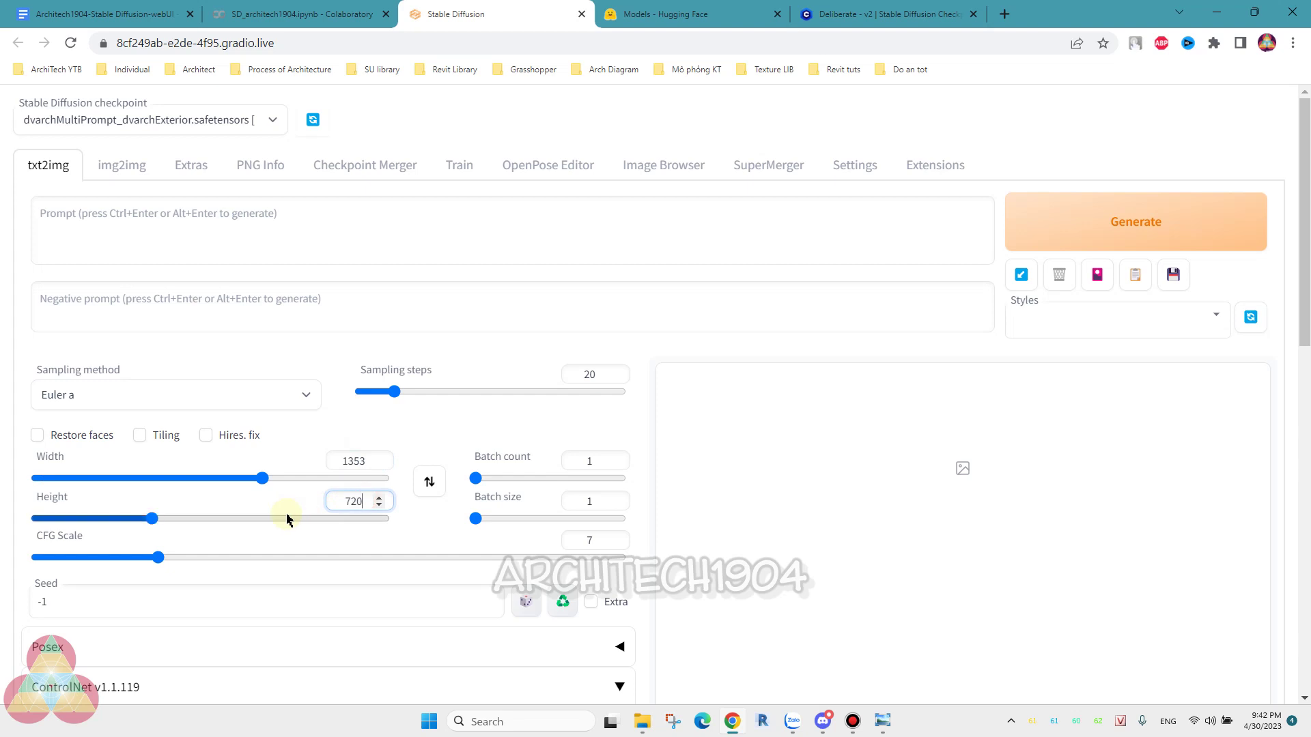
scroll(403, 400, down, 5)
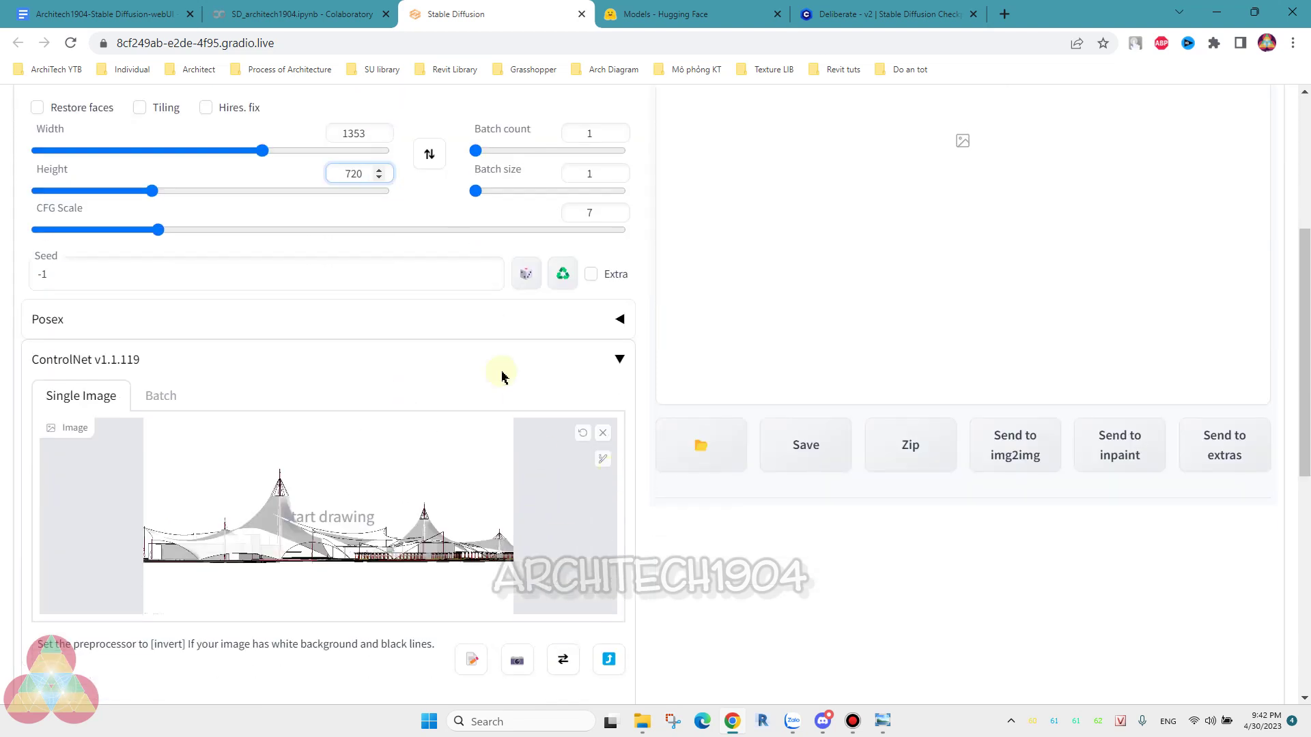
- Enable ControlNet with the canny preprocessor and the control_v11p_sd15_canny [e3fe7712] model
scroll(514, 339, down, 3)
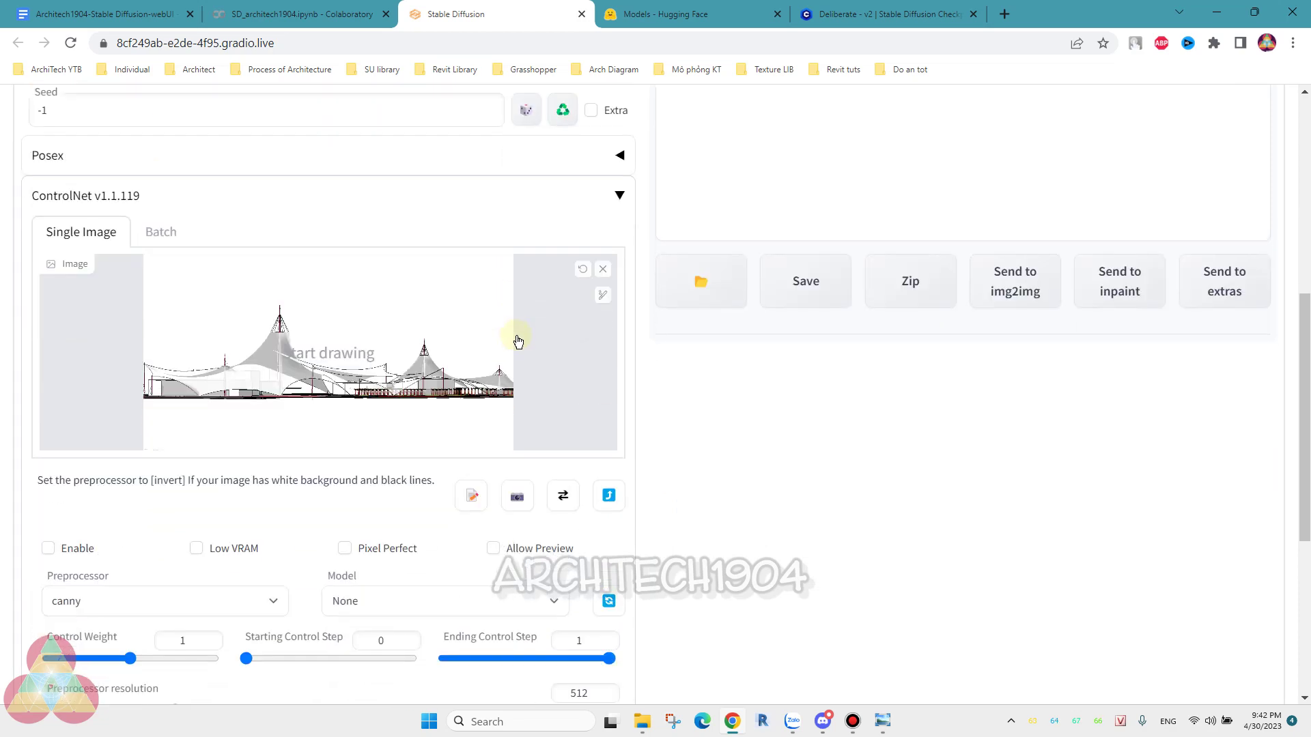
scroll(514, 340, down, 3)
click(47, 303)
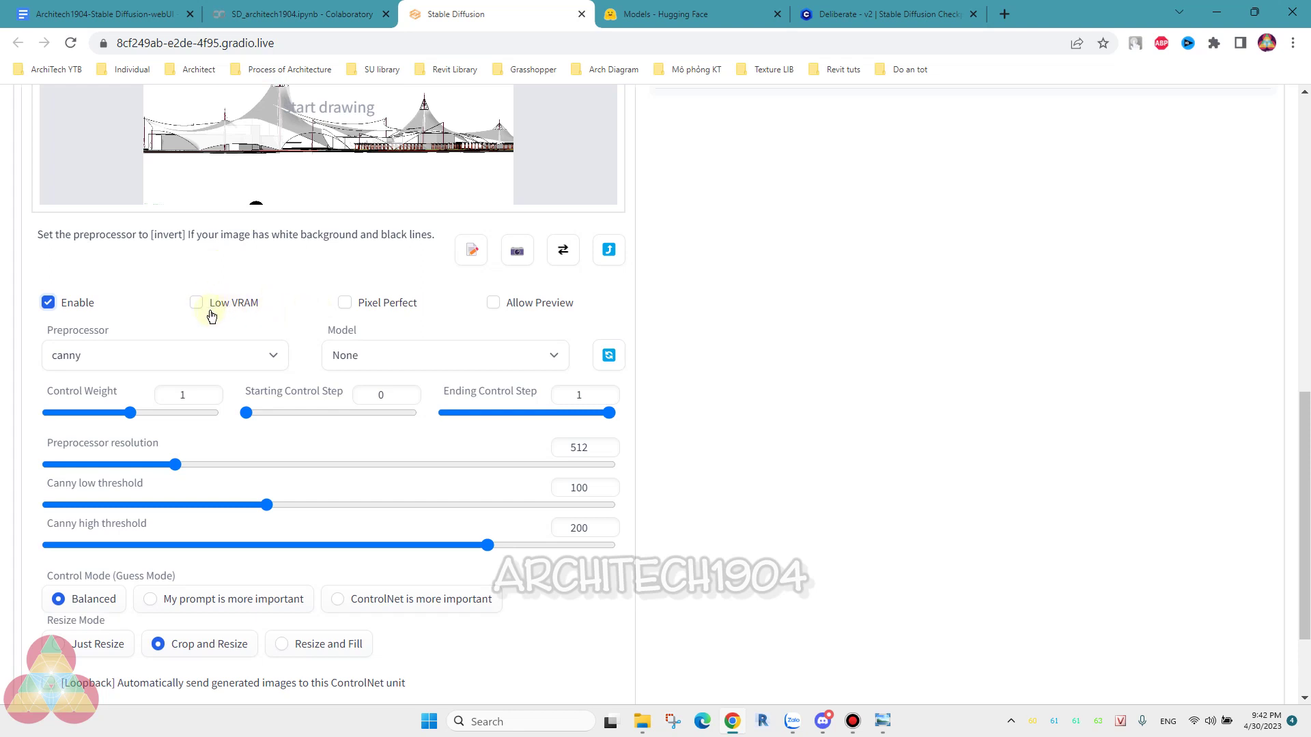
click(427, 355)
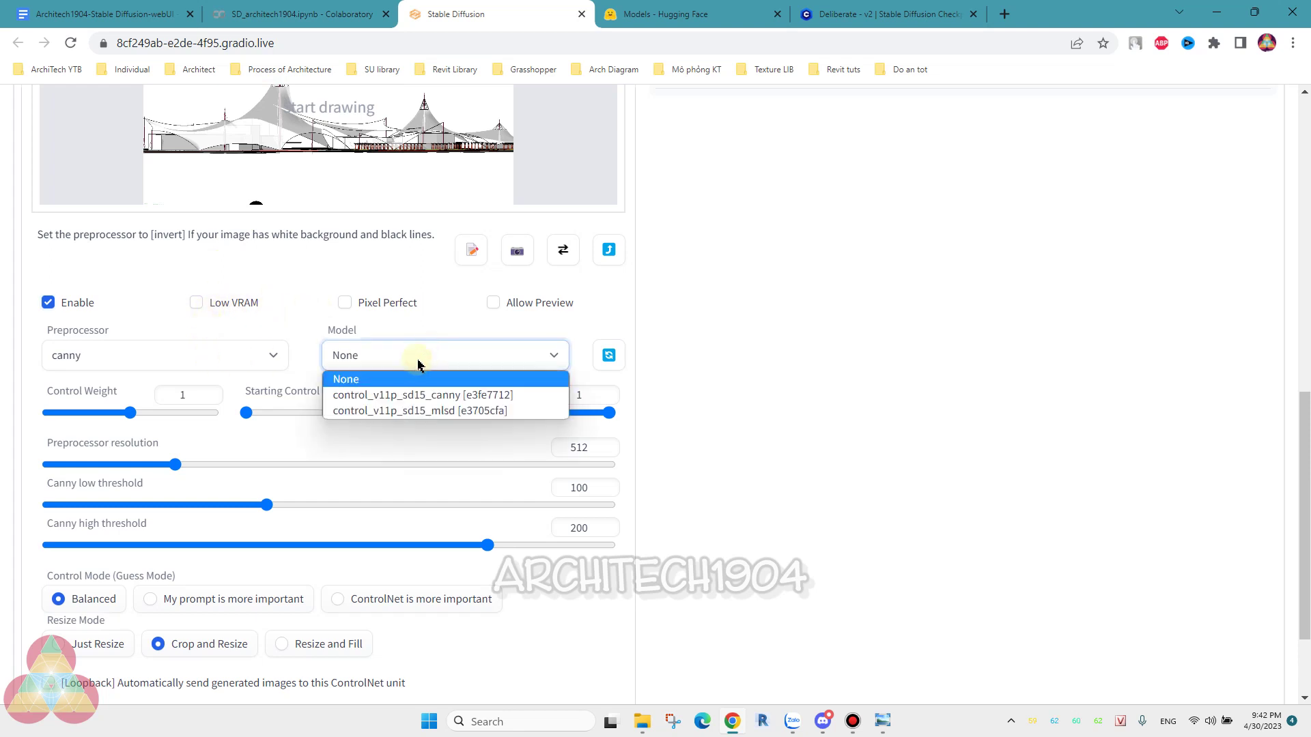
click(405, 395)
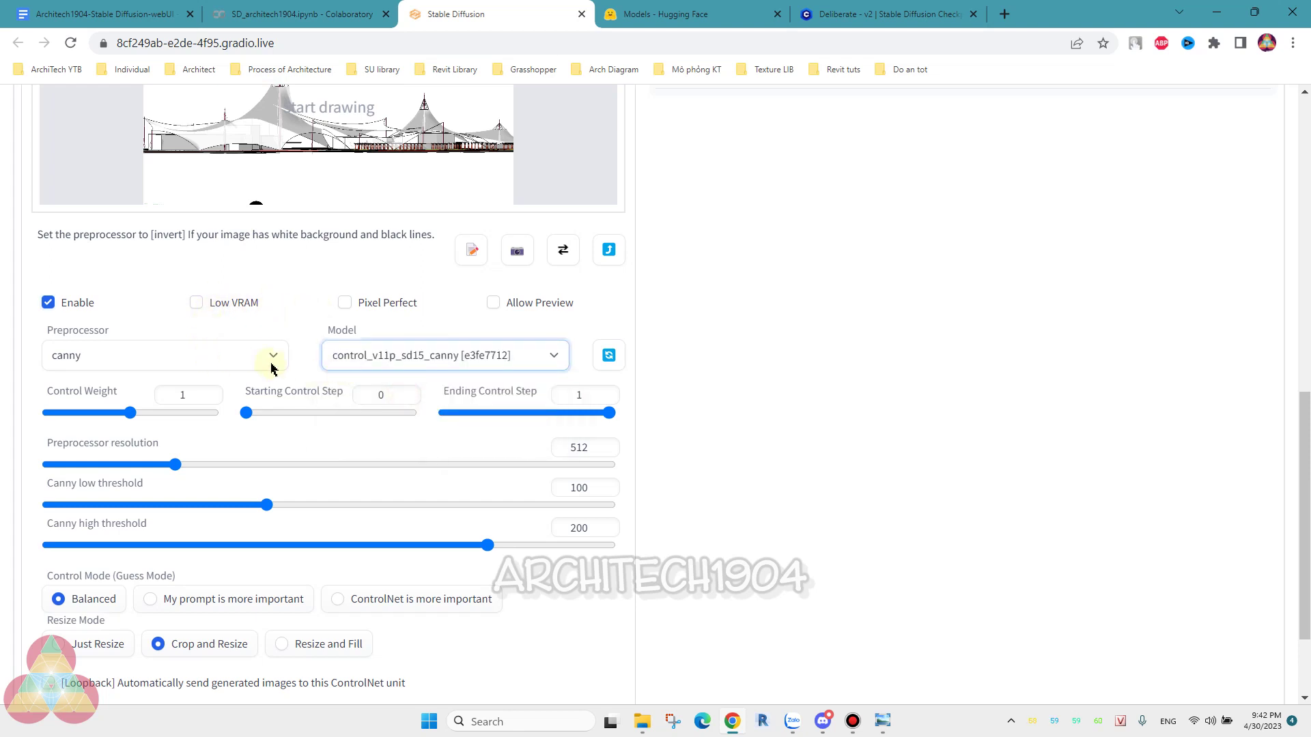
scroll(337, 351, up, 2)
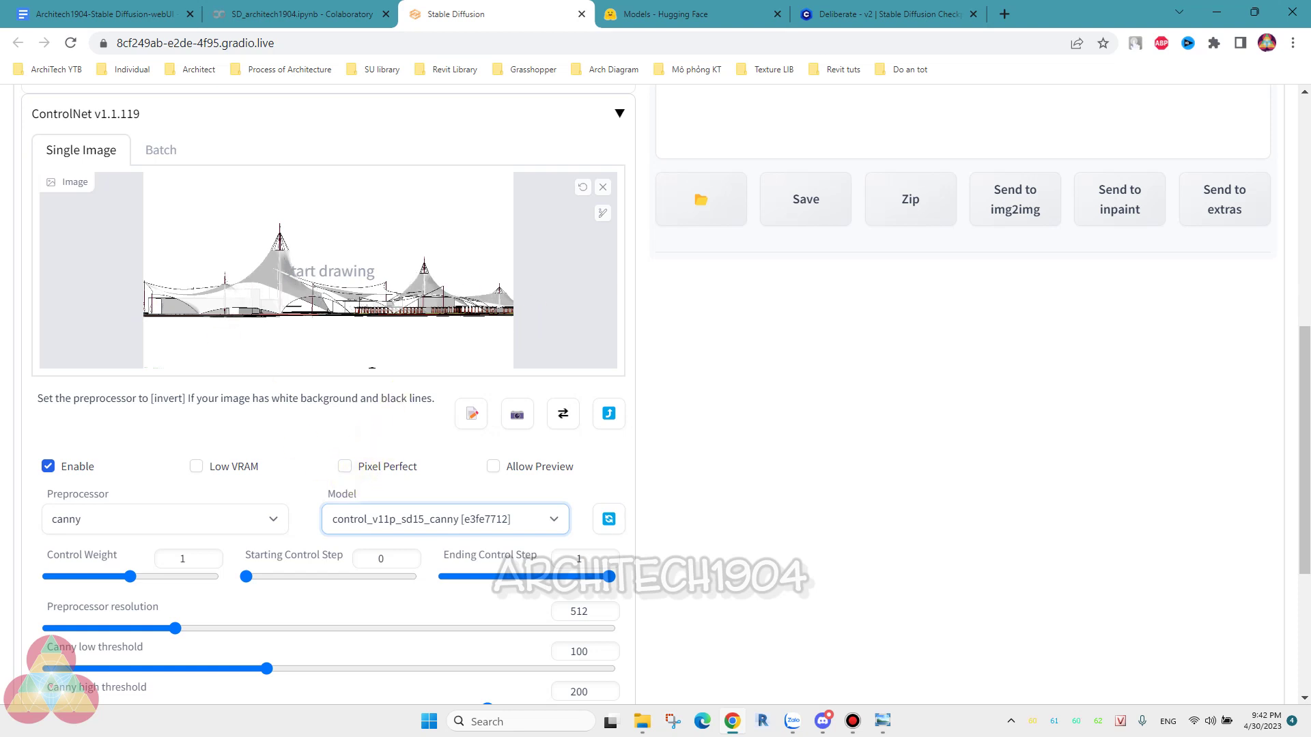
click(226, 520)
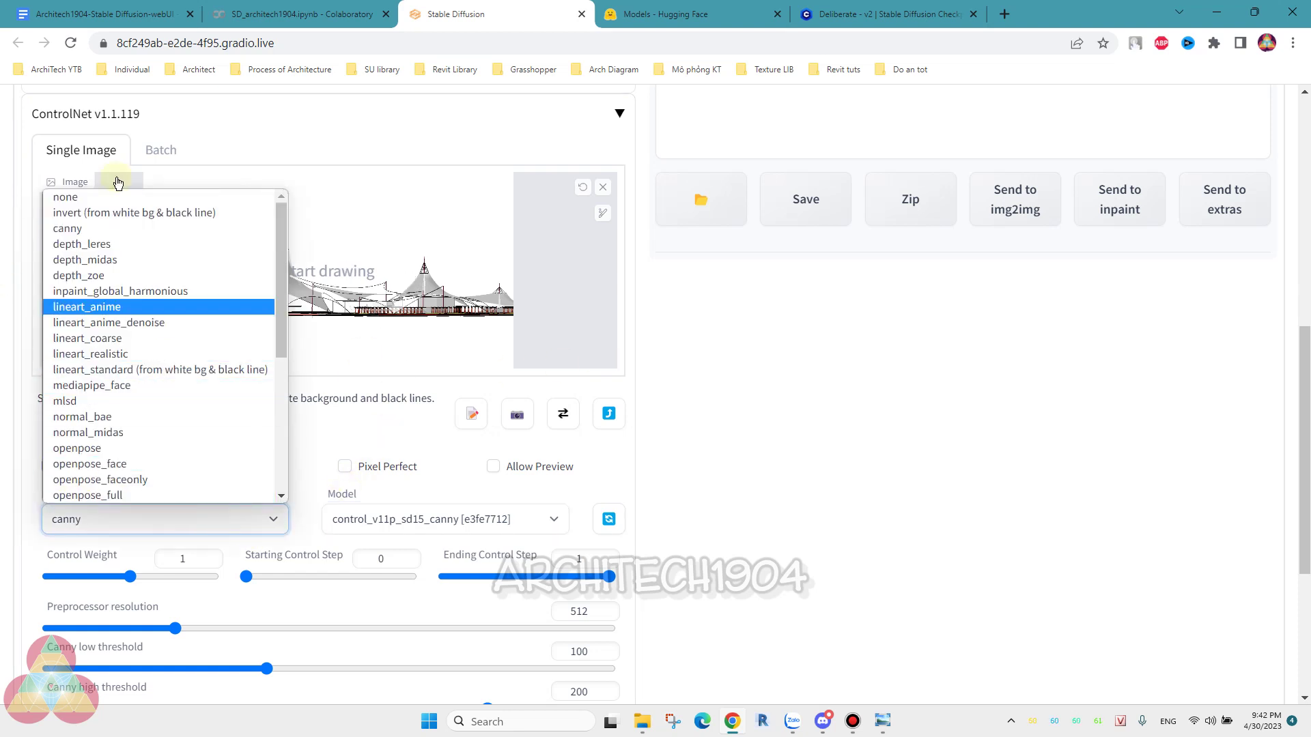
click(243, 134)
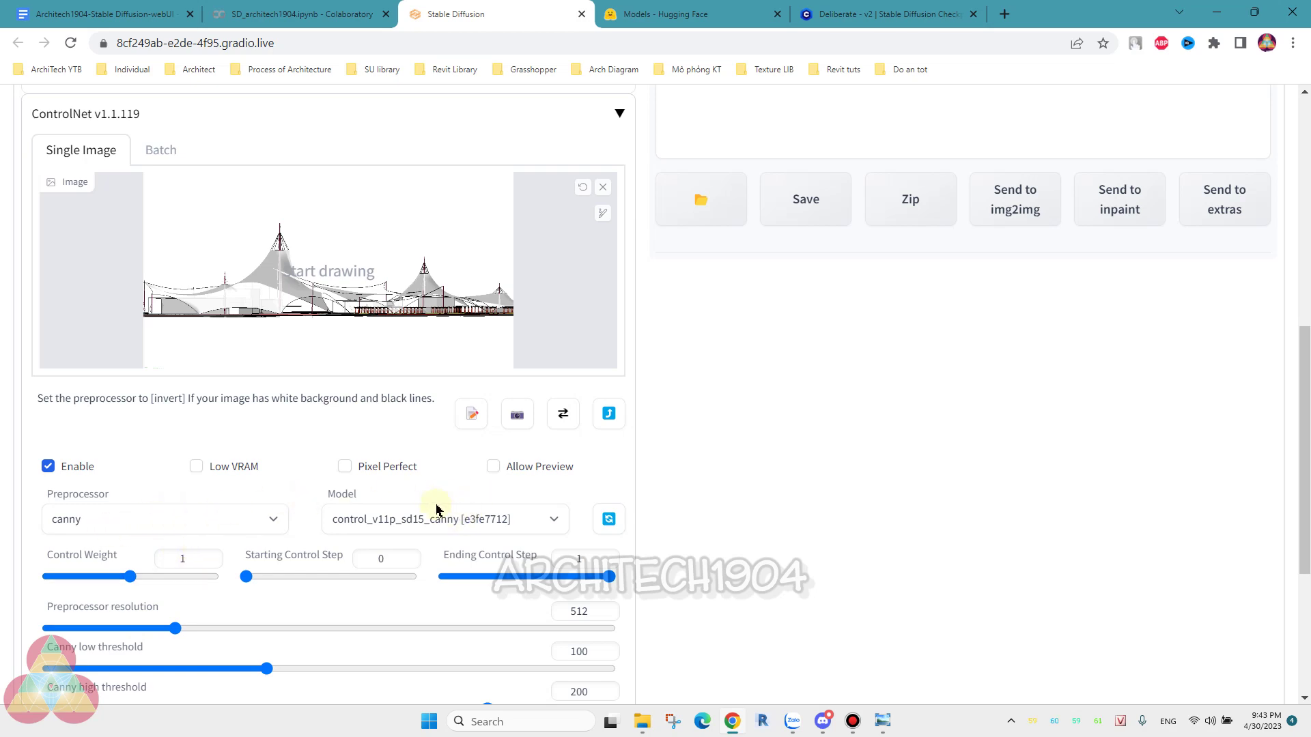
scroll(436, 508, up, 3)
scroll(431, 498, up, 4)
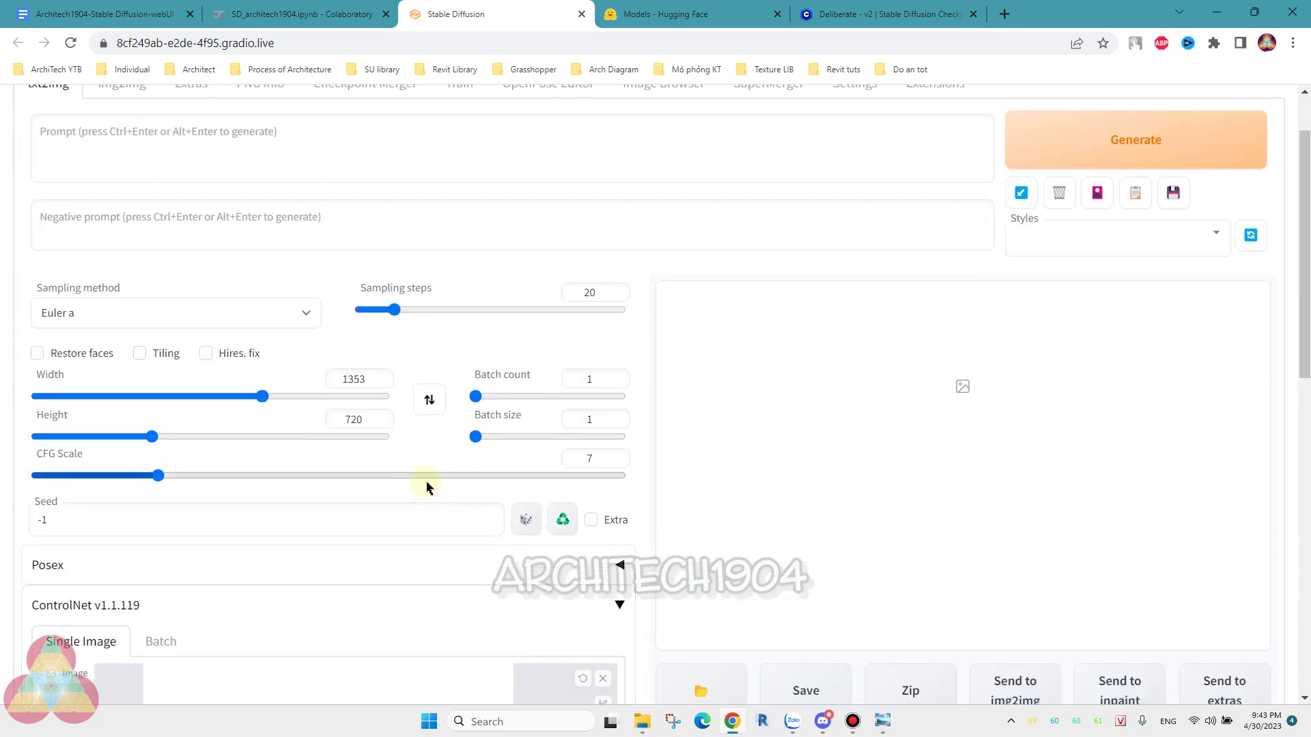
- Switch the sampler from Euler a to Euler and set sampling steps to 30
click(242, 314)
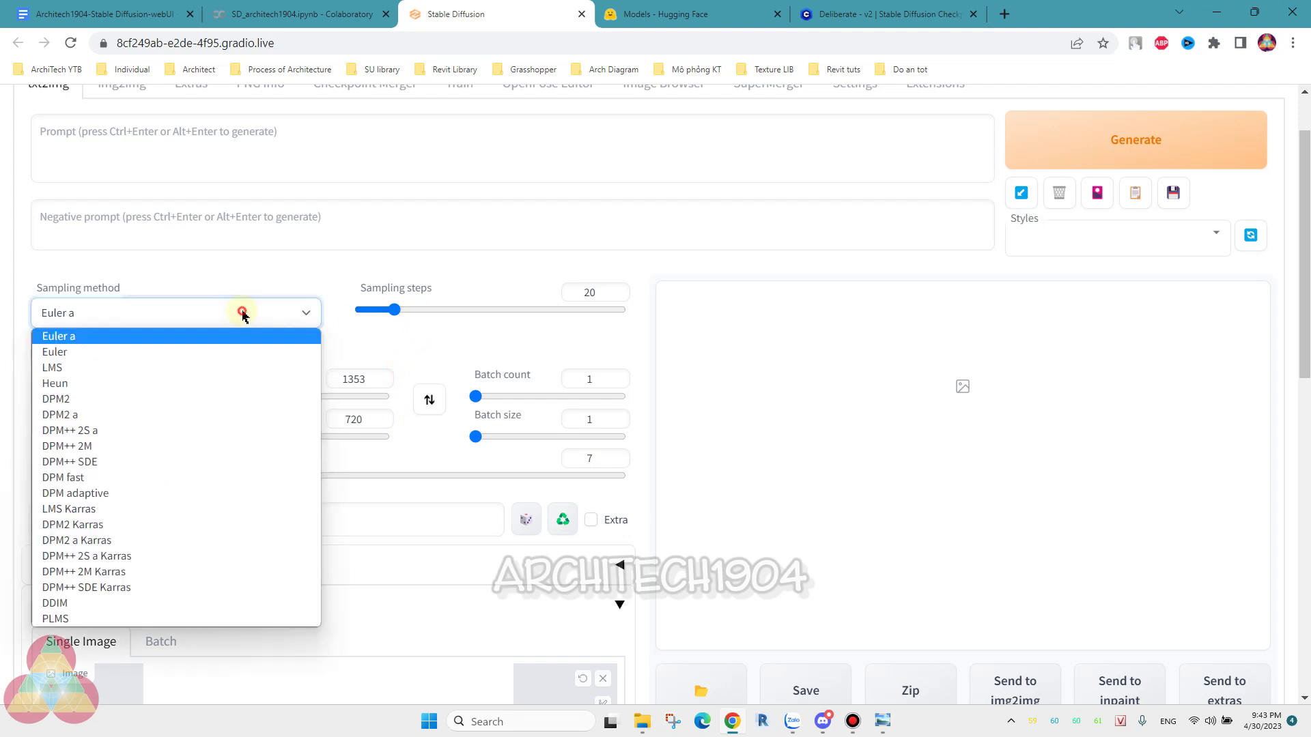
click(105, 353)
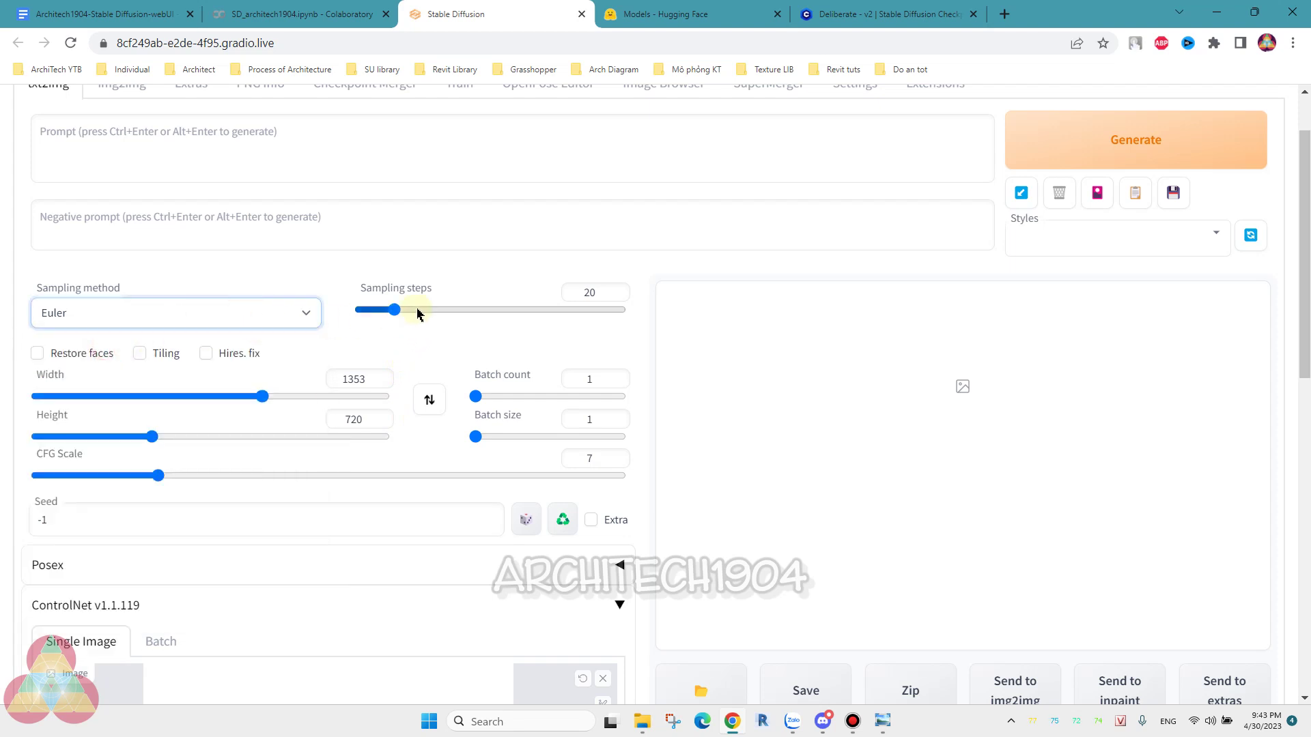
click(598, 293)
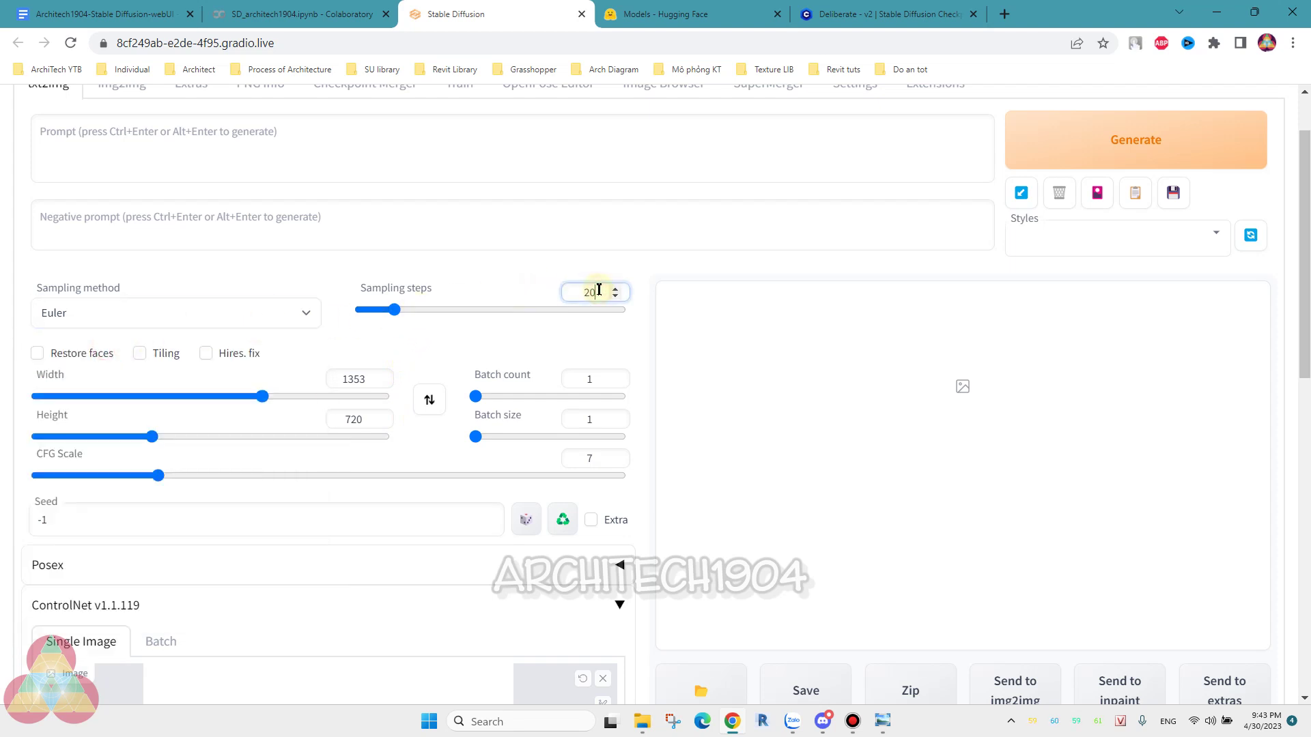
double_click(598, 292)
text(30)
scroll(512, 176, up, 1)
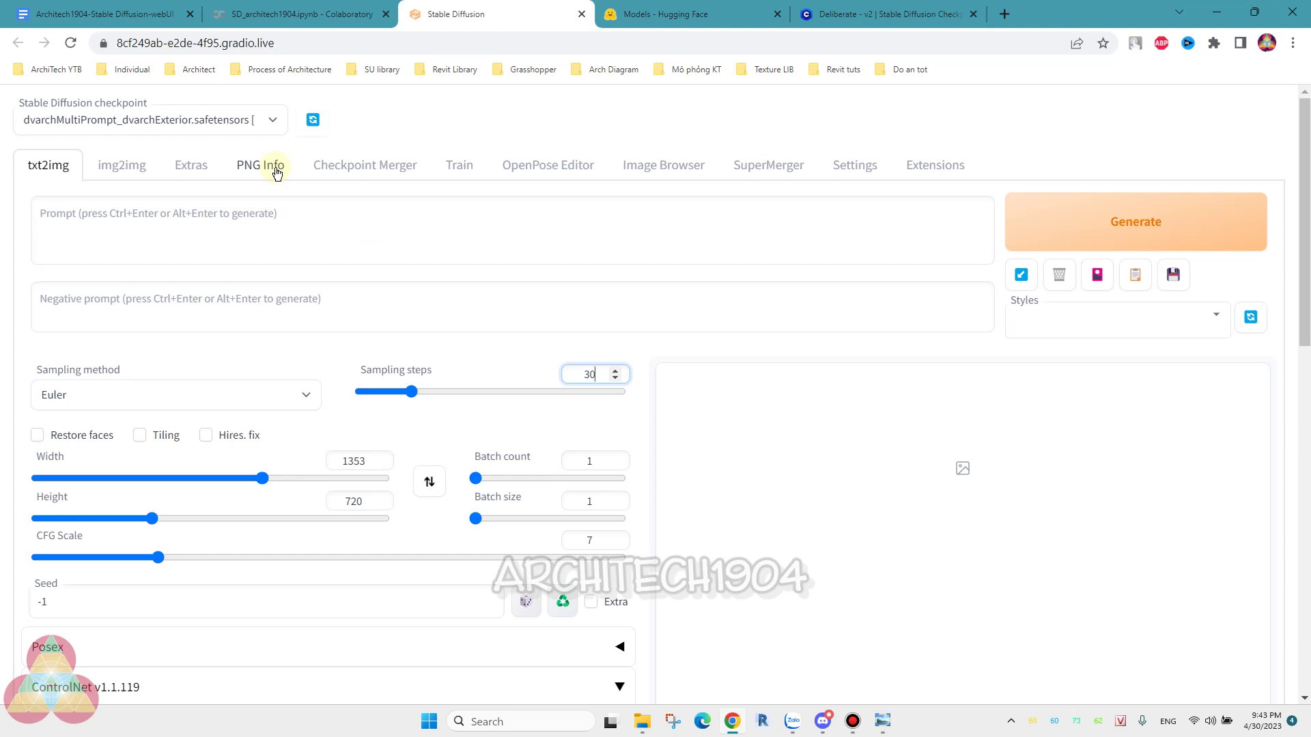
- Load 00000-1104475428.png into PNG Info to read its stored generation parameters
click(277, 172)
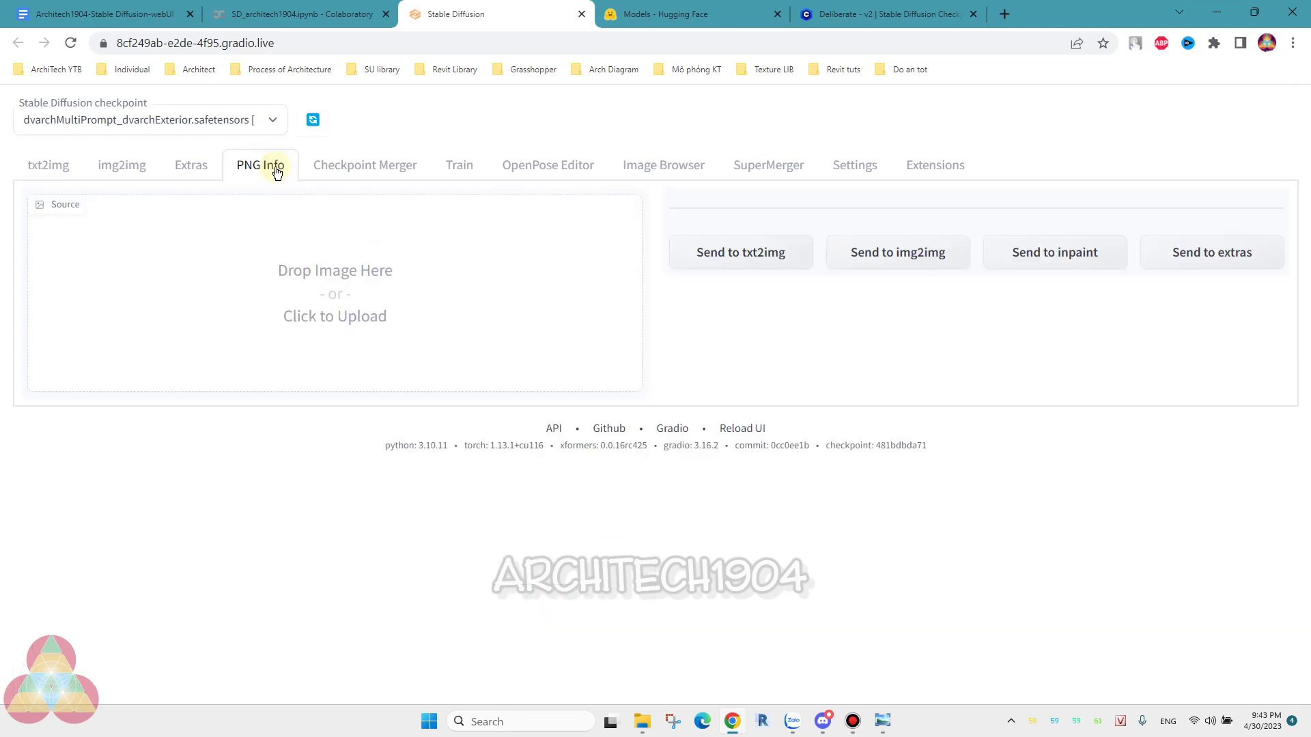
click(331, 318)
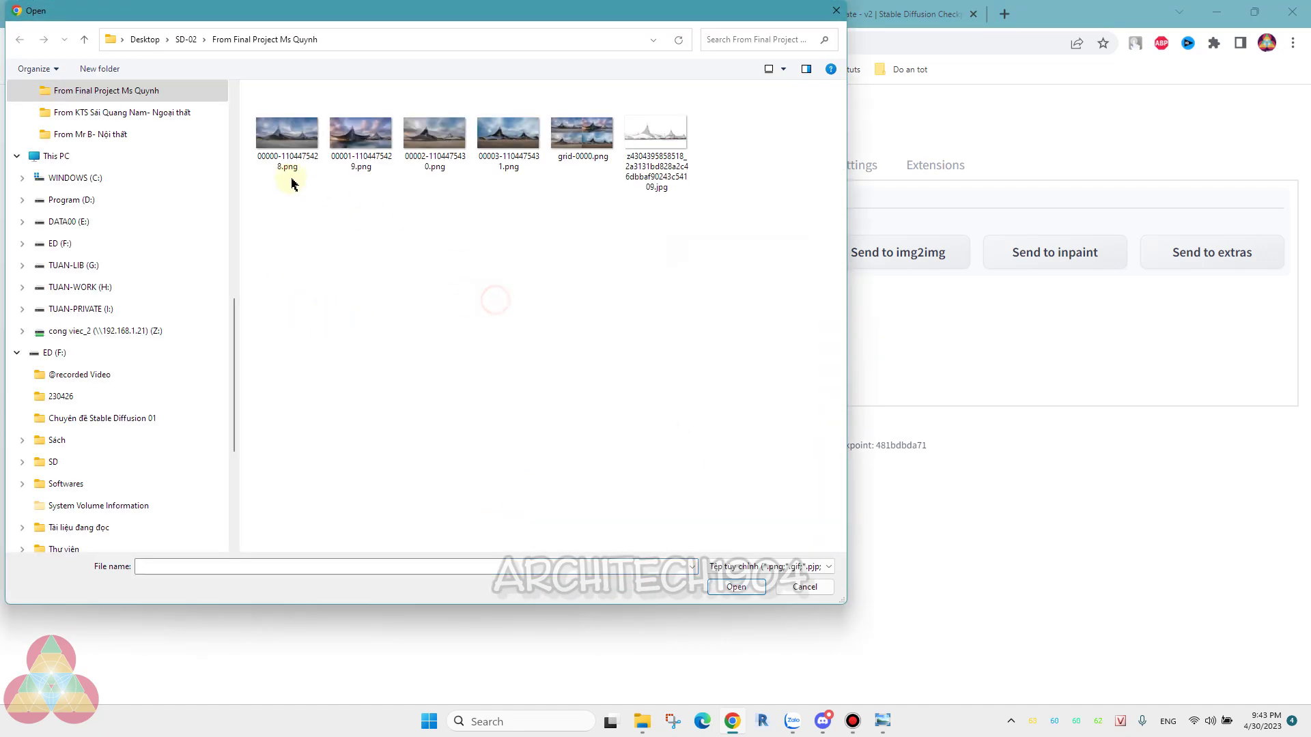
click(290, 150)
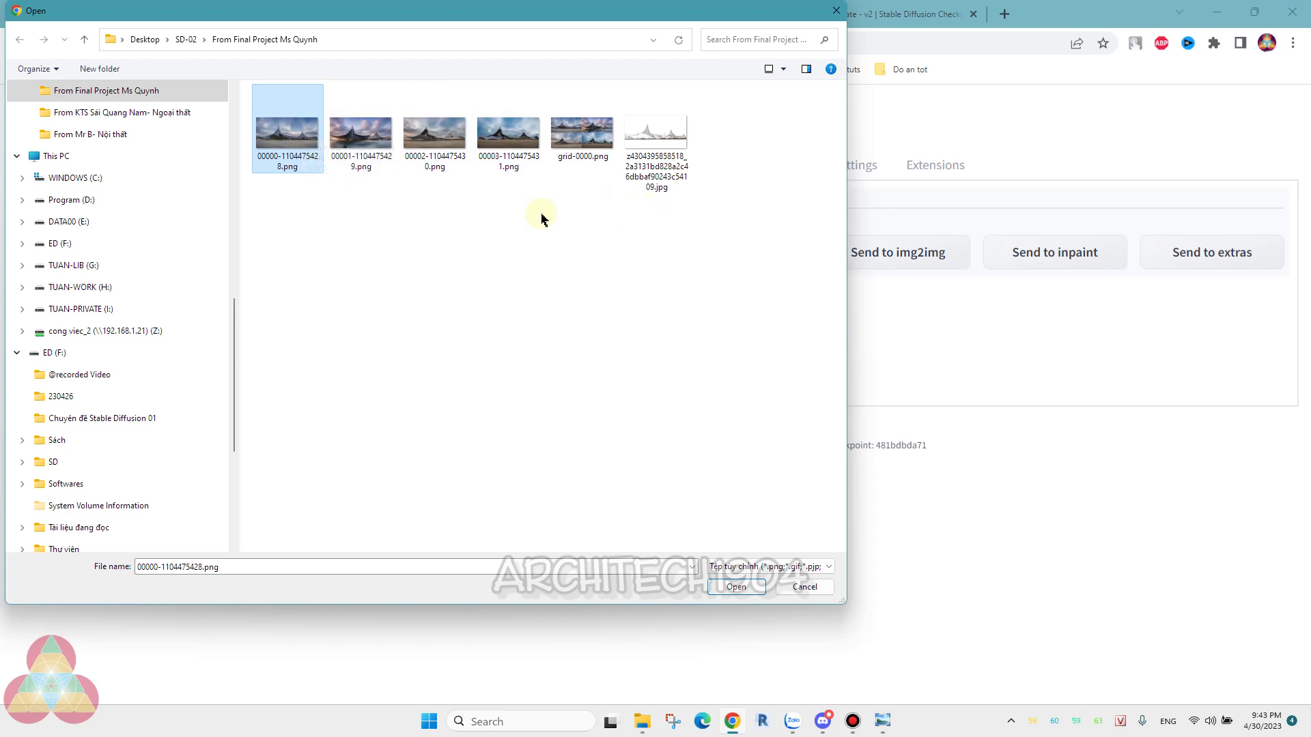
click(735, 585)
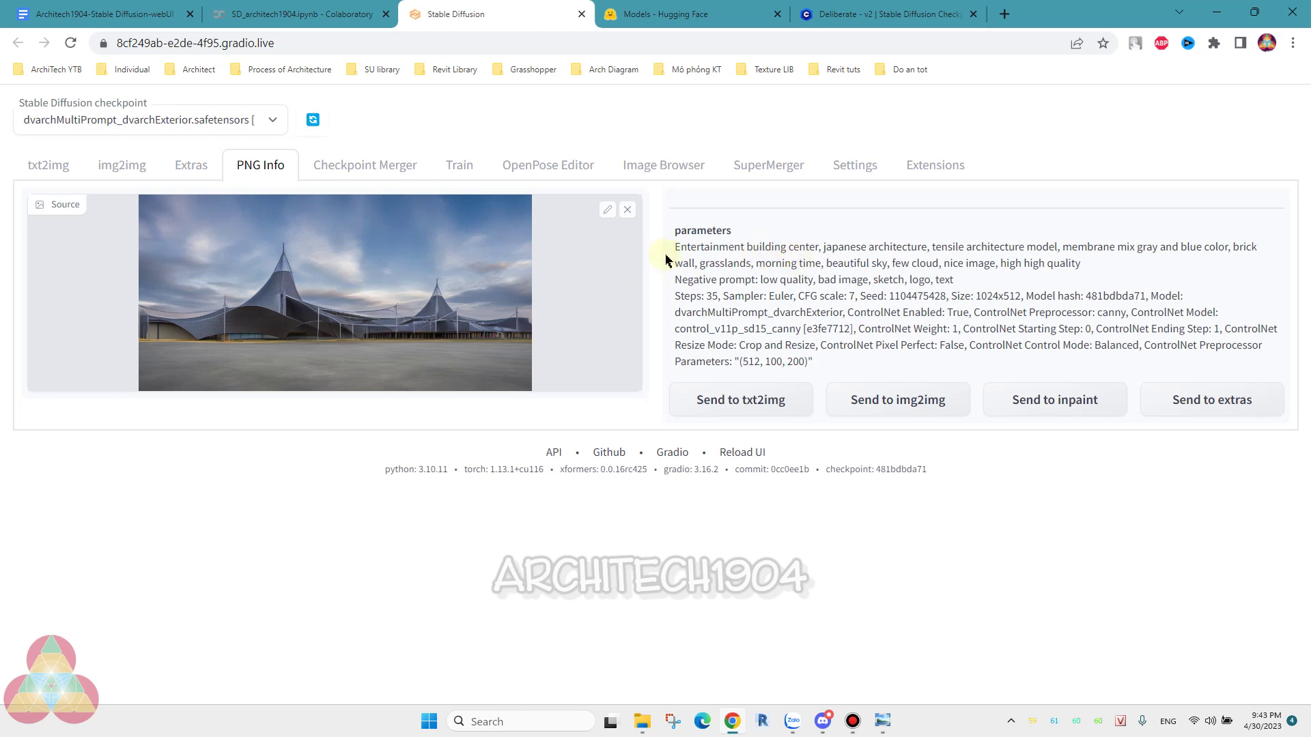
- Copy the render's saved tensile entertainment building prompt into the txt2img Prompt box
drag(675, 248, 735, 243)
drag(1023, 230, 1090, 267)
key(ctrl+c)
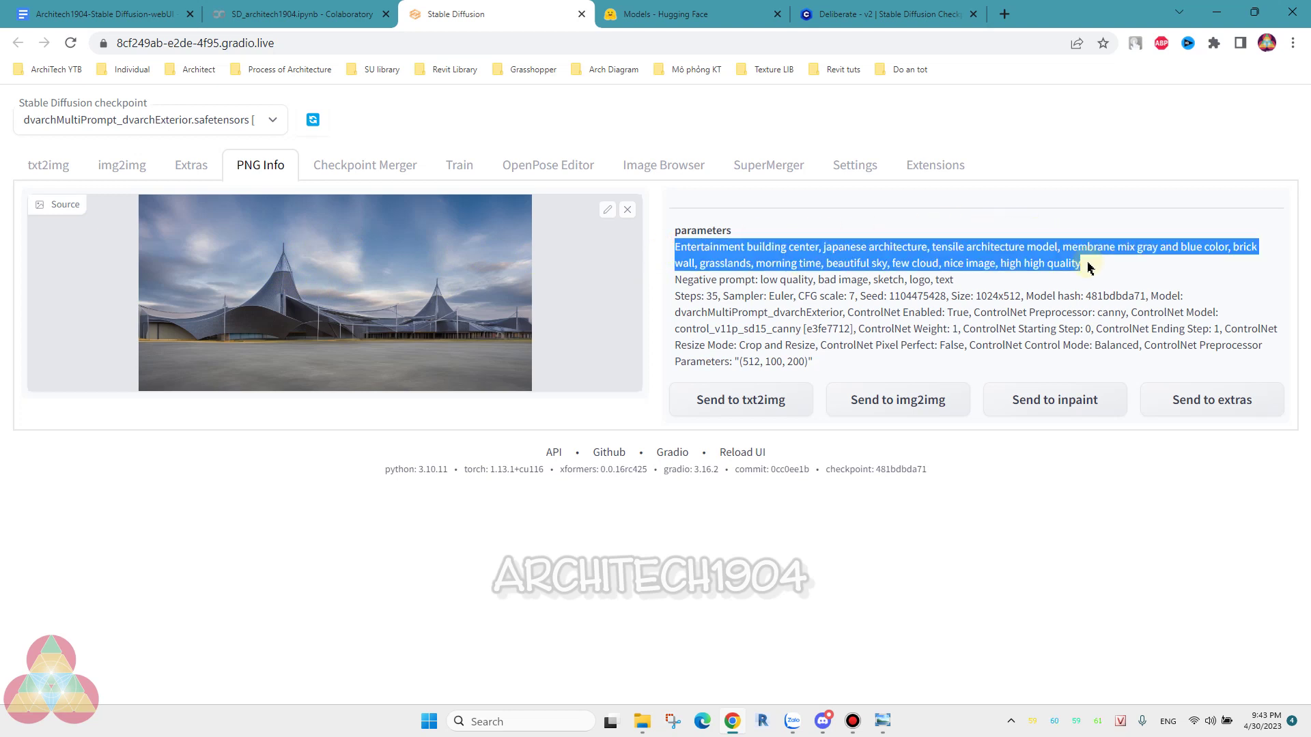
click(47, 167)
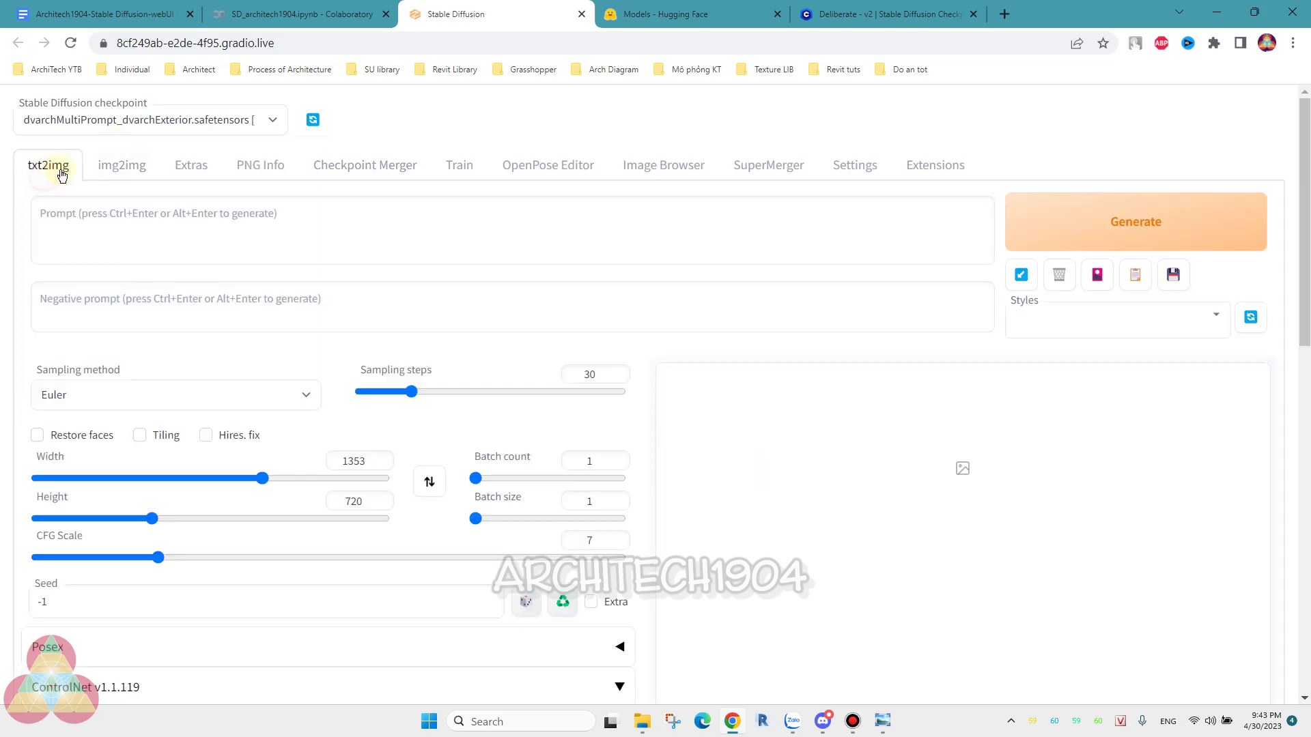
click(196, 212)
key(ctrl+v)
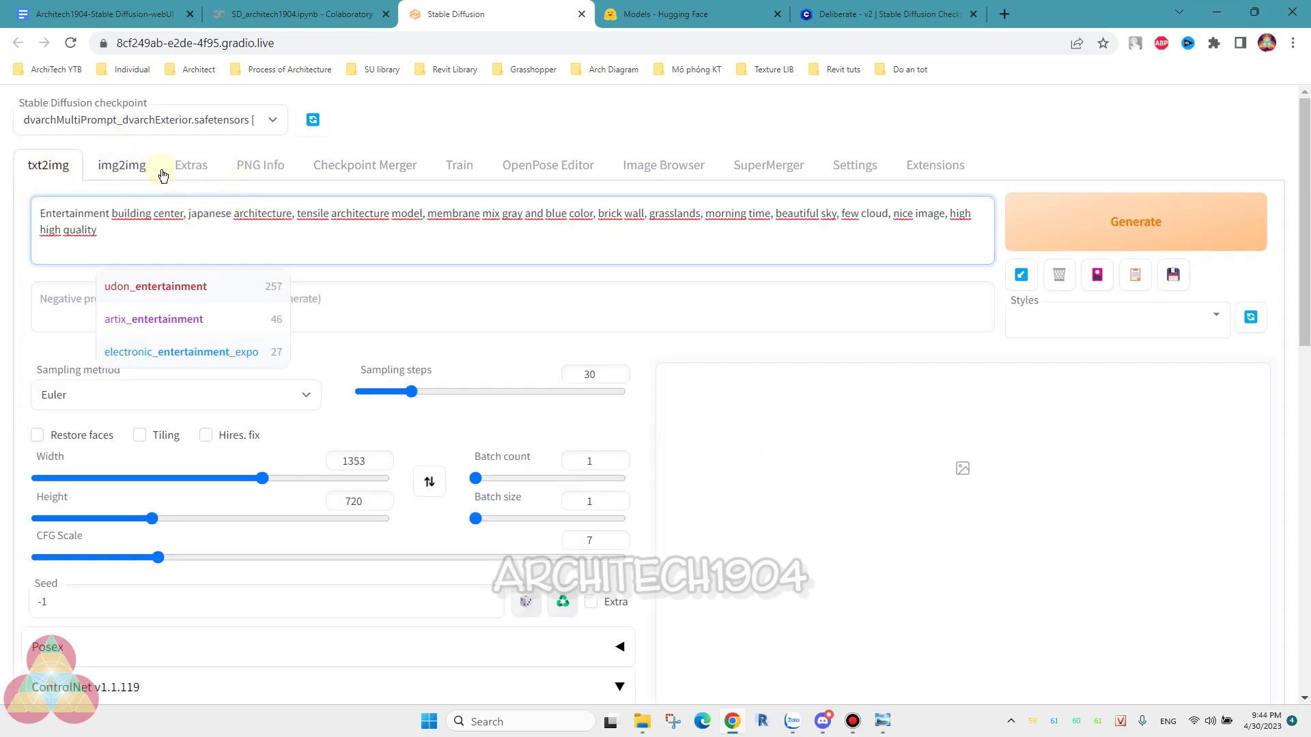
- Copy the negative prompt 'low quality, bad image, sketch, logo, text' into txt2img
click(274, 166)
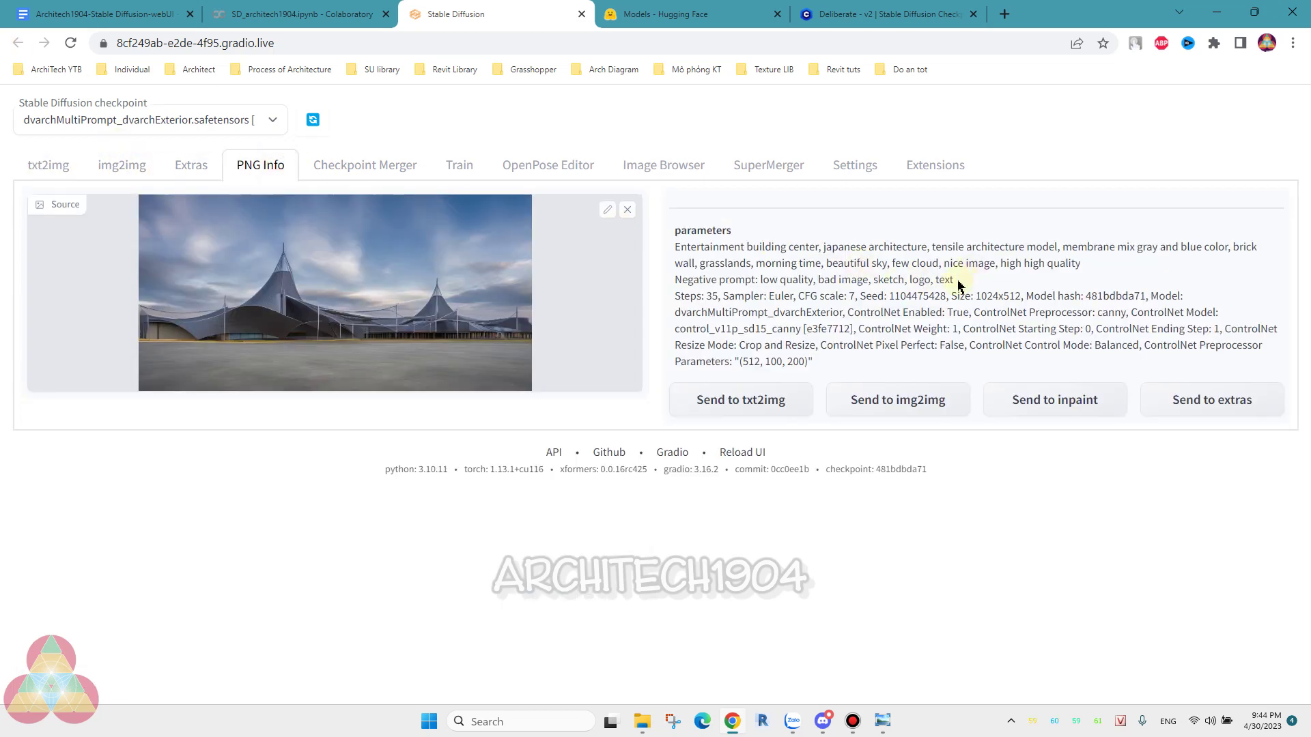
drag(958, 283, 765, 280)
key(ctrl+c)
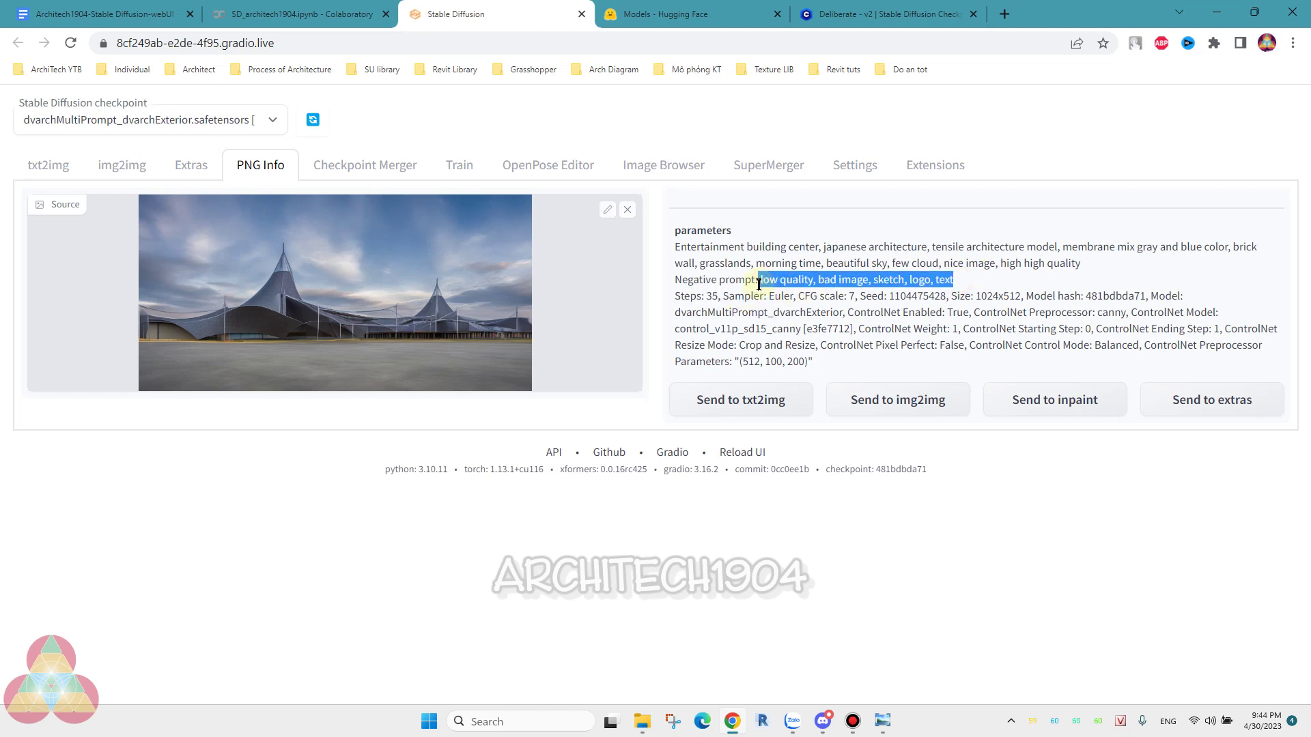
click(49, 165)
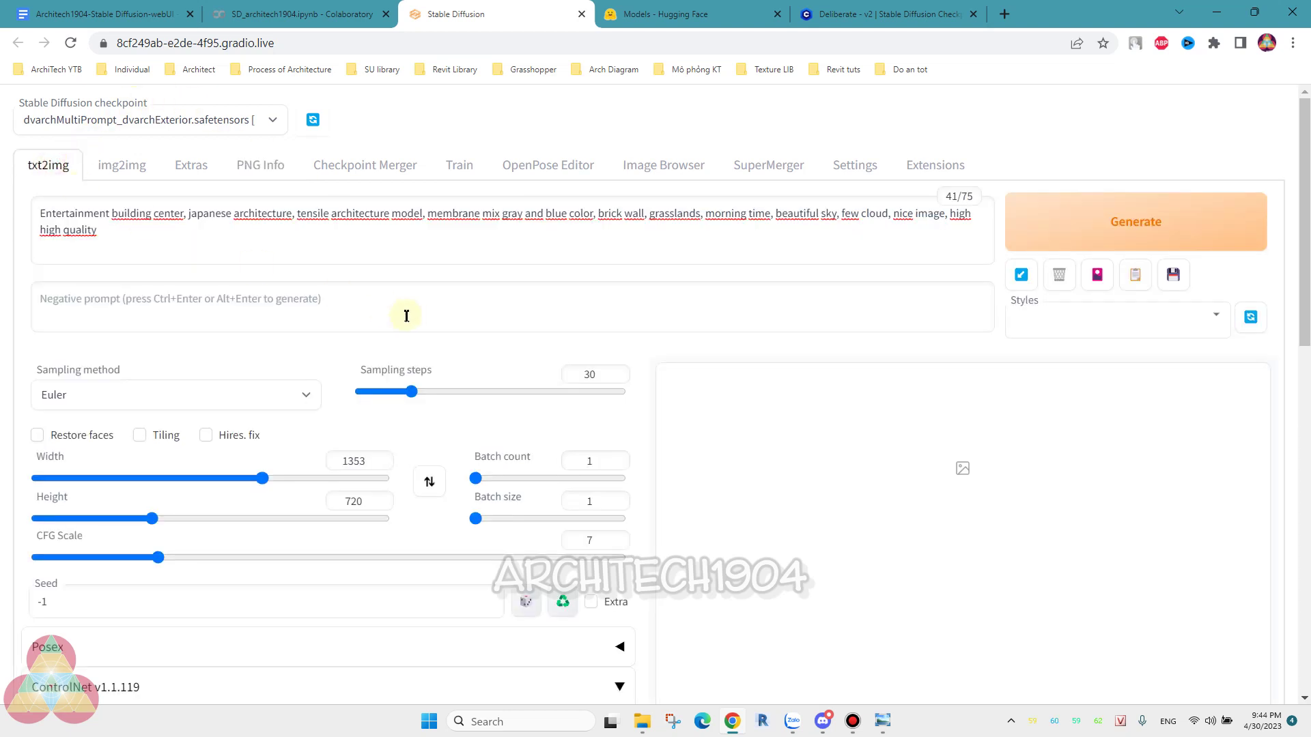
click(340, 303)
key(ctrl+v)
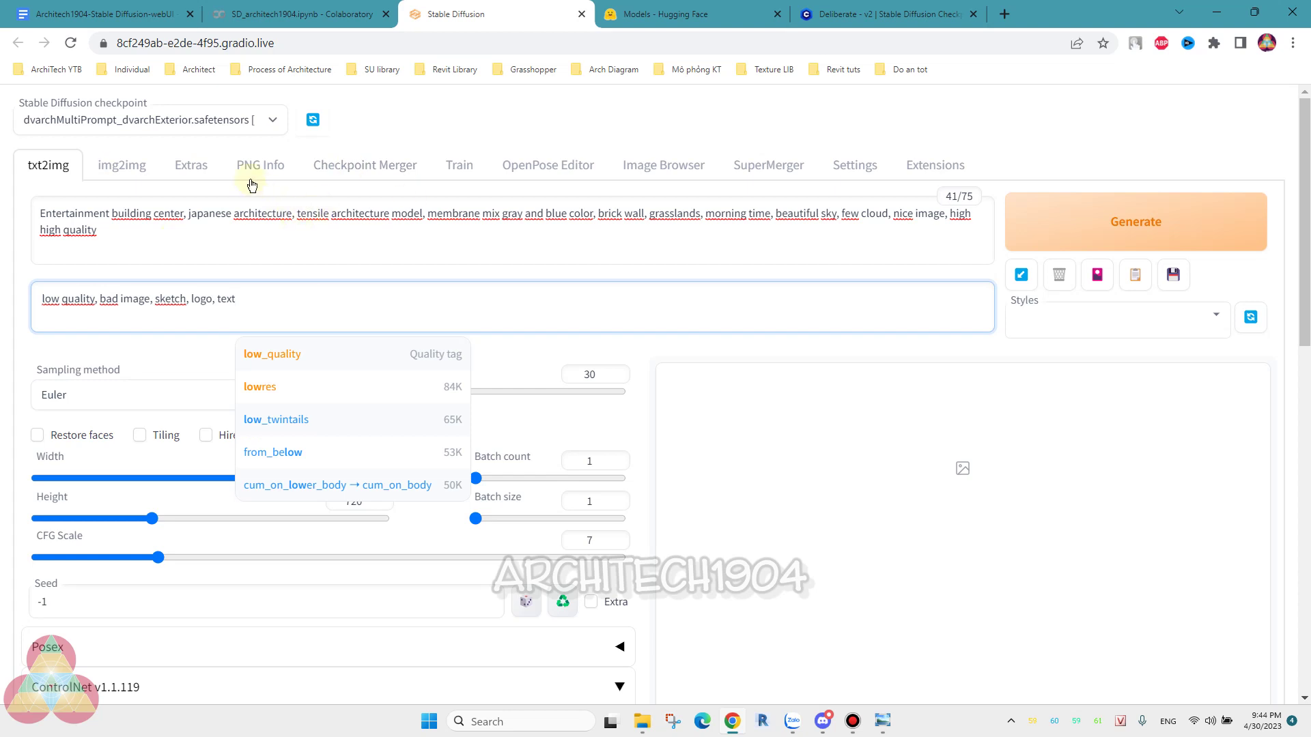
- Review the saved steps, sampler and seed line of the render's parameters
click(263, 170)
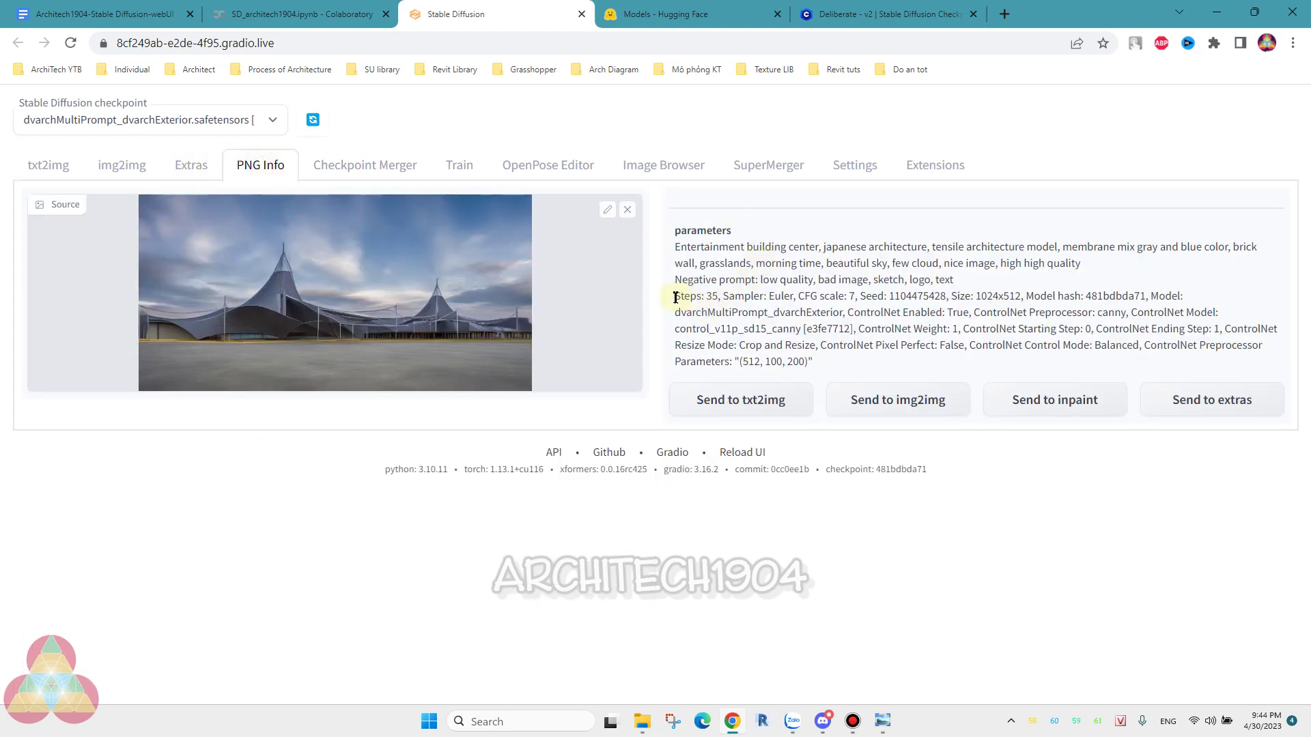
drag(676, 298, 1184, 301)
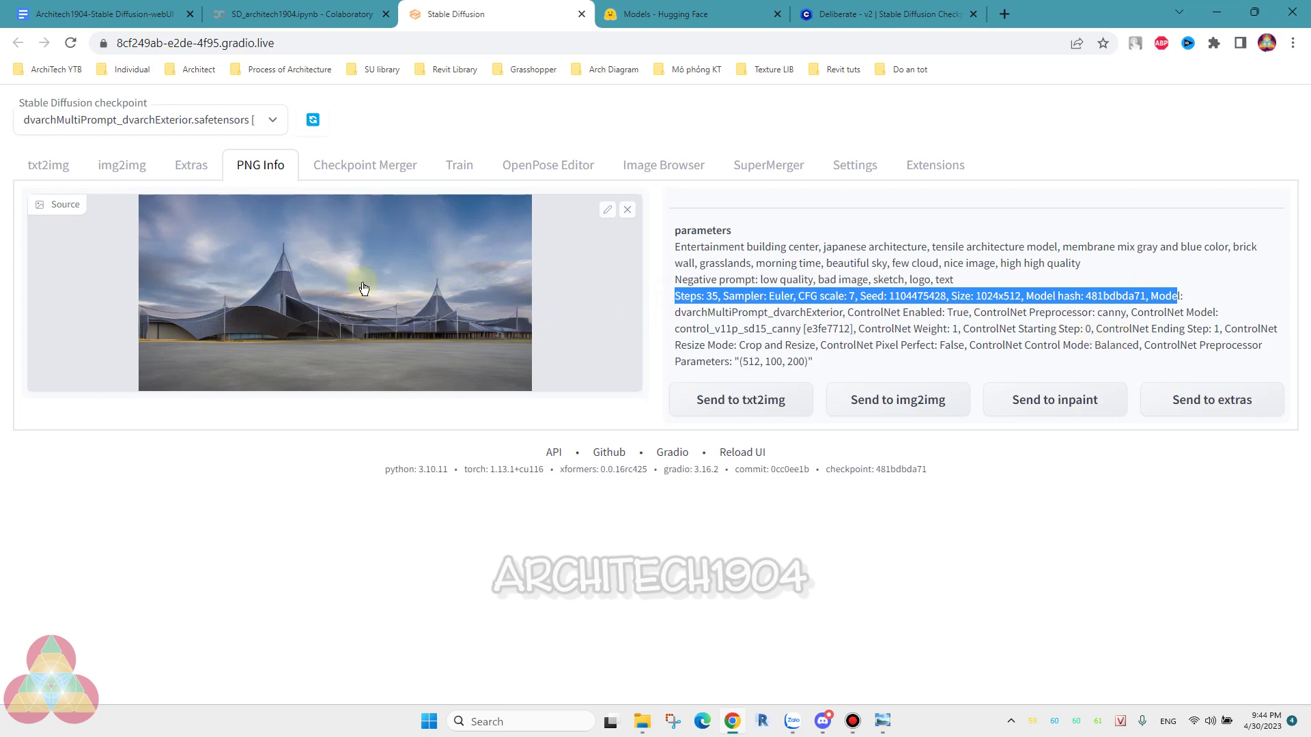
click(52, 166)
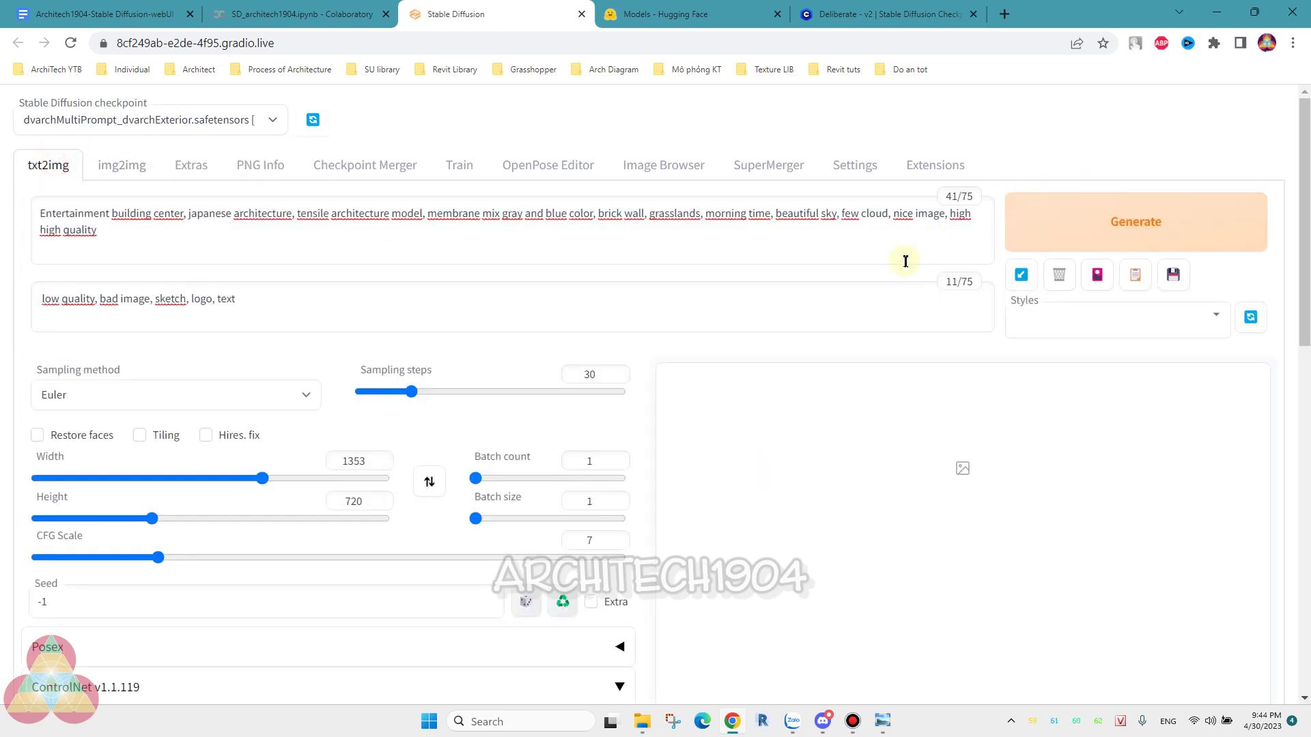
- Set batch count to 4 and highlight the prompt's 'Entertainment' and 'japanese architecture' wording
double_click(603, 461)
text(4)
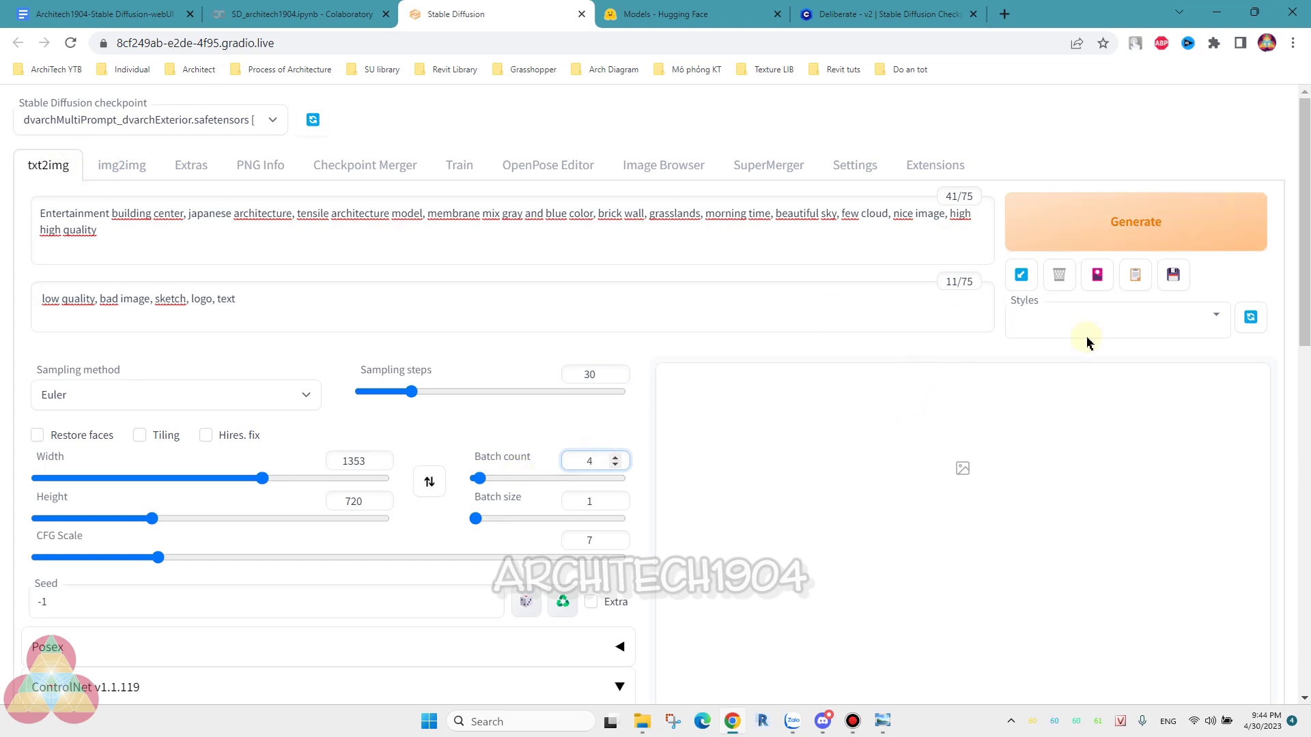
click(47, 215)
double_click(46, 215)
click(198, 214)
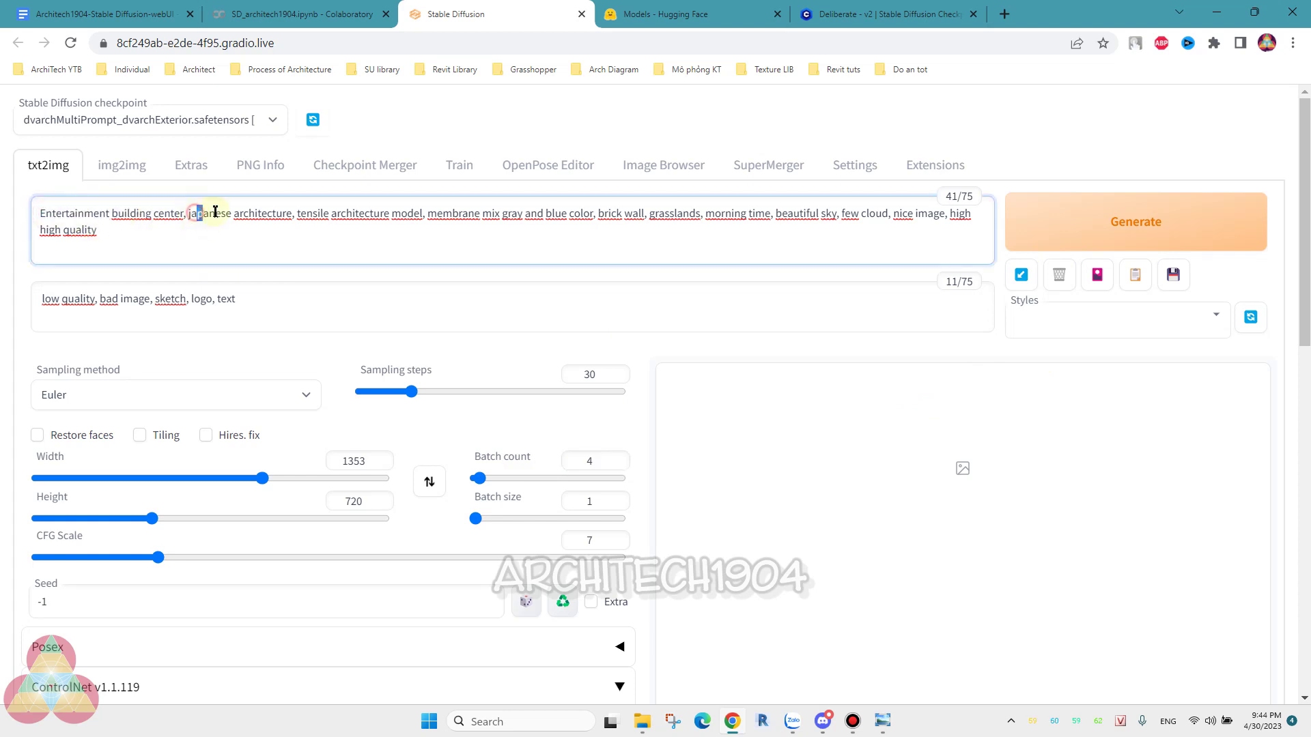
drag(215, 212, 360, 205)
- Point out the 'membrane mix gray' wording and open the generated images folder
drag(442, 213, 518, 213)
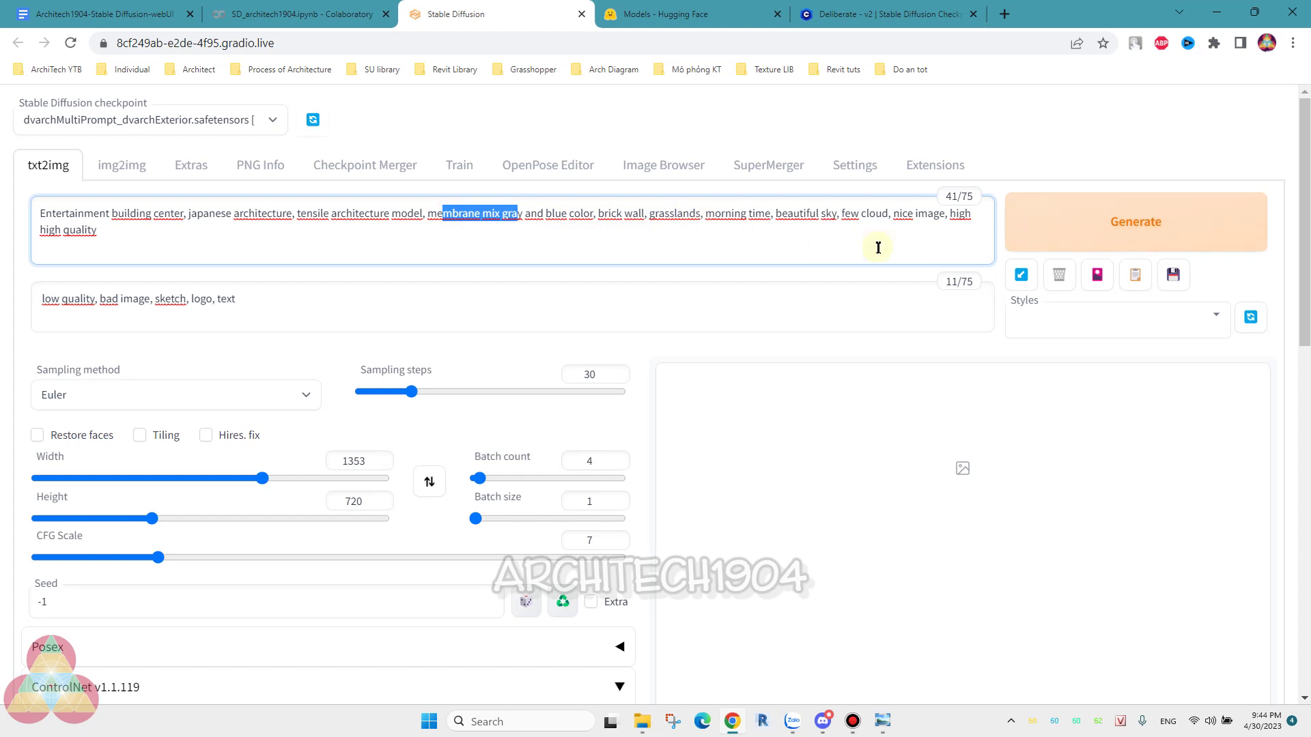
scroll(796, 439, down, 1)
click(678, 672)
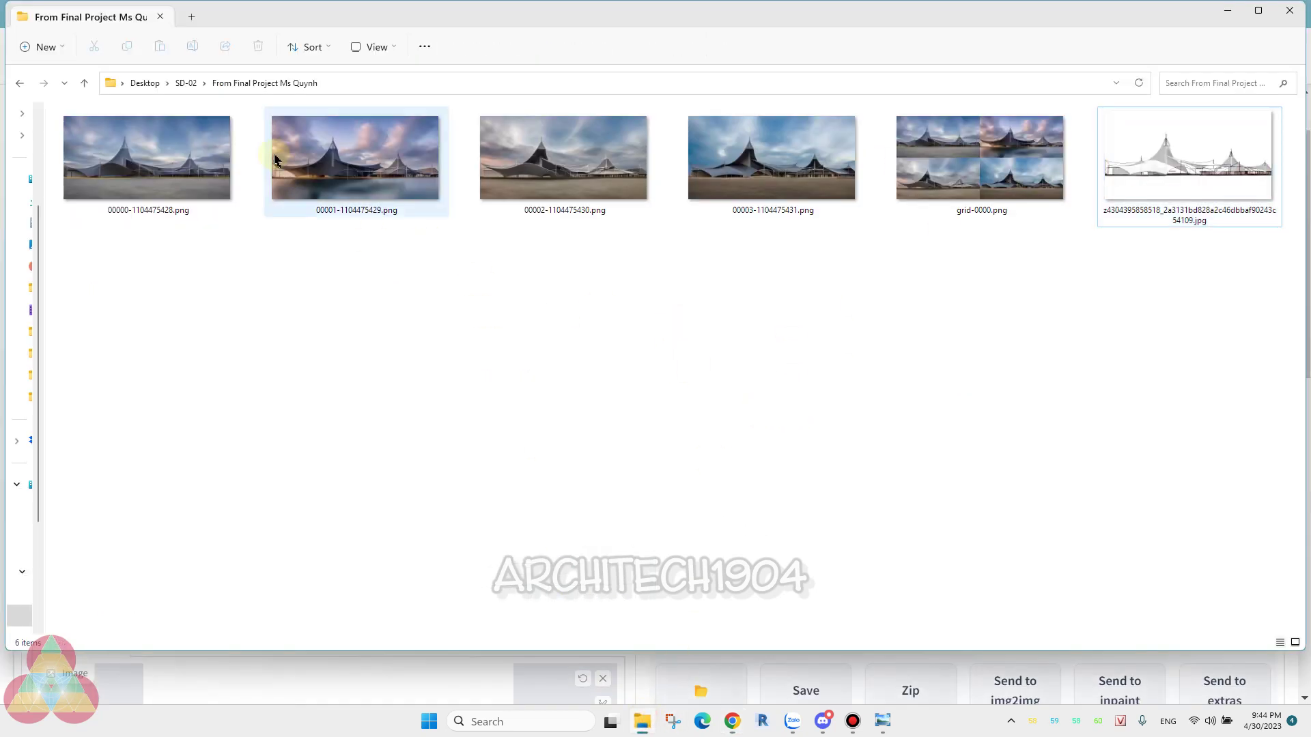
- From SD-02, open the exterior folder and view Screenshot 2023-04-30 210914.png in Photo Viewer
click(186, 83)
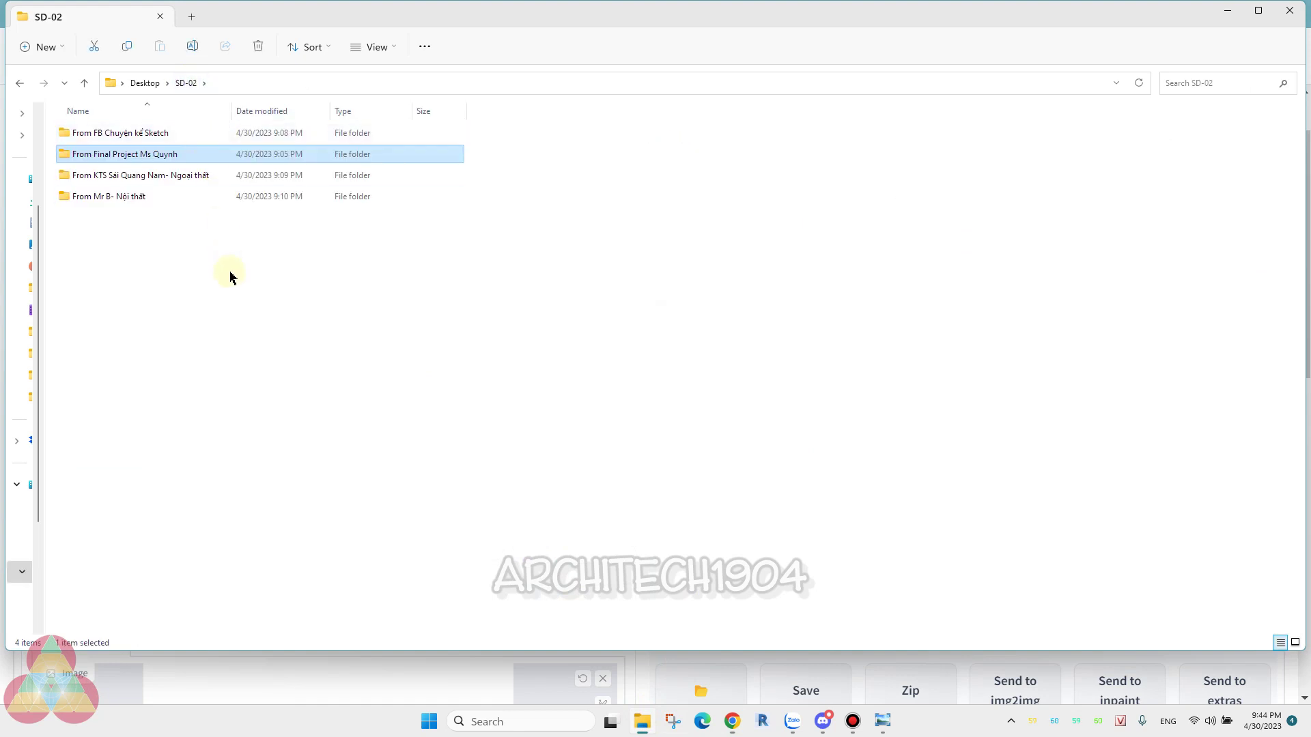
double_click(116, 180)
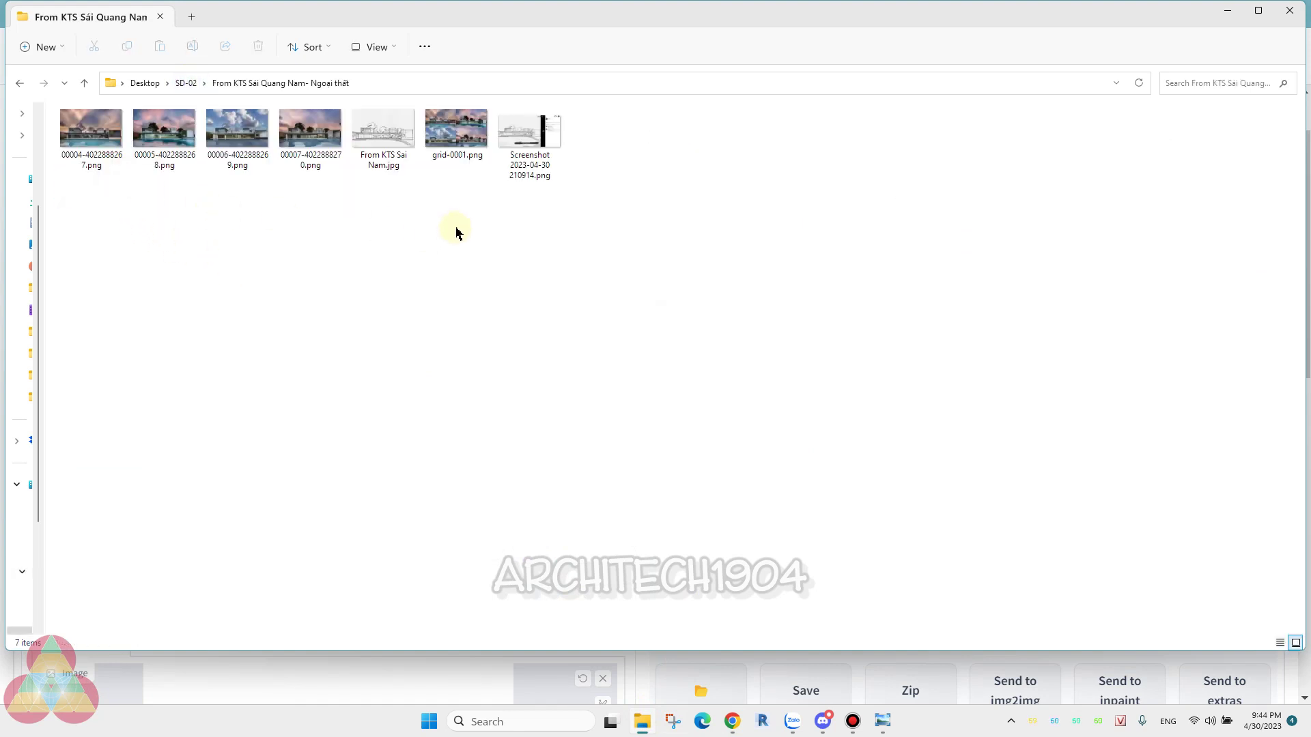
ctrl+scroll(456, 232, up, 3)
ctrl+scroll(456, 232, up, 3)
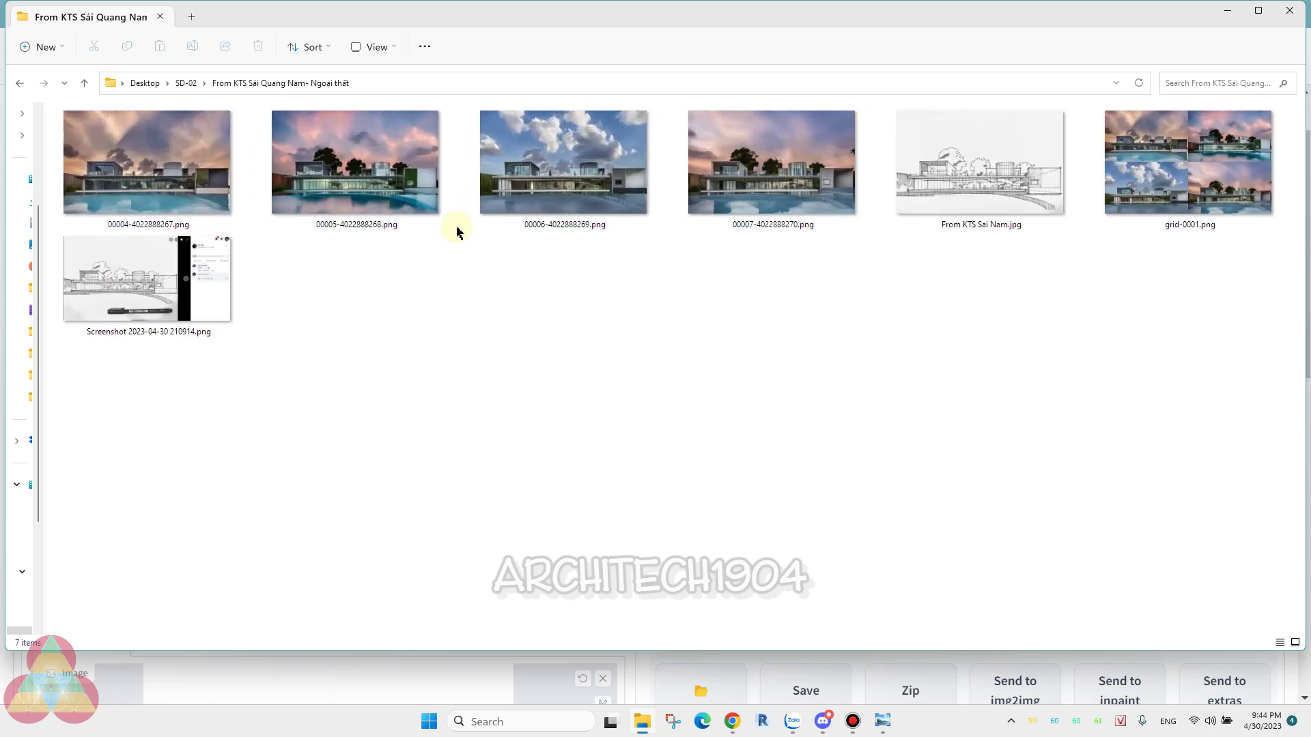
click(177, 299)
double_click(176, 299)
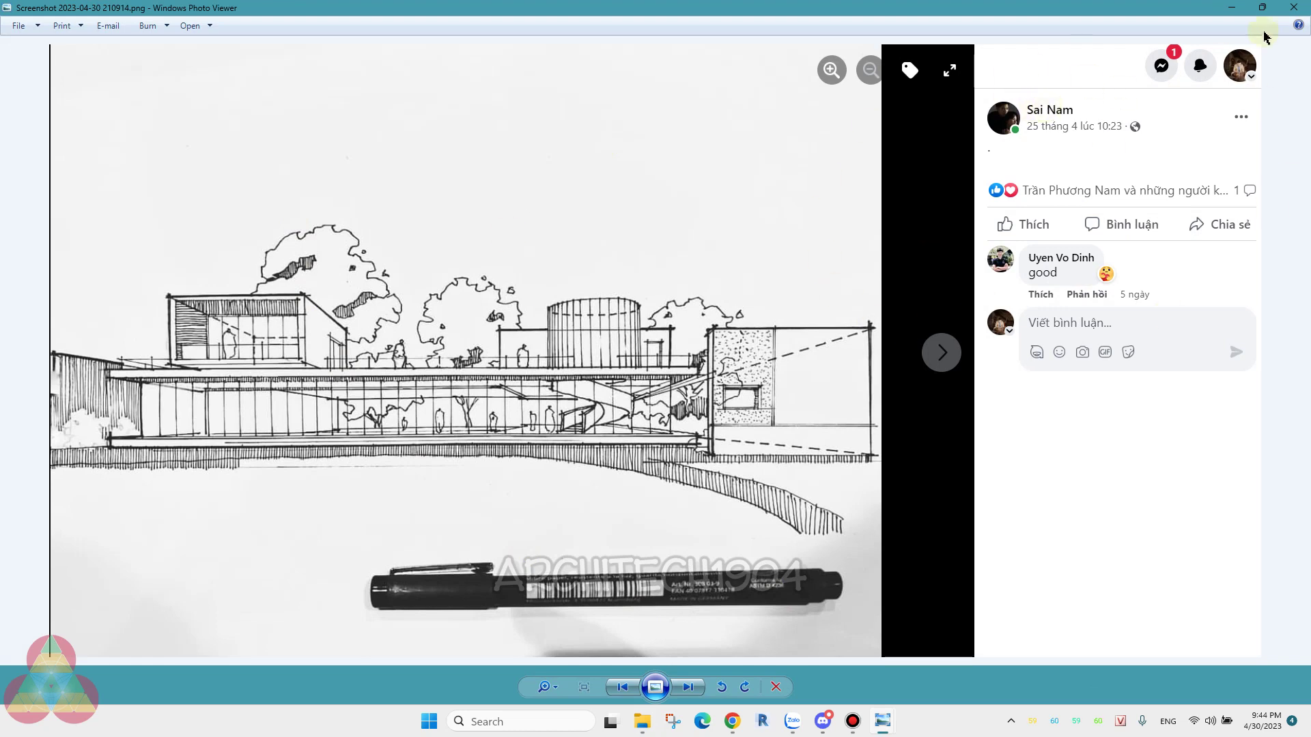
- Open the hand-drawn house sketch and compare it with the first render and four-panel grid
click(1293, 10)
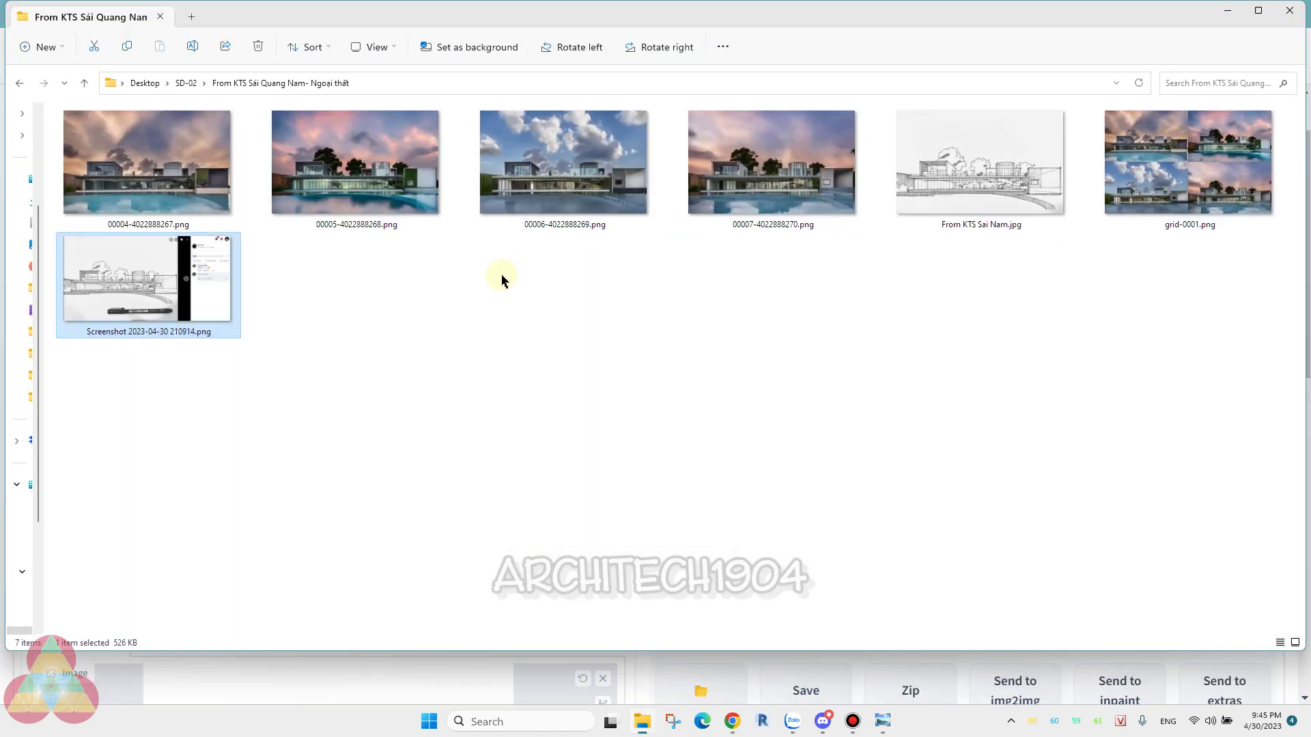
double_click(1007, 168)
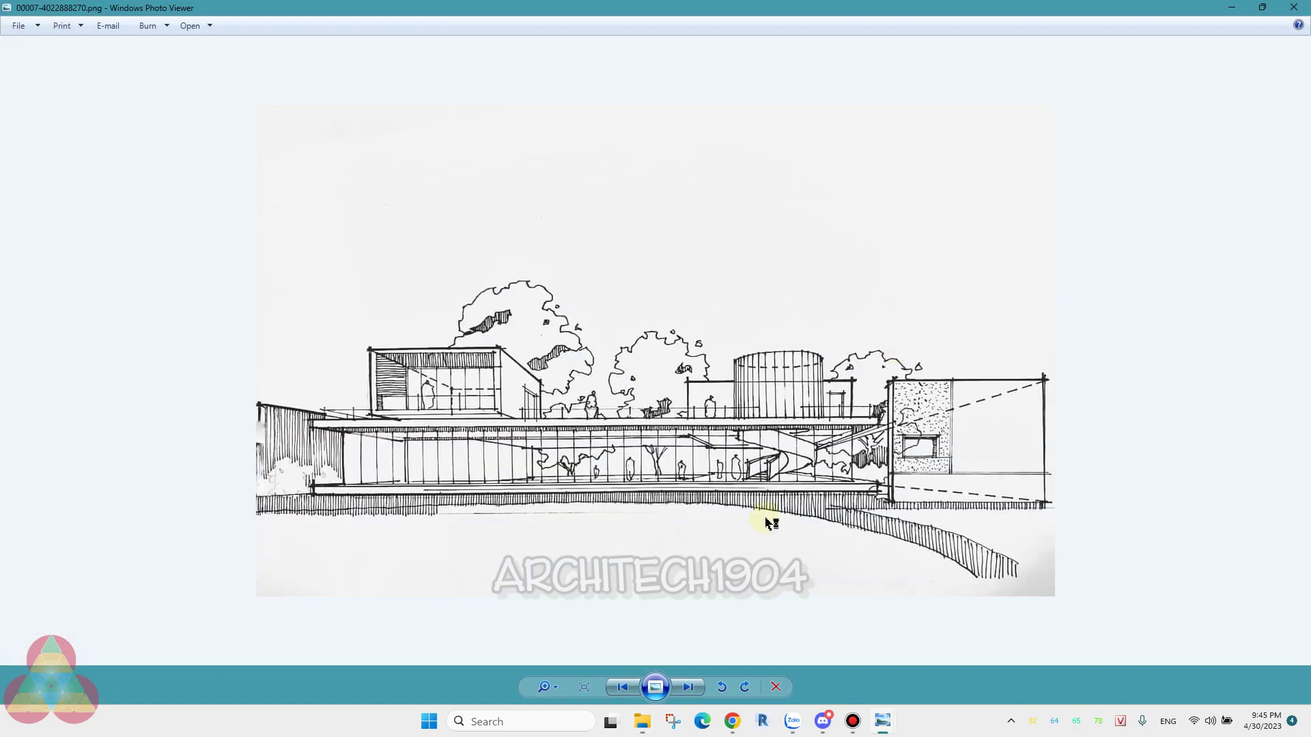
click(684, 687)
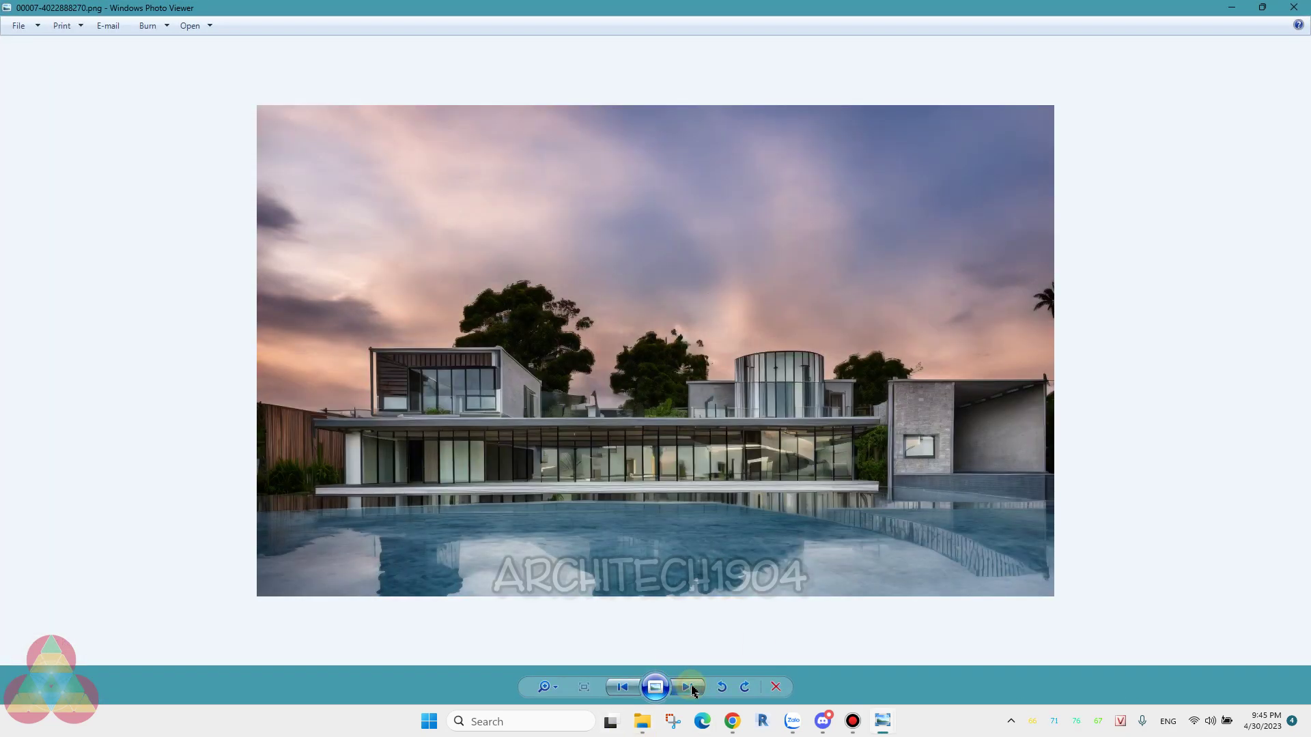
click(686, 689)
click(688, 690)
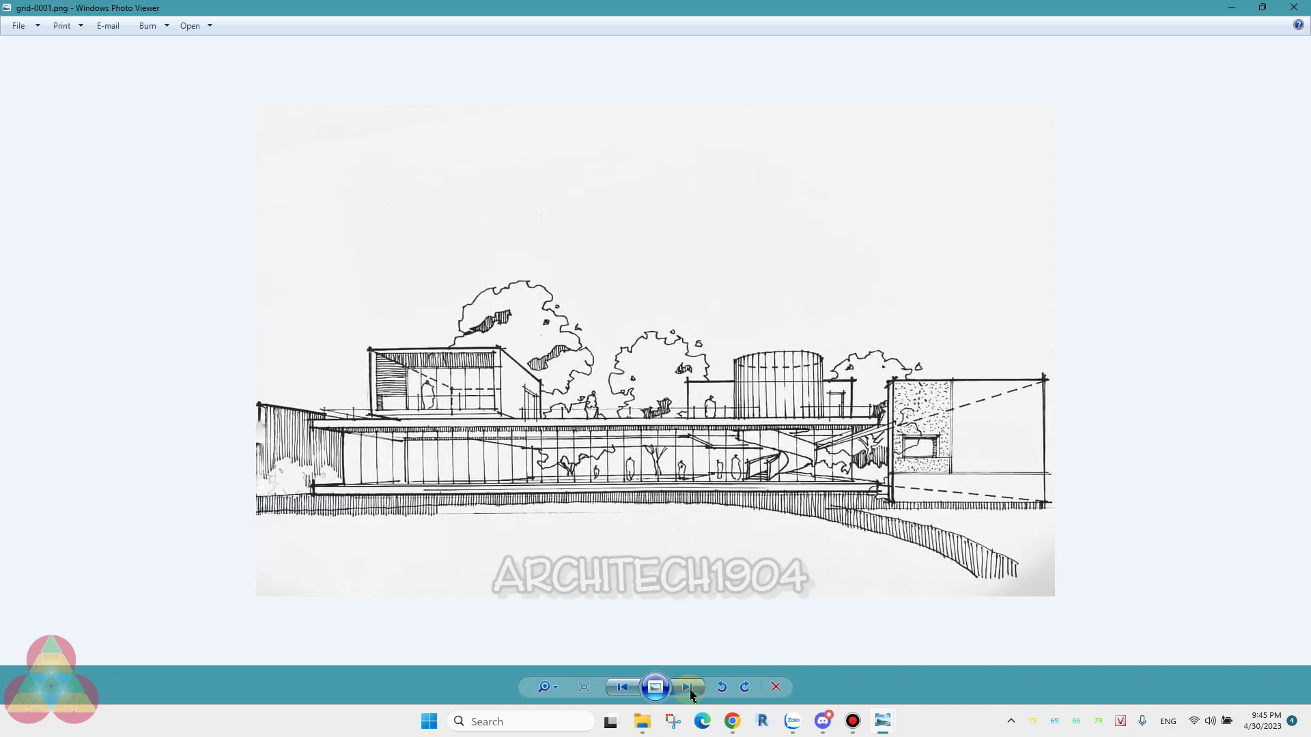
- Cycle through renders 00004, 00006 and 00007 back to the sketch, then return to Stable Diffusion
click(689, 688)
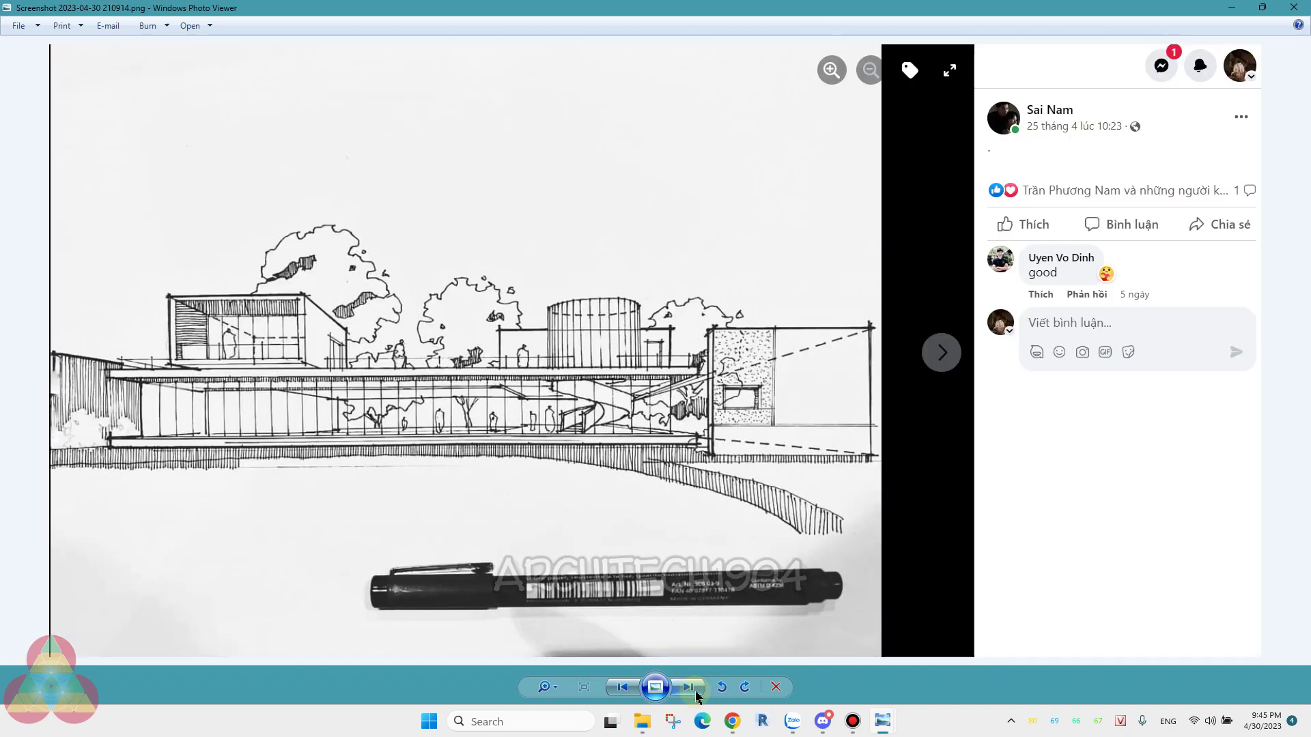
click(688, 688)
scroll(614, 528, up, 2)
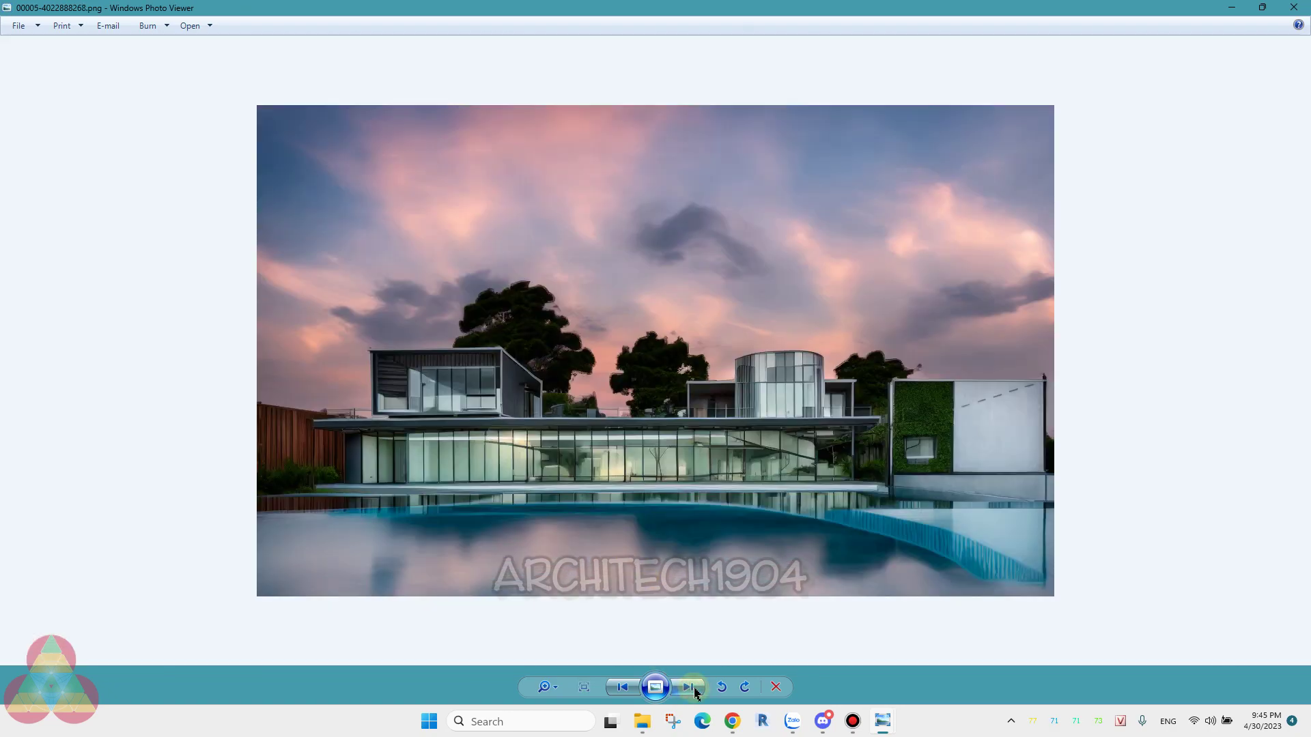
click(688, 687)
click(689, 687)
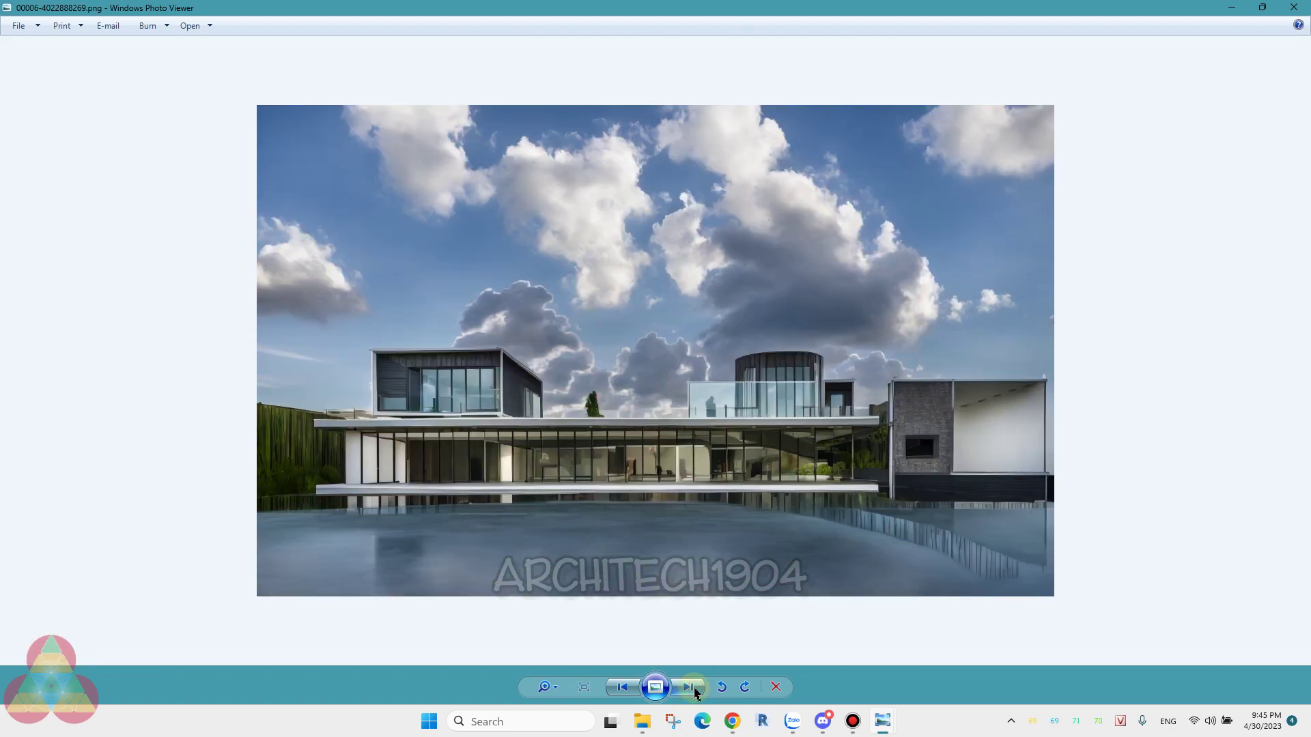
click(689, 687)
click(696, 692)
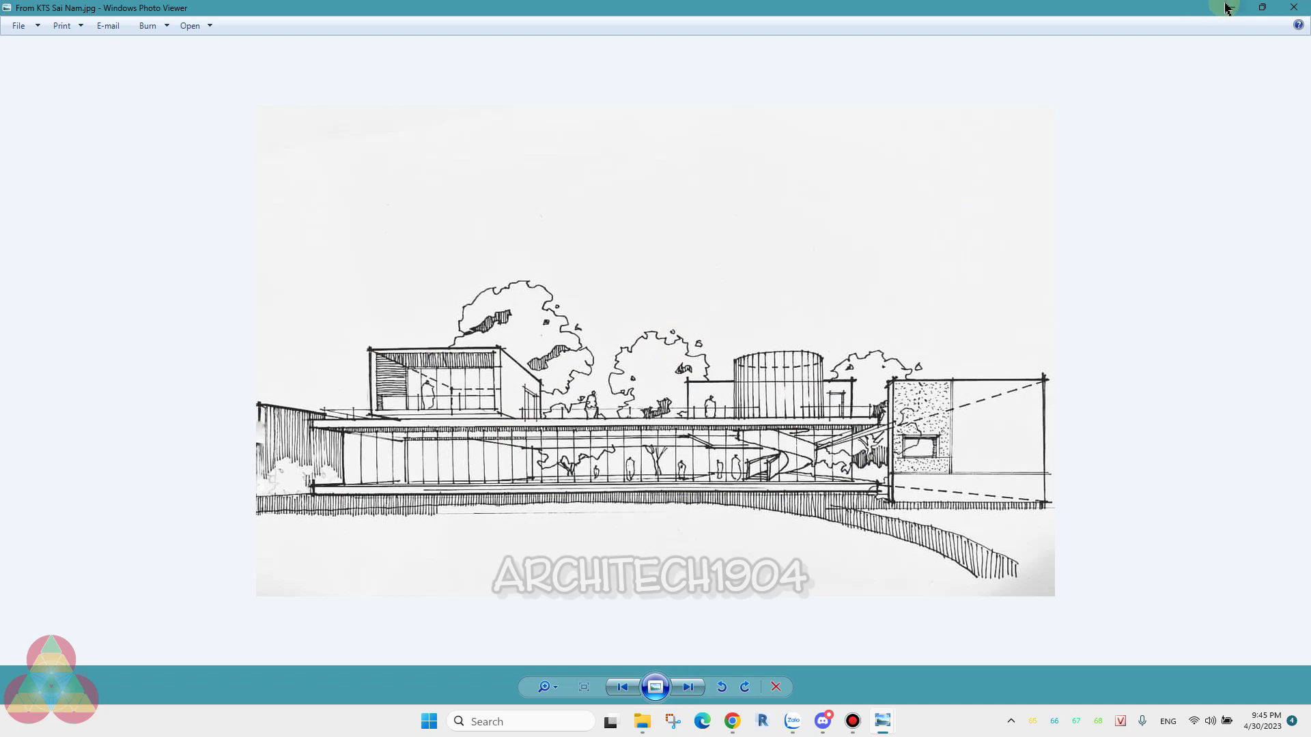
click(732, 721)
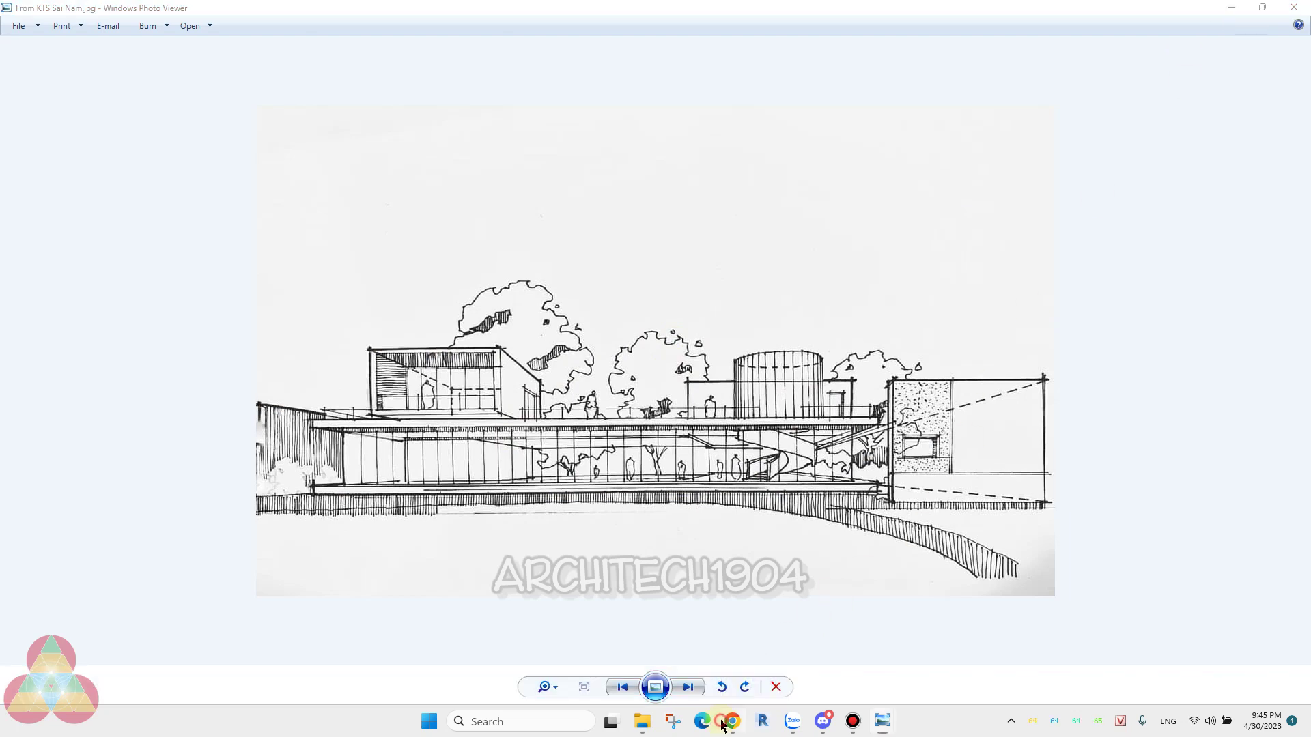
scroll(250, 216, up, 1)
- Clear PNG Info's source and load 00006-4022888269.png from SD-02's KTS exterior folder
click(261, 164)
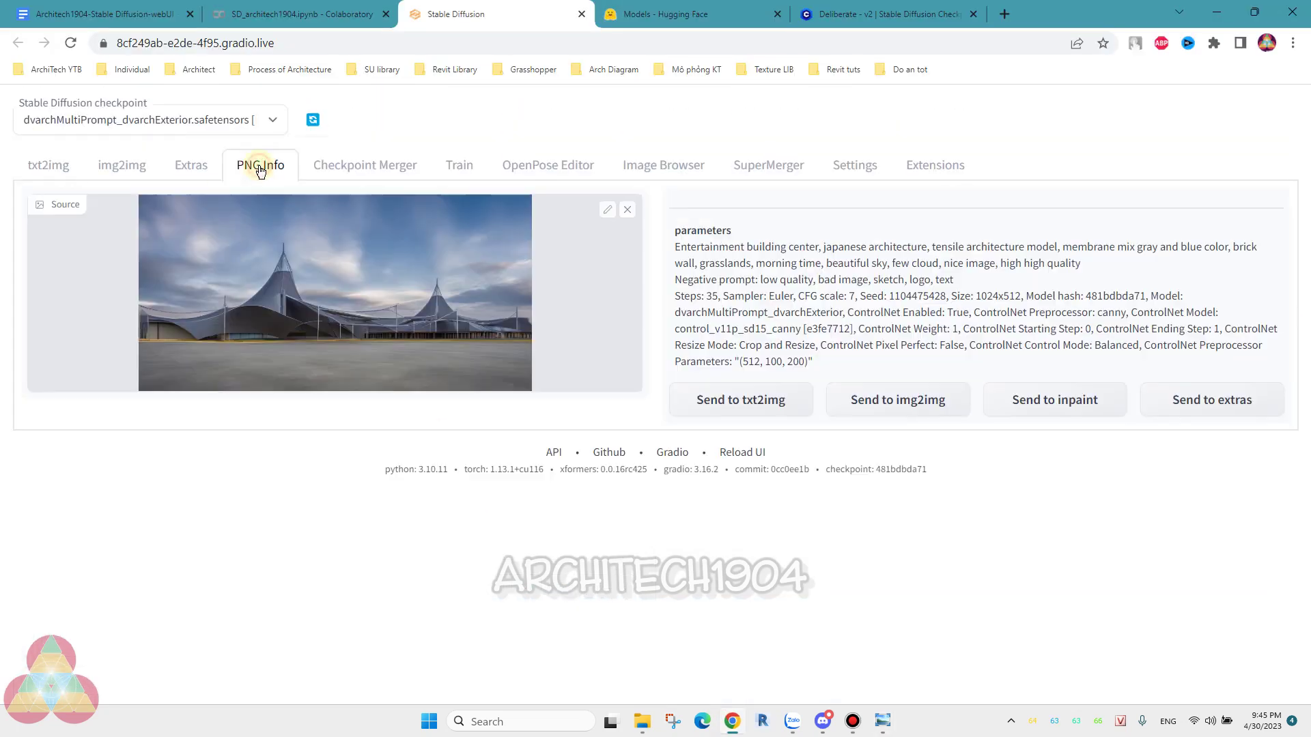
click(626, 210)
click(367, 315)
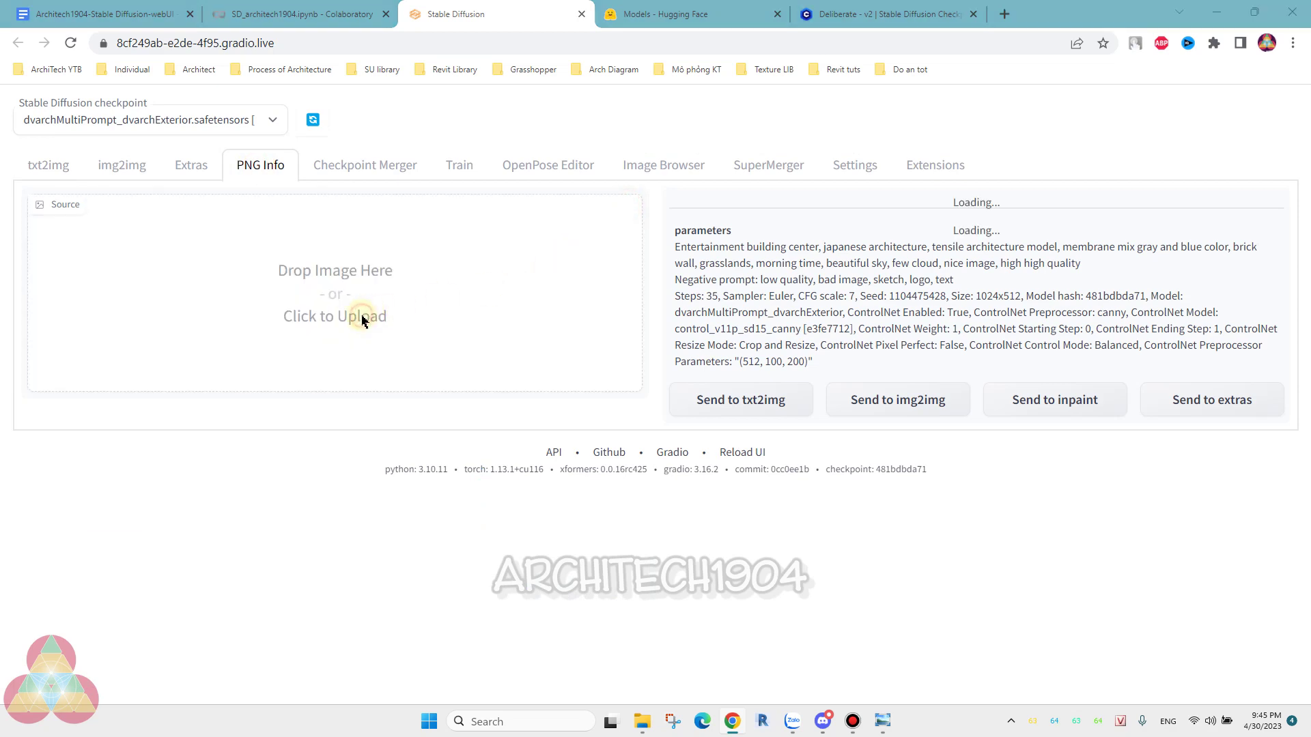
click(186, 39)
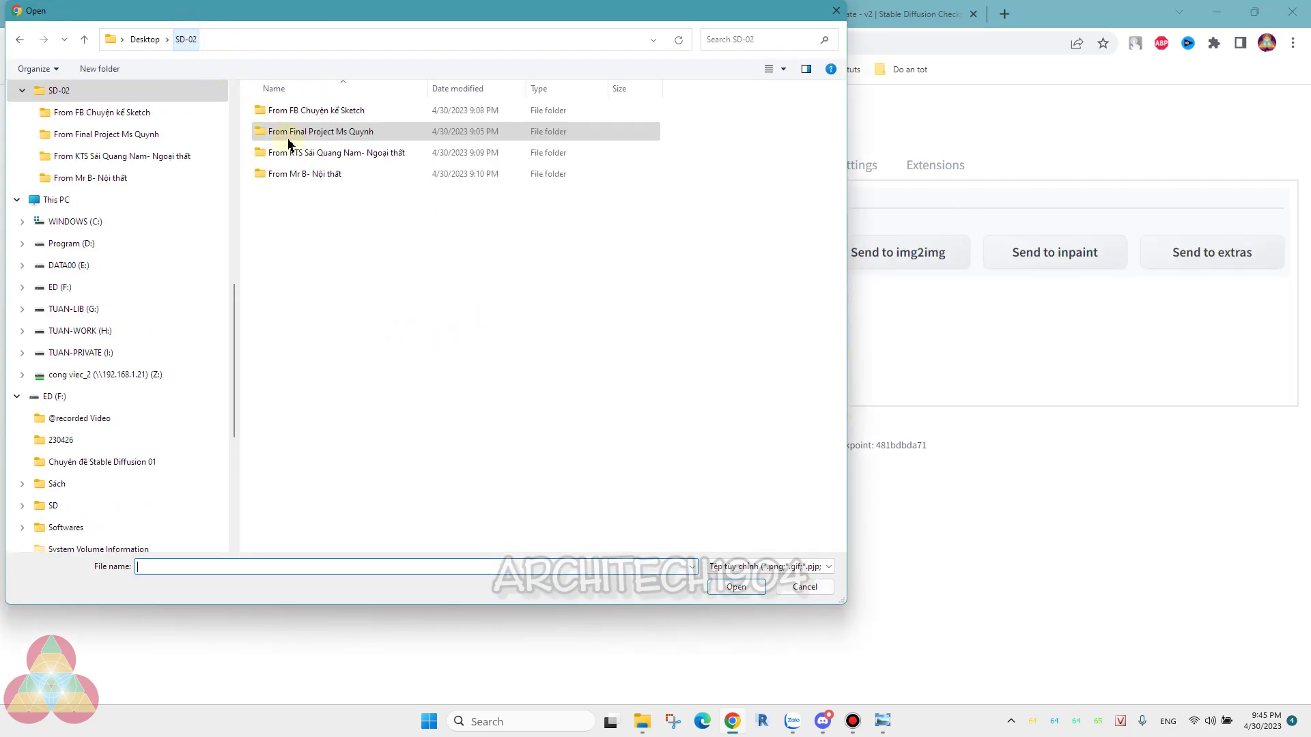
double_click(307, 153)
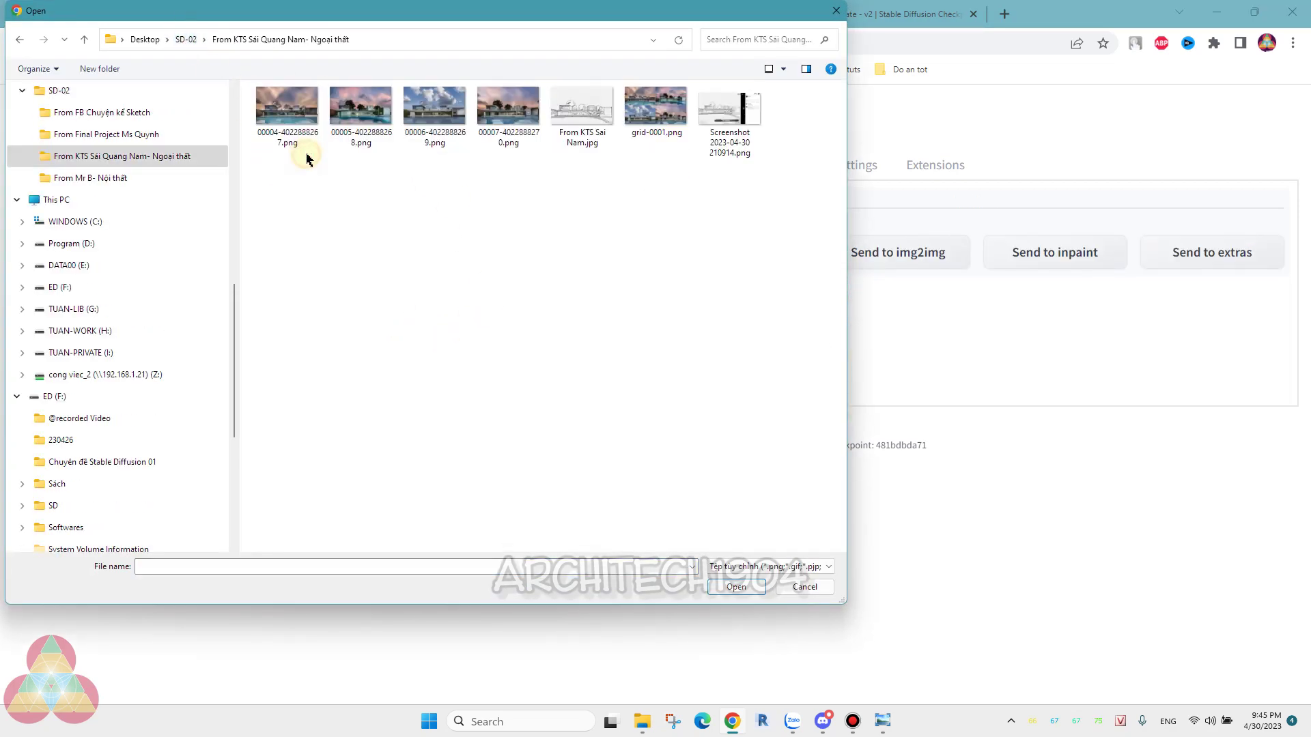
double_click(441, 128)
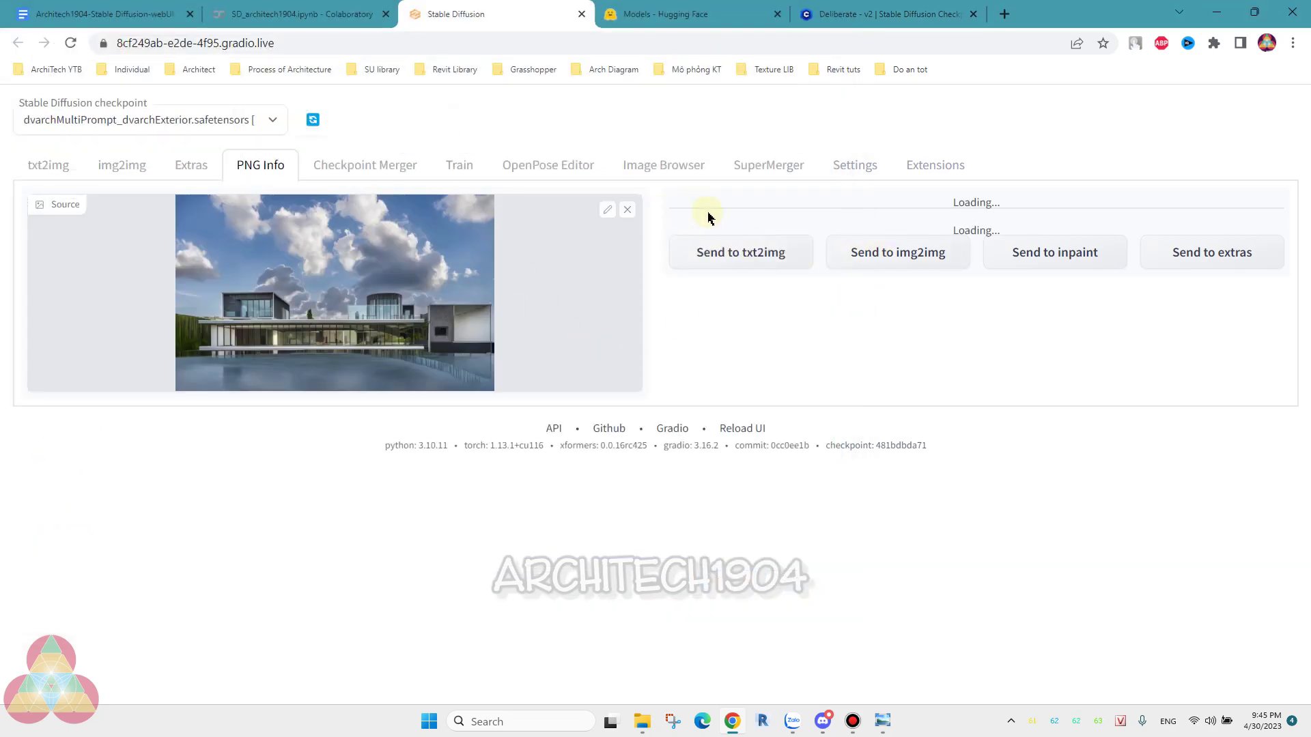
click(642, 722)
- Open SD-02's From FB Chuyện kể Sketch folder and view Screenshot 2023-04-30 210800.png
click(194, 85)
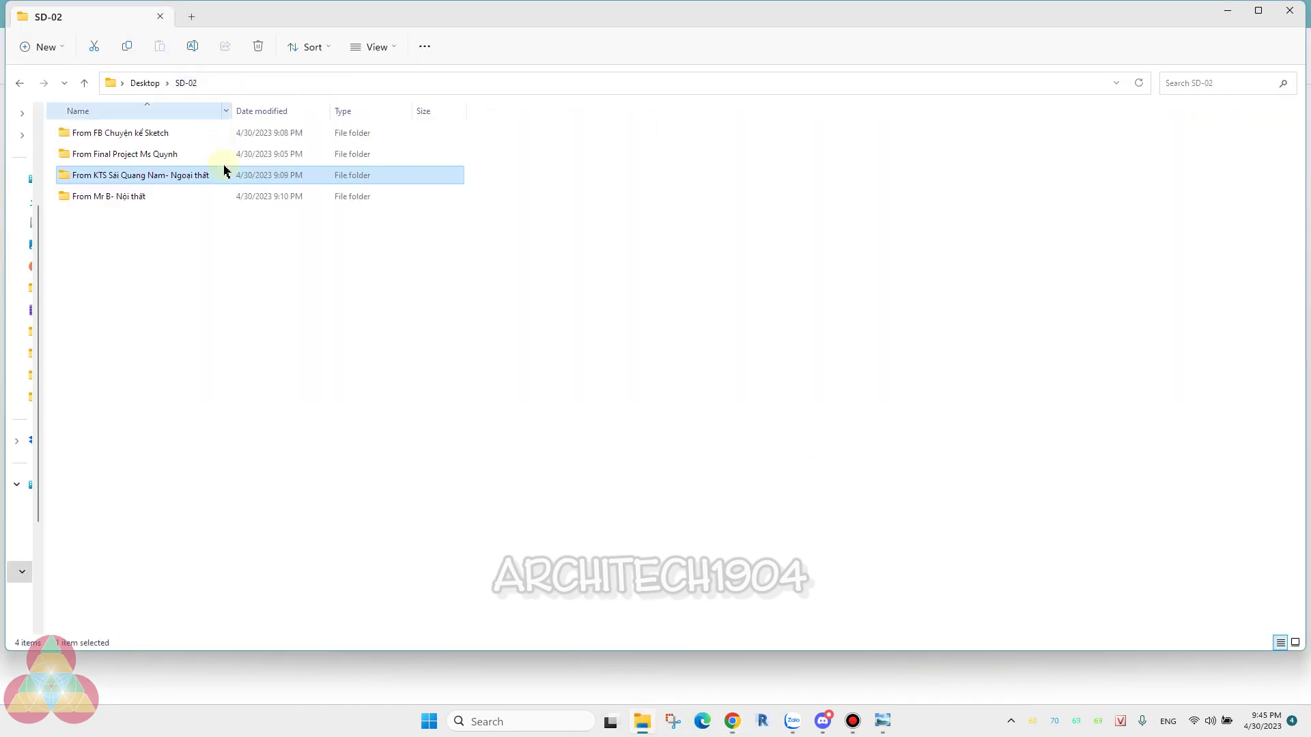
mouse_move(120, 133)
double_click(111, 135)
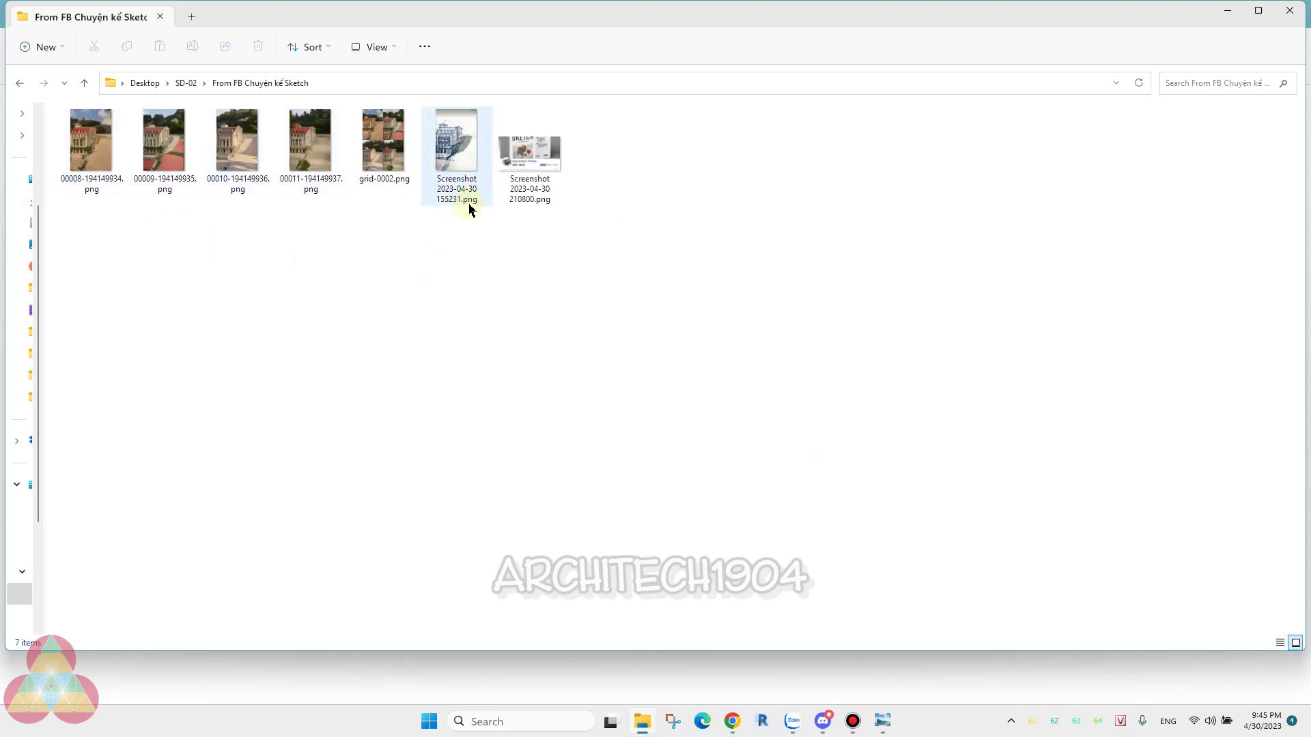
double_click(528, 169)
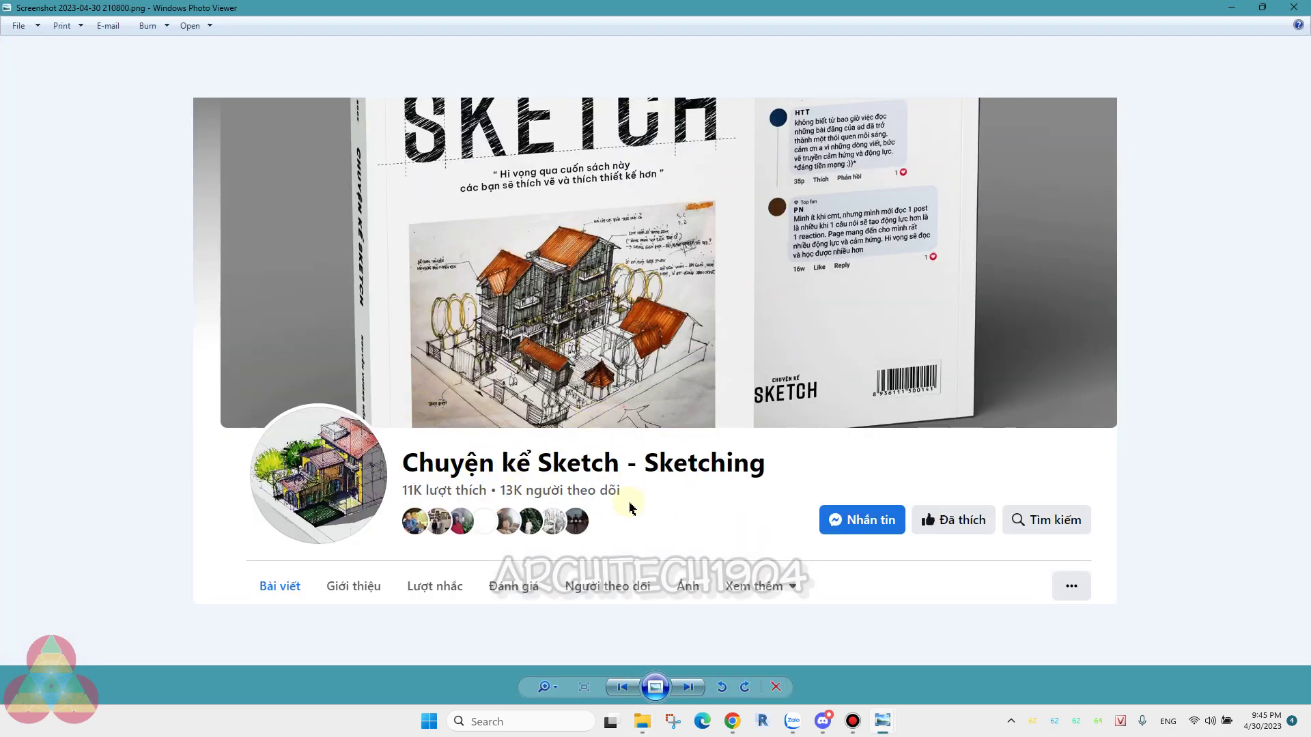
- View the neoclassical building sketch, zooming in and back out
click(625, 691)
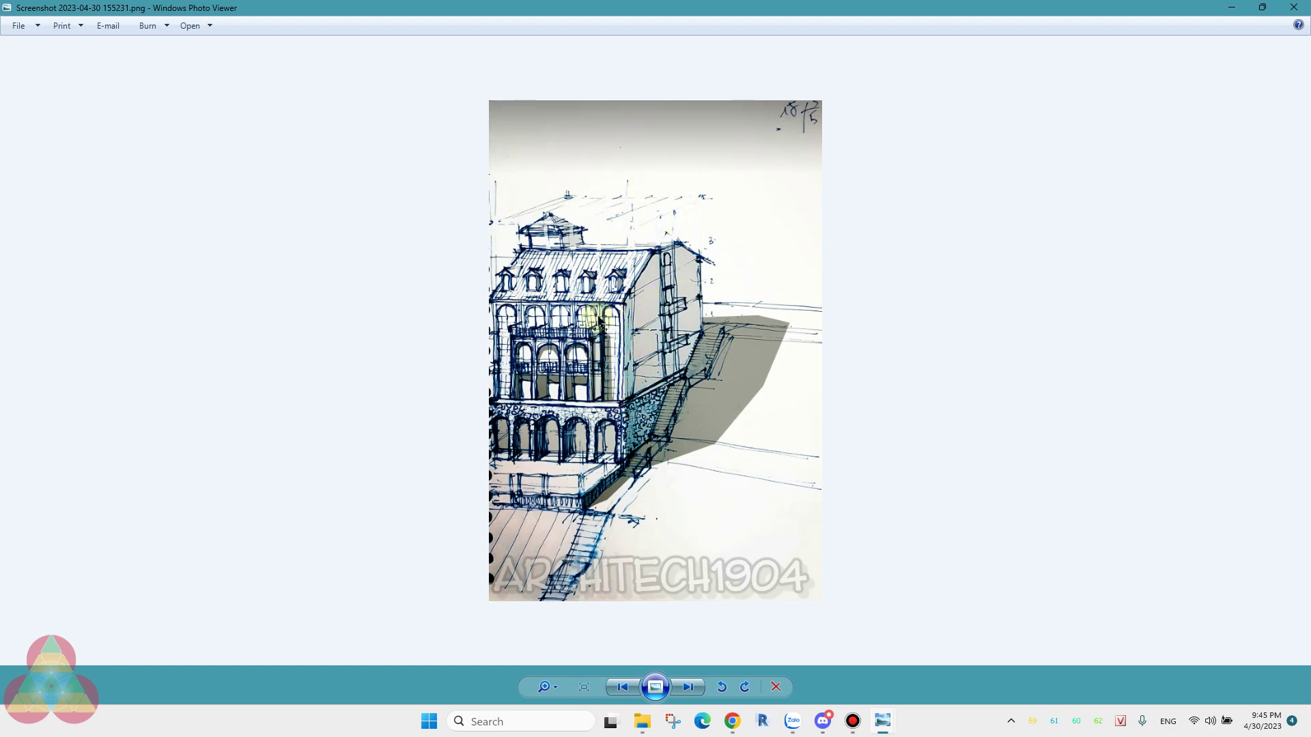
scroll(573, 301, up, 3)
scroll(574, 301, down, 1)
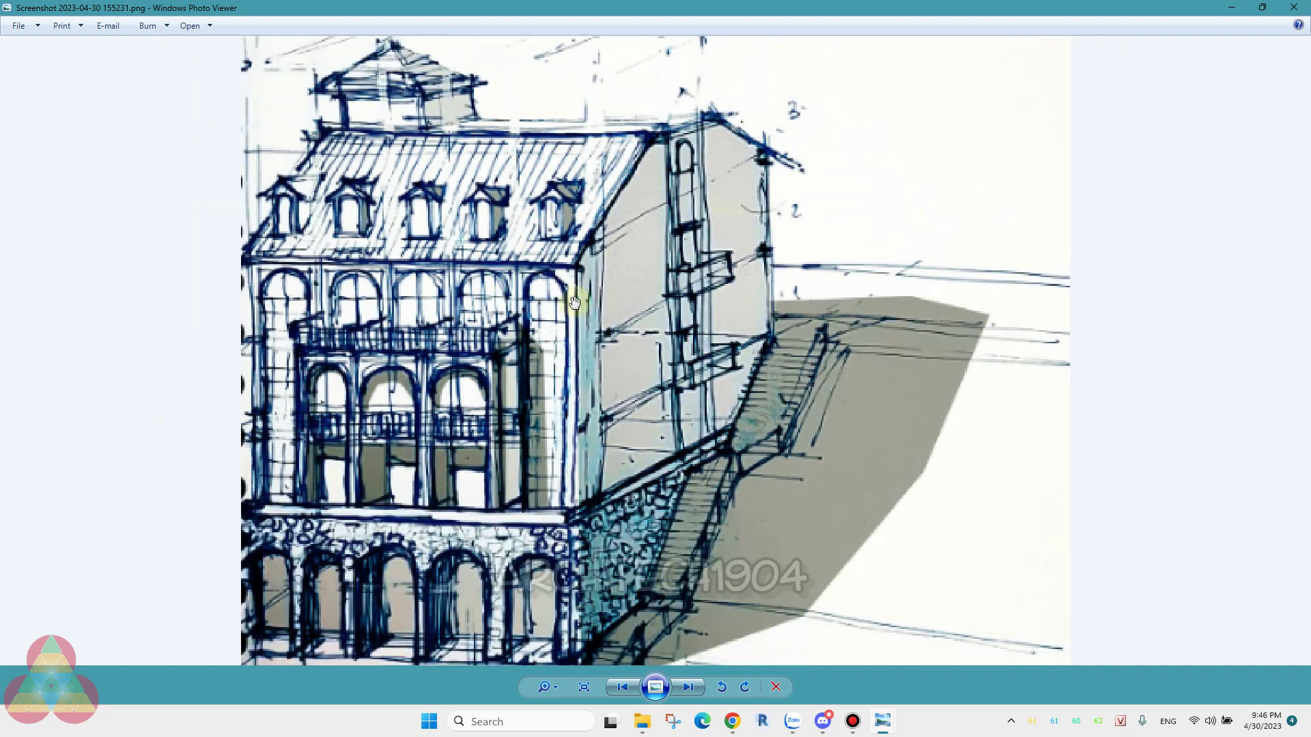
scroll(574, 302, down, 1)
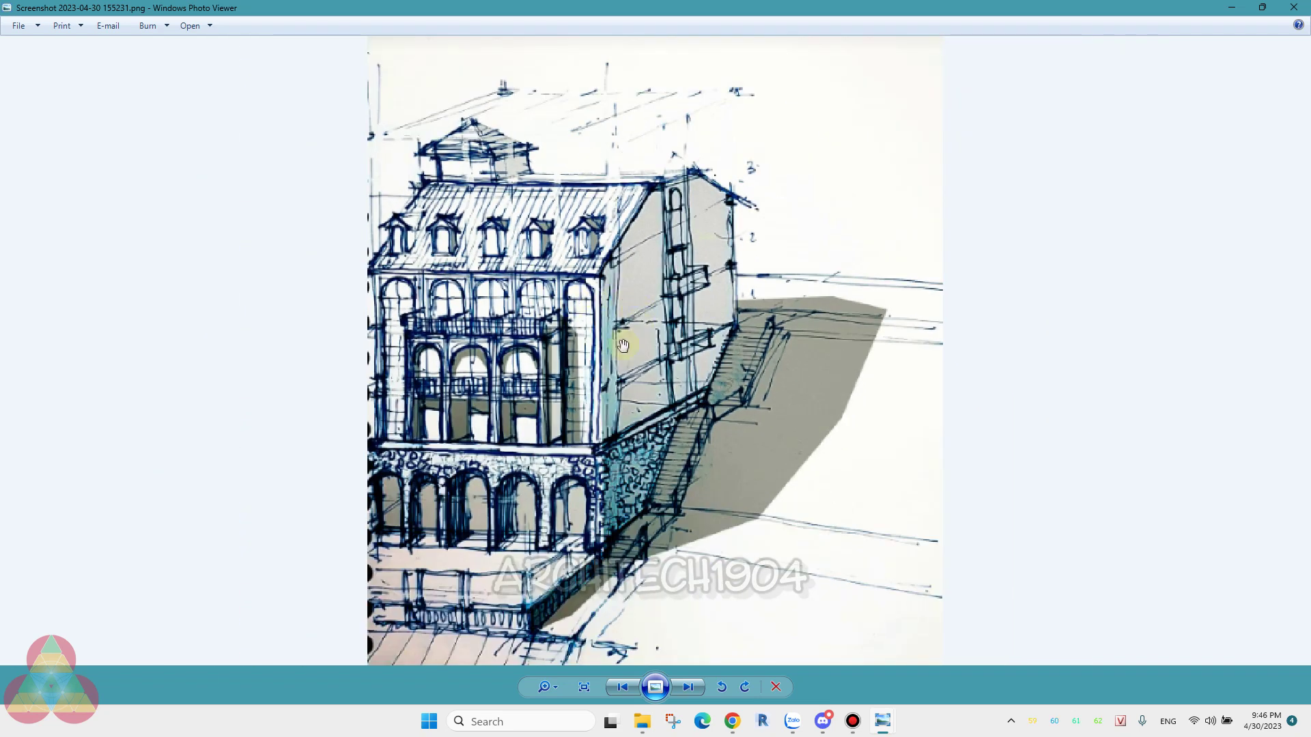
- Step back through grid-0002 and renders 00010, 00009 and 00008, then close the viewer
click(622, 687)
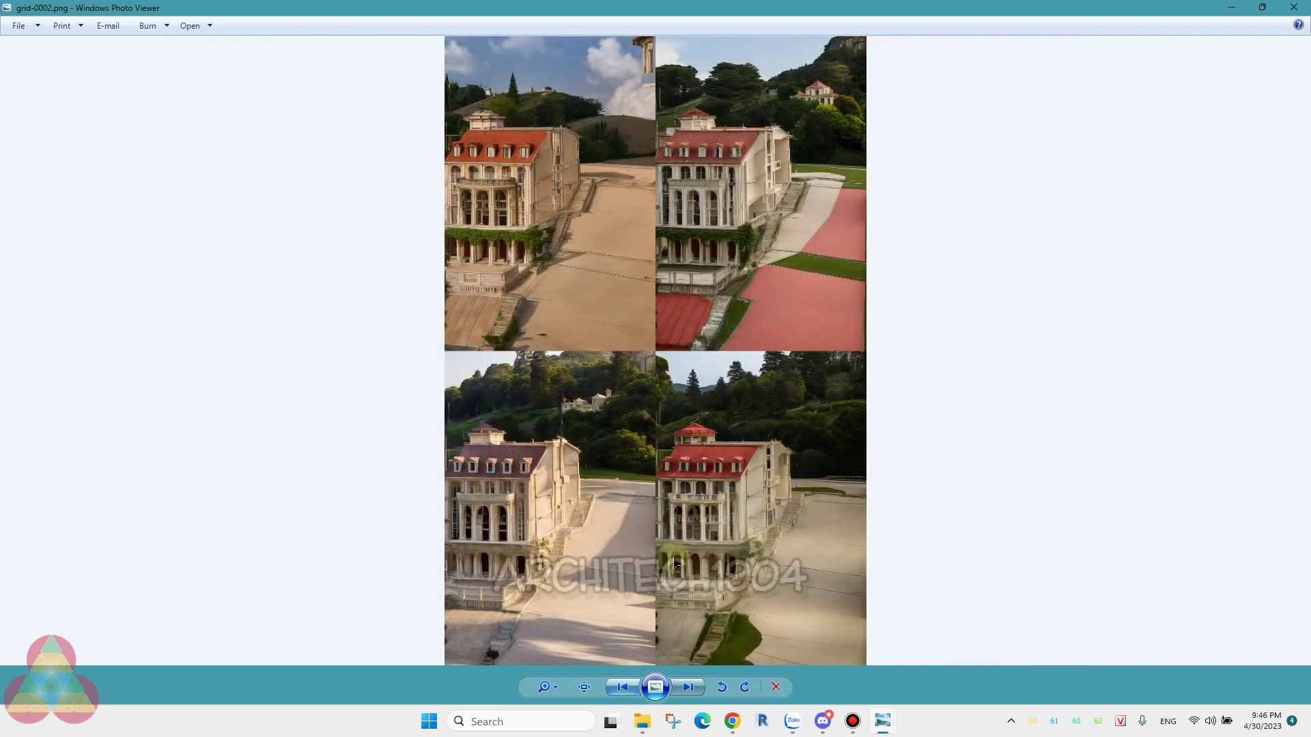
scroll(604, 193, up, 1)
scroll(513, 208, up, 2)
scroll(512, 208, down, 3)
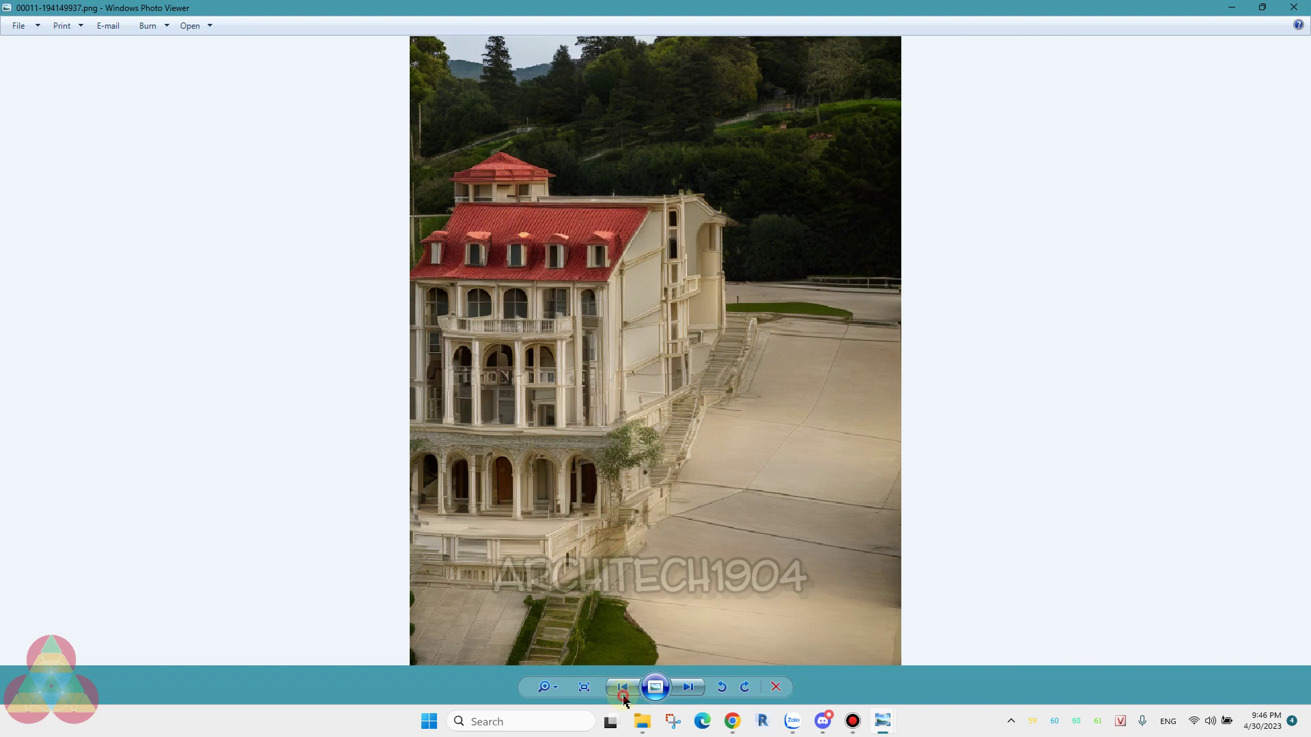
click(624, 691)
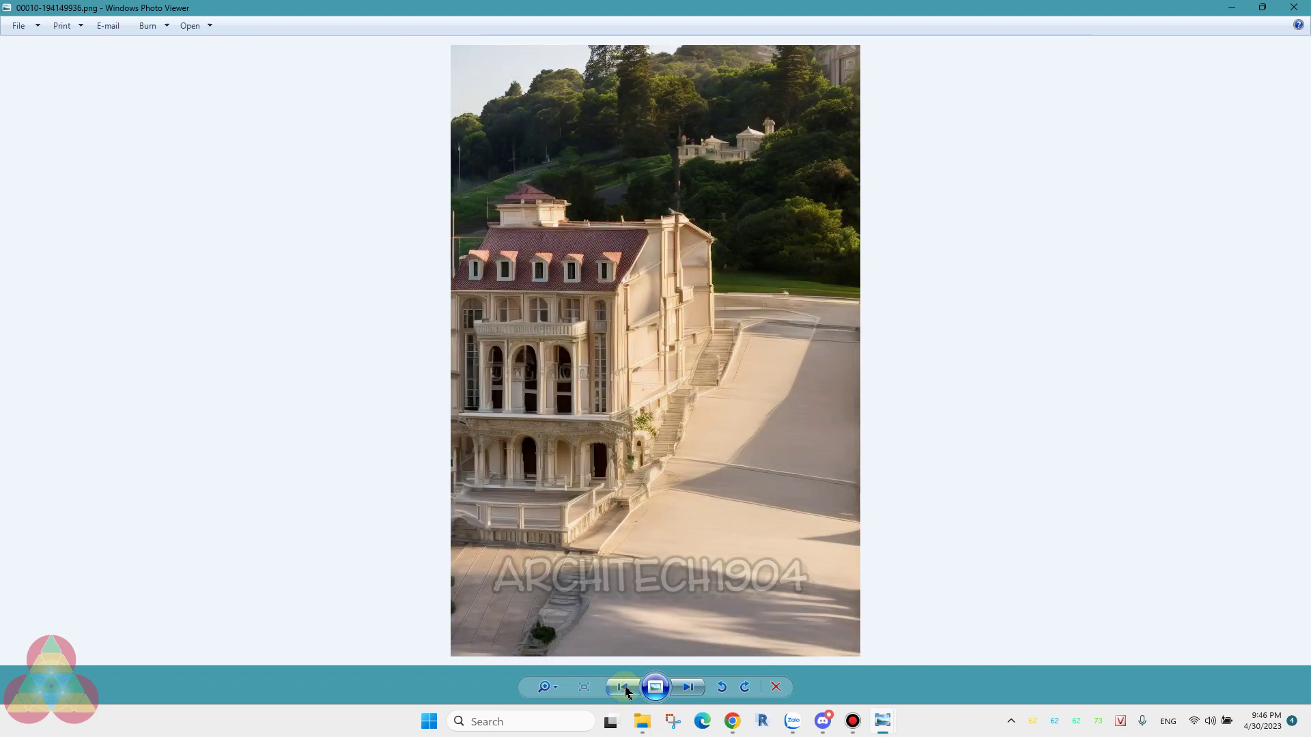
click(624, 689)
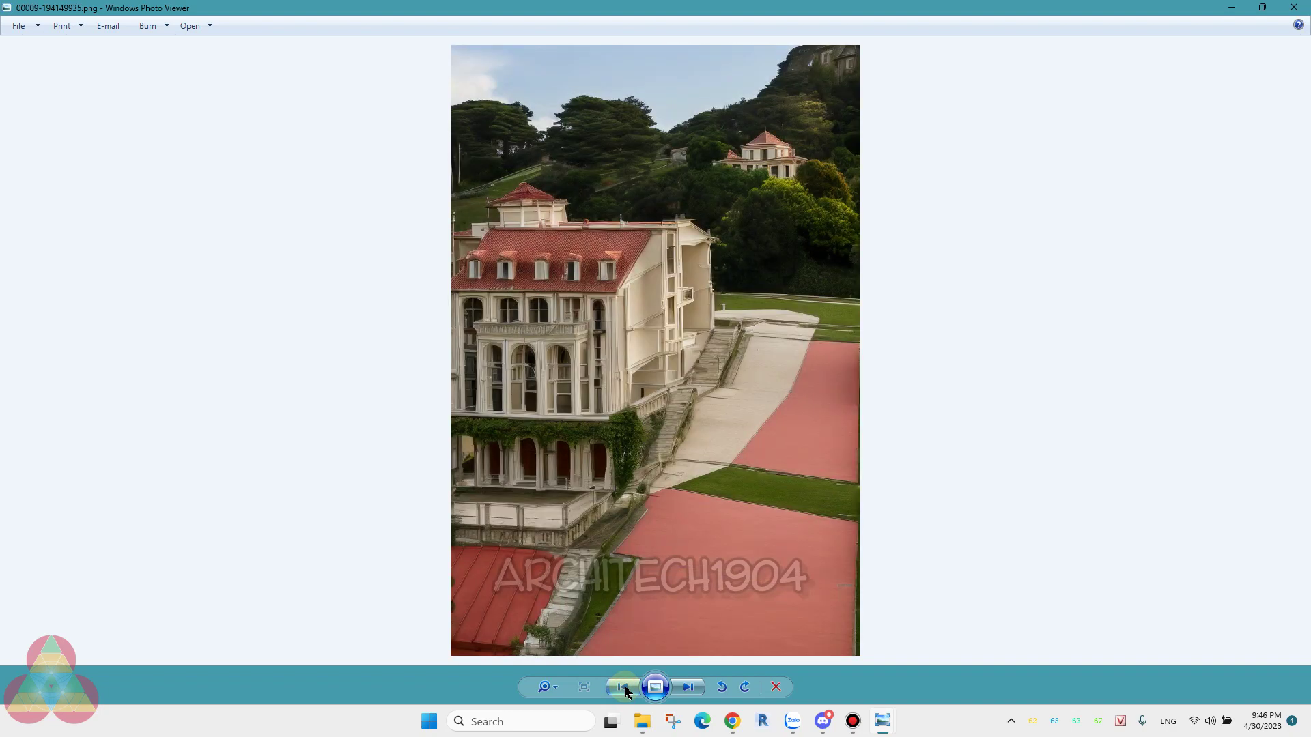
click(624, 689)
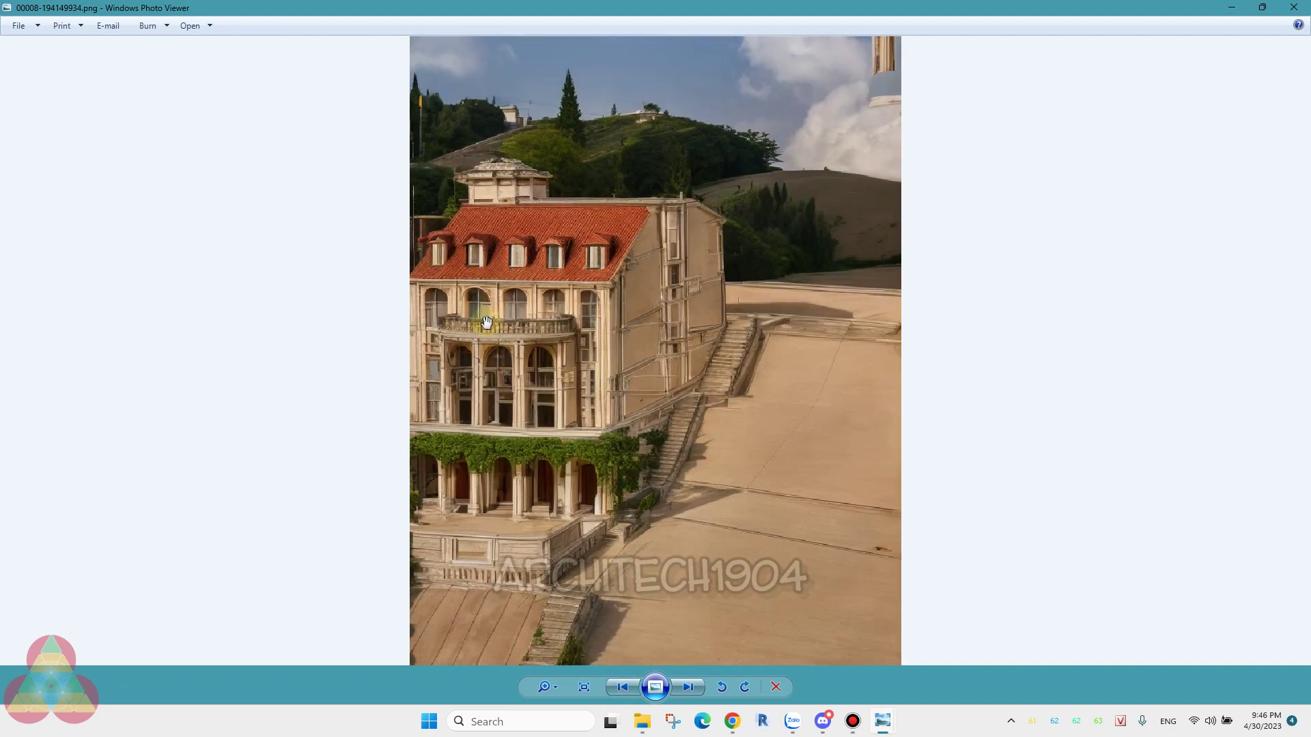
click(1297, 10)
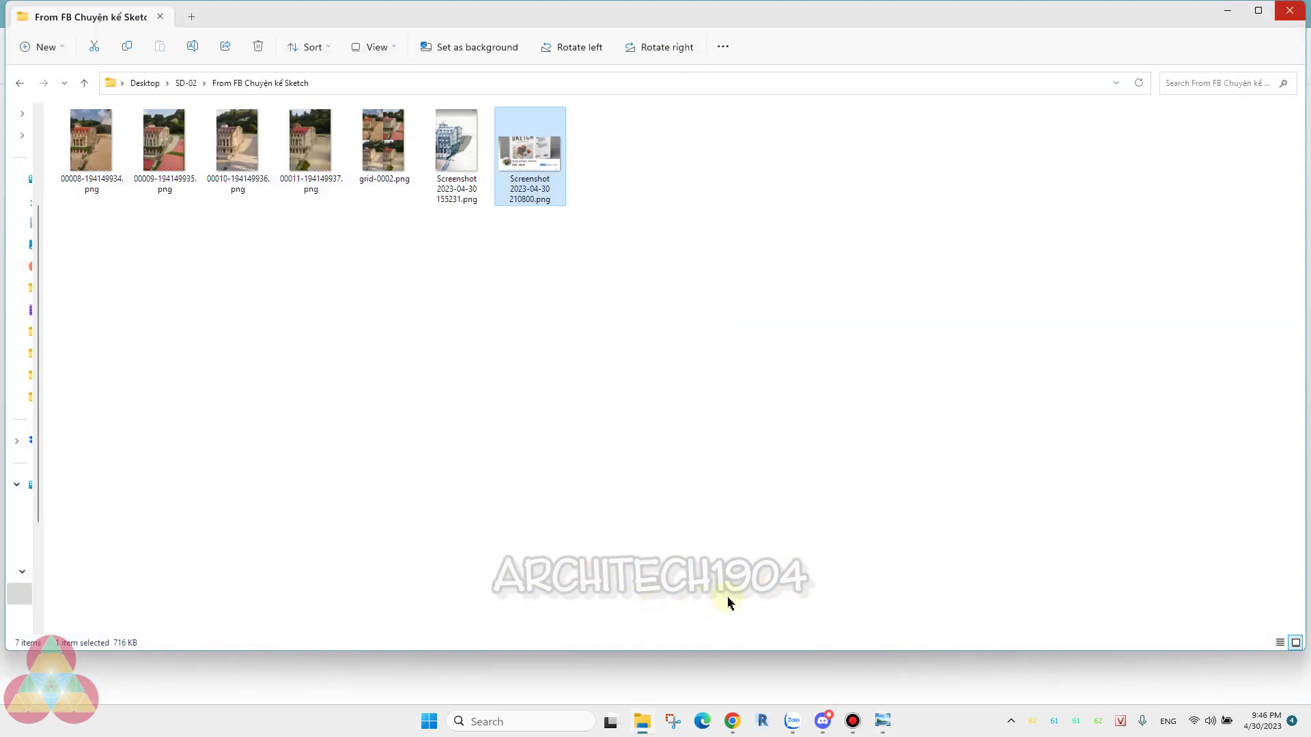
- Highlight the 'Small house…grasslands' and tensile membrane prompt phrases, then remove the image from PNG Info
click(732, 722)
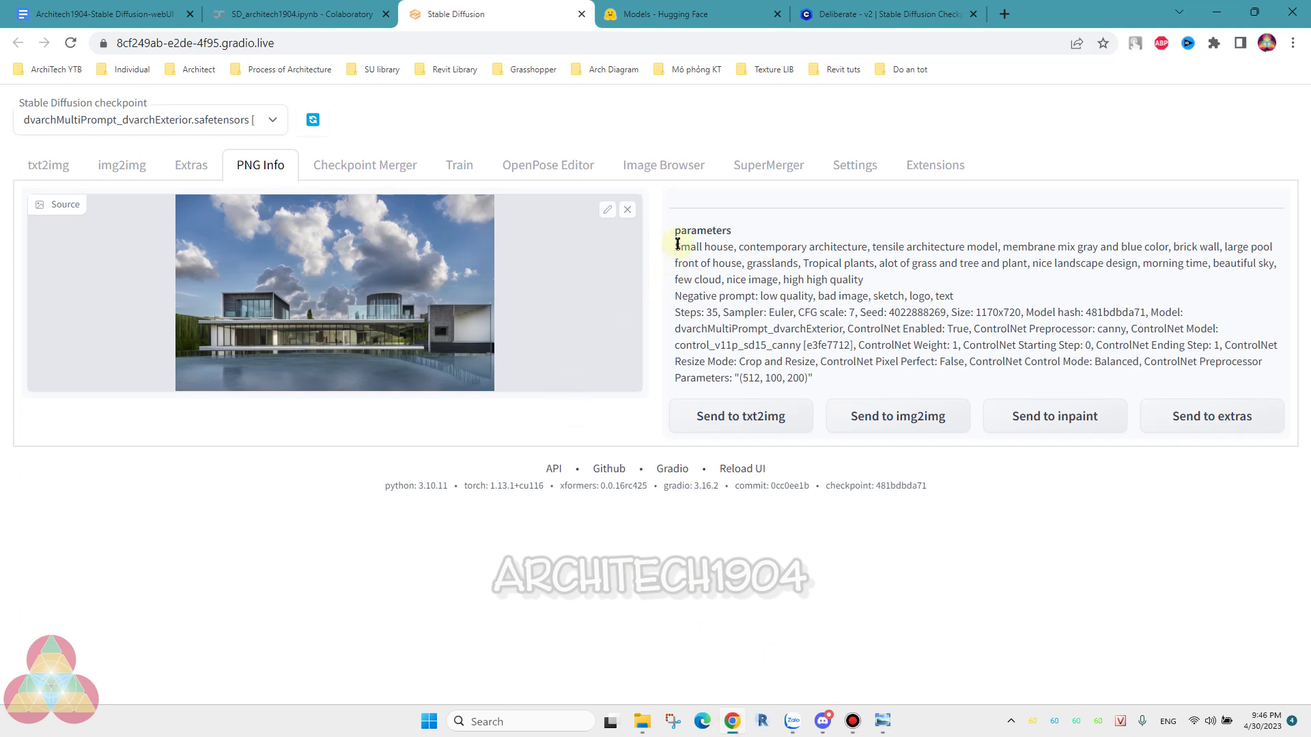
drag(676, 246, 802, 261)
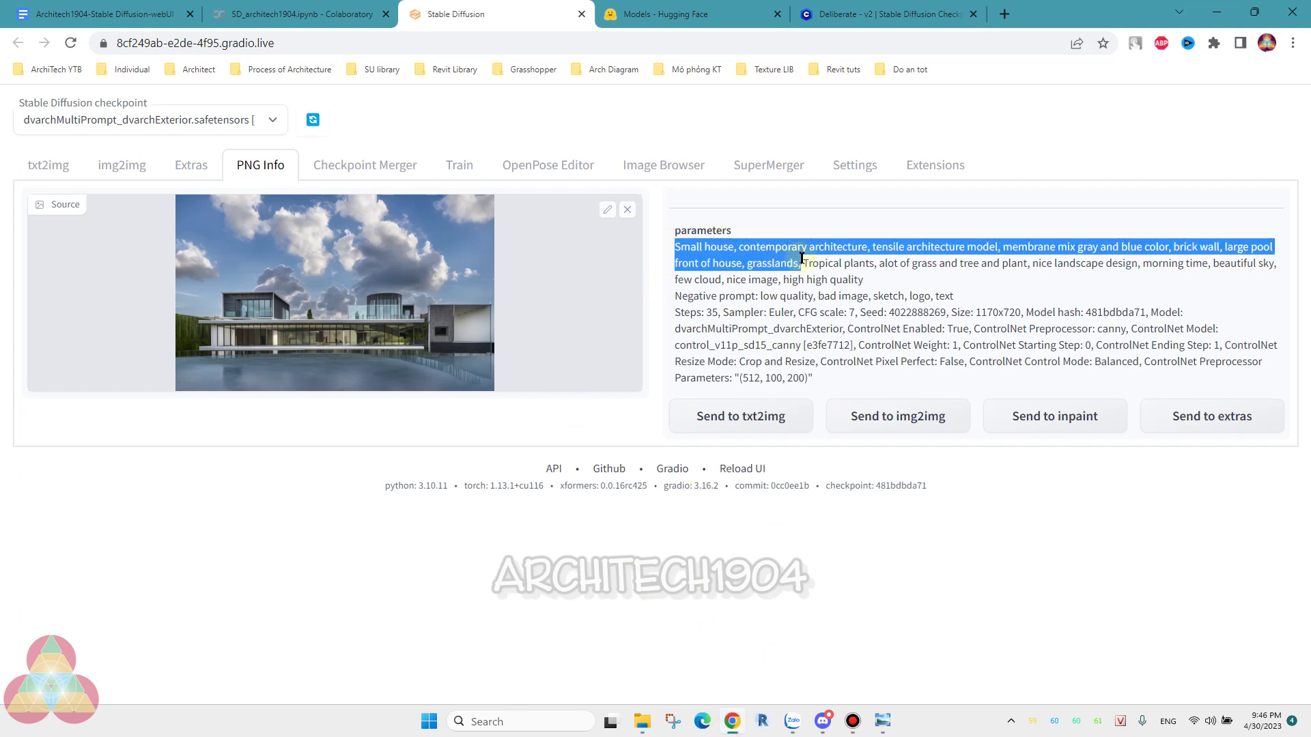
click(915, 278)
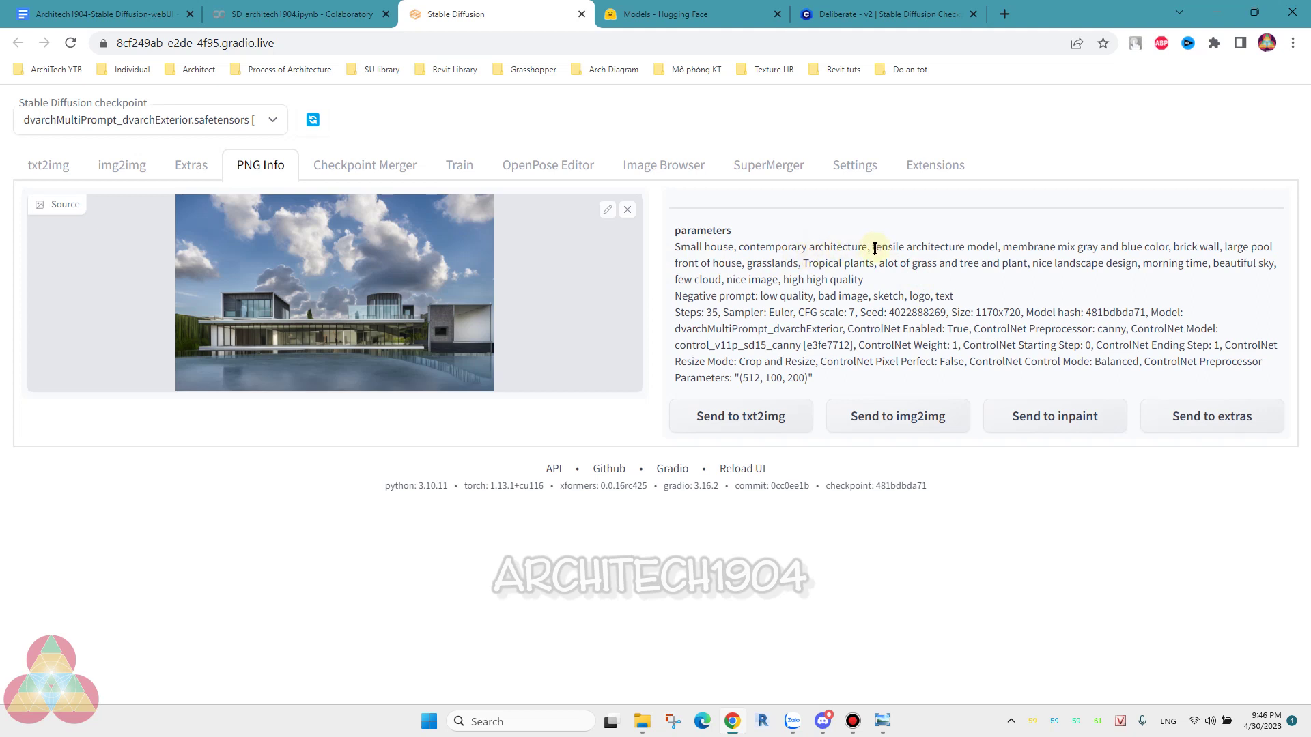
drag(873, 247, 1170, 250)
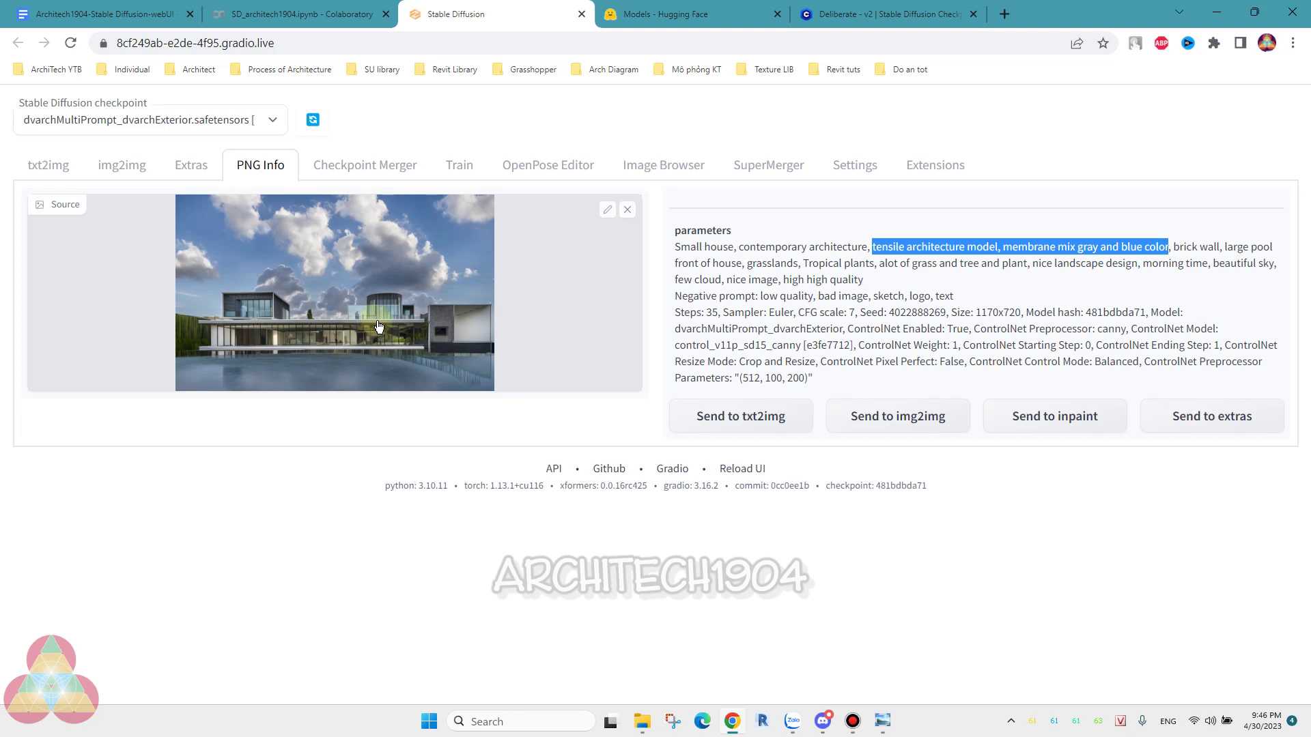
click(287, 311)
click(629, 212)
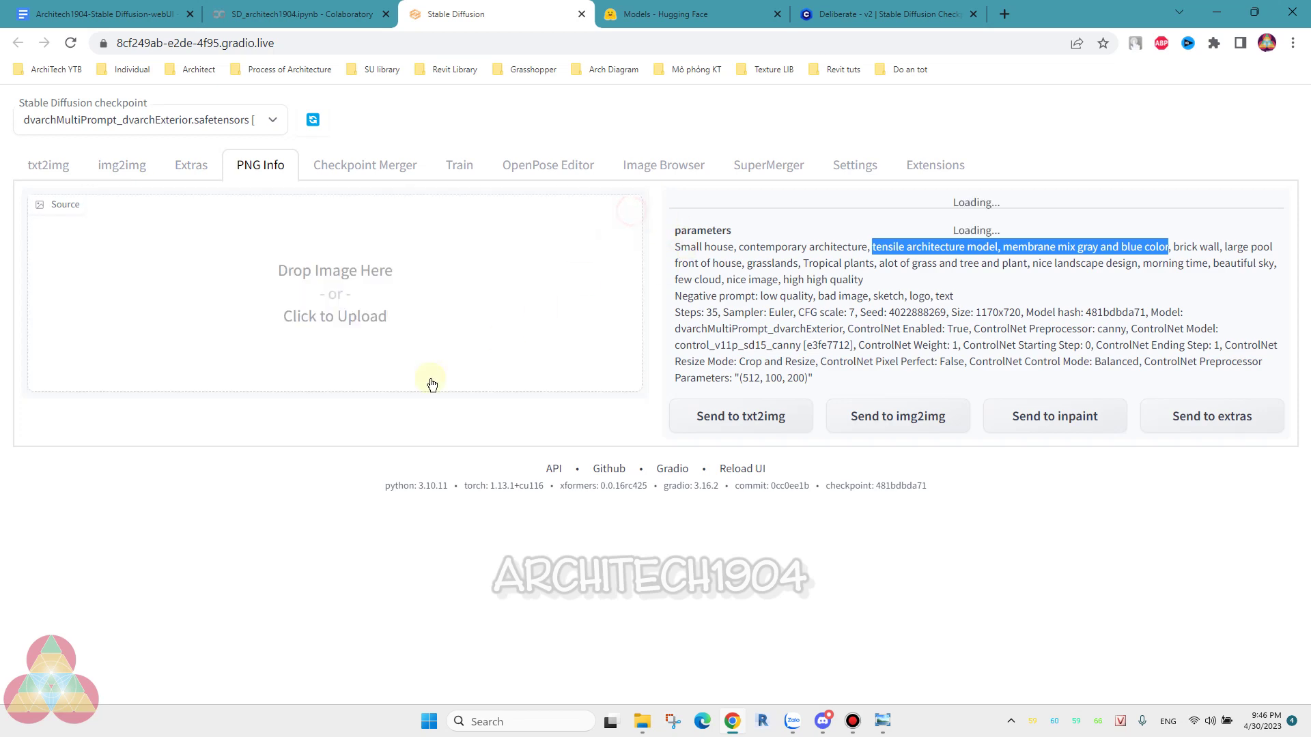
- Load 00008-194149934.png from From FB Chuyện kể Sketch, showing Euler, 35 steps, CFG 7, 600x900, canny
click(303, 270)
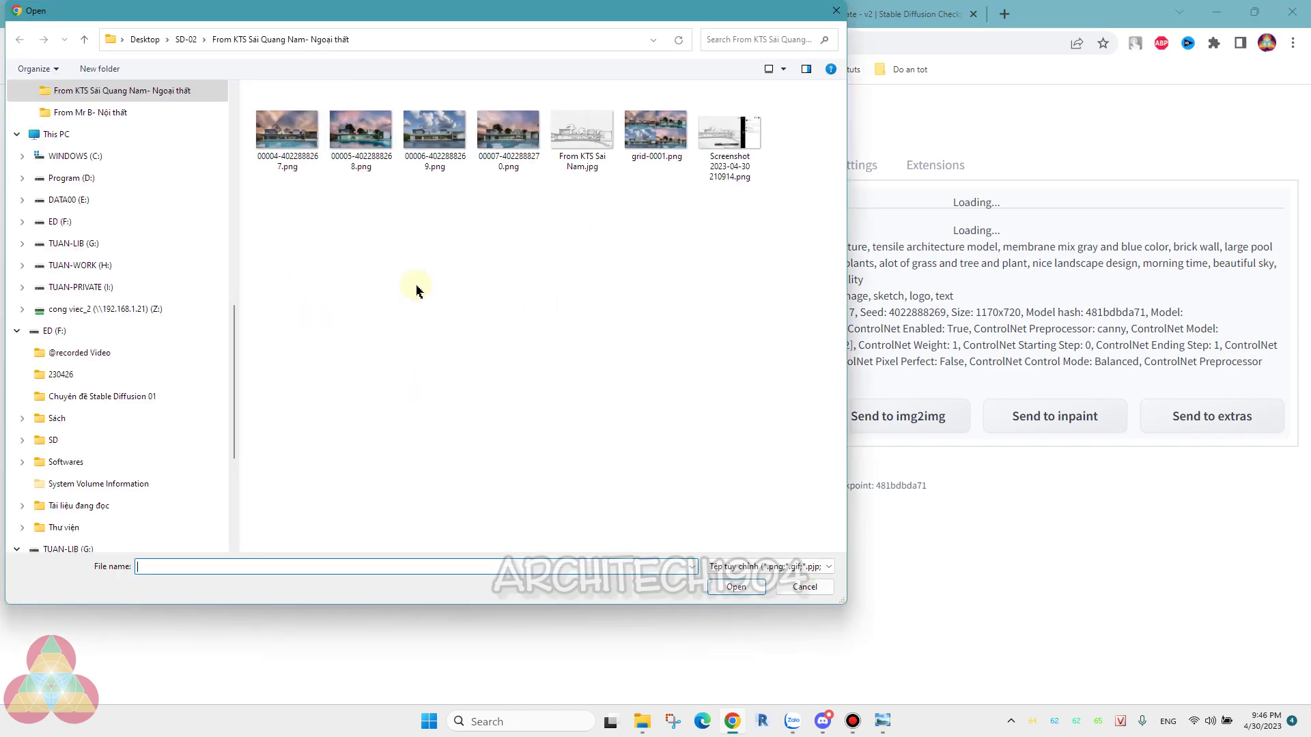
click(190, 41)
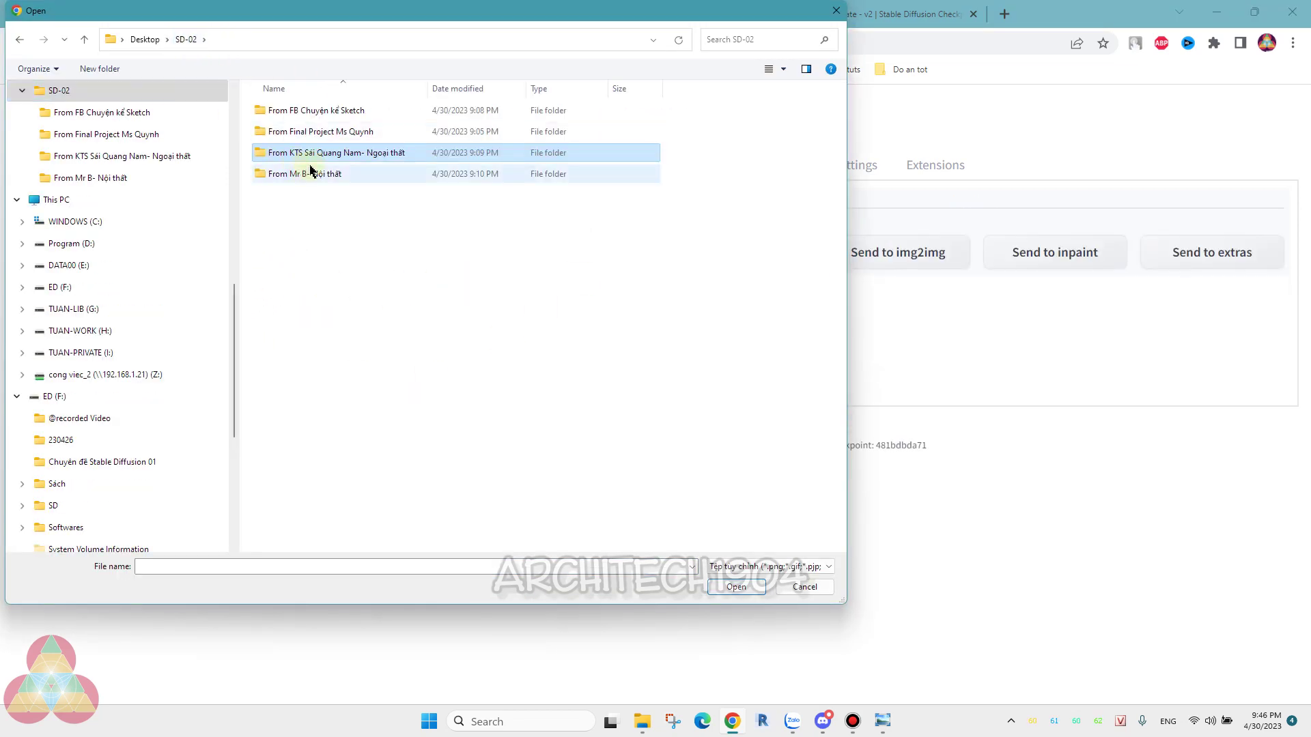
double_click(327, 110)
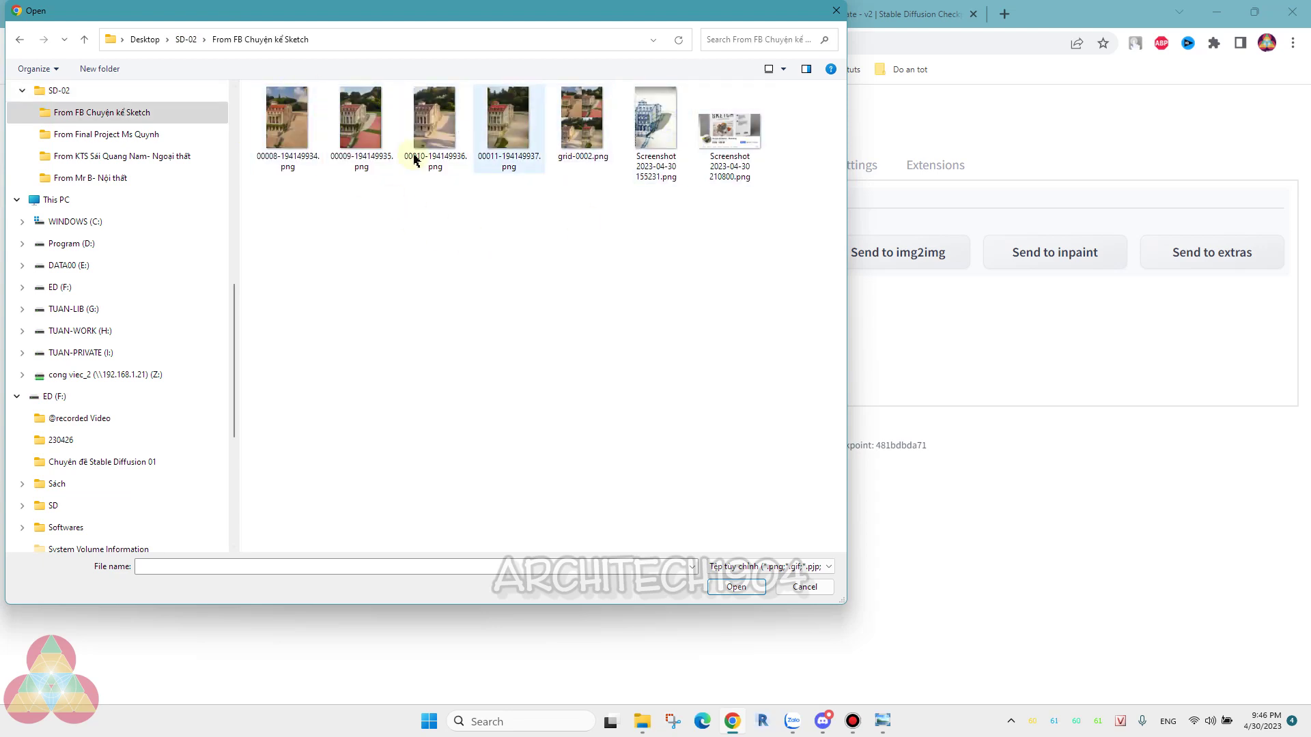
click(286, 114)
double_click(286, 114)
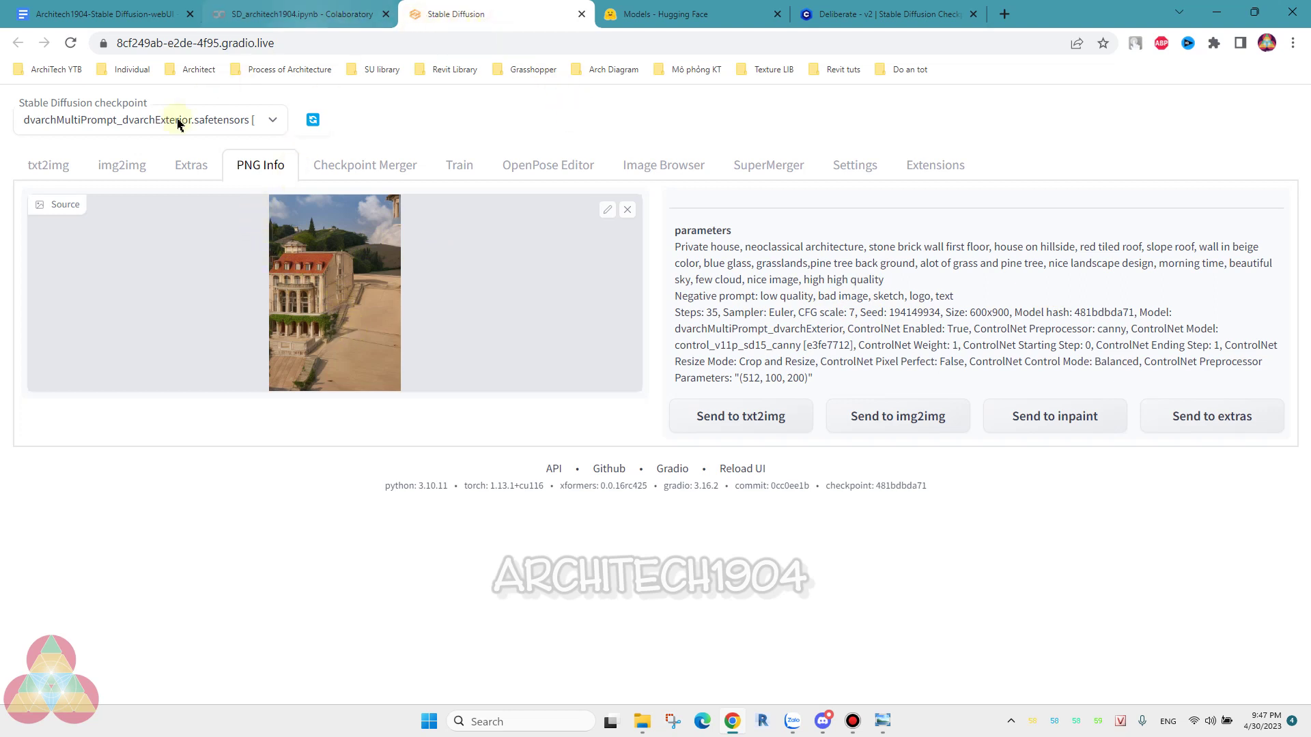
- Switch to txt2img and scroll through the tensile-roof prompt and its settings
click(54, 169)
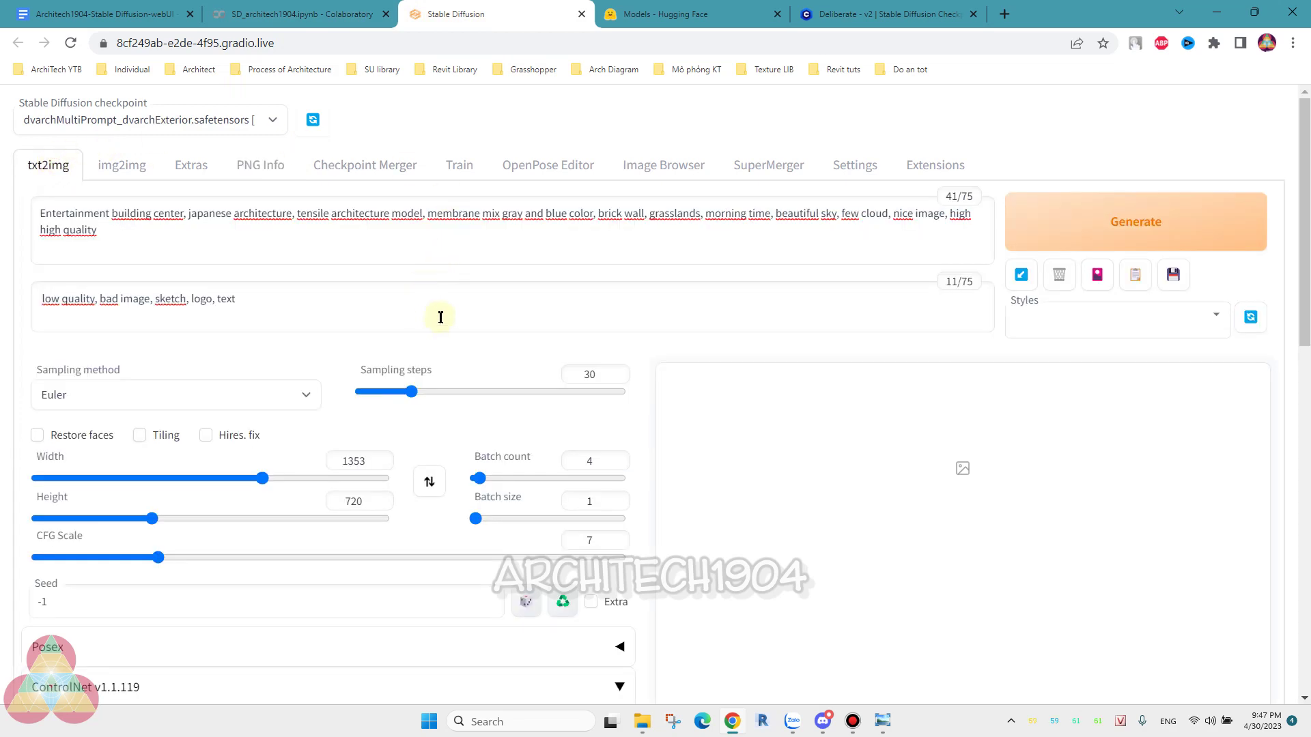
scroll(448, 304, down, 3)
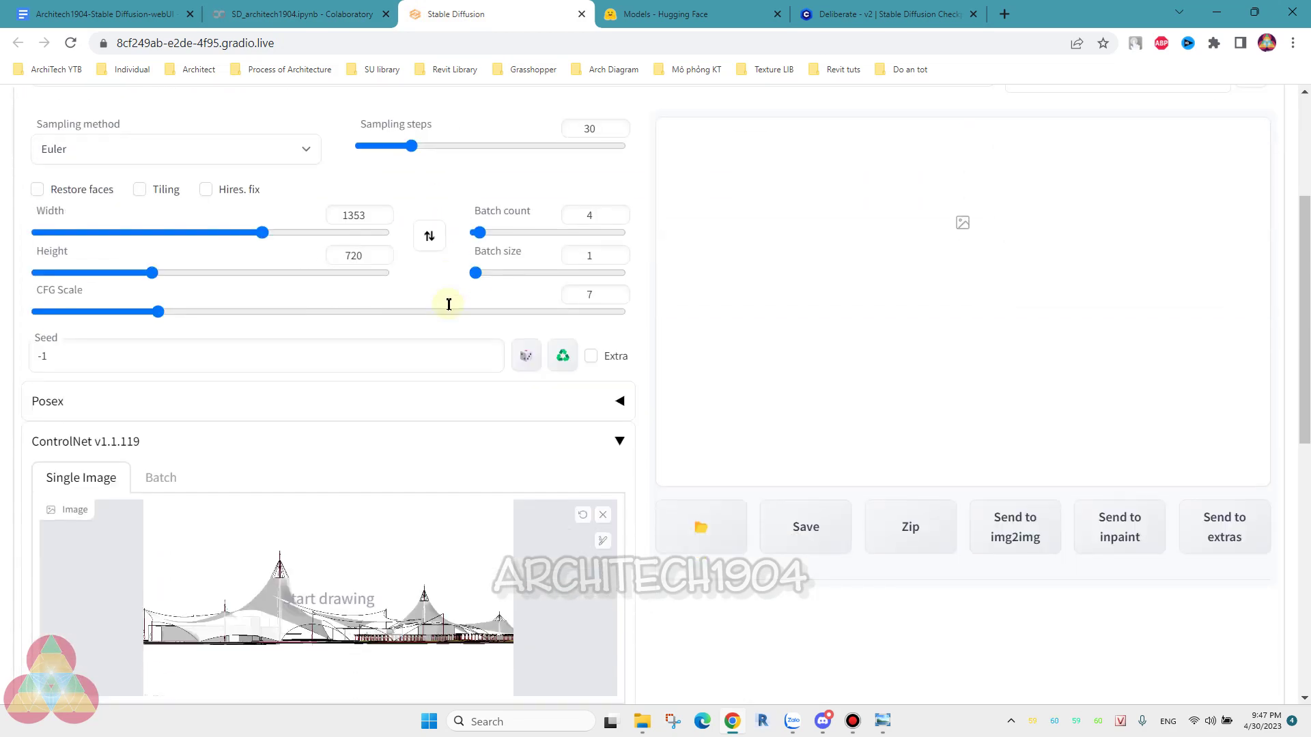
scroll(449, 307, down, 1)
scroll(449, 307, down, 2)
scroll(449, 307, down, 4)
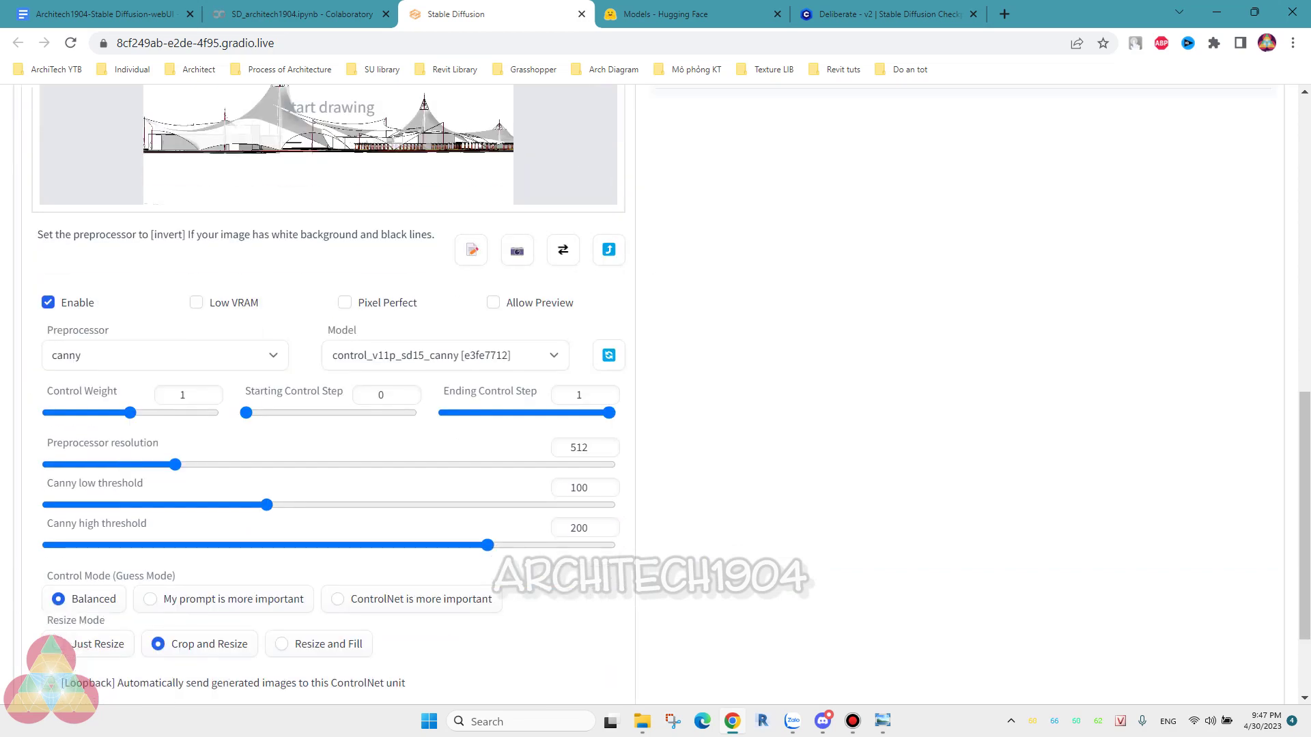
scroll(449, 307, up, 1)
scroll(369, 170, up, 10)
scroll(369, 170, up, 2)
- Check the Colab notebook, return to the Stable Diffusion tab and select its public address
click(260, 15)
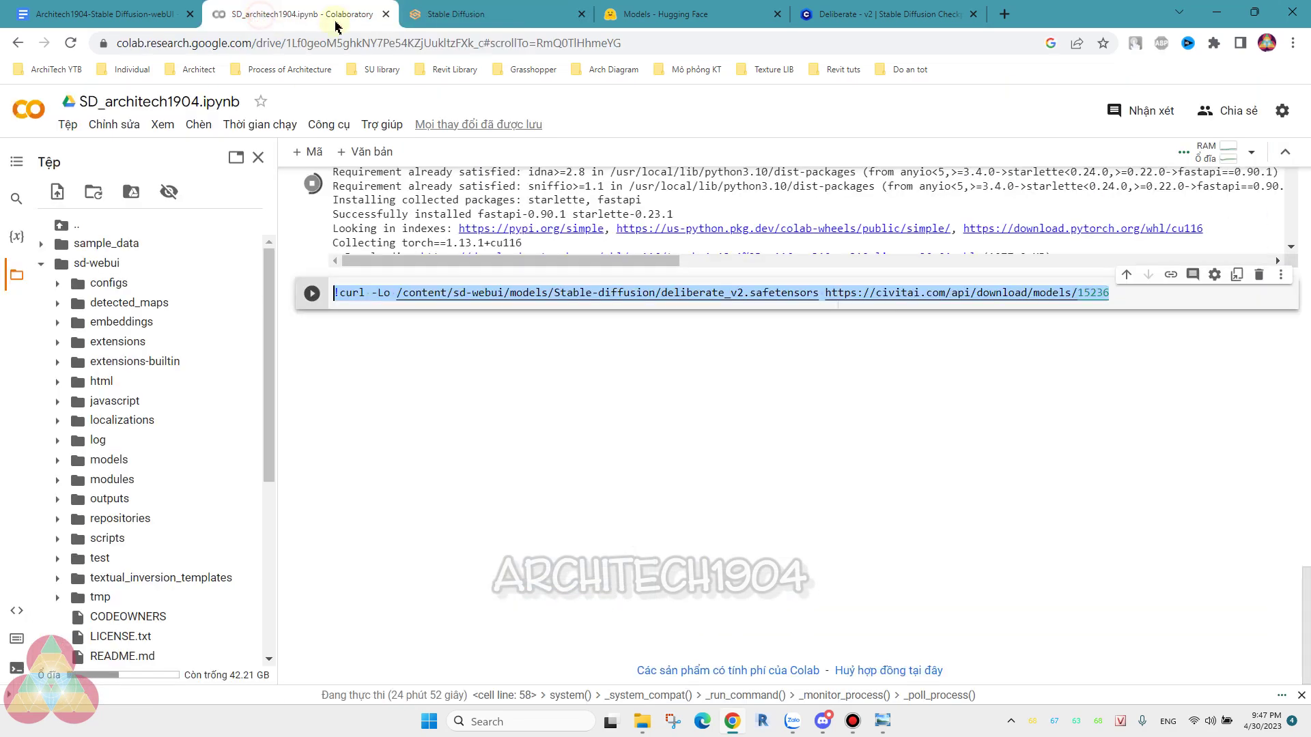
click(463, 15)
scroll(562, 330, down, 4)
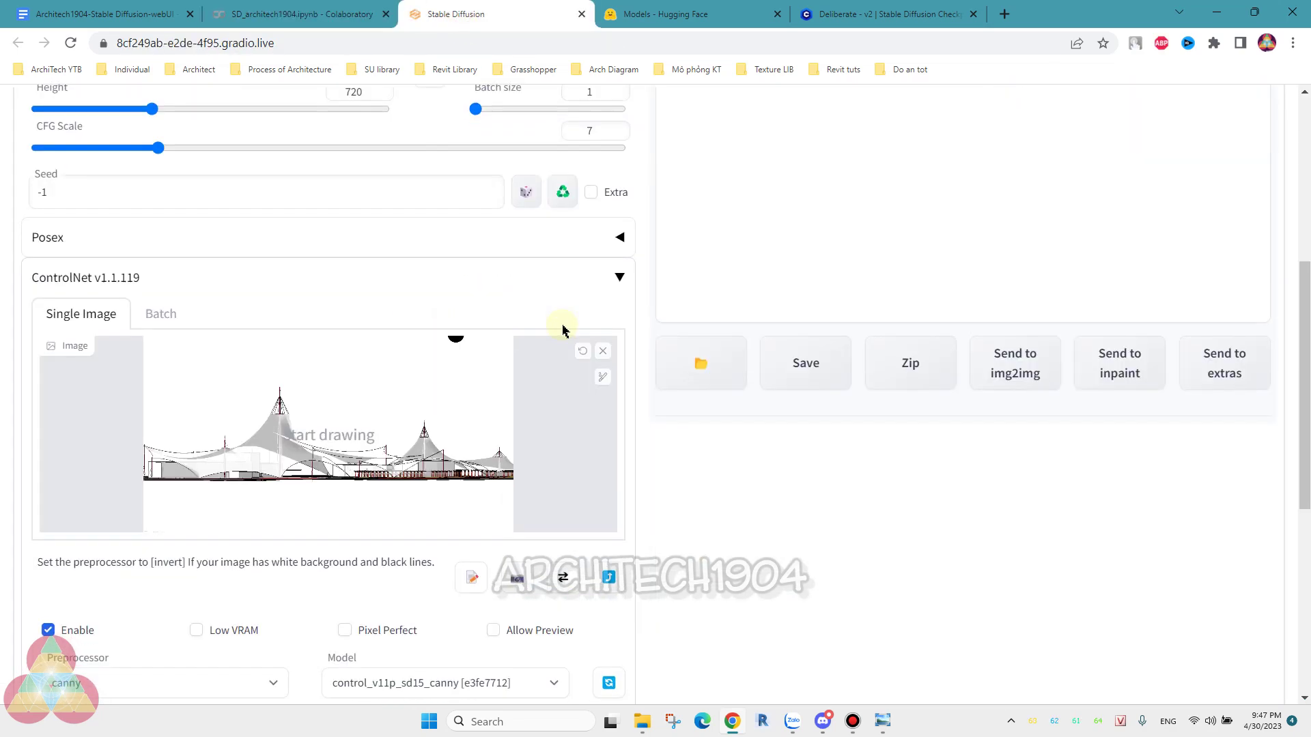
click(269, 14)
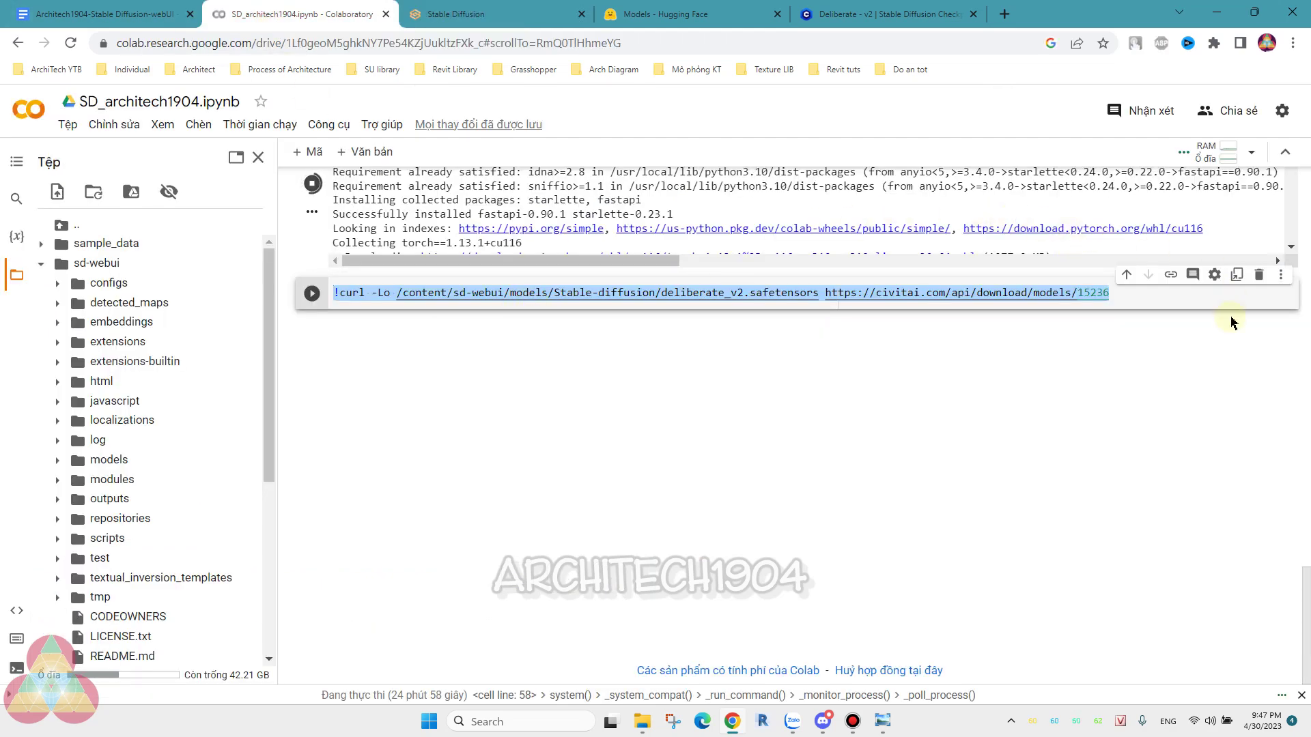
scroll(1268, 584, up, 5)
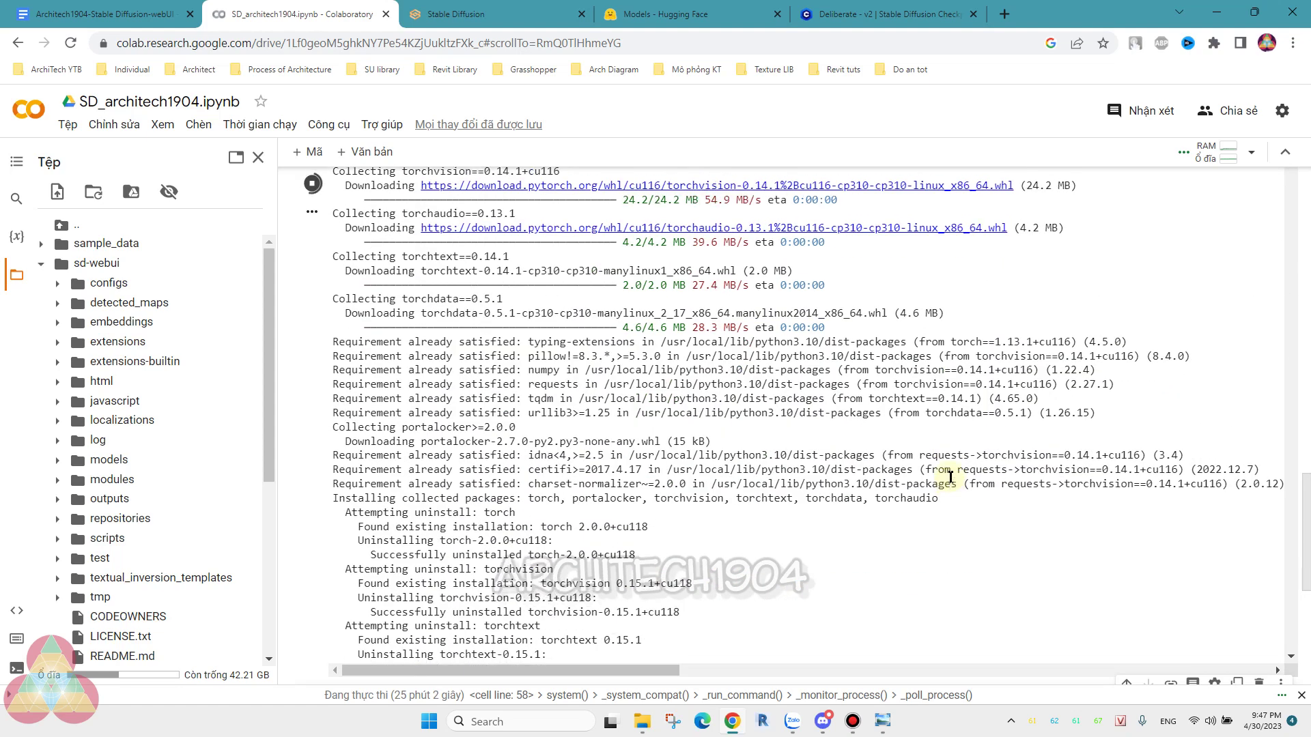
click(481, 12)
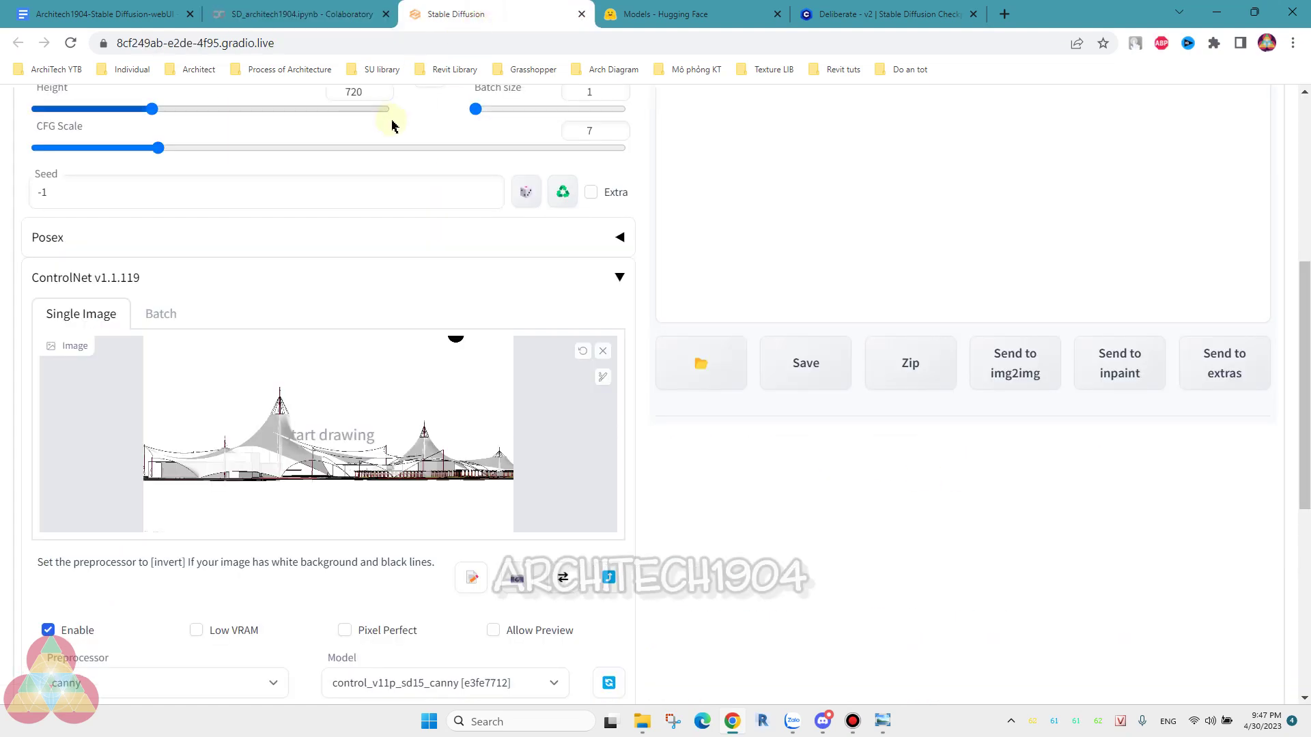
scroll(369, 120, up, 5)
click(292, 43)
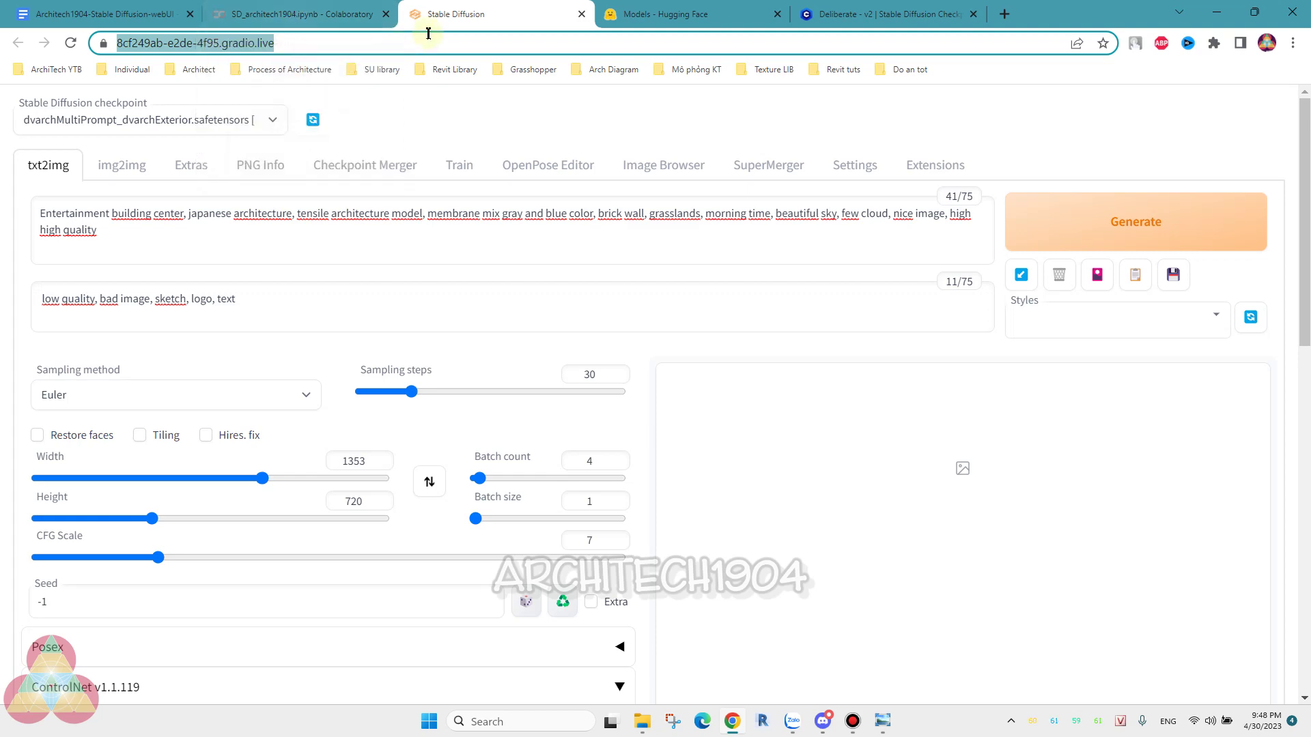
click(295, 9)
scroll(556, 341, up, 7)
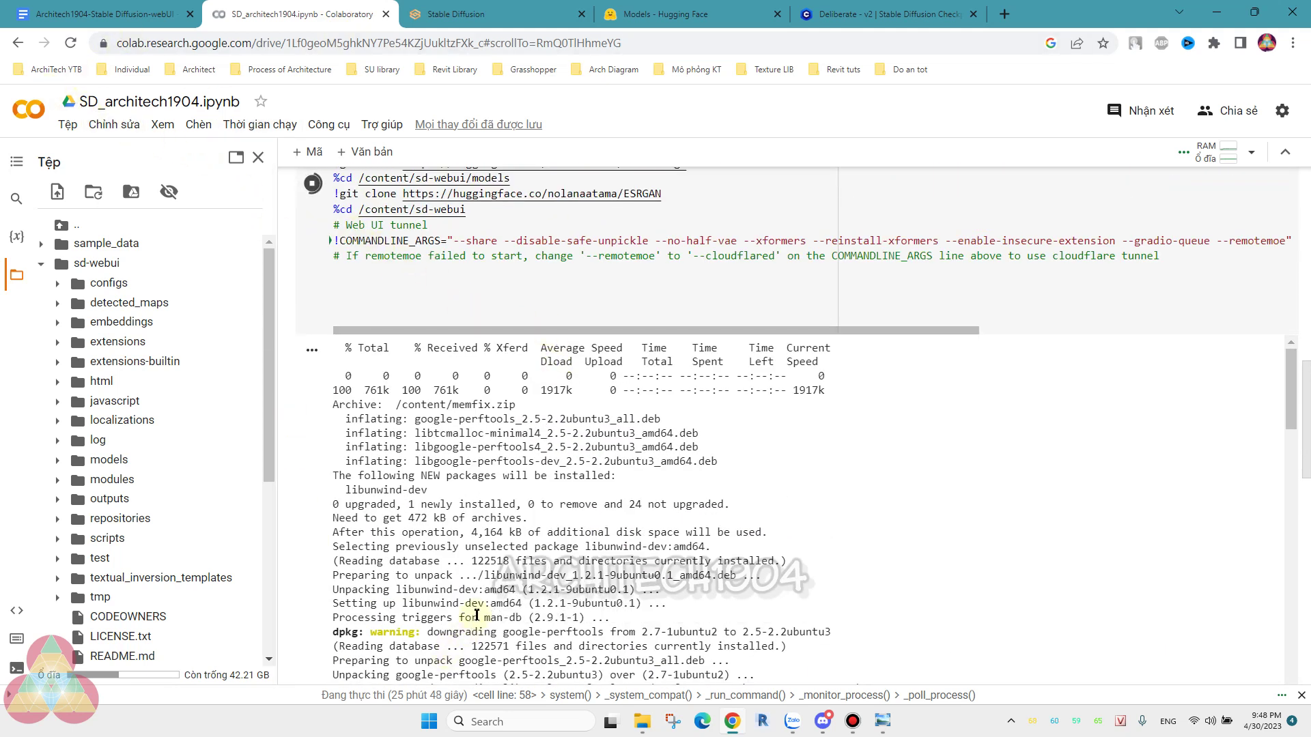
scroll(478, 612, down, 1)
scroll(461, 486, down, 3)
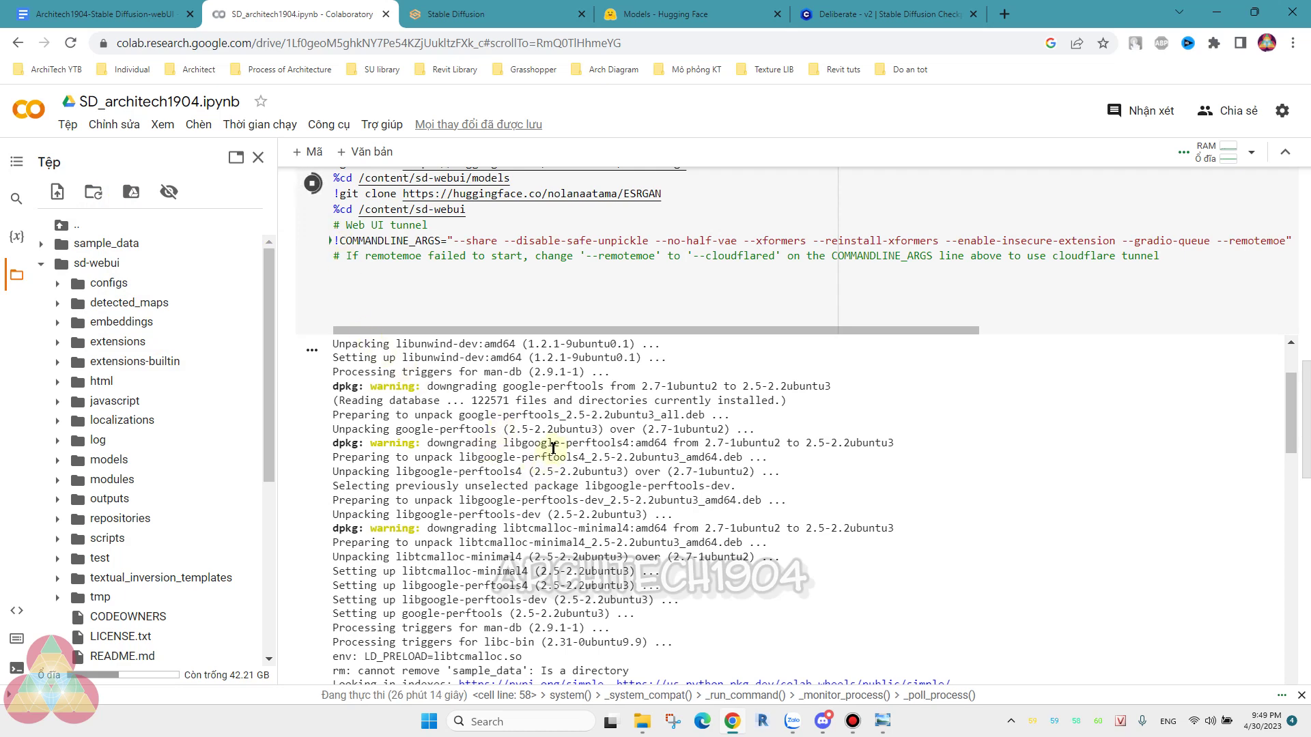
click(448, 12)
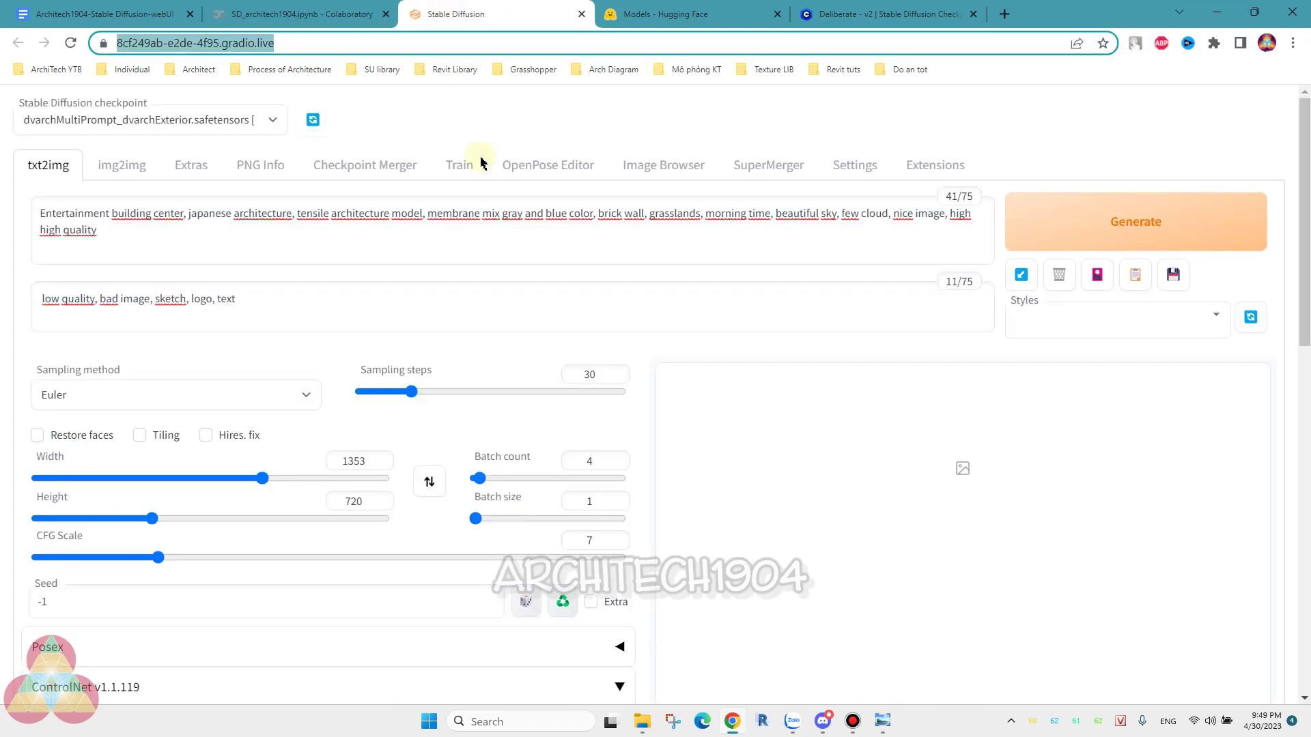
- Open SD-02's From Mr B- Nội thất folder and zoom into the kitchen sketch request screenshot
click(641, 721)
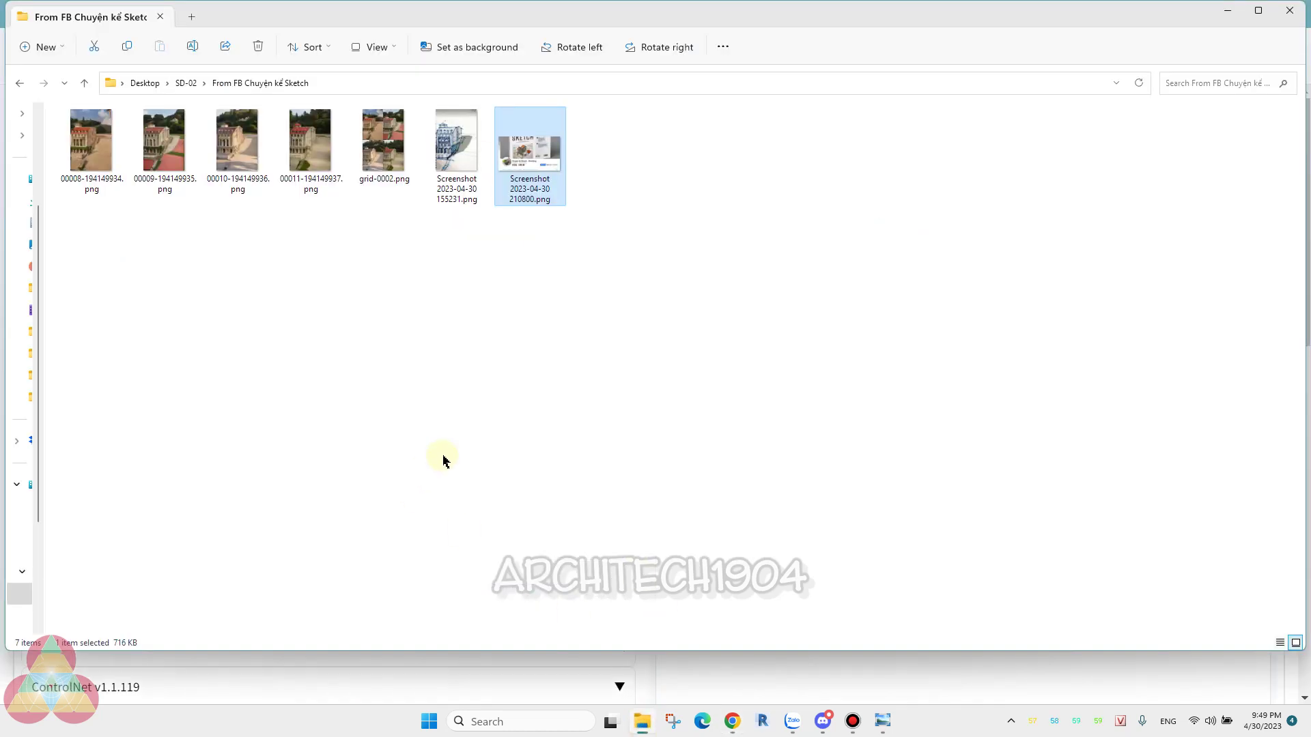
click(186, 83)
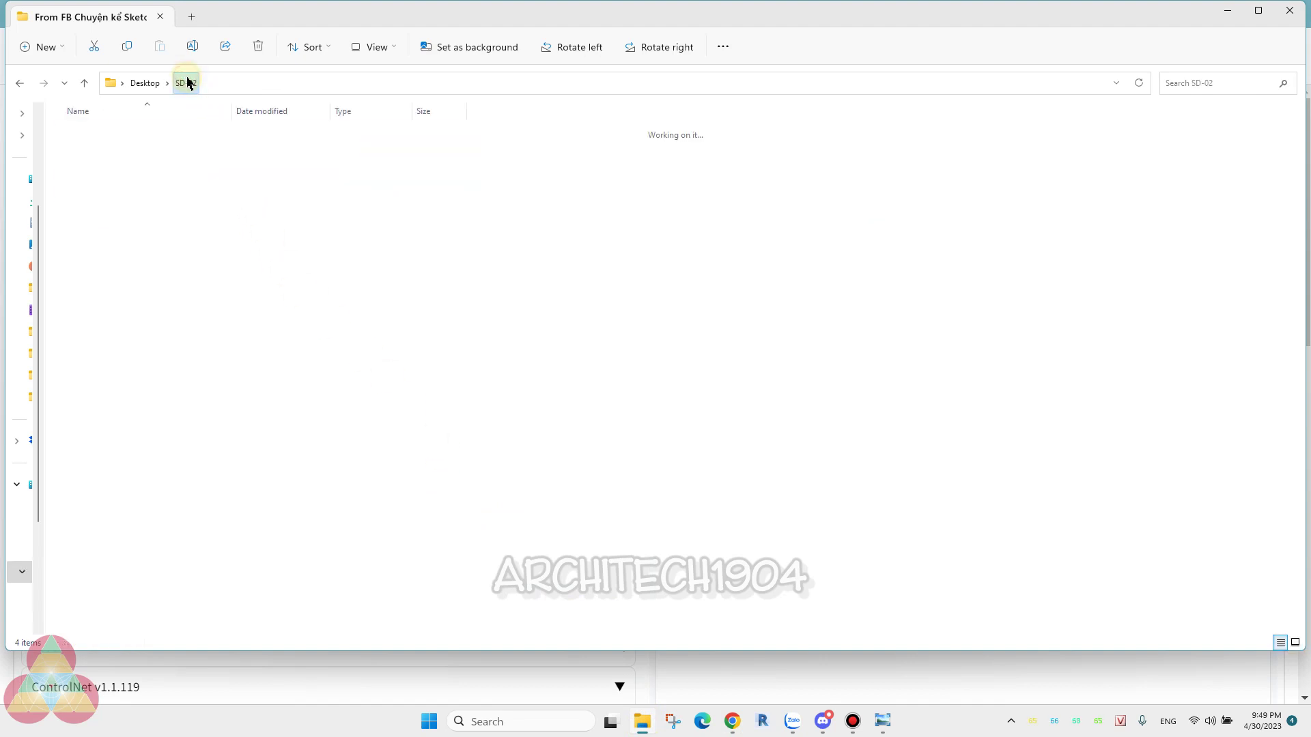
double_click(147, 200)
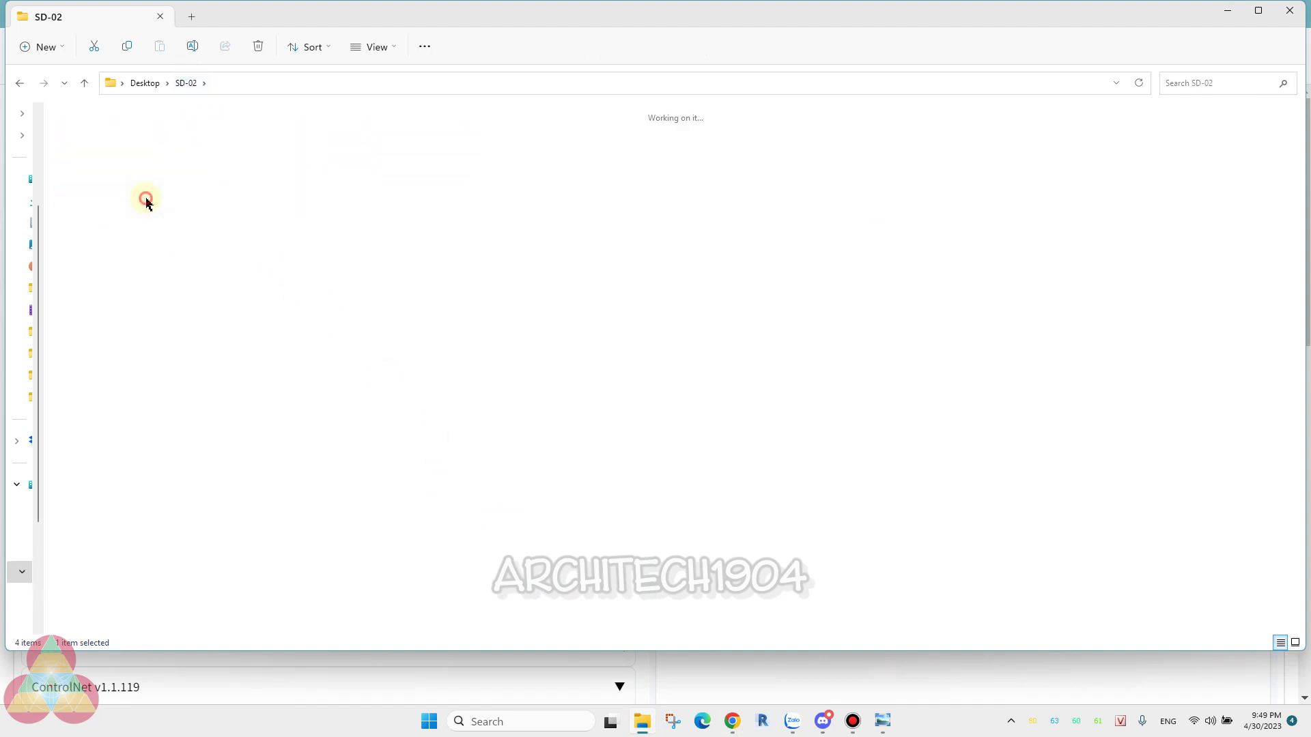
double_click(464, 192)
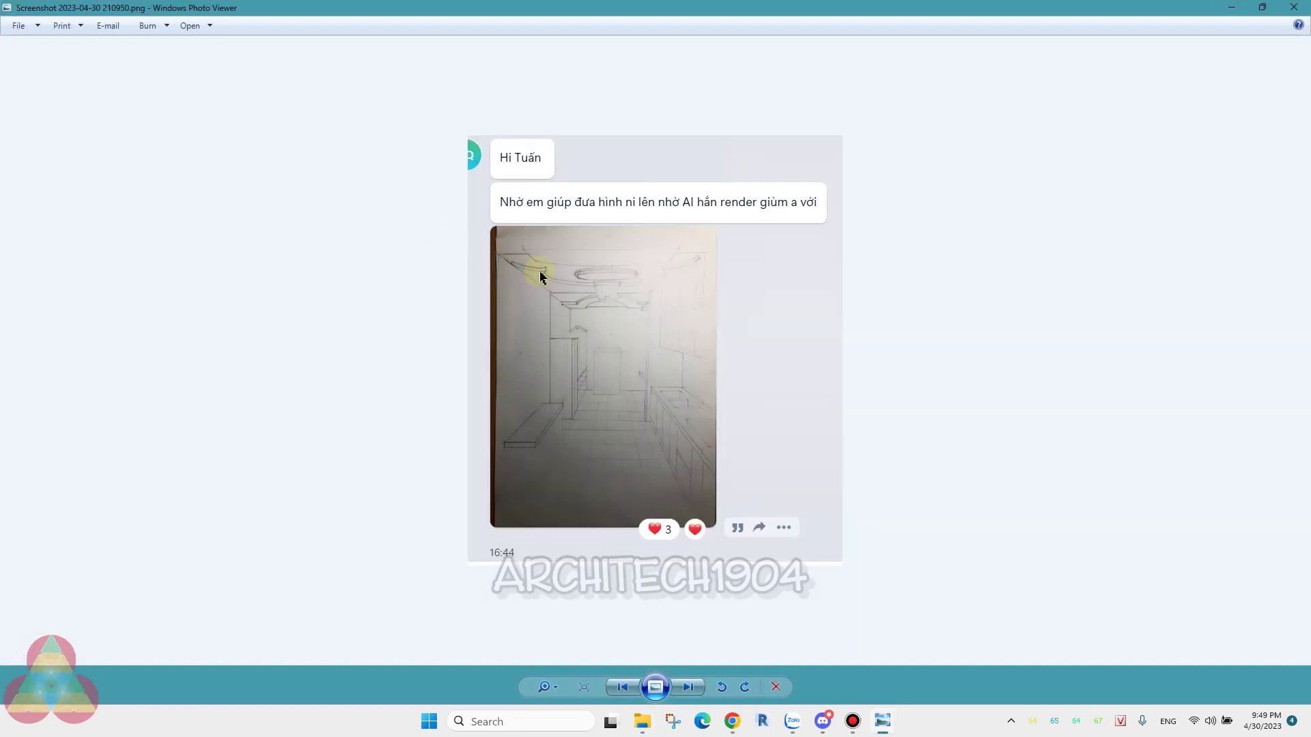
scroll(638, 311, up, 2)
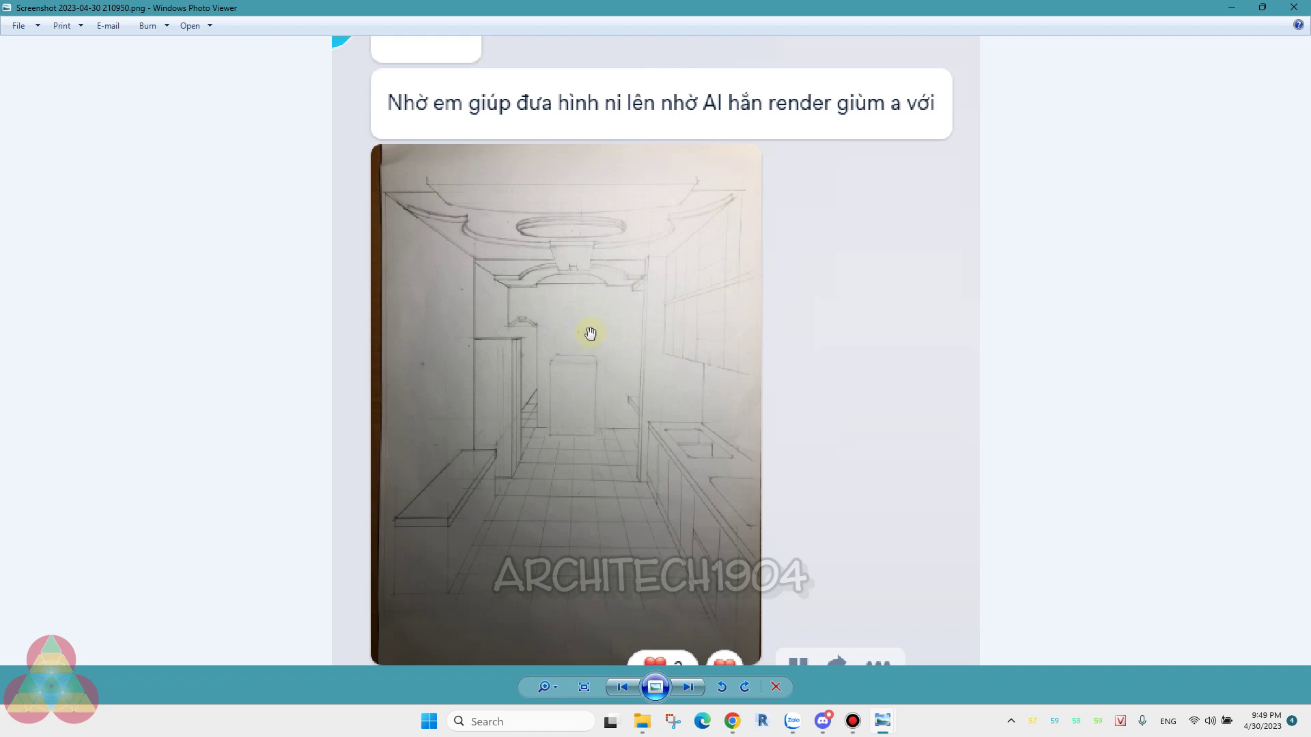
drag(591, 333, 527, 399)
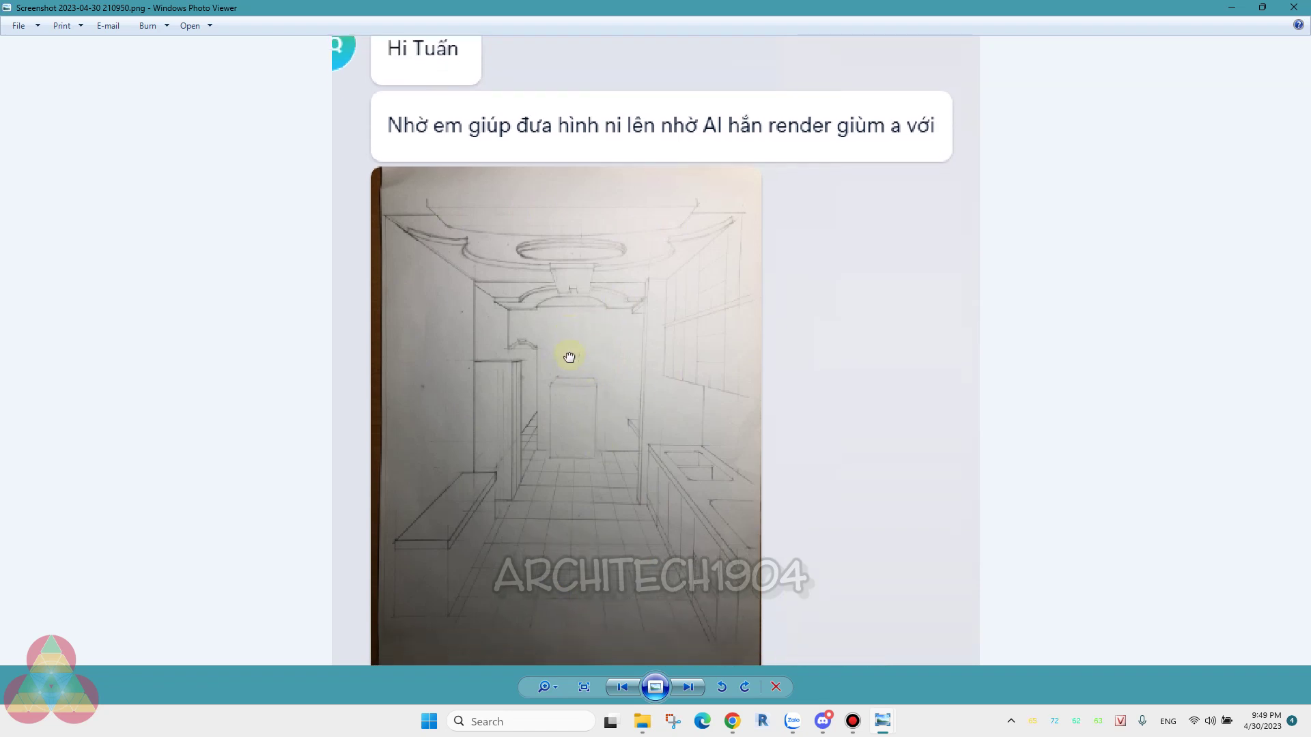
- Step through the pencil kitchen sketch, renders up to 00004, and grid-0000.png, then close the viewer
click(692, 692)
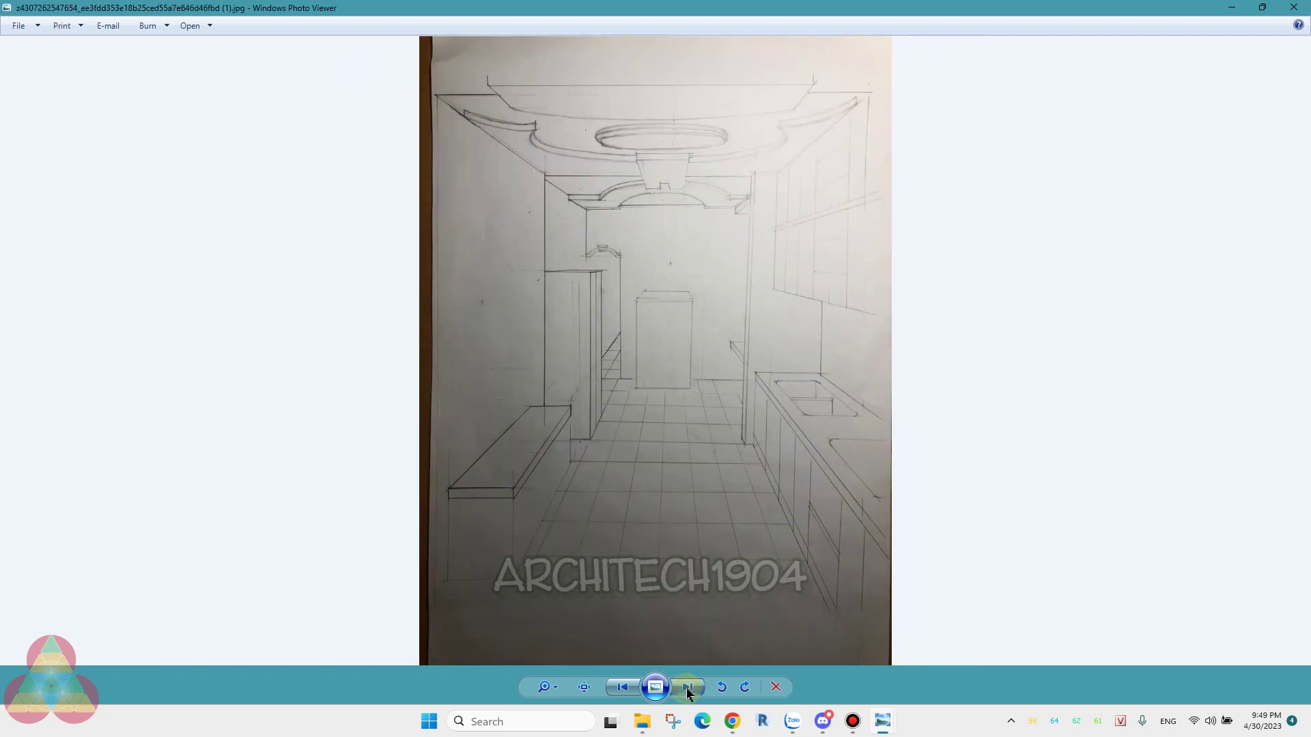
click(688, 689)
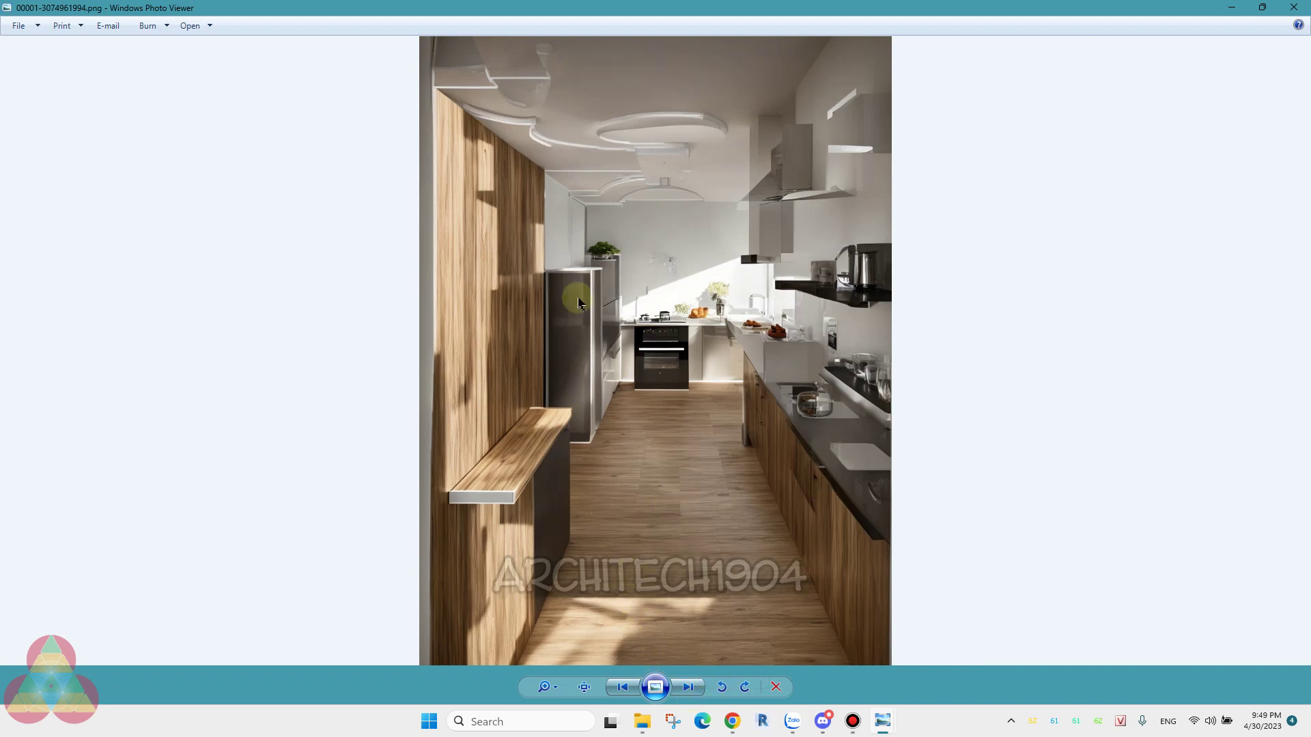
click(690, 687)
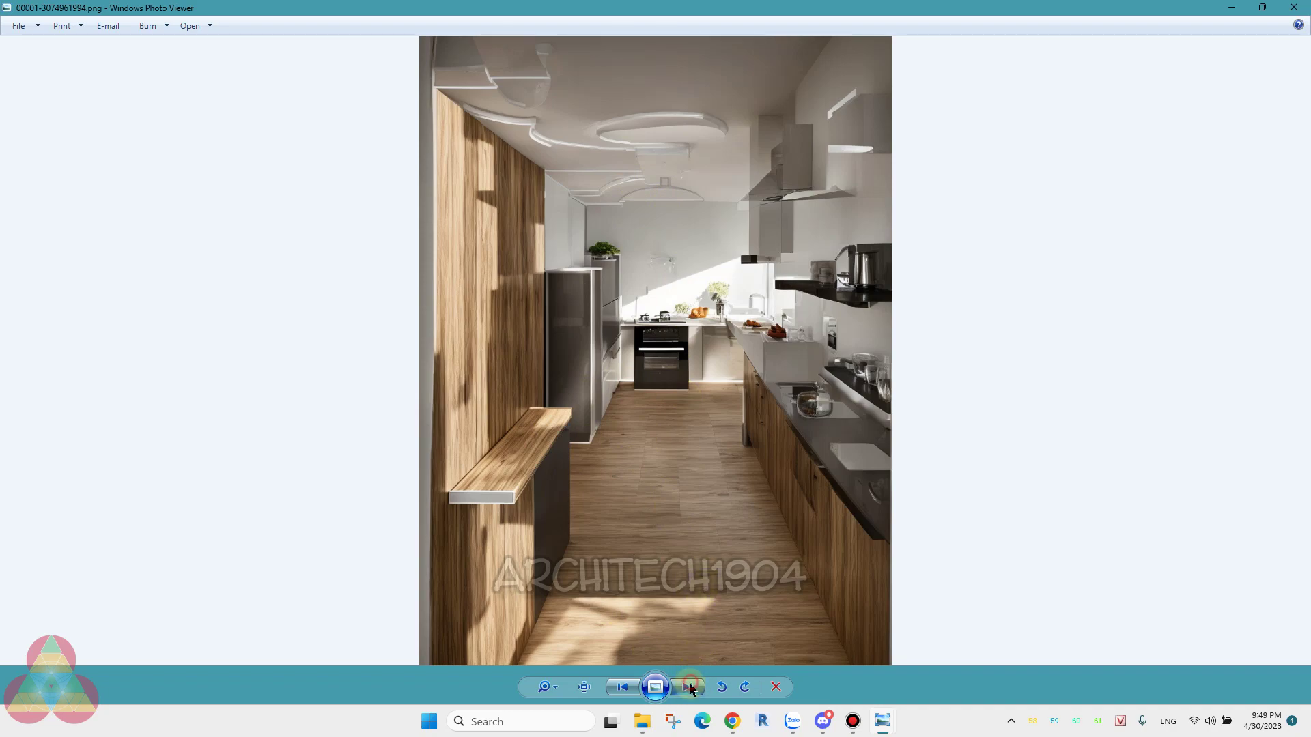
click(690, 687)
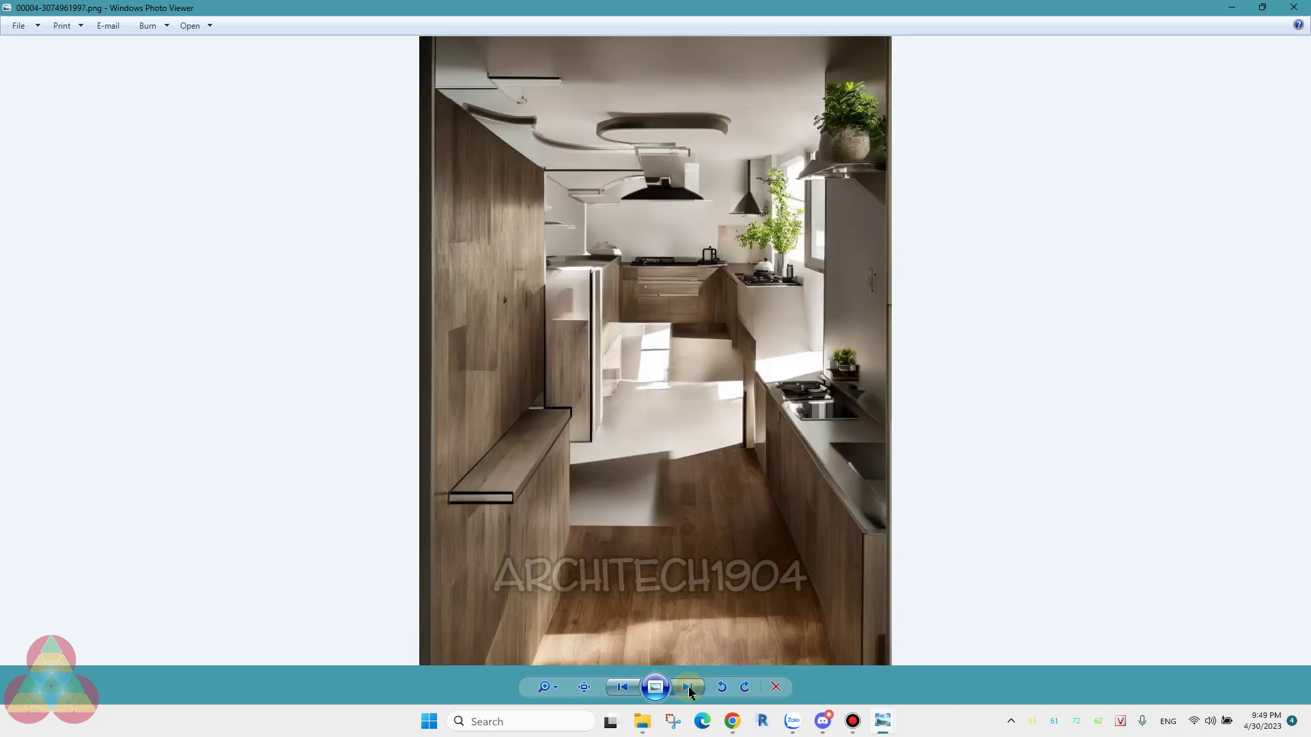
click(690, 688)
click(690, 688)
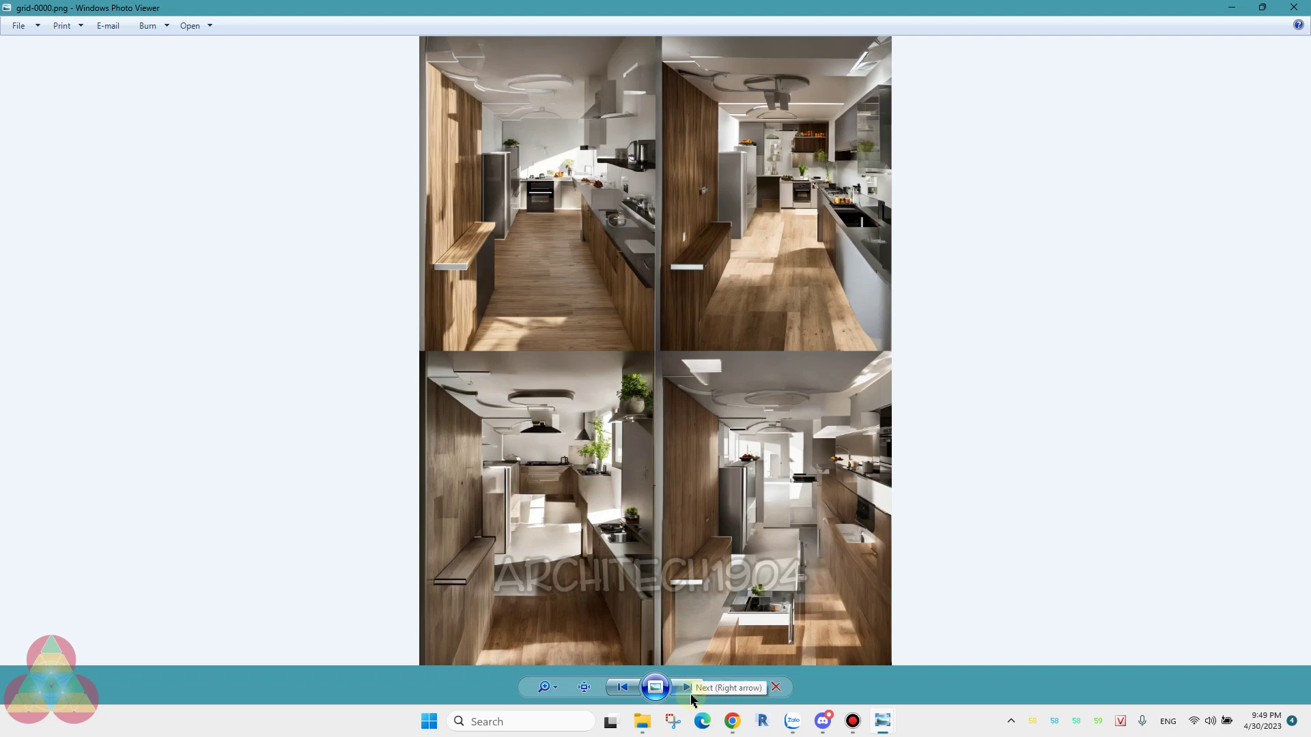
click(1293, 10)
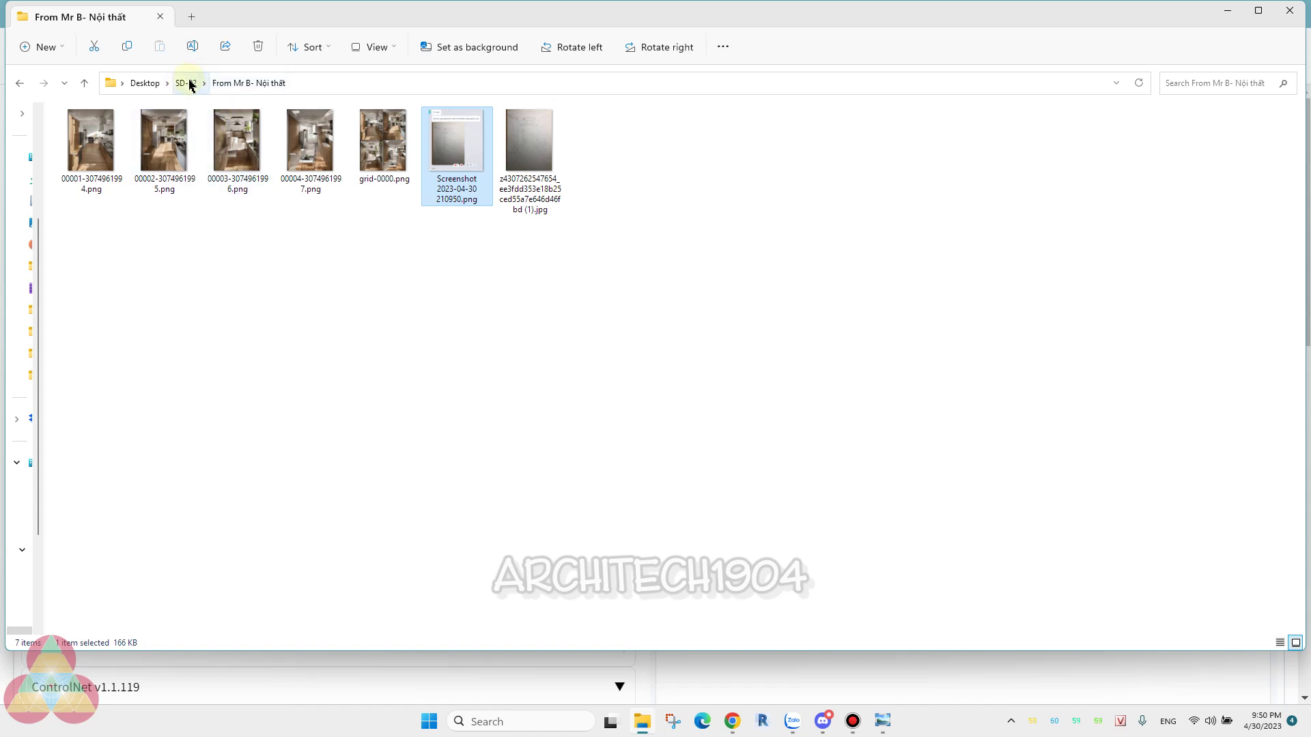
- Return File Explorer to the SD-02 folder and bring the Stable Diffusion txt2img page forward
click(186, 83)
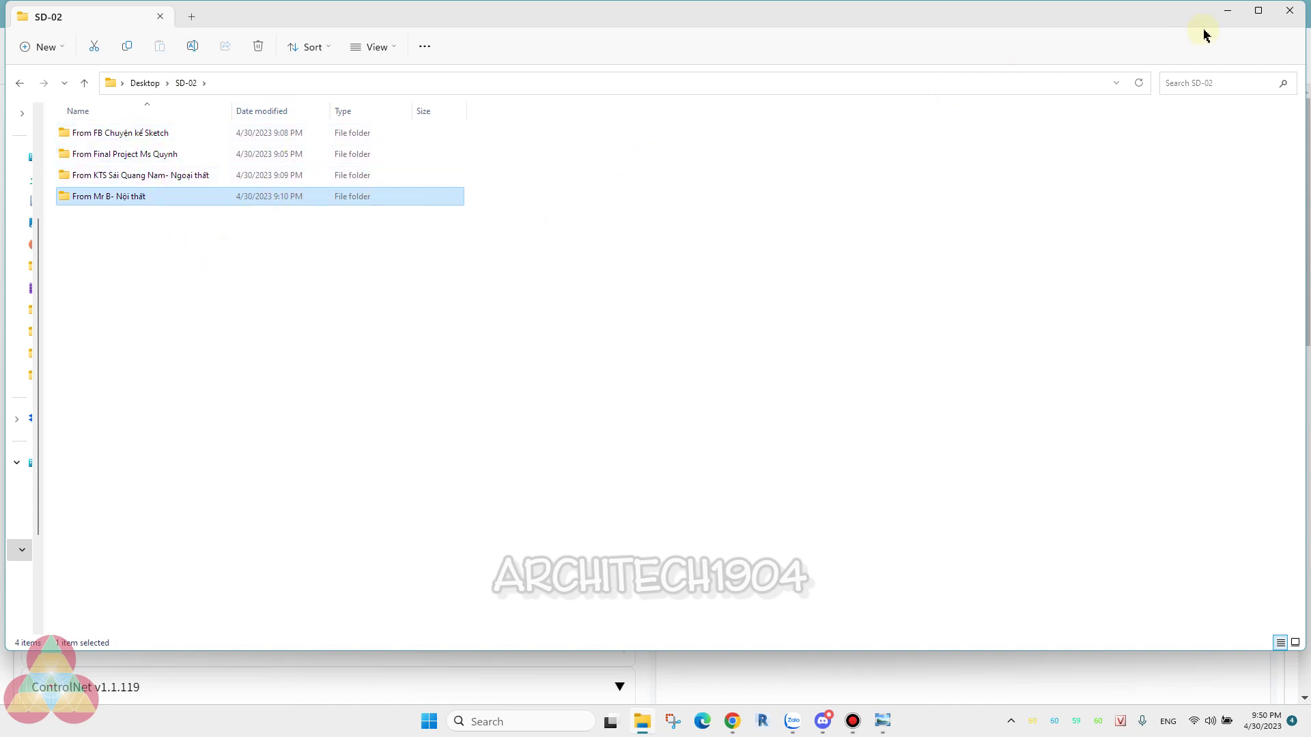
click(1165, 47)
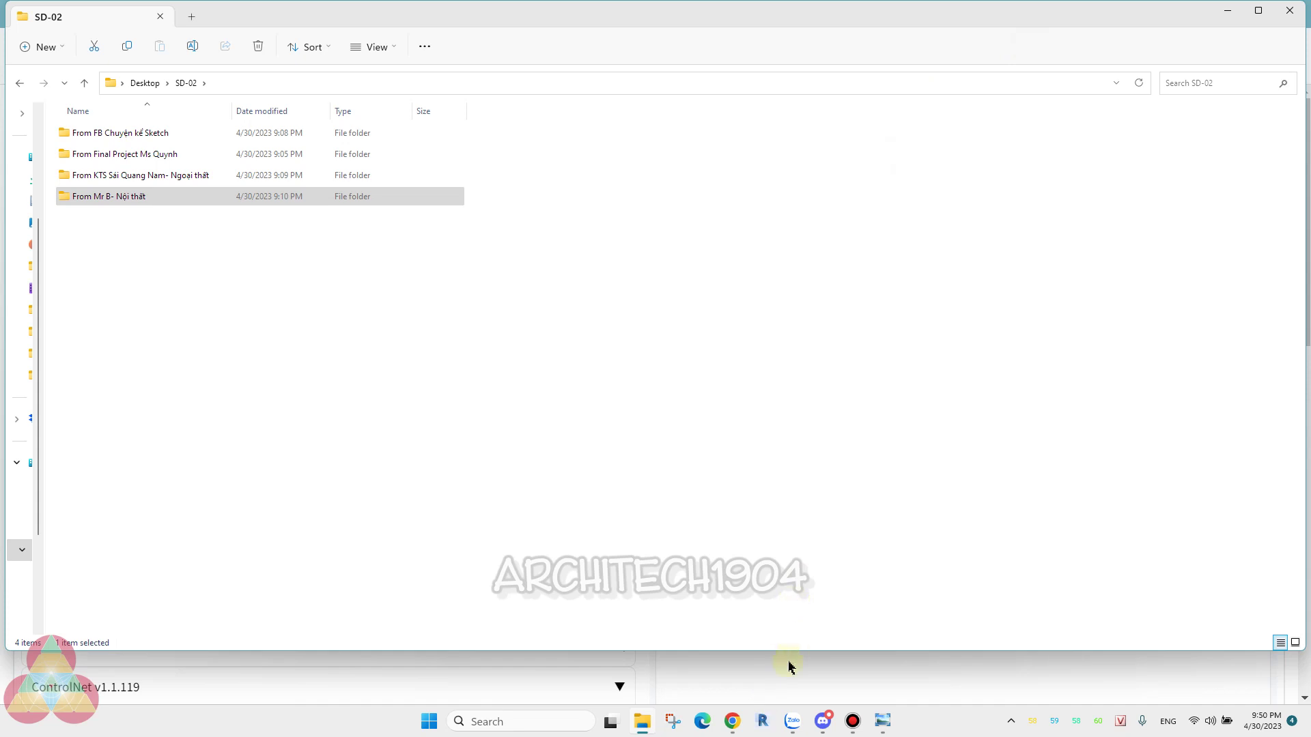
click(732, 722)
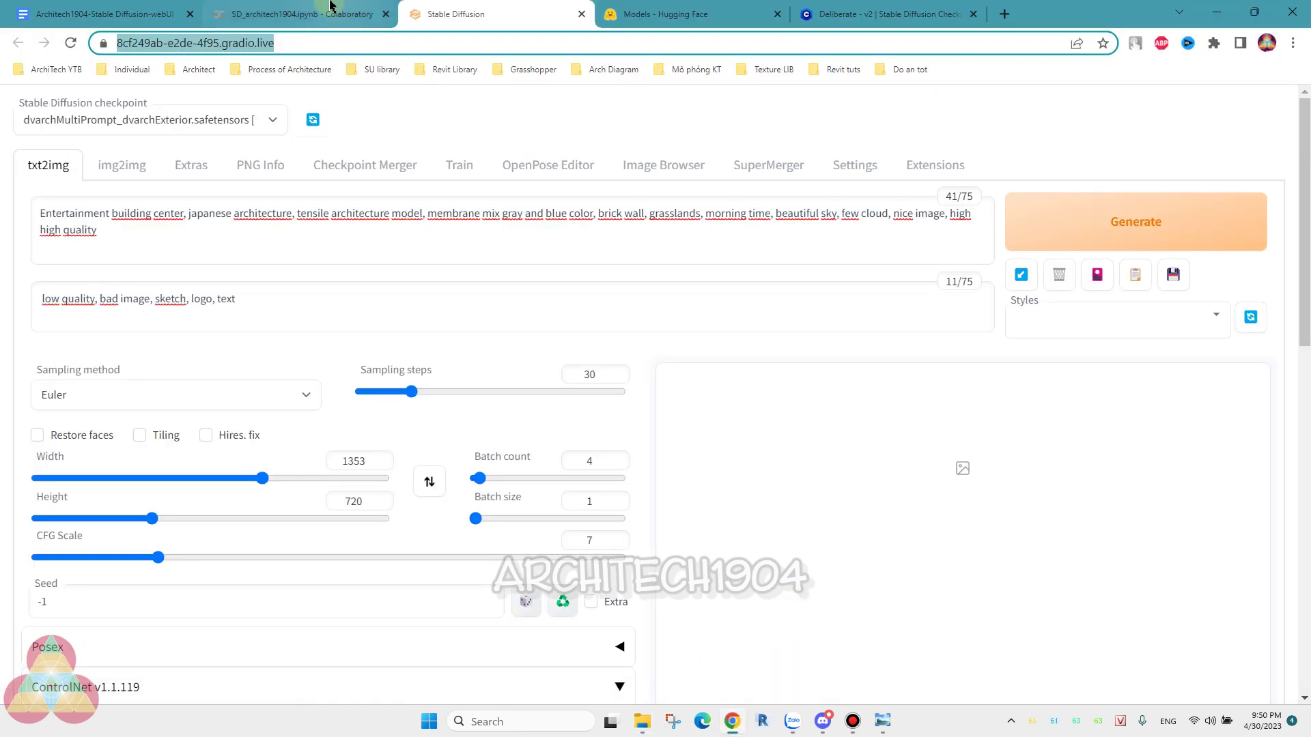